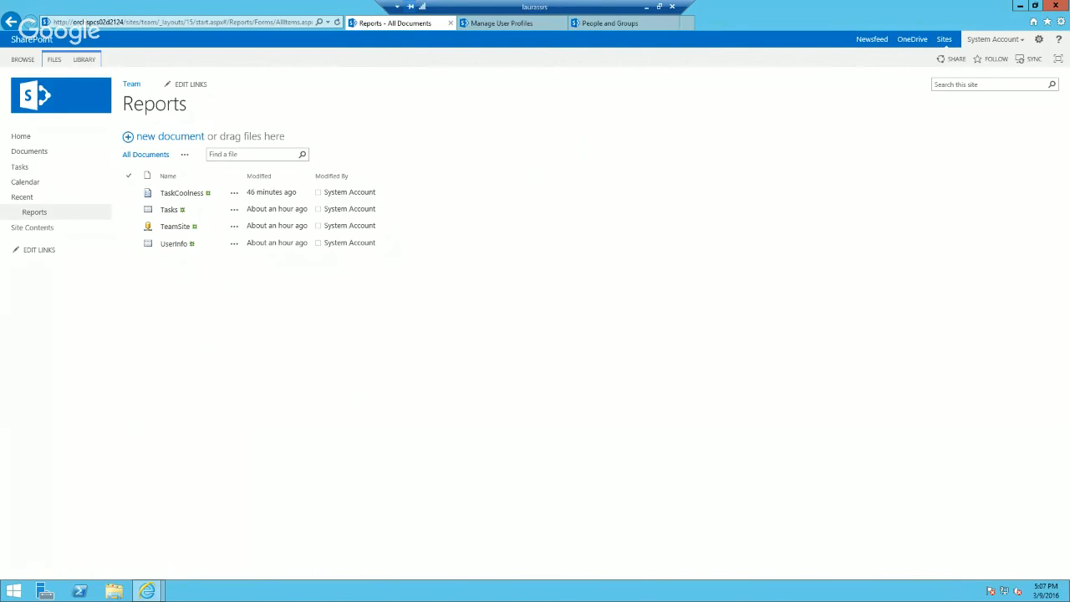
# Step: Review the assignees in the team site's Tasks list and the user details on the All People page
pyautogui.click(20, 168)
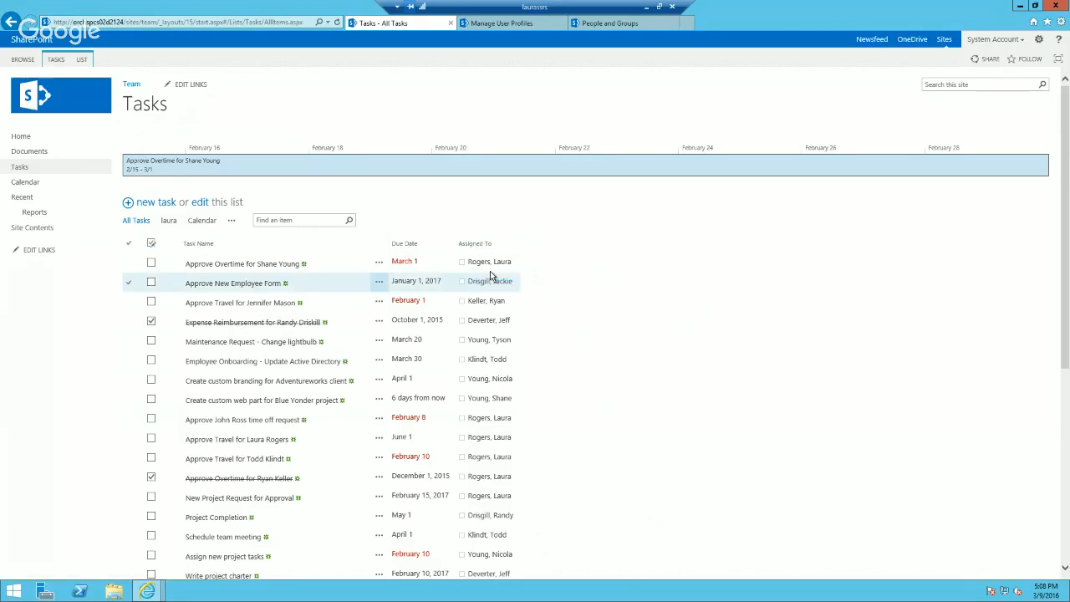
pyautogui.click(620, 25)
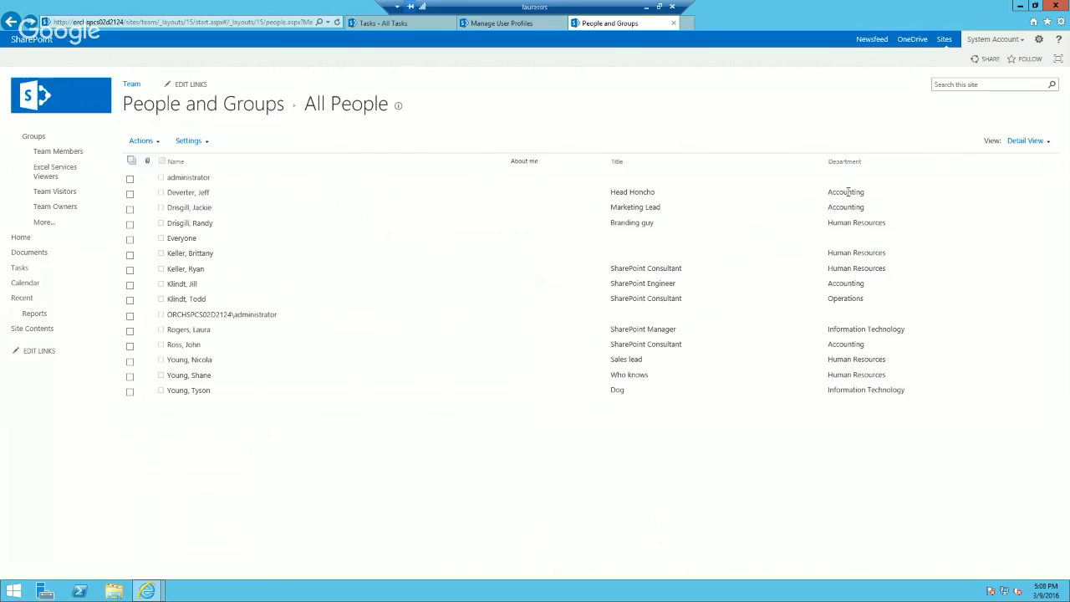
pyautogui.click(412, 30)
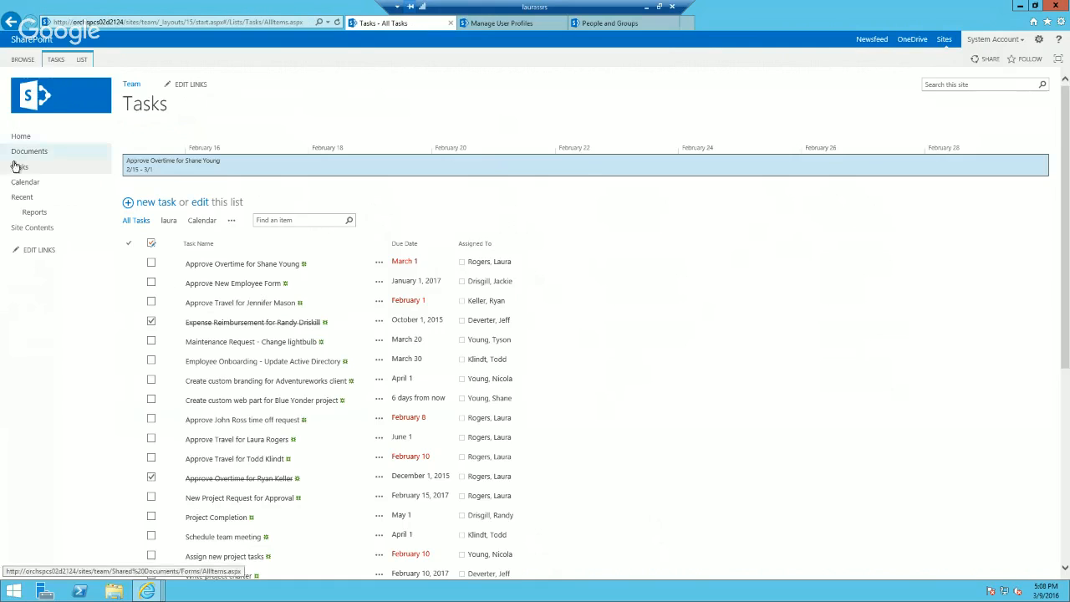
# Step: Create a new Report Builder report from the Reports library and open the Report Builder application
pyautogui.click(35, 212)
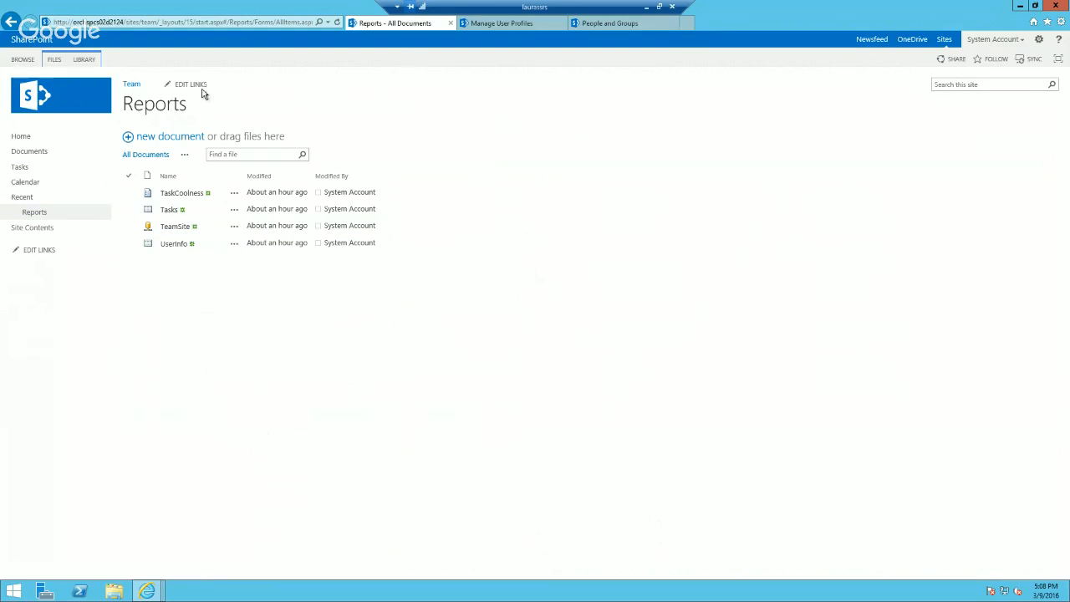
pyautogui.click(54, 60)
pyautogui.click(25, 100)
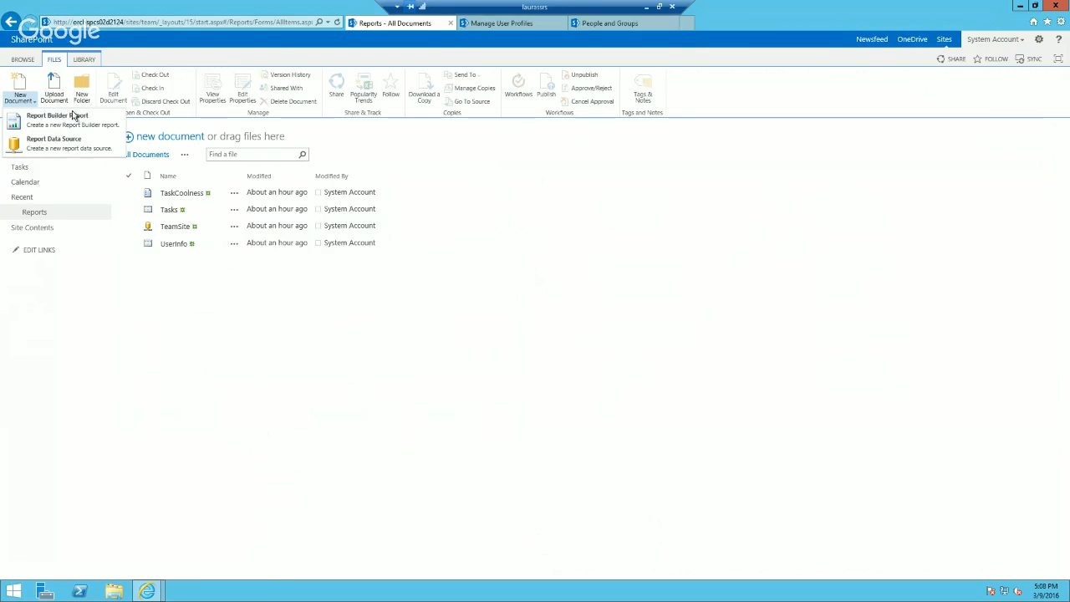
pyautogui.click(337, 327)
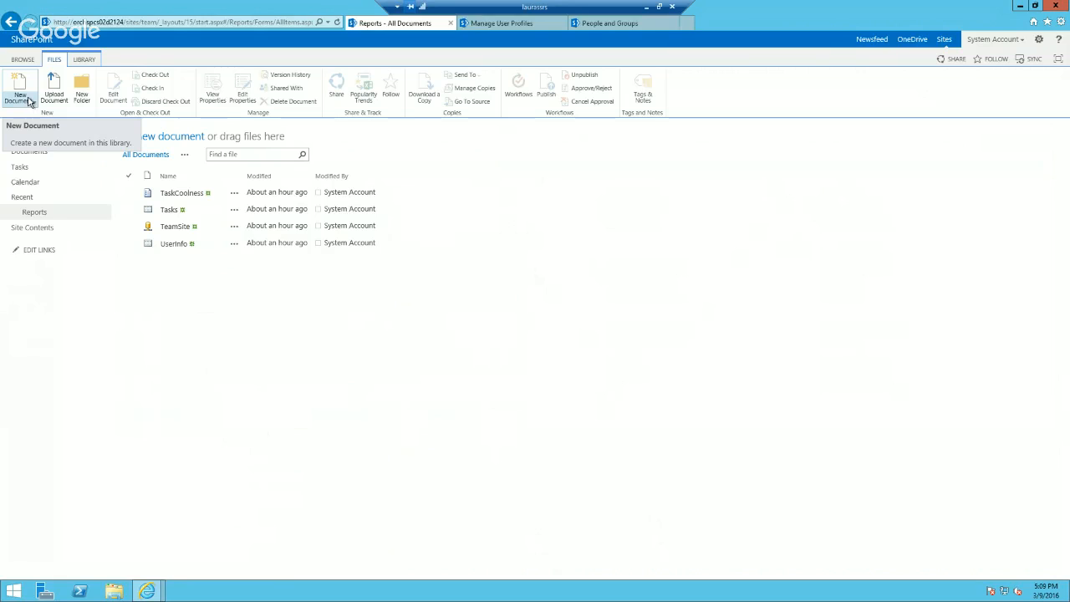
pyautogui.click(27, 101)
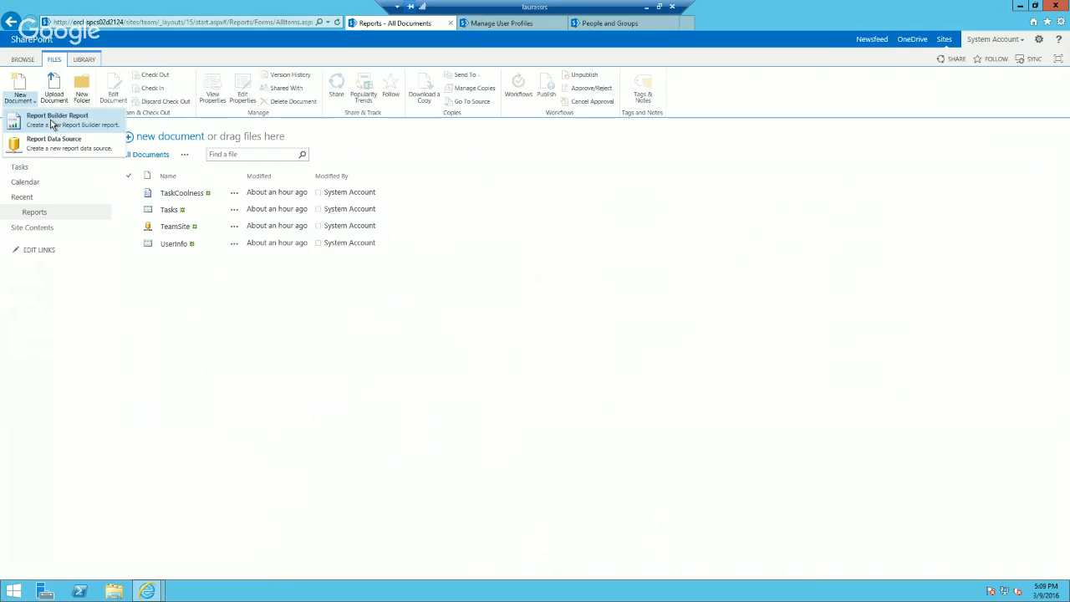
pyautogui.click(51, 119)
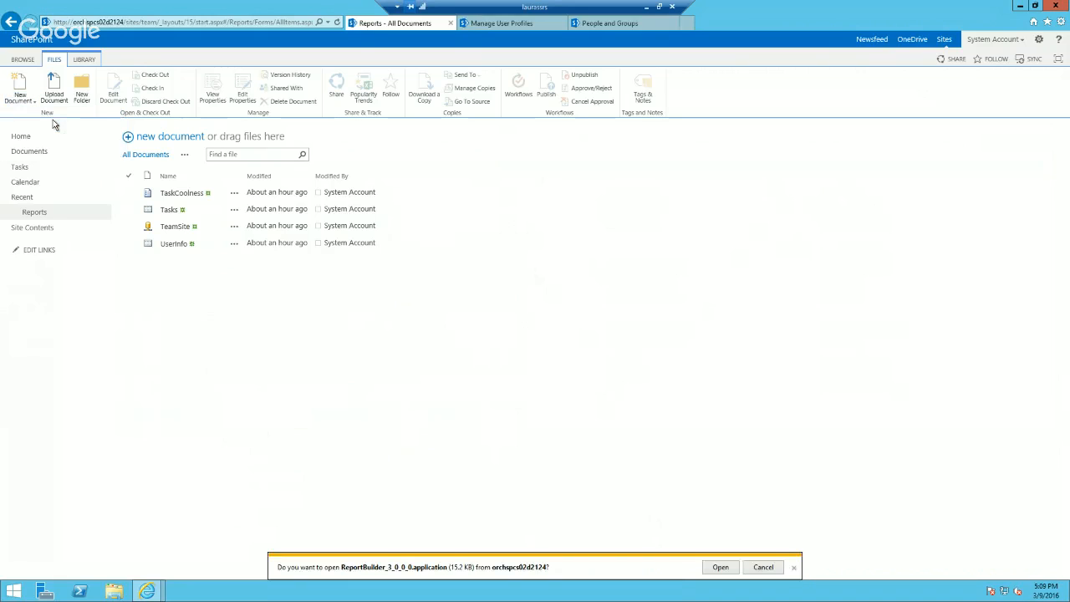
pyautogui.click(719, 568)
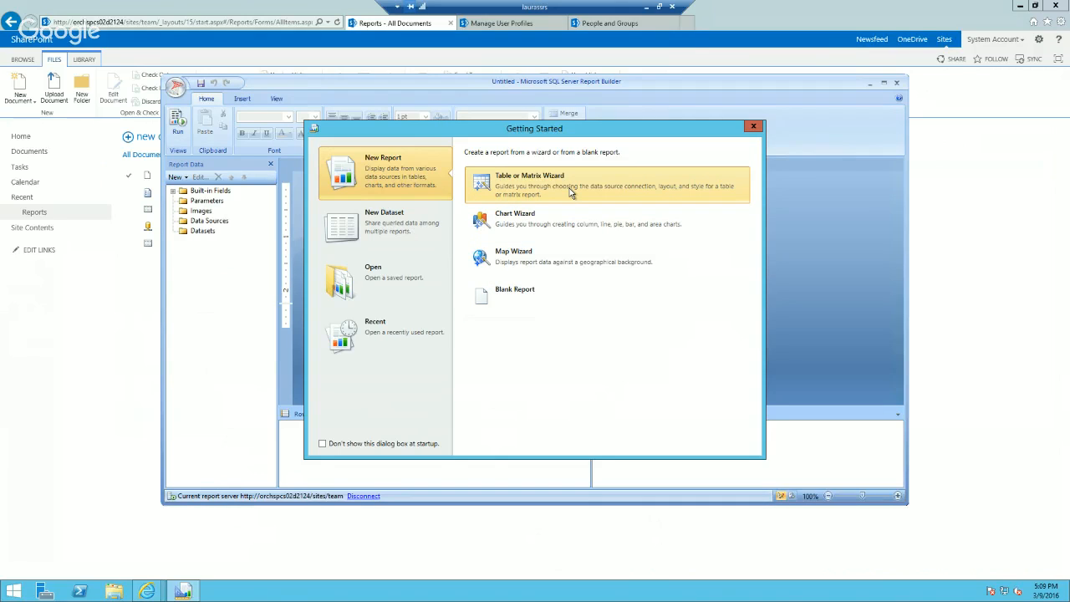
# Step: Start the Table or Matrix Wizard with the existing shared dataset Tasks.rsd
pyautogui.click(153, 301)
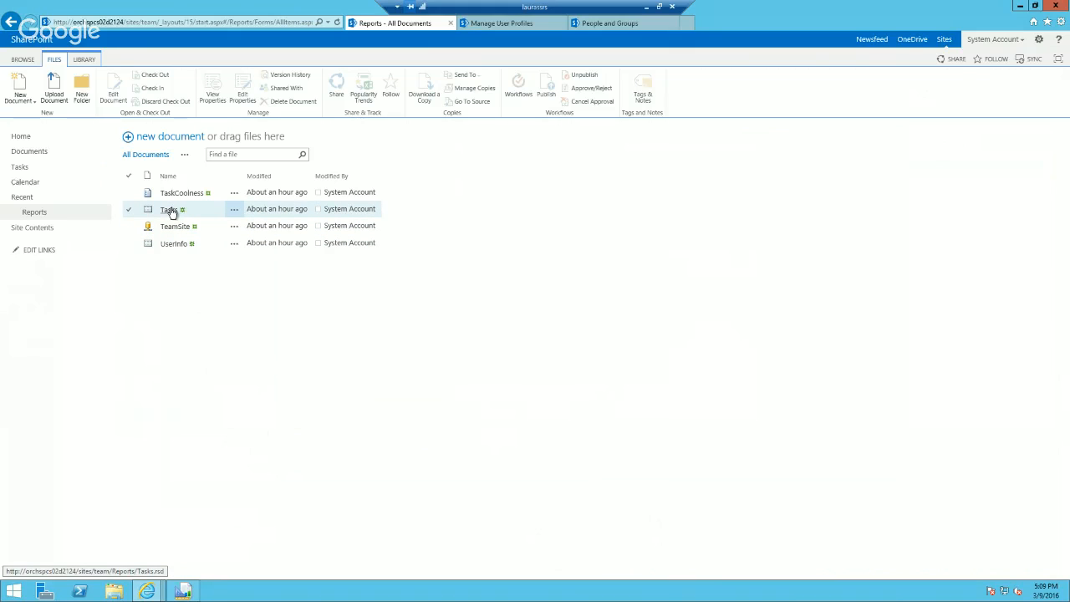
pyautogui.click(183, 592)
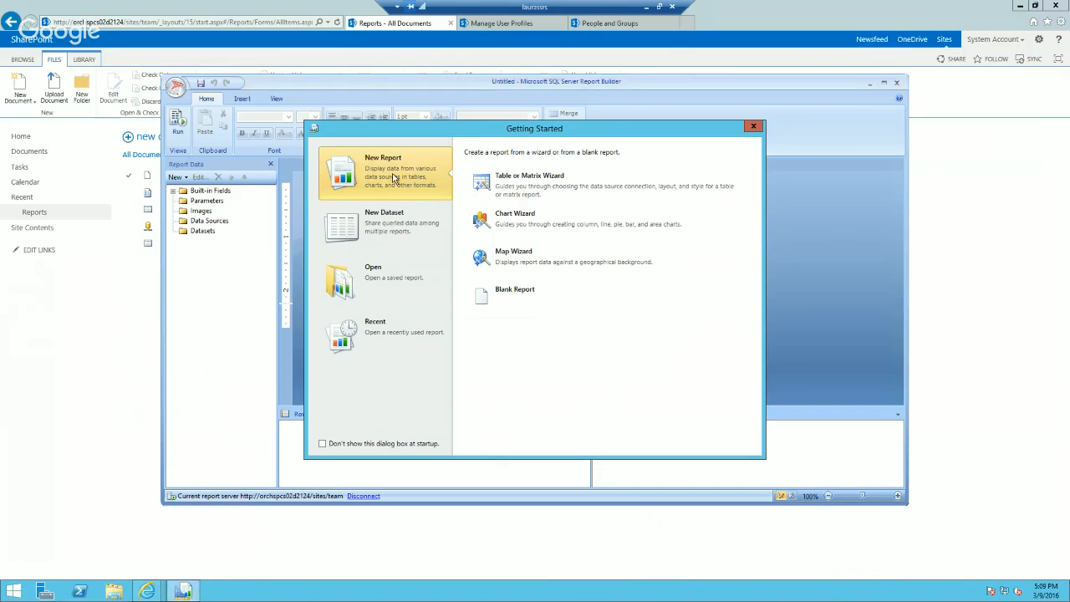
pyautogui.click(560, 185)
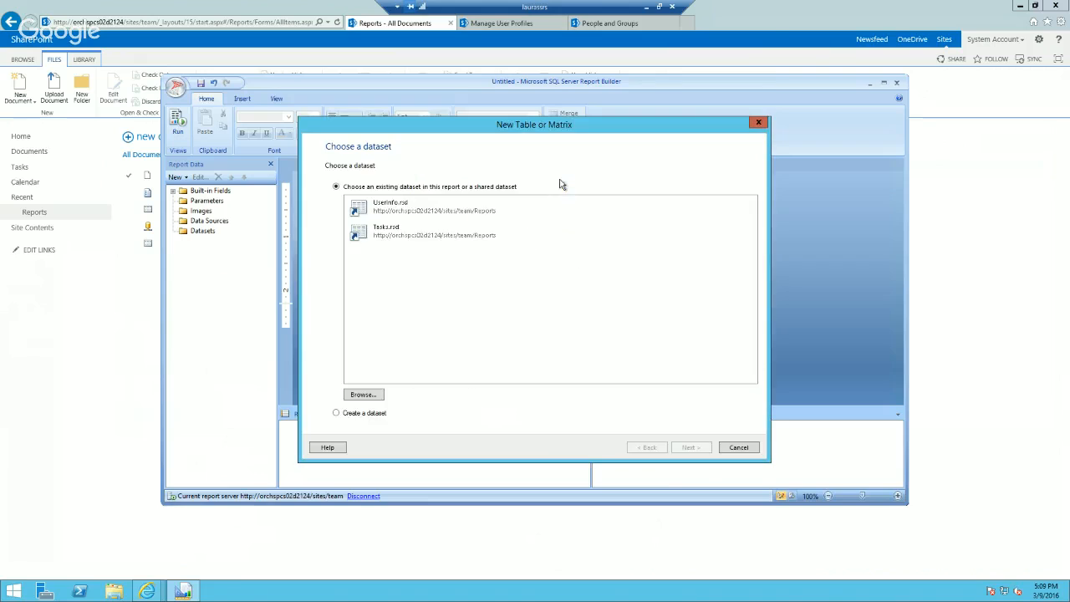
pyautogui.click(418, 239)
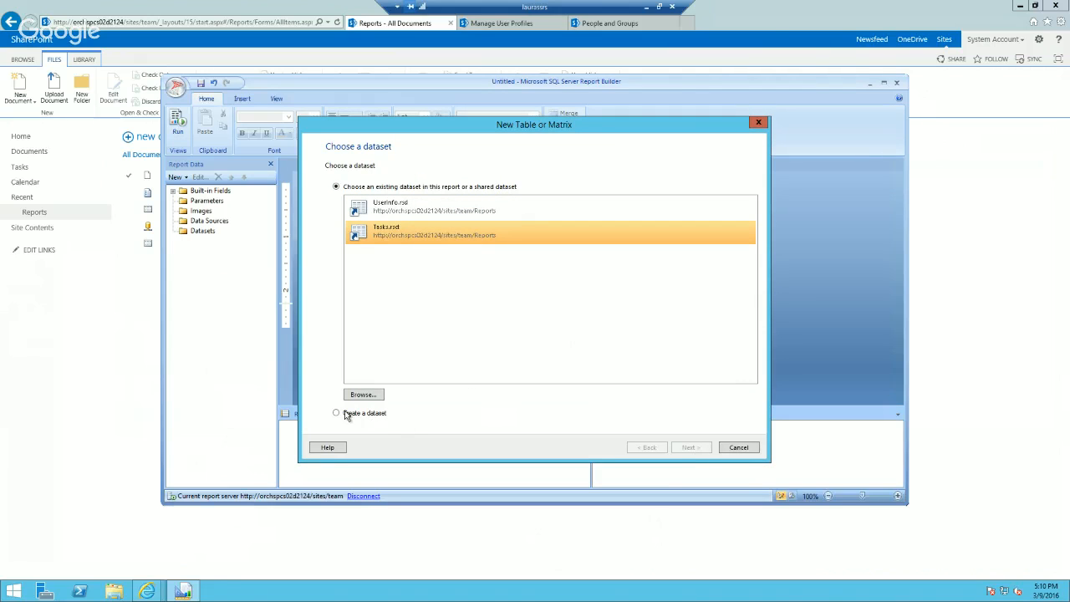
pyautogui.click(701, 449)
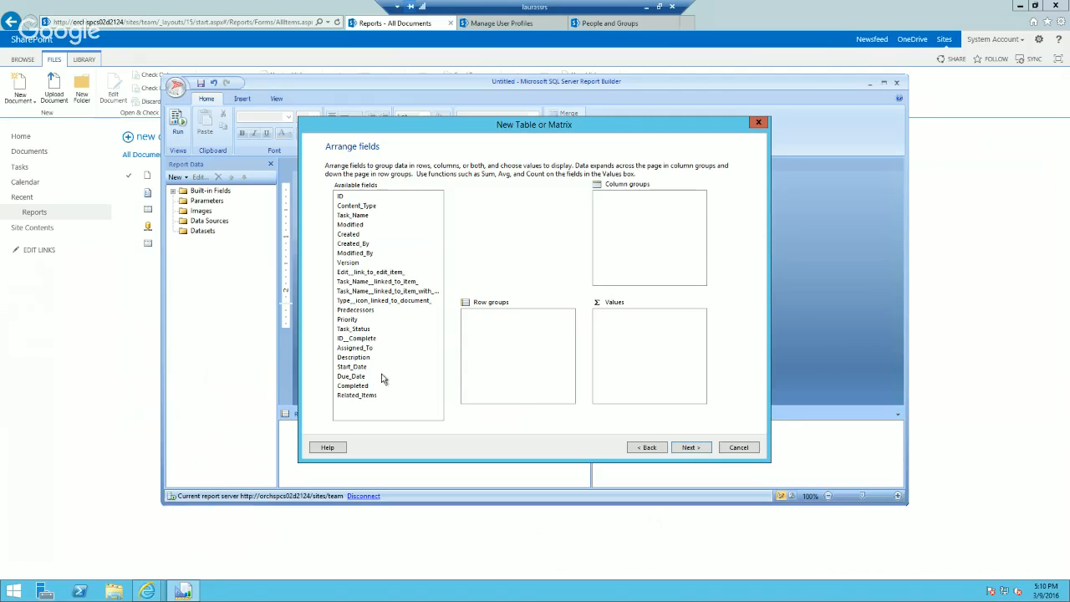
# Step: Add the Task_Name, Priority, Task_Status and Assigned_To fields to the table's values
pyautogui.click(373, 217)
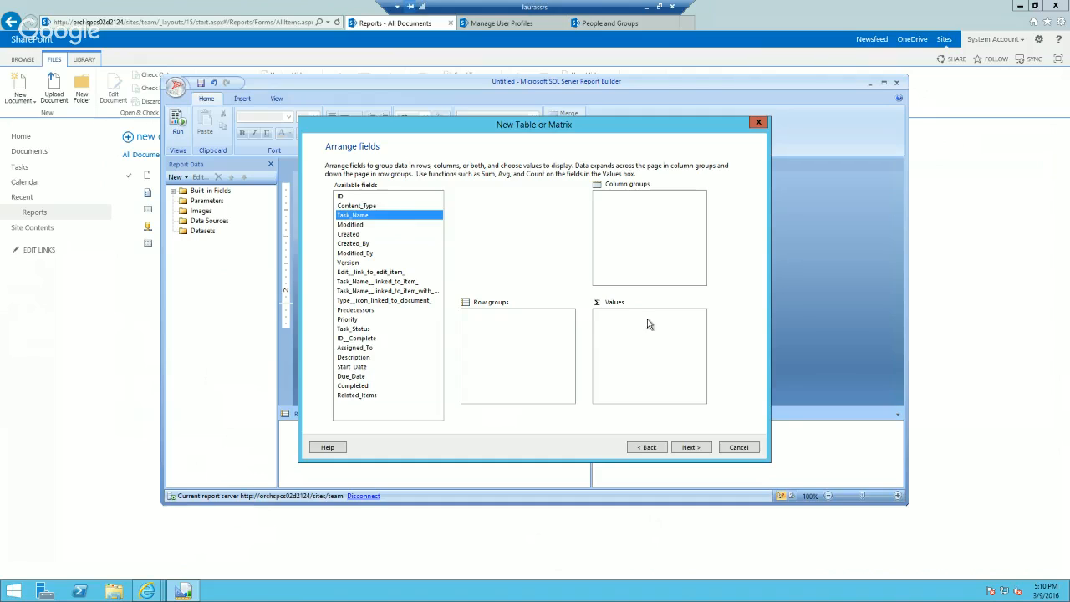
pyautogui.moveTo(361, 217); pyautogui.dragTo(613, 316)
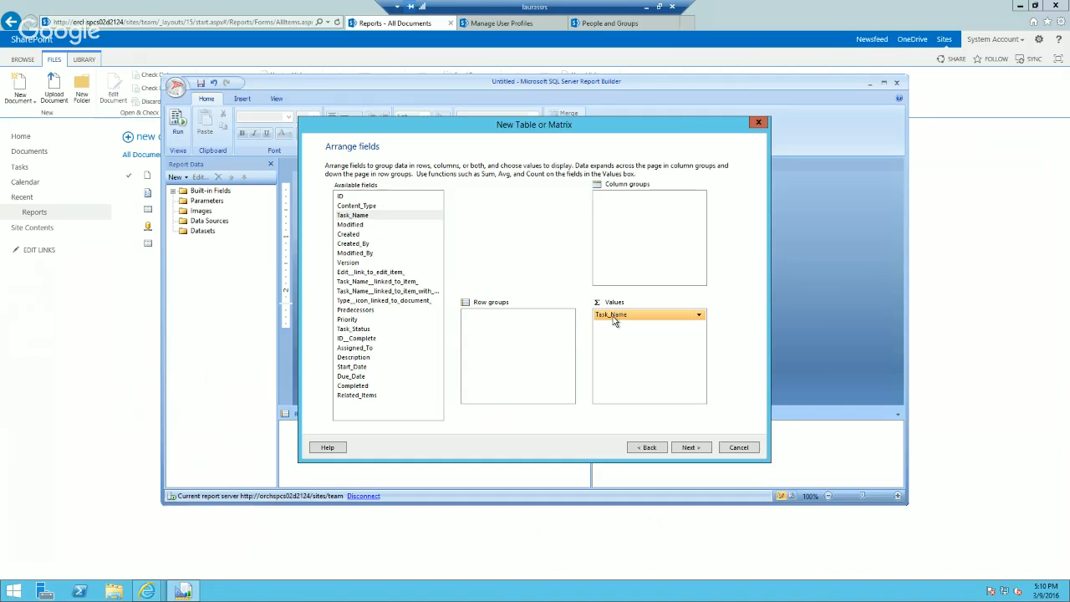
pyautogui.moveTo(351, 323); pyautogui.dragTo(617, 331)
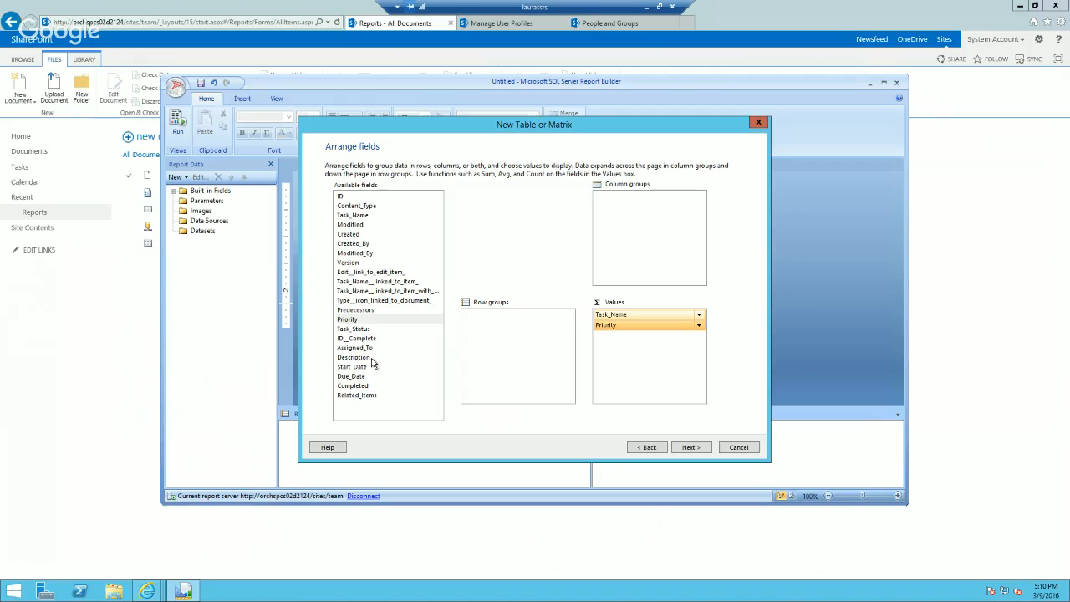
pyautogui.click(364, 329)
pyautogui.moveTo(376, 332); pyautogui.dragTo(639, 343)
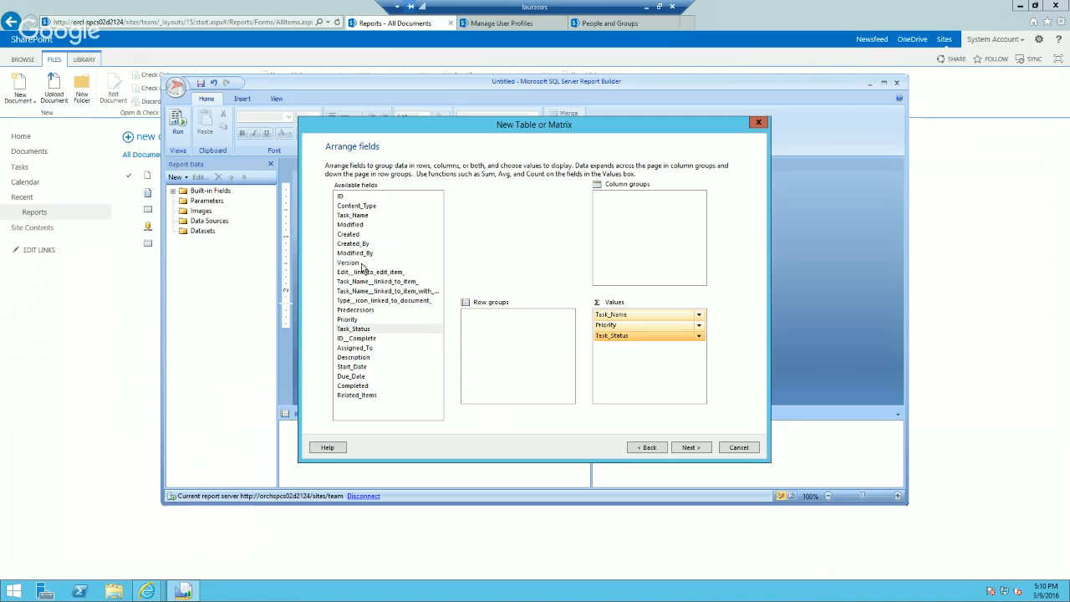
pyautogui.click(381, 348)
pyautogui.moveTo(381, 348); pyautogui.dragTo(632, 361)
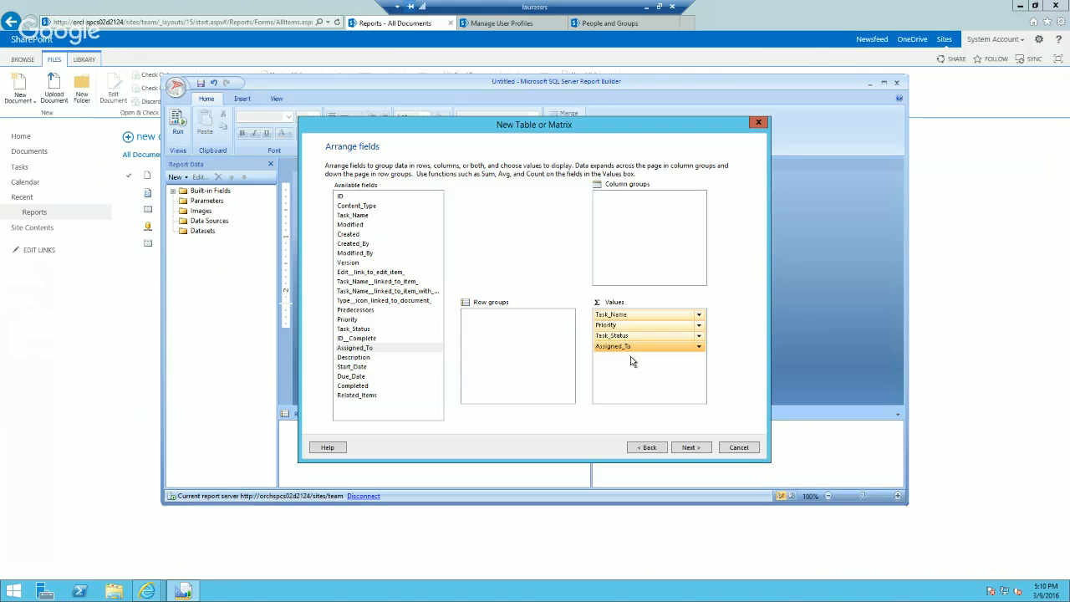
# Step: Keep the default layout, choose the Forest style and finish the table wizard
pyautogui.click(688, 447)
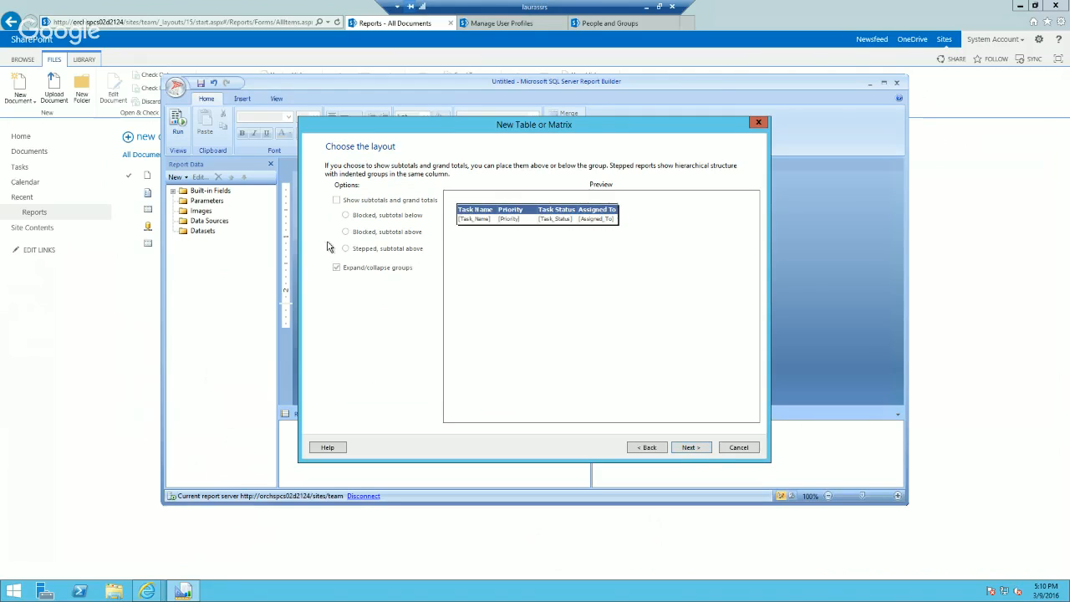
pyautogui.click(690, 449)
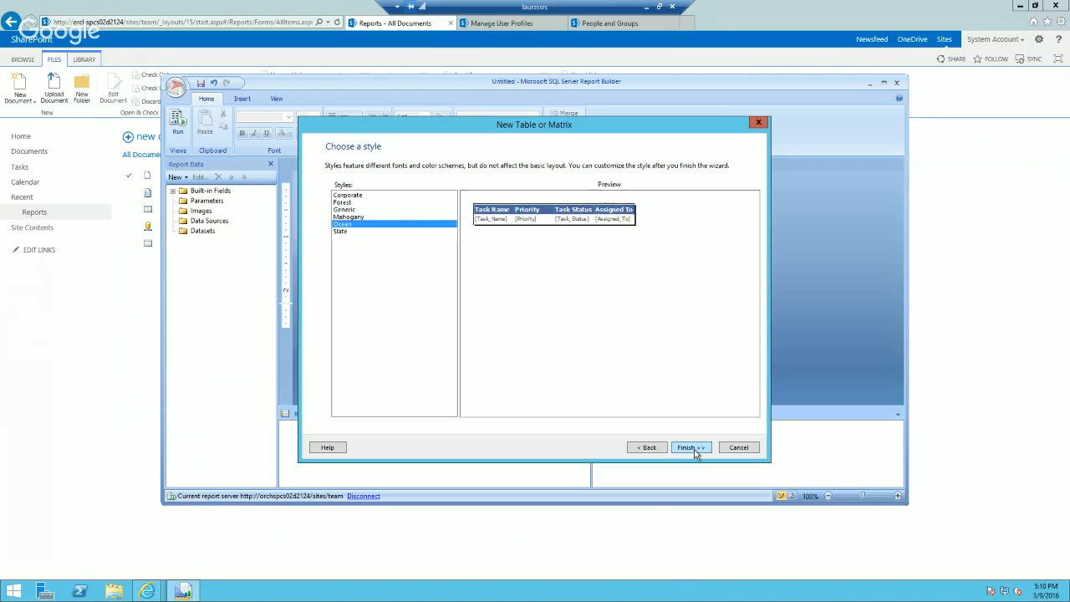
pyautogui.click(380, 216)
pyautogui.click(363, 203)
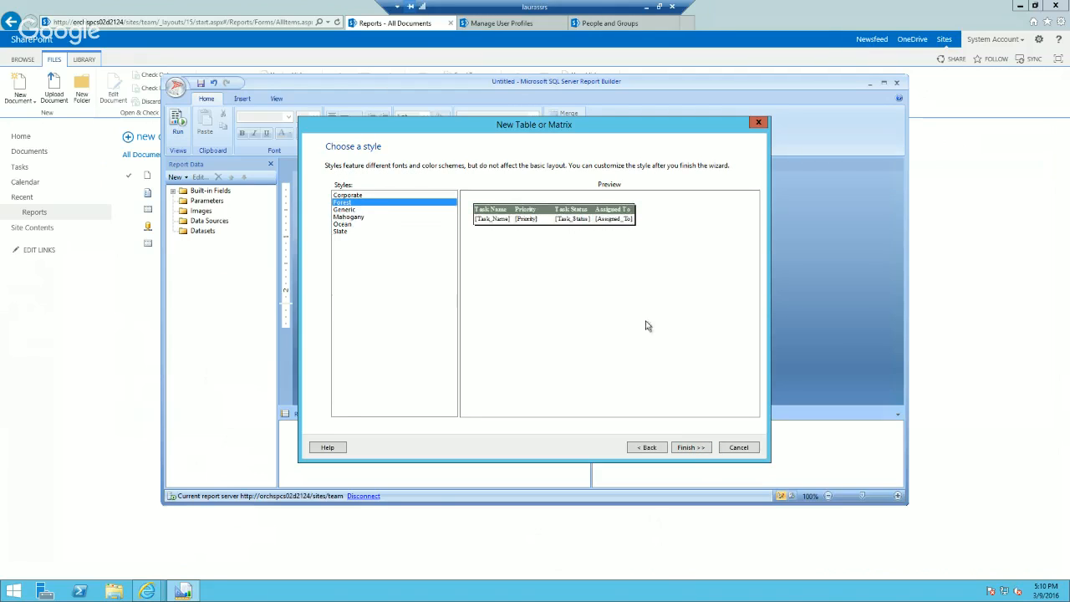
pyautogui.click(689, 448)
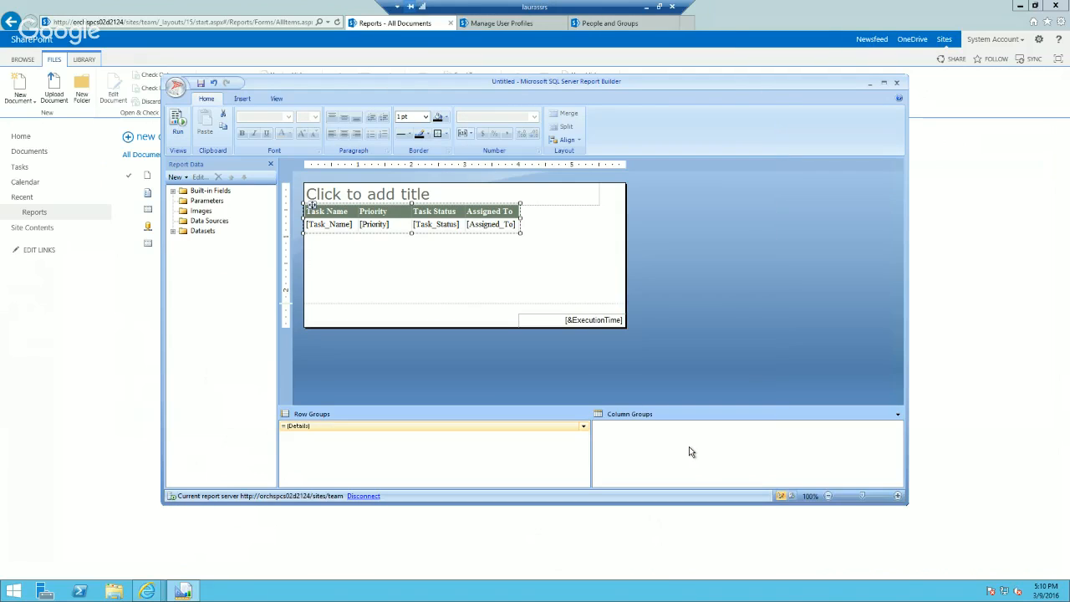
# Step: Set the report title to "Cool Tasks"
pyautogui.click(419, 191)
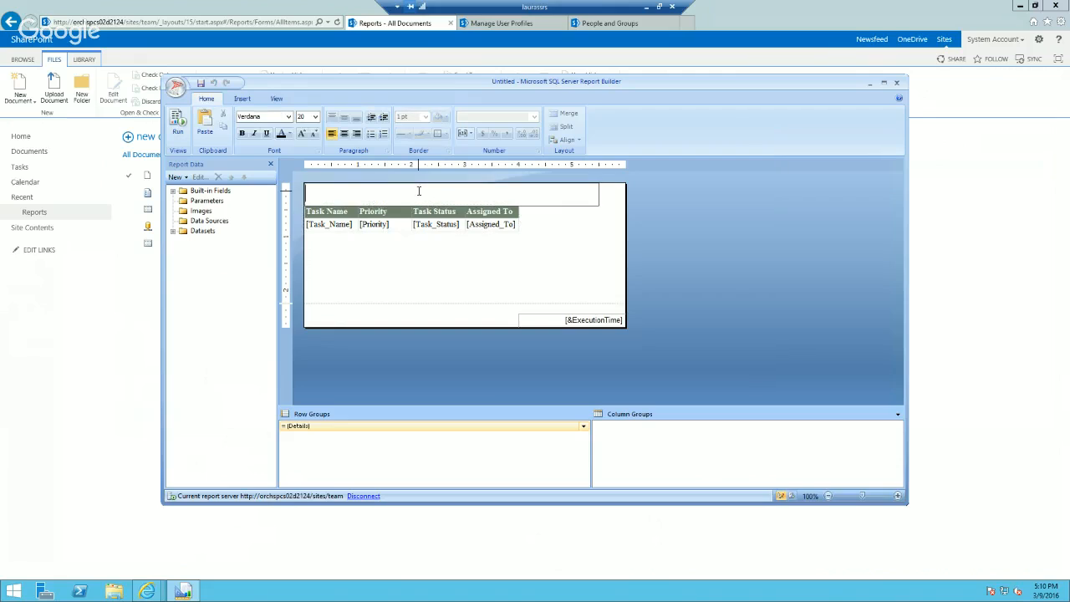
pyautogui.write('Cool Tasks')
pyautogui.click(427, 268)
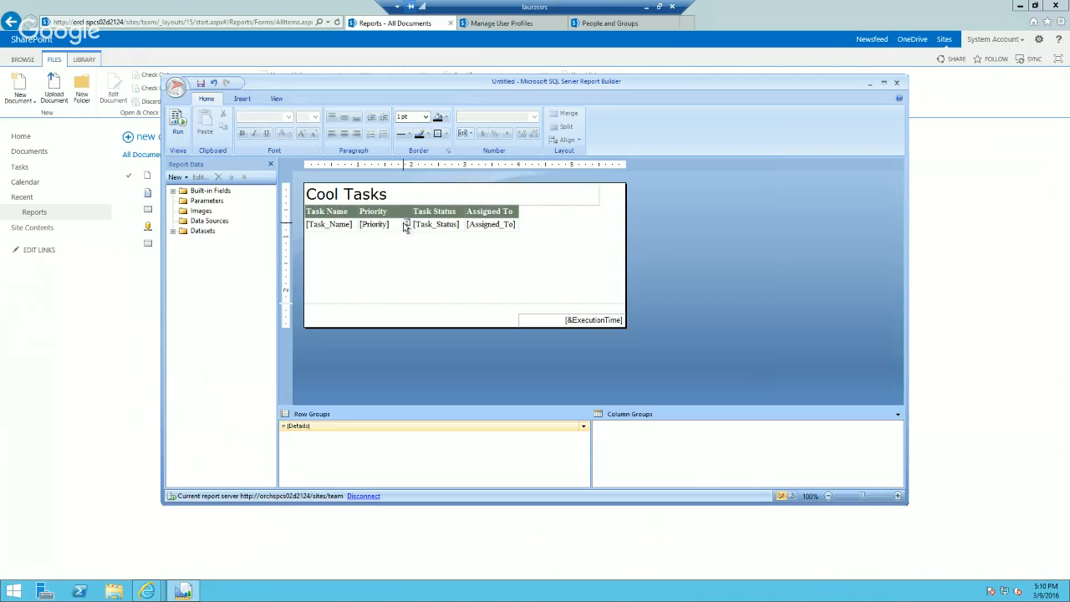
# Step: Select the table's Assigned To column and examine the fields available in the Tasks dataset
pyautogui.click(406, 222)
pyautogui.click(493, 201)
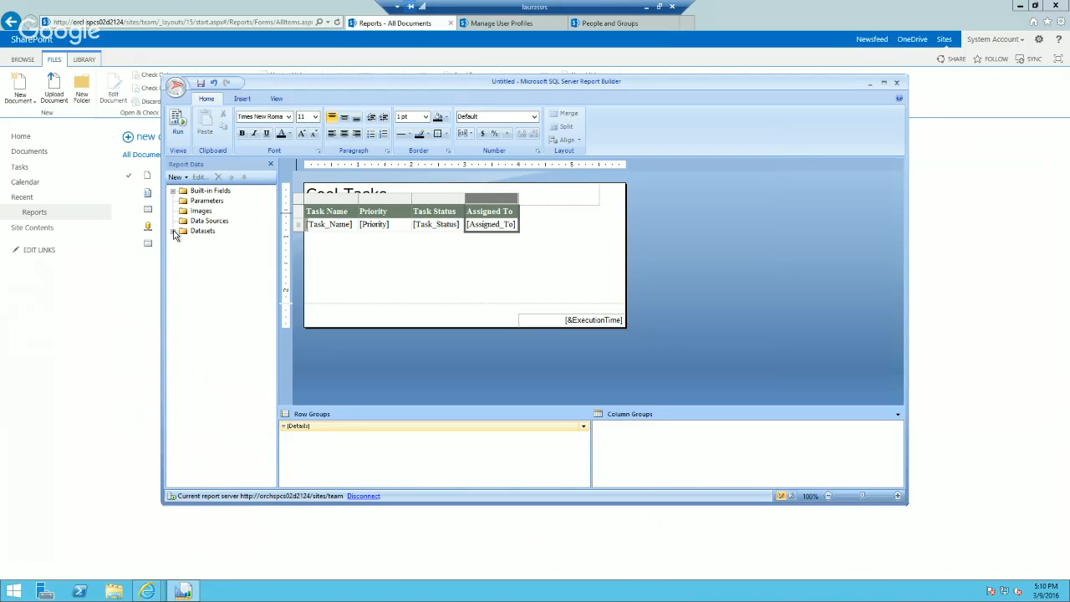
pyautogui.click(173, 232)
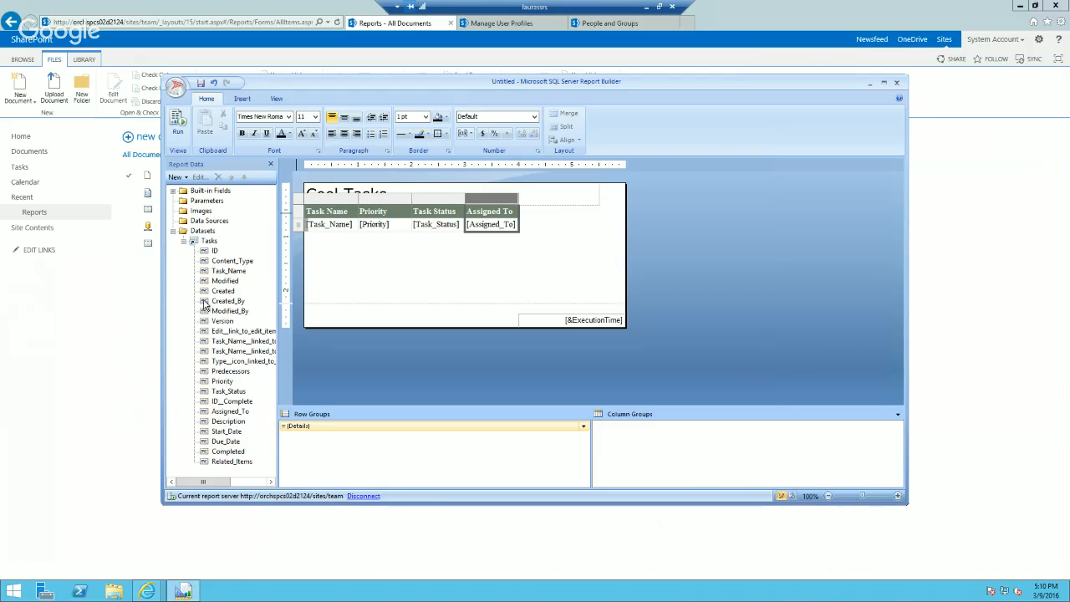
pyautogui.moveTo(205, 292)
pyautogui.mouseDown()
pyautogui.moveTo(479, 237)
pyautogui.moveTo(517, 219)
pyautogui.moveTo(218, 296)
pyautogui.mouseUp()
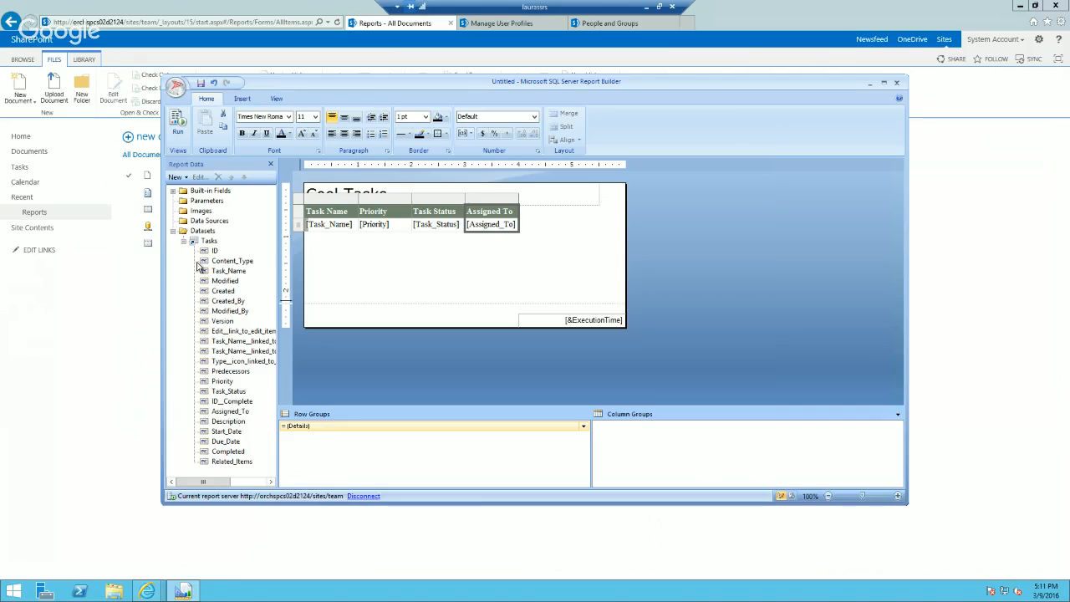
# Step: Add a second dataset to the report based on the shared dataset UserInfo.rsd
pyautogui.click(203, 232)
pyautogui.rightClick(203, 232)
pyautogui.click(215, 241)
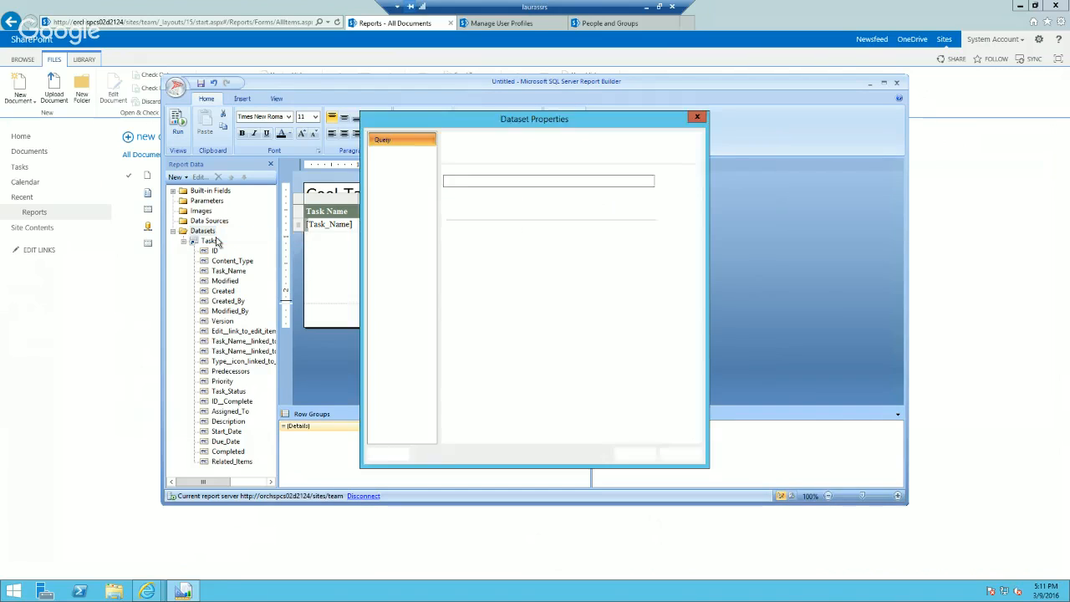
pyautogui.click(505, 237)
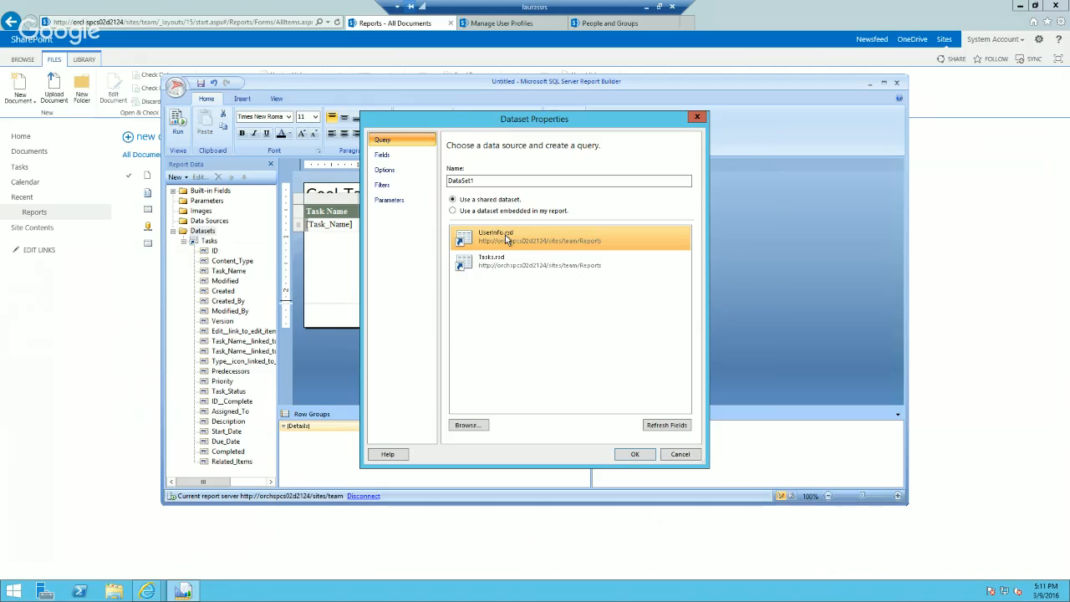
pyautogui.click(633, 456)
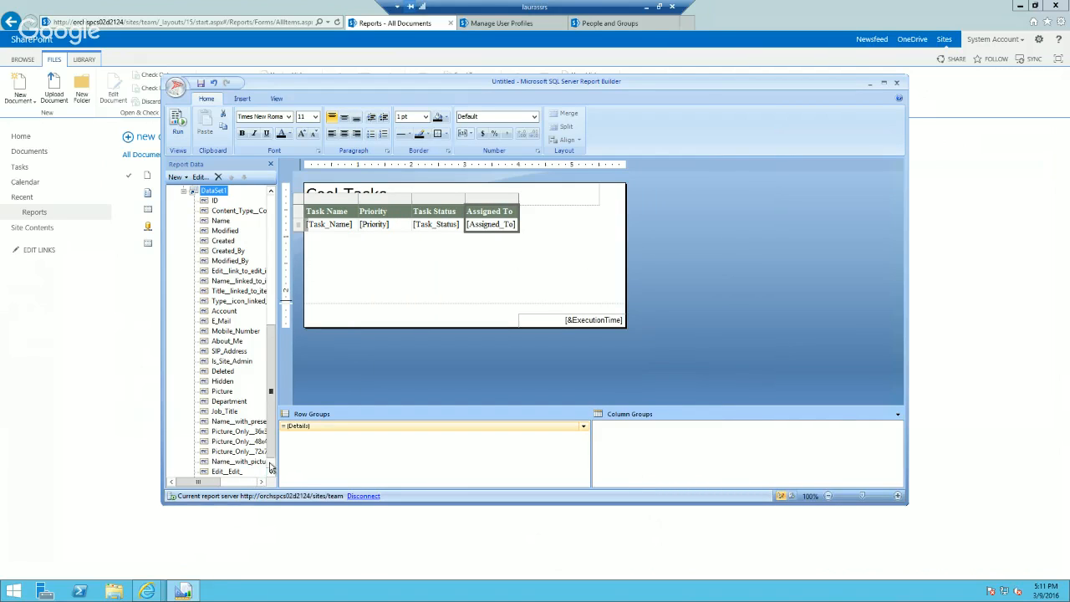
# Step: Rename the newly added dataset as UserInfo in its dataset properties
pyautogui.scroll(-1, 271, 466)
pyautogui.moveTo(271, 459); pyautogui.dragTo(264, 365)
pyautogui.rightClick(217, 382)
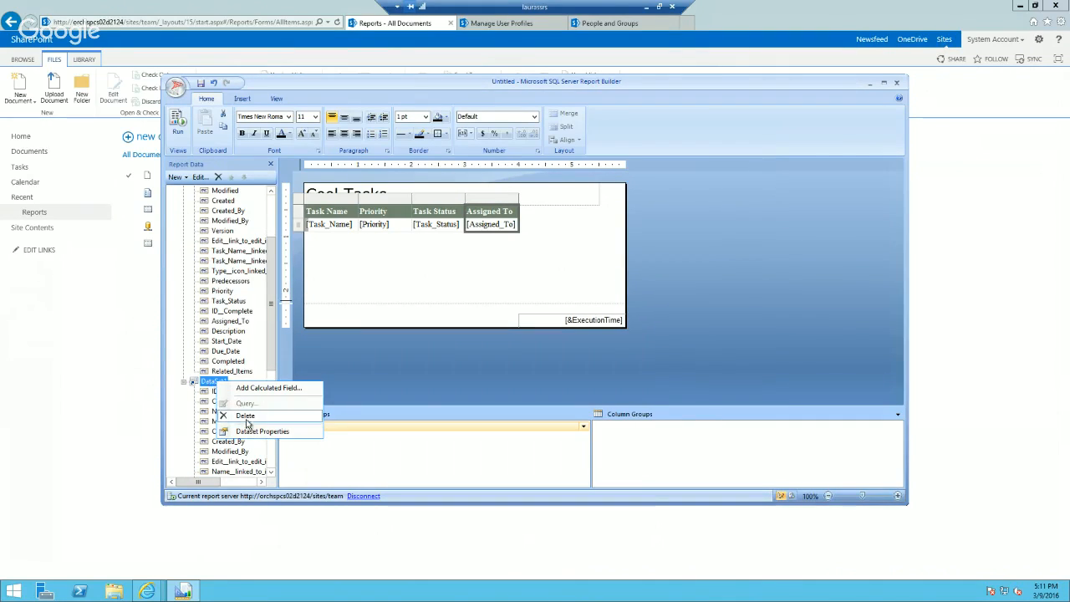
pyautogui.click(254, 434)
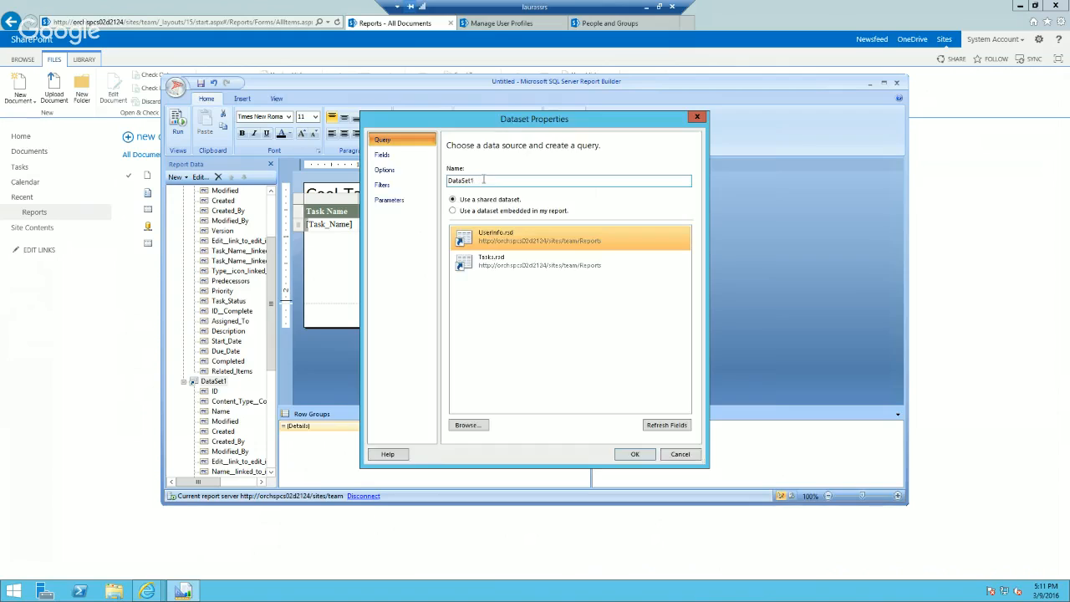
pyautogui.write('UserInfo')
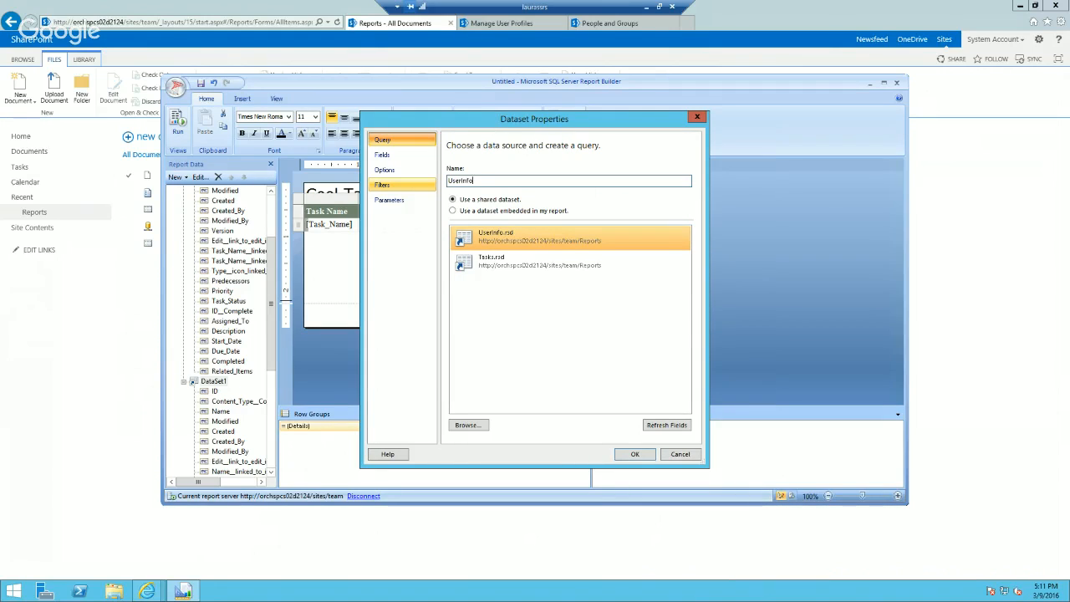
pyautogui.click(631, 456)
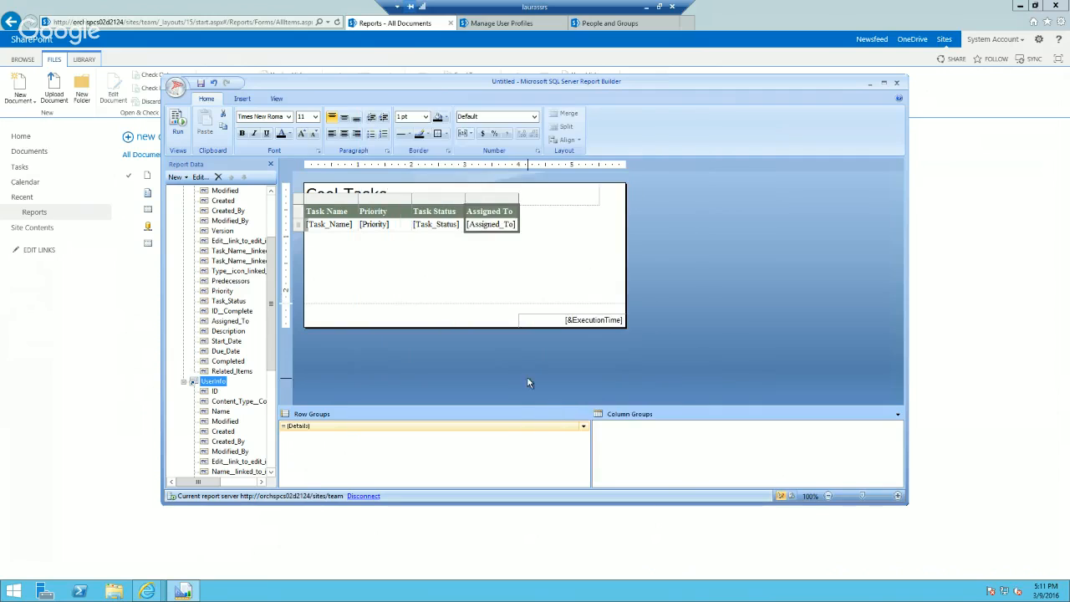
# Step: Run a preview of the report and compare its tasks with the SharePoint site's Tasks list
pyautogui.moveTo(277, 371); pyautogui.dragTo(280, 309)
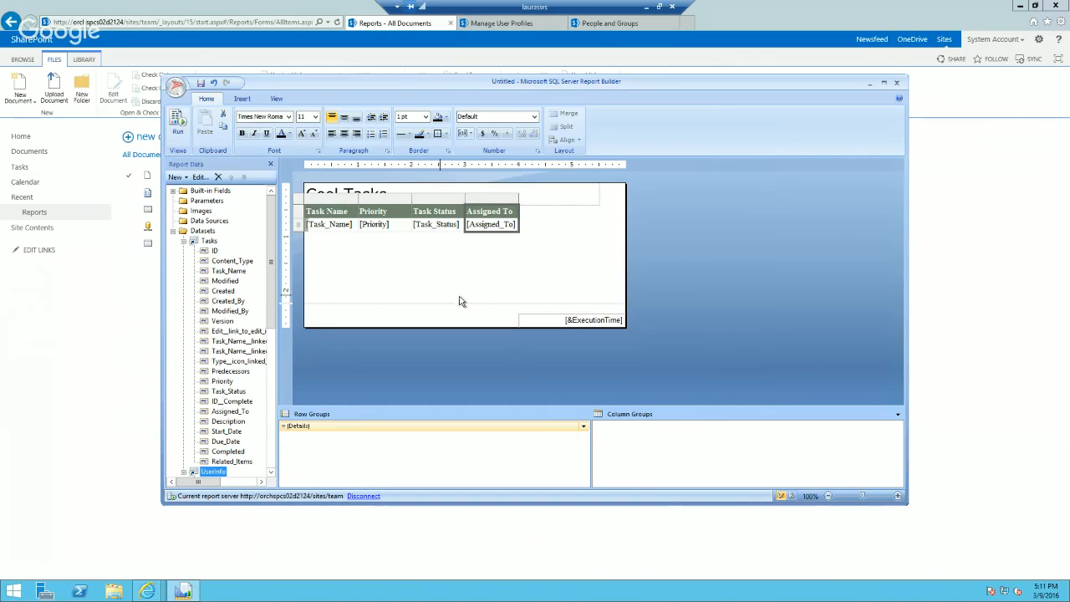
pyautogui.click(177, 127)
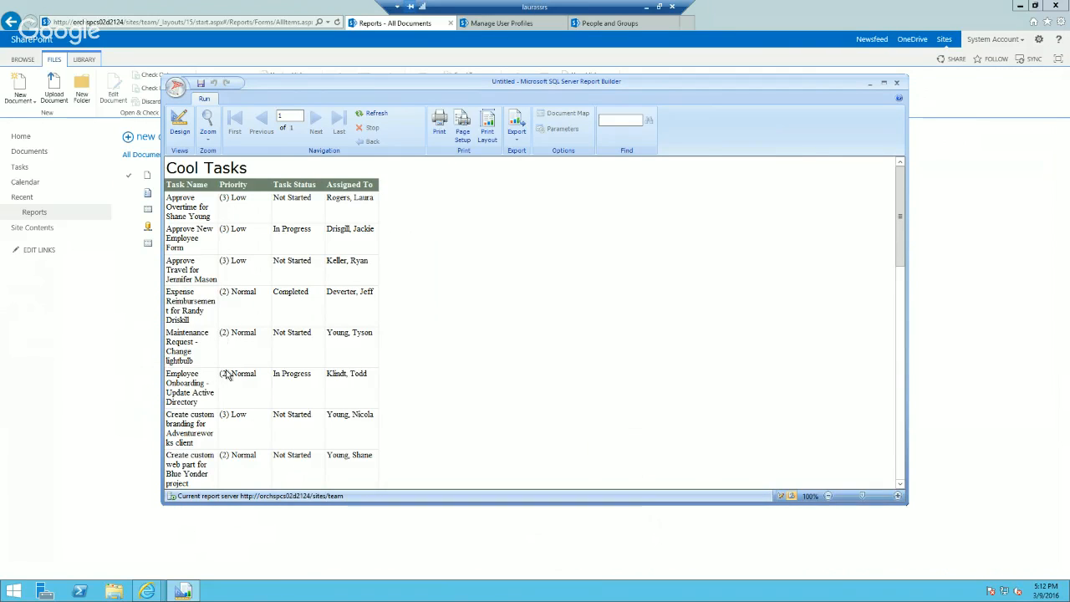
pyautogui.click(19, 168)
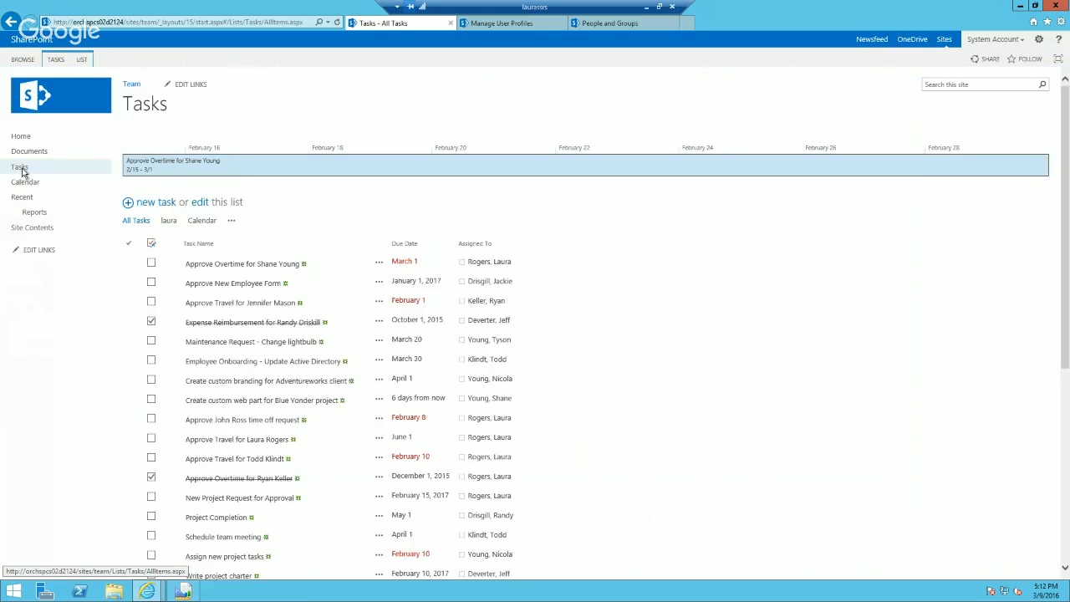
pyautogui.click(183, 592)
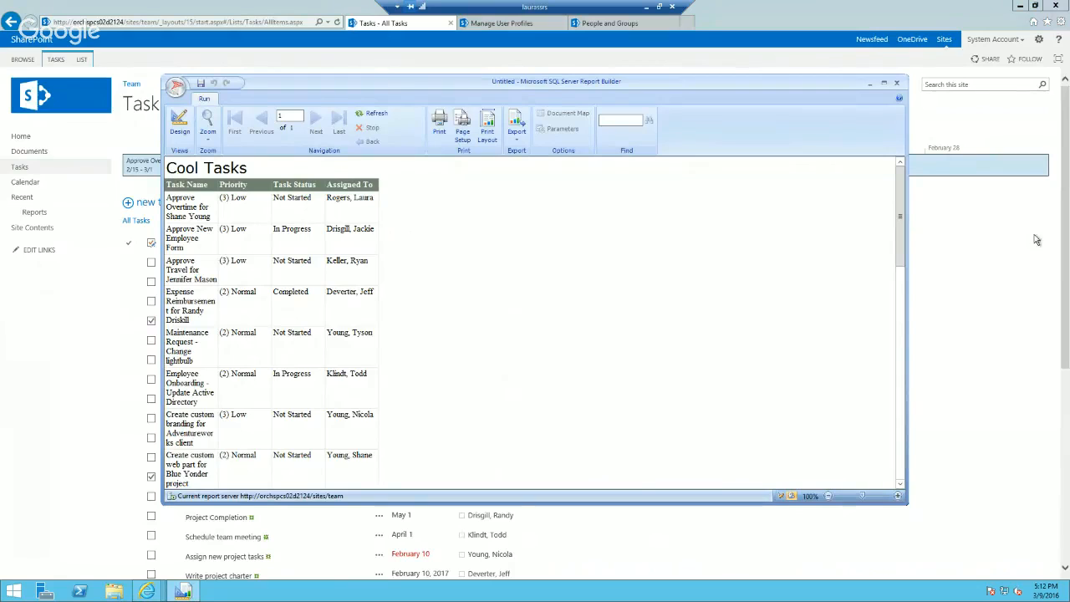
pyautogui.moveTo(904, 220); pyautogui.dragTo(908, 191)
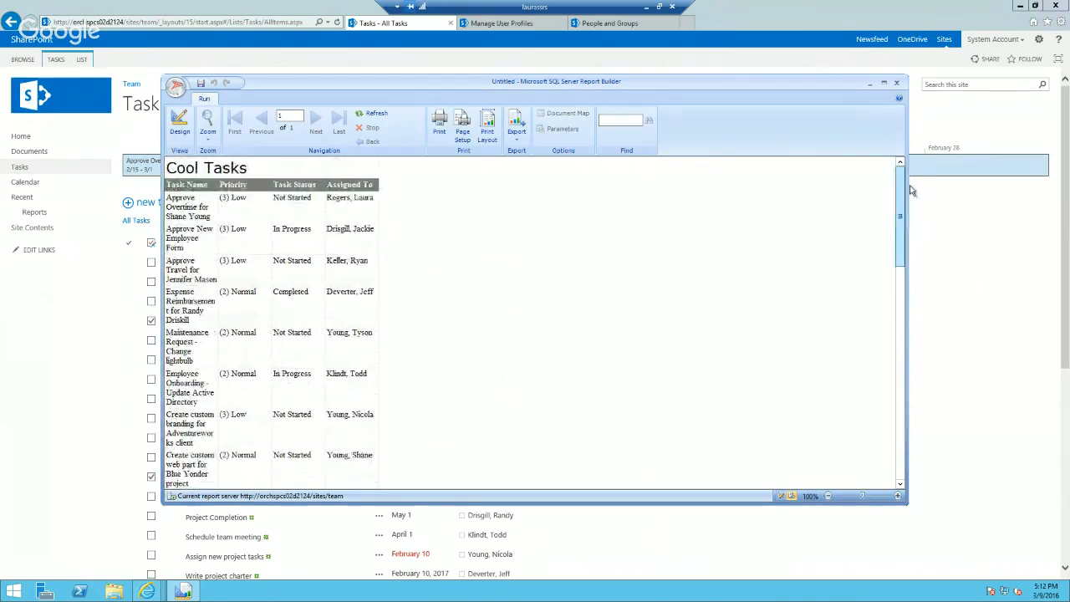
# Step: Return to the report design and widen the table's Task Name column to roughly twice its width
pyautogui.click(180, 121)
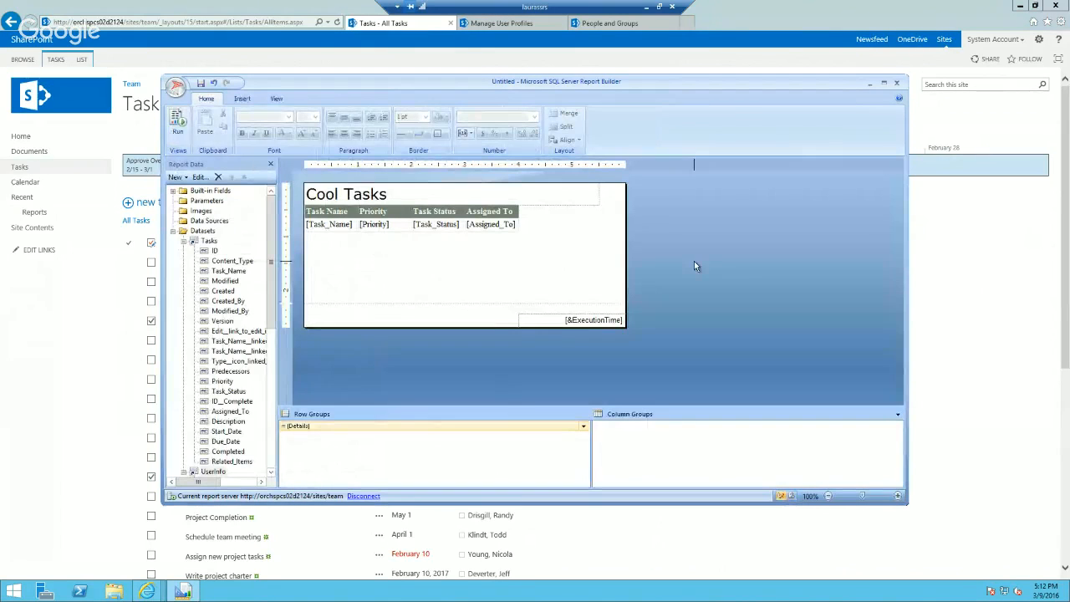
pyautogui.click(358, 212)
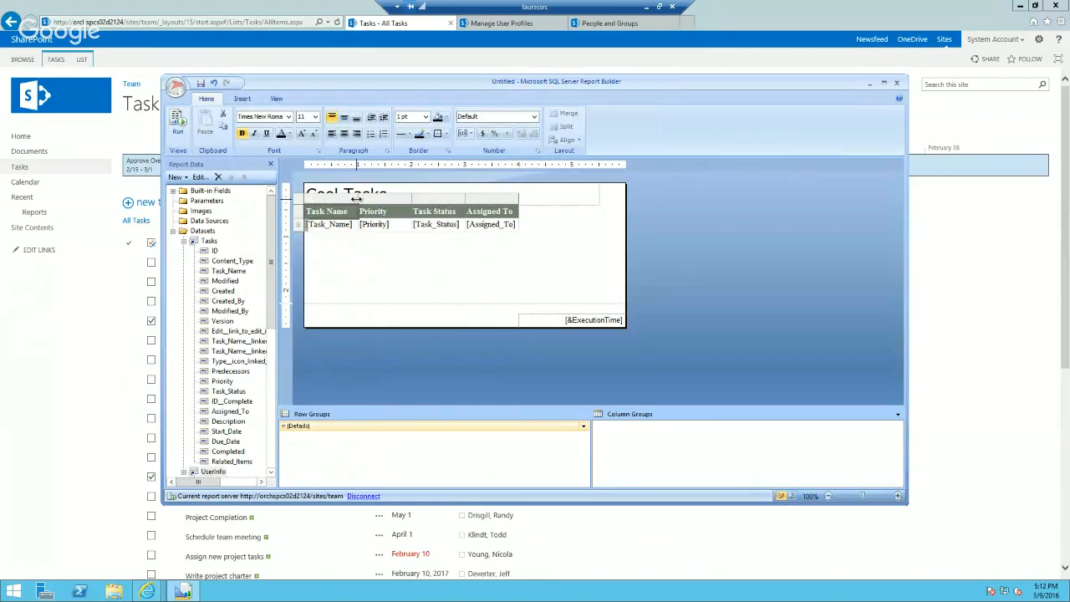
pyautogui.moveTo(357, 199); pyautogui.dragTo(405, 198)
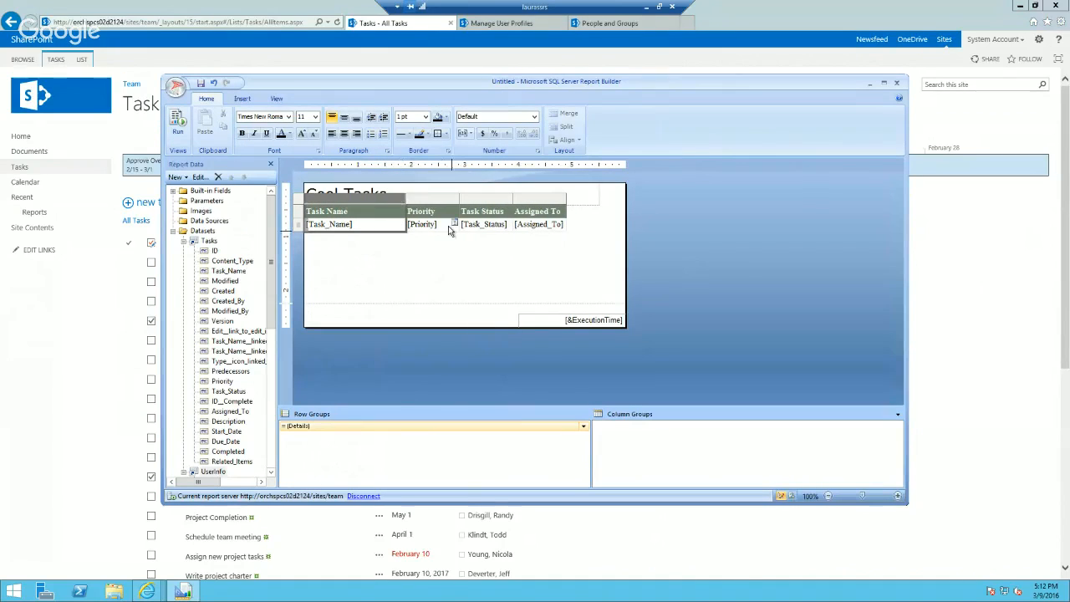
pyautogui.click(449, 227)
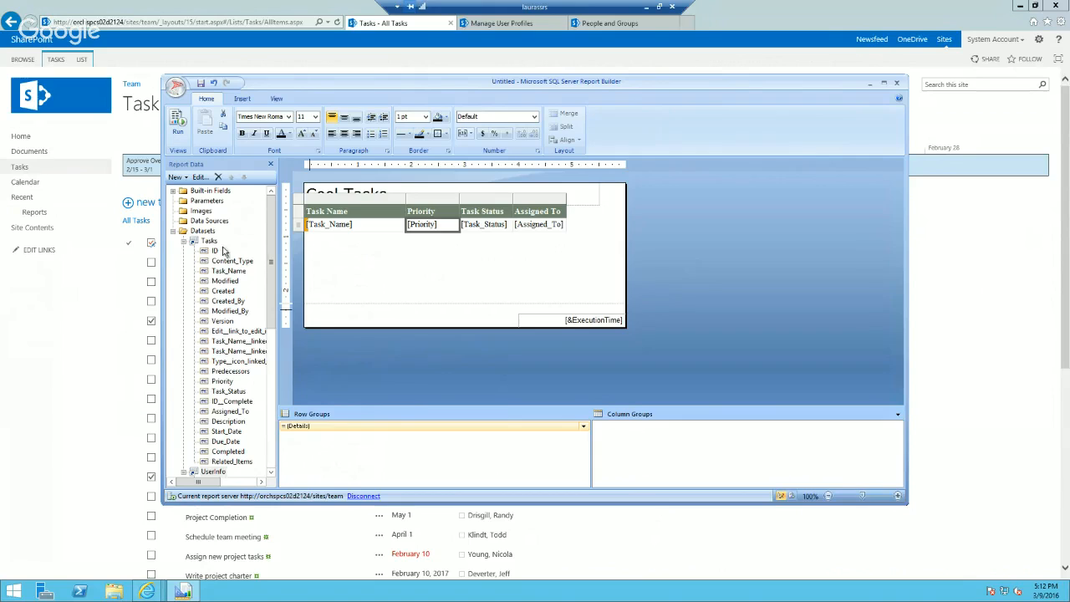
# Step: Insert two empty columns after the table's Assigned To column
pyautogui.scroll(-9, 270, 366)
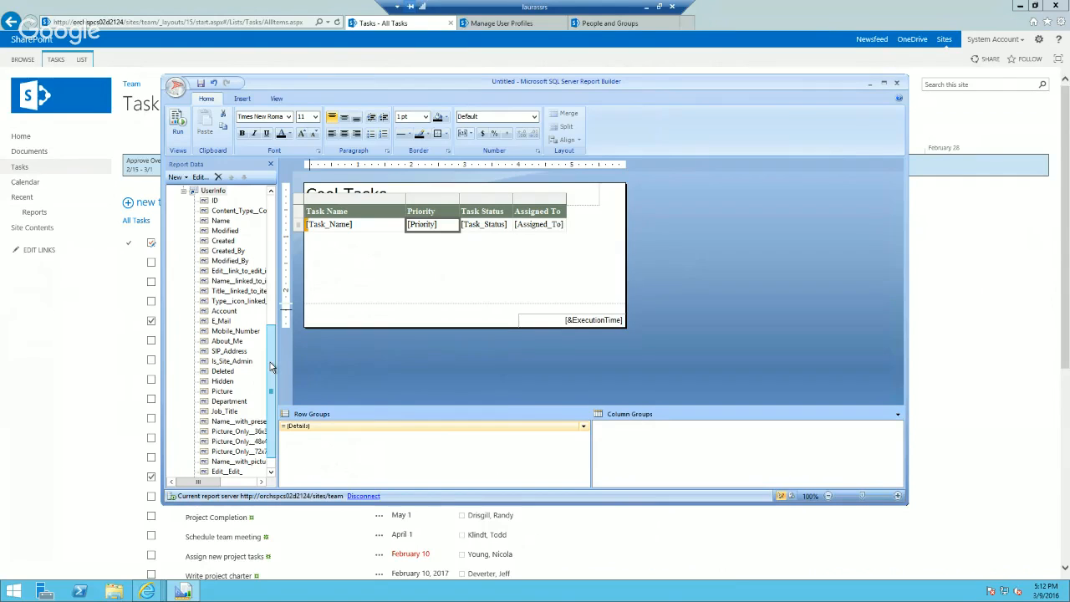
pyautogui.click(553, 199)
pyautogui.rightClick(553, 202)
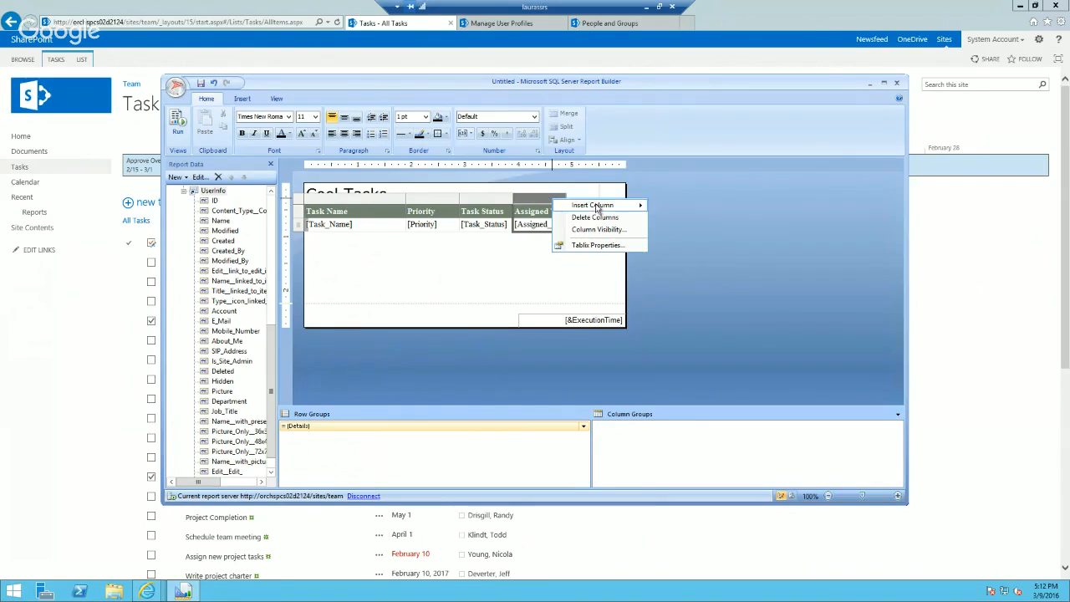
pyautogui.moveTo(595, 205)
pyautogui.click(674, 217)
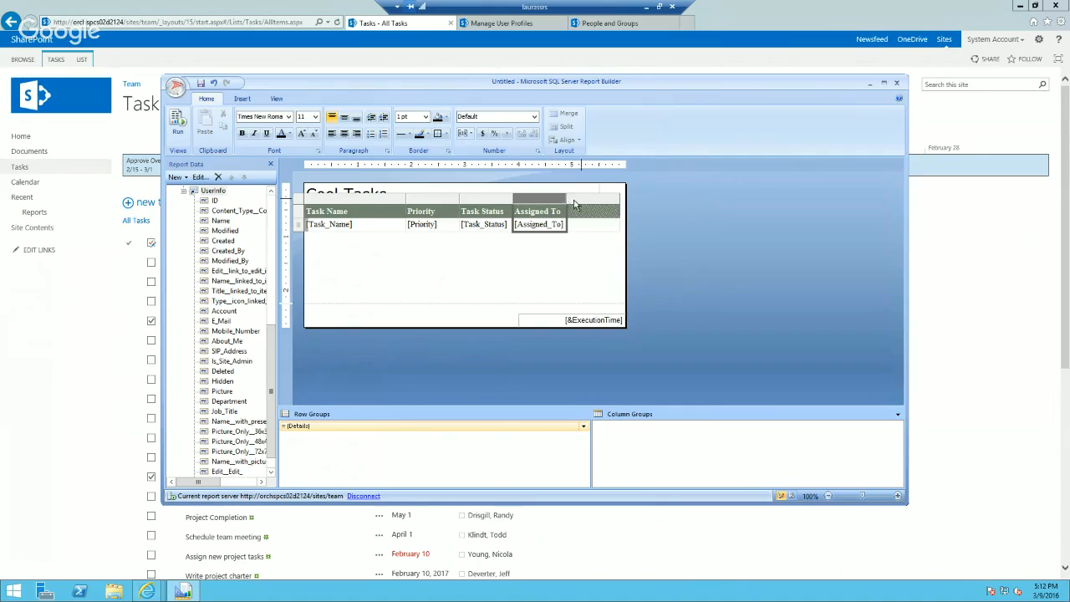
pyautogui.rightClick(548, 200)
pyautogui.moveTo(636, 205)
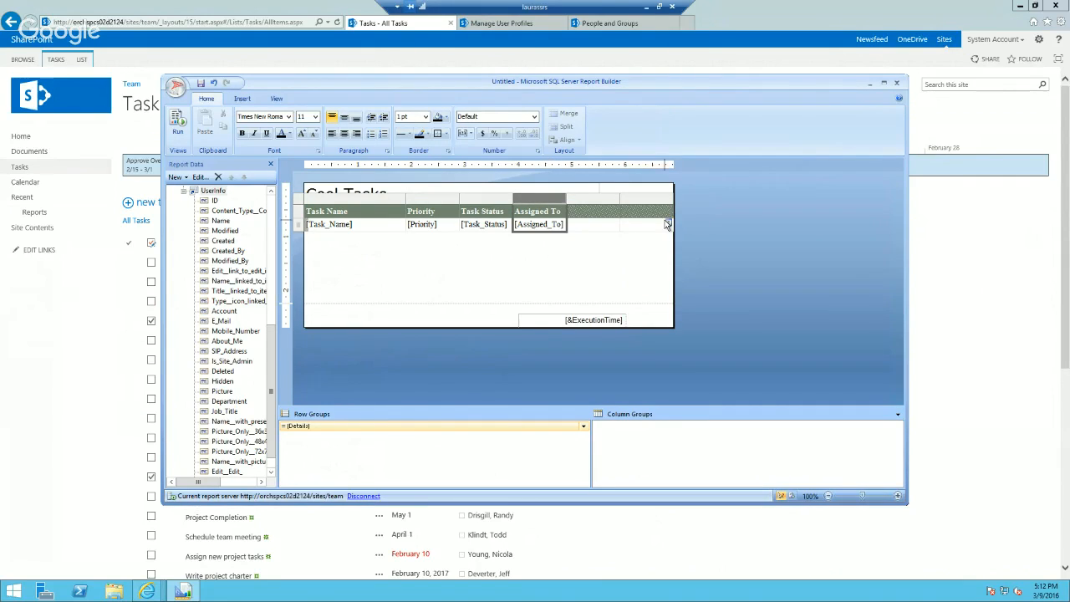
# Step: Begin a lookup( expression in the detail cell beside Assigned To, with the Tasks field Assigned_To as its first argument
pyautogui.click(586, 228)
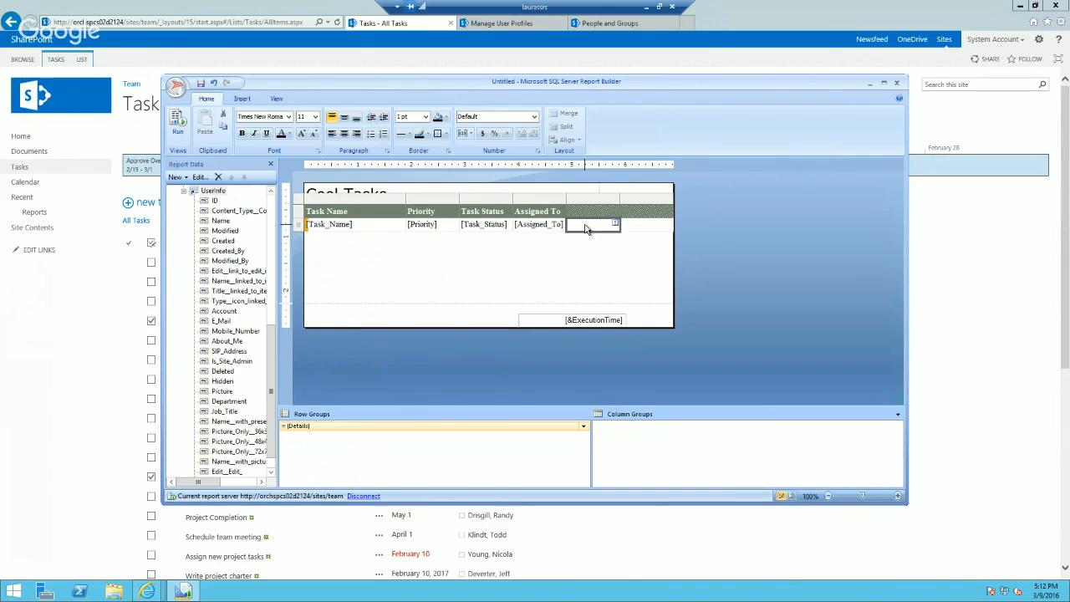
pyautogui.rightClick(586, 229)
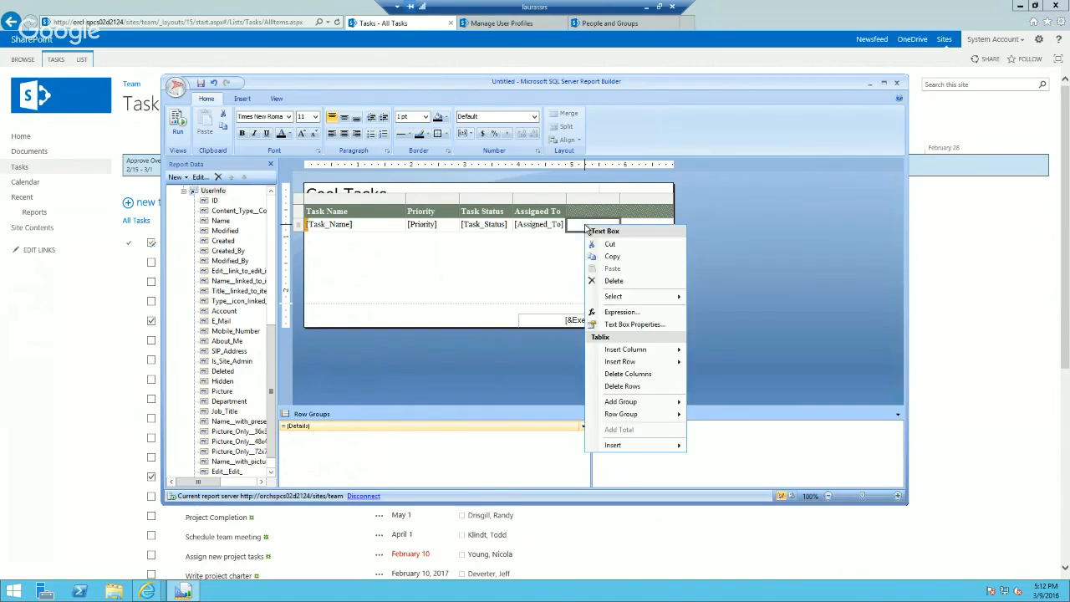
pyautogui.click(617, 314)
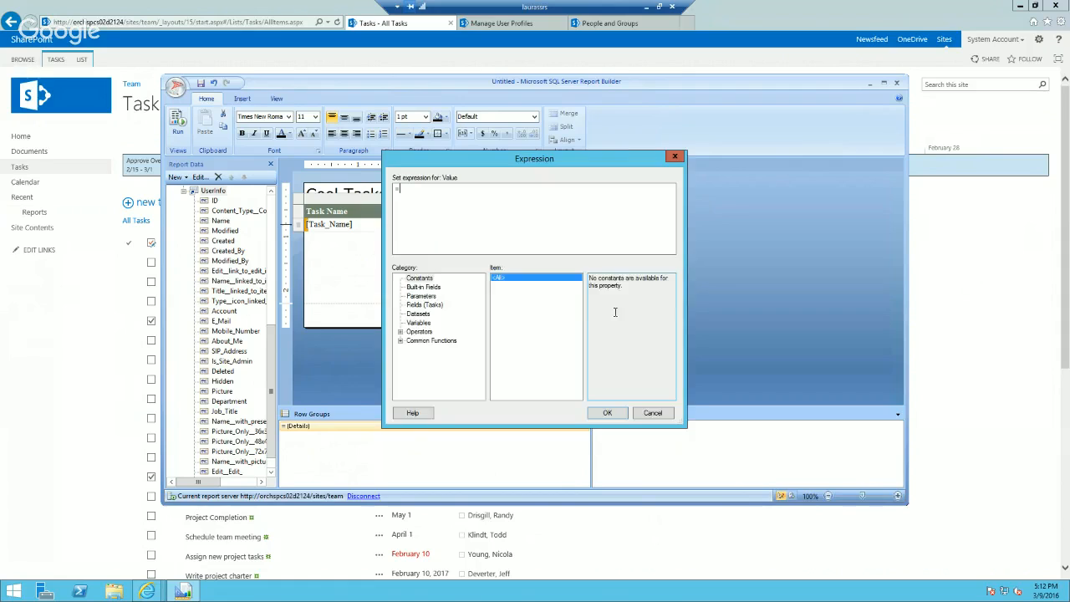
pyautogui.moveTo(509, 162); pyautogui.dragTo(520, 234)
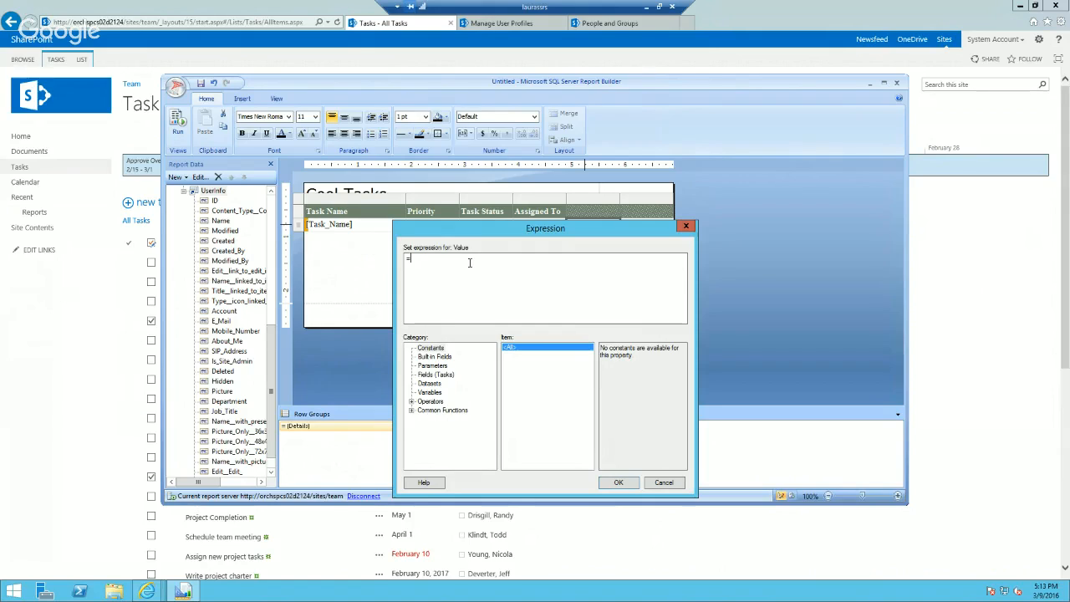
pyautogui.write('lookup(')
pyautogui.click(436, 375)
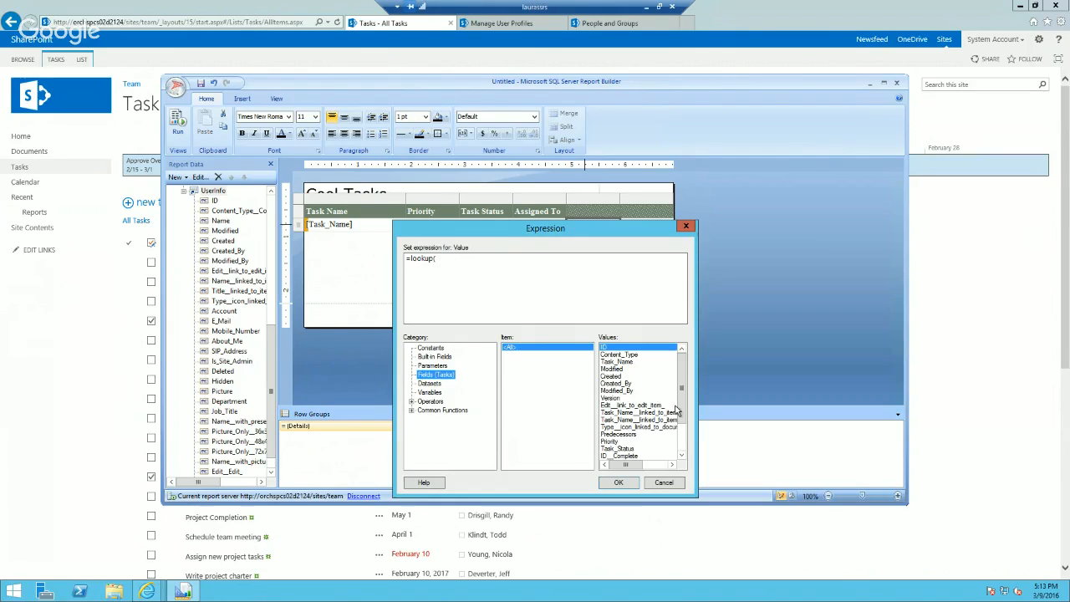
pyautogui.scroll(-2, 683, 438)
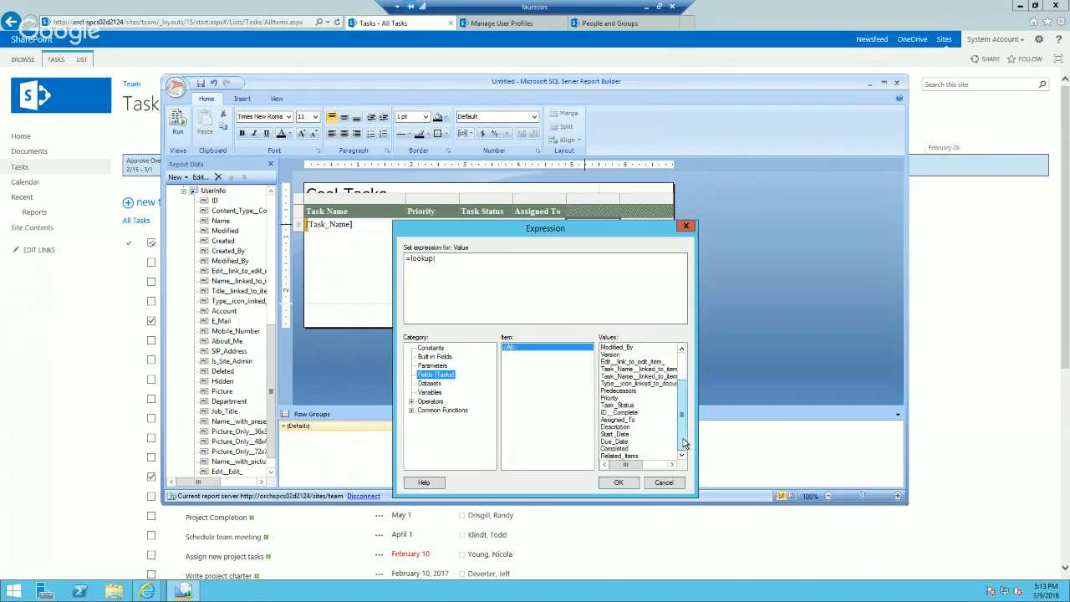
pyautogui.doubleClick(643, 419)
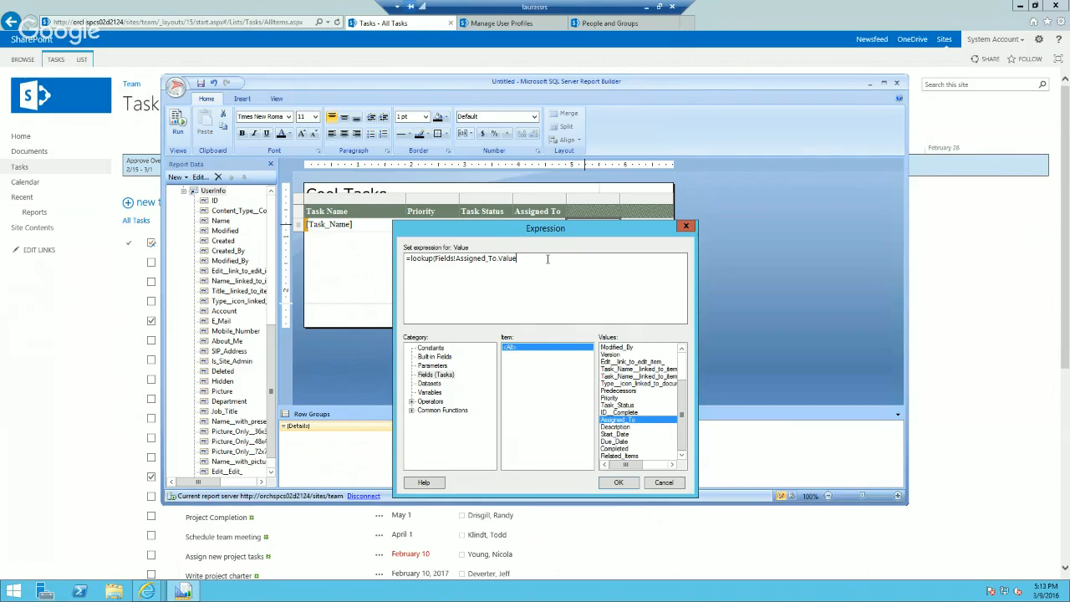
# Step: Add Fields!Name.Value as the lookup's matching field and Fields!Department.Value as the field to return
pyautogui.write(',Fields!Name.Value,Fields!Department.Value')
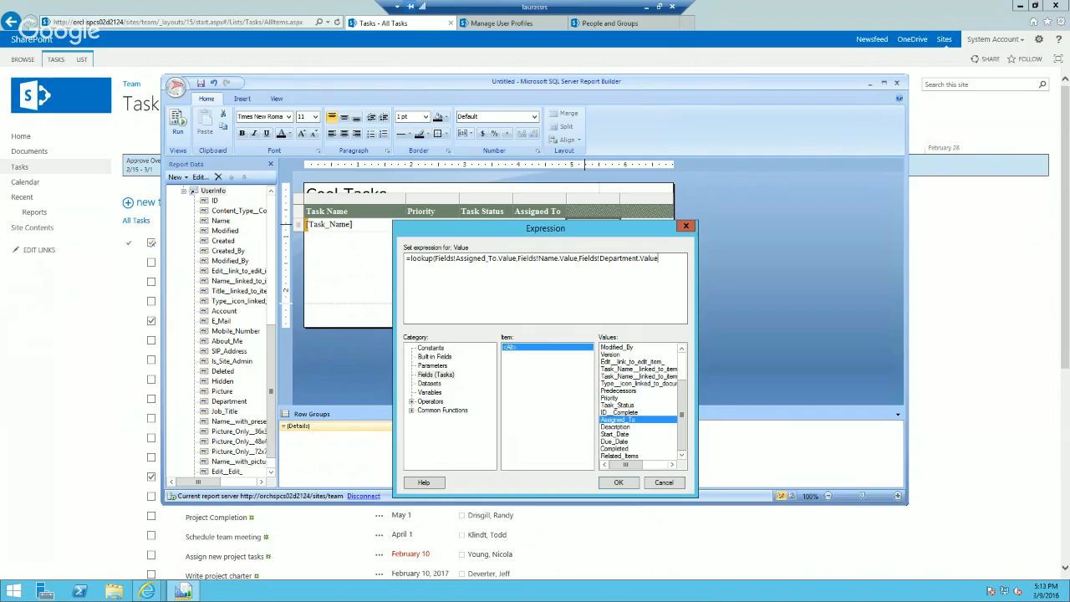
pyautogui.write(',"UserInfo')
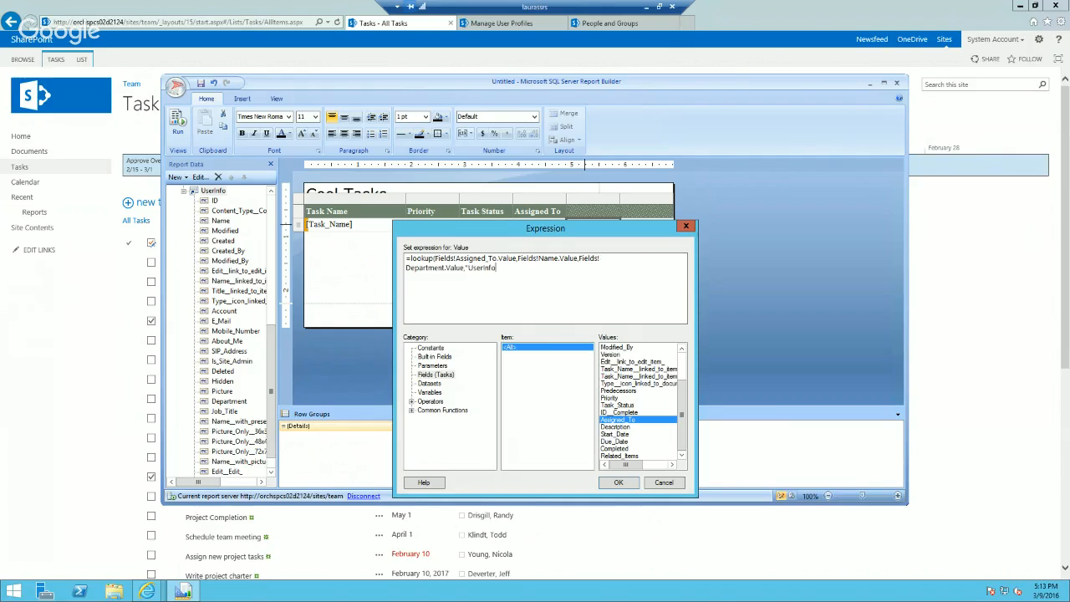
pyautogui.write('"')
# Step: Complete the lookup expression with the dataset name "UserInfo", apply it and preview the report
pyautogui.click(617, 483)
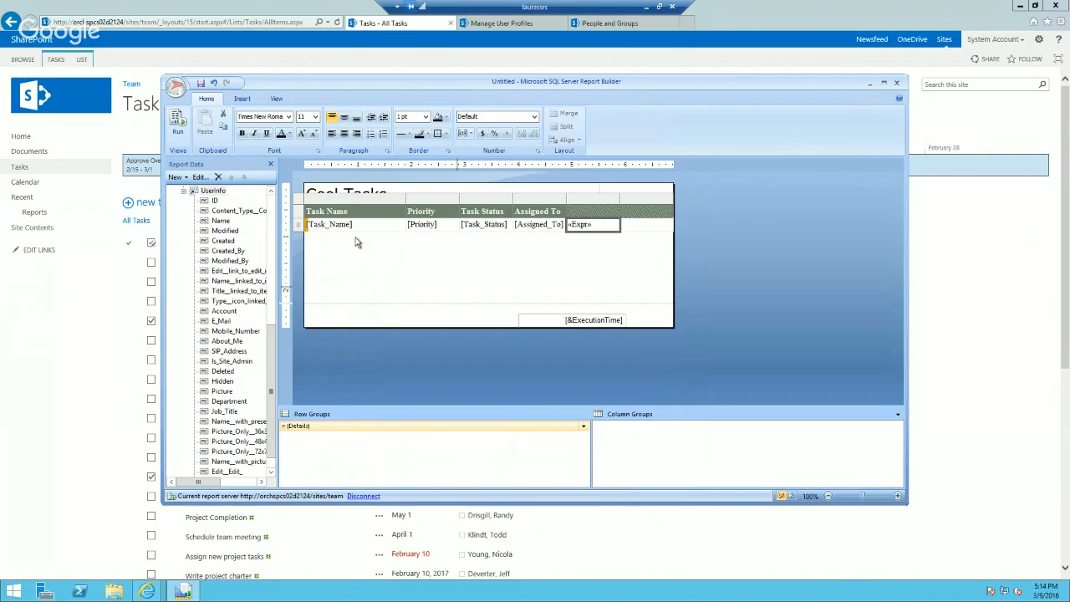
pyautogui.click(177, 130)
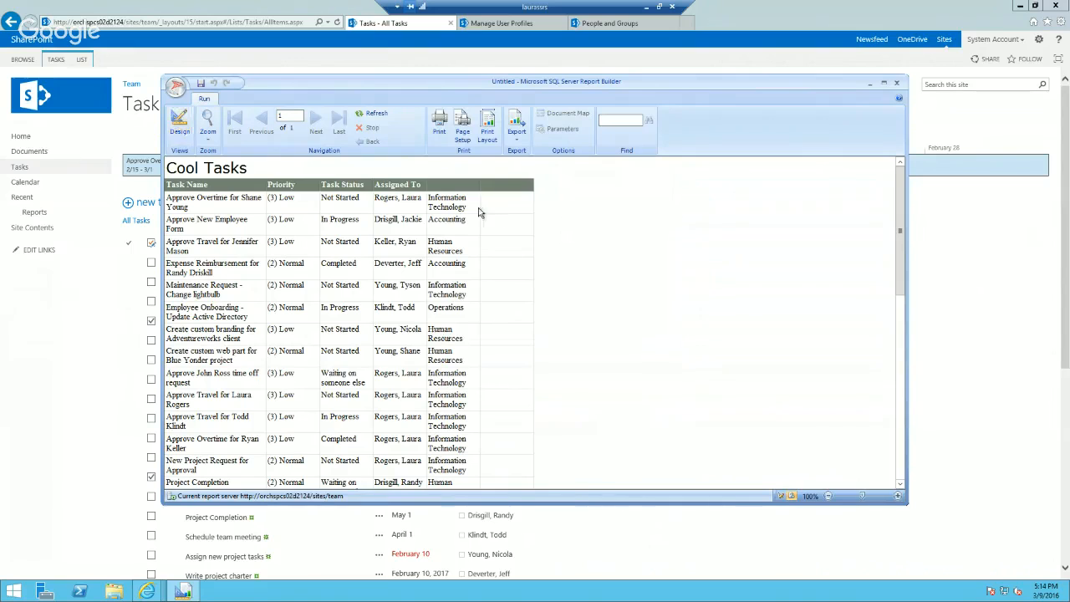
# Step: Return to the report design and set the font of the table's whole detail row to Segoe UI
pyautogui.click(179, 124)
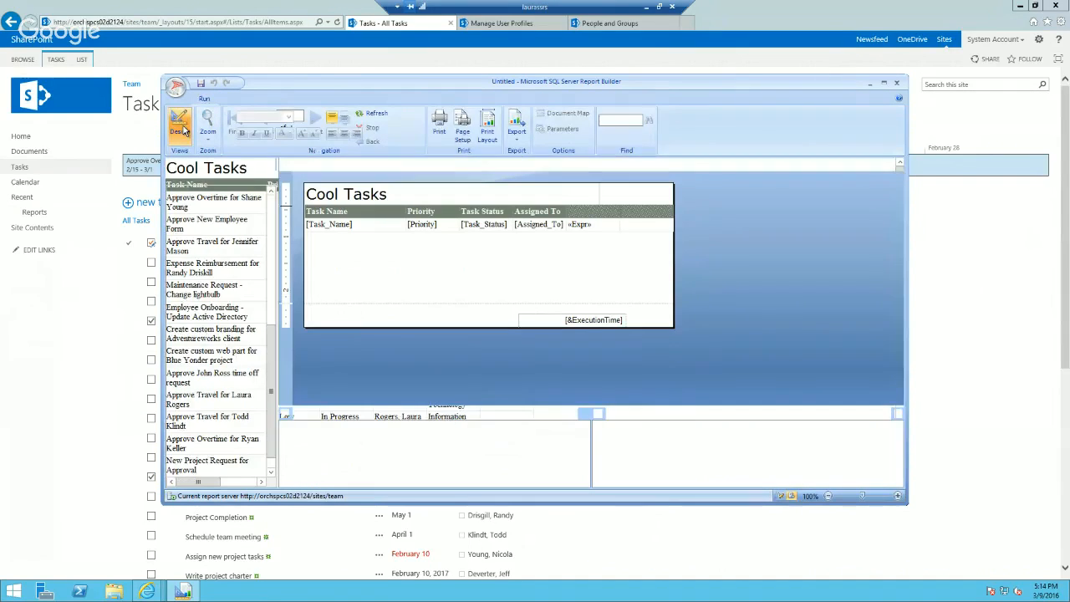
pyautogui.click(329, 225)
pyautogui.click(299, 224)
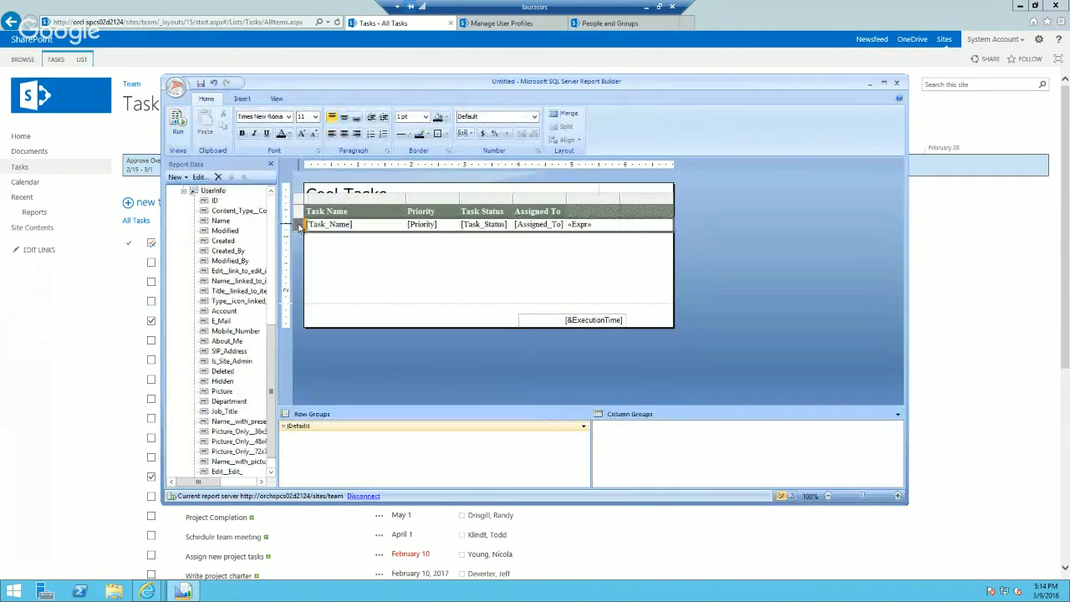
pyautogui.click(289, 117)
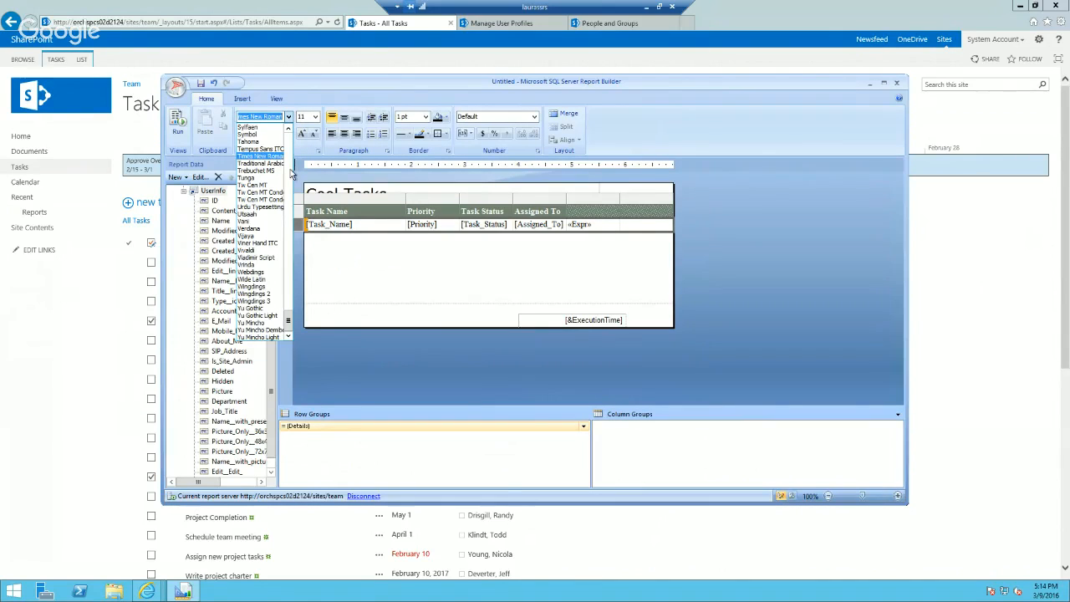
pyautogui.click(289, 128)
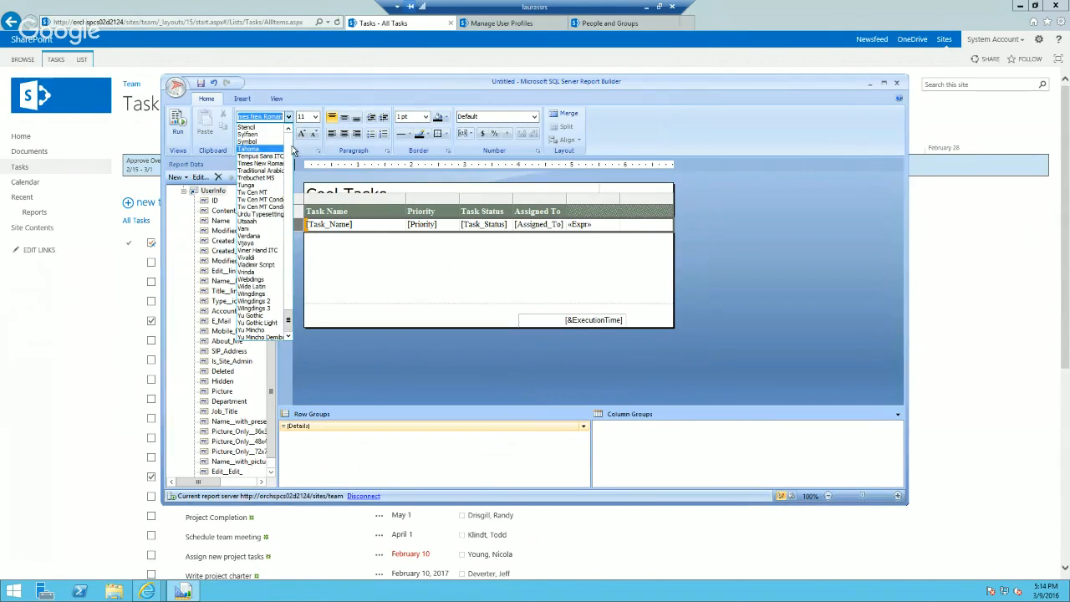
pyautogui.click(292, 147)
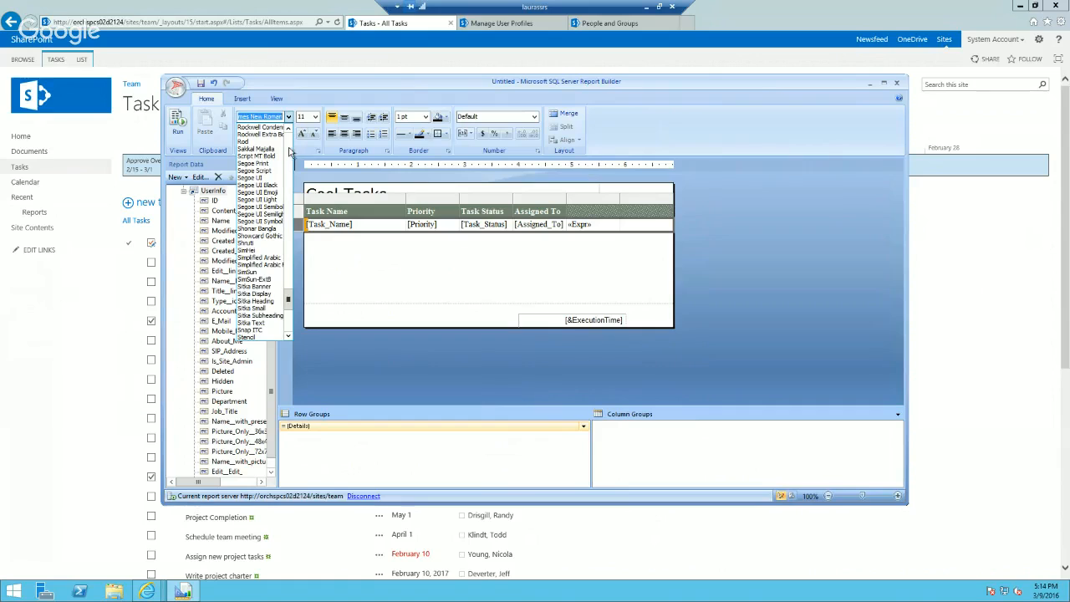
pyautogui.click(266, 178)
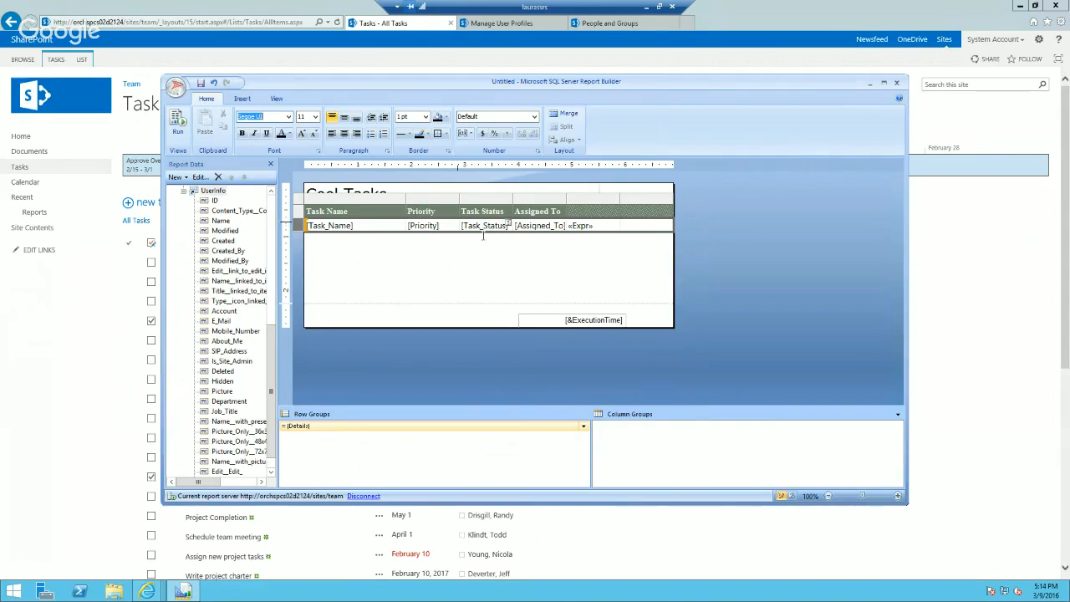
# Step: Set the font of the table's header row to Segoe UI
pyautogui.click(299, 211)
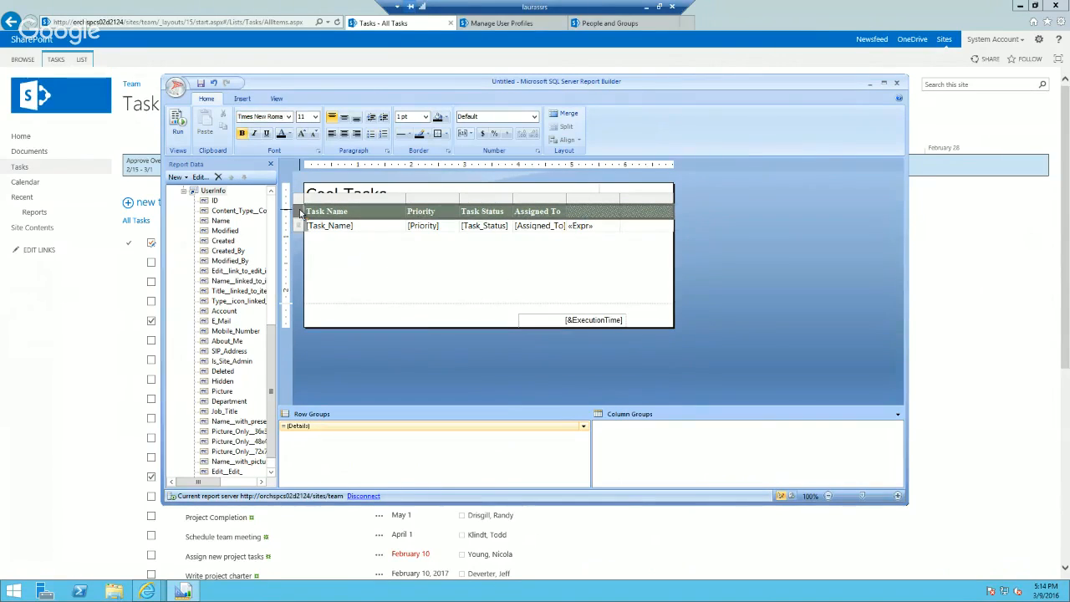
pyautogui.click(287, 117)
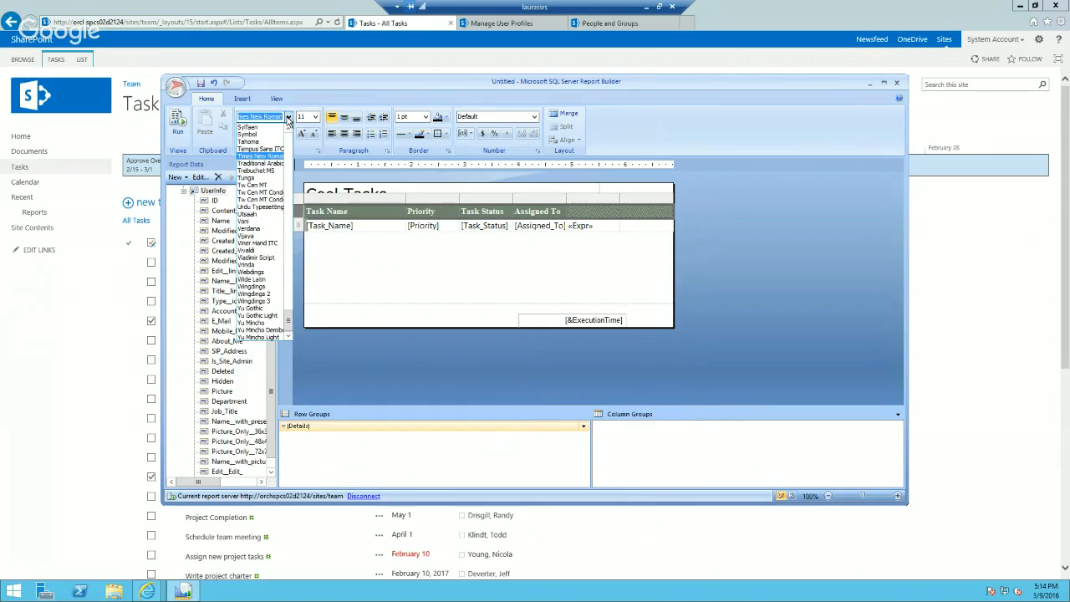
pyautogui.scroll(10, 280, 163)
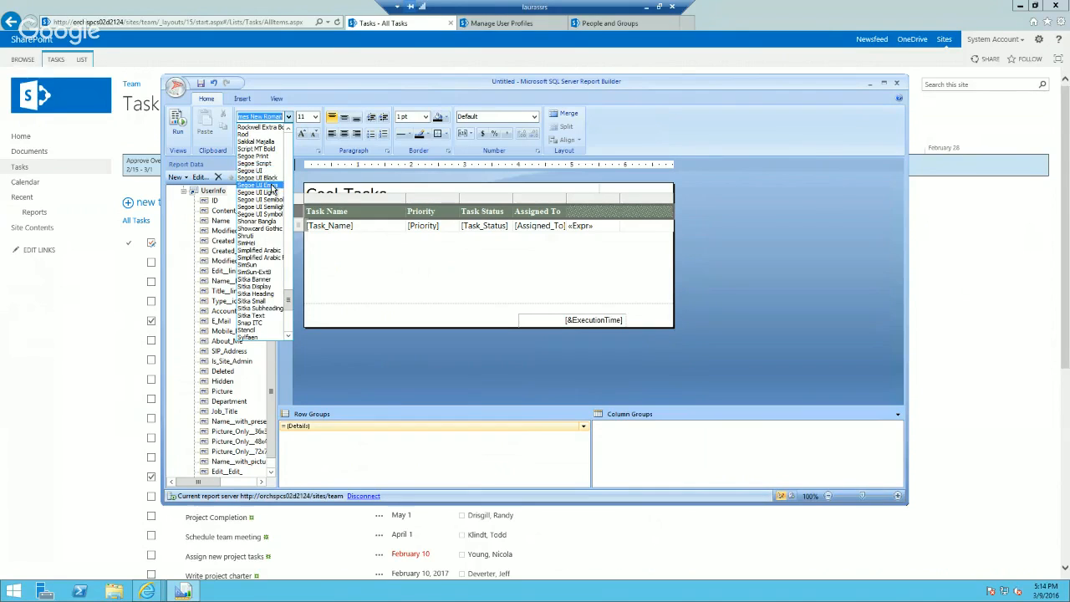
pyautogui.click(261, 171)
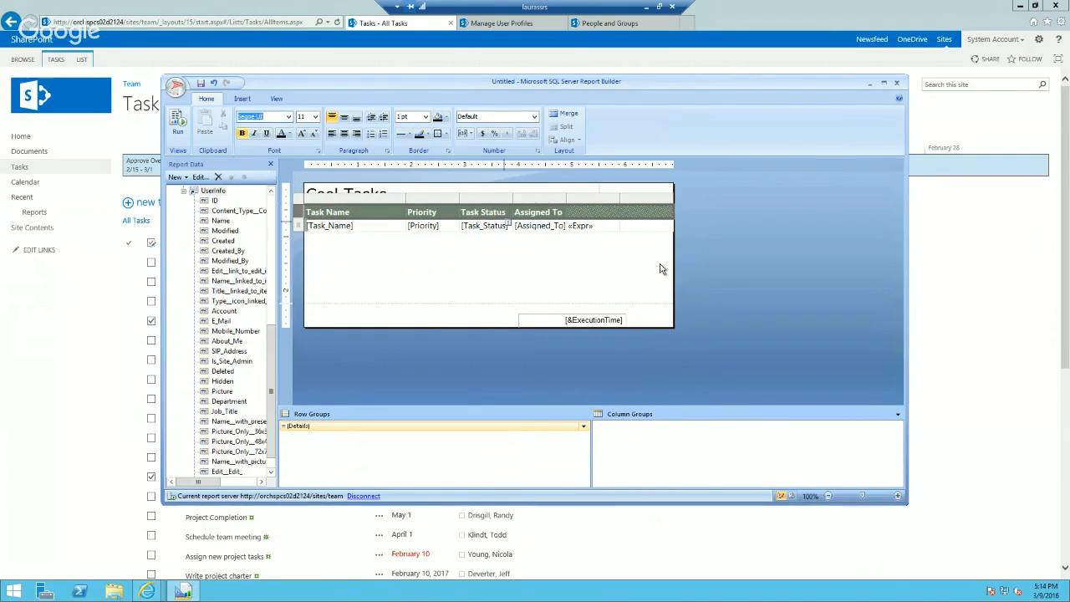
# Step: Enter "Assignee Dept" as the column header above the lookup expression in the table
pyautogui.click(599, 226)
pyautogui.click(590, 212)
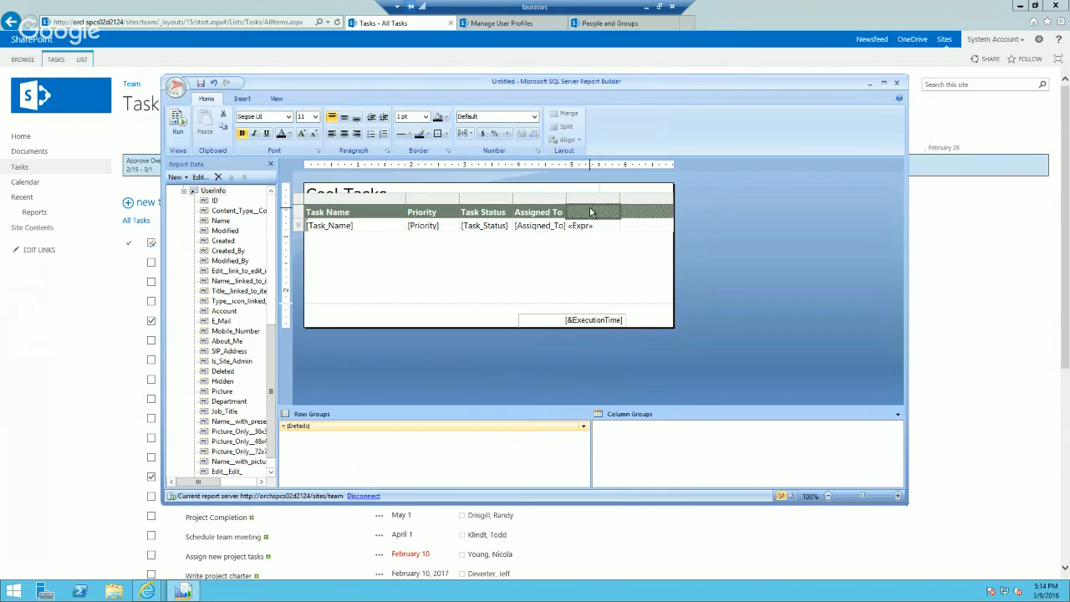
pyautogui.click(588, 211)
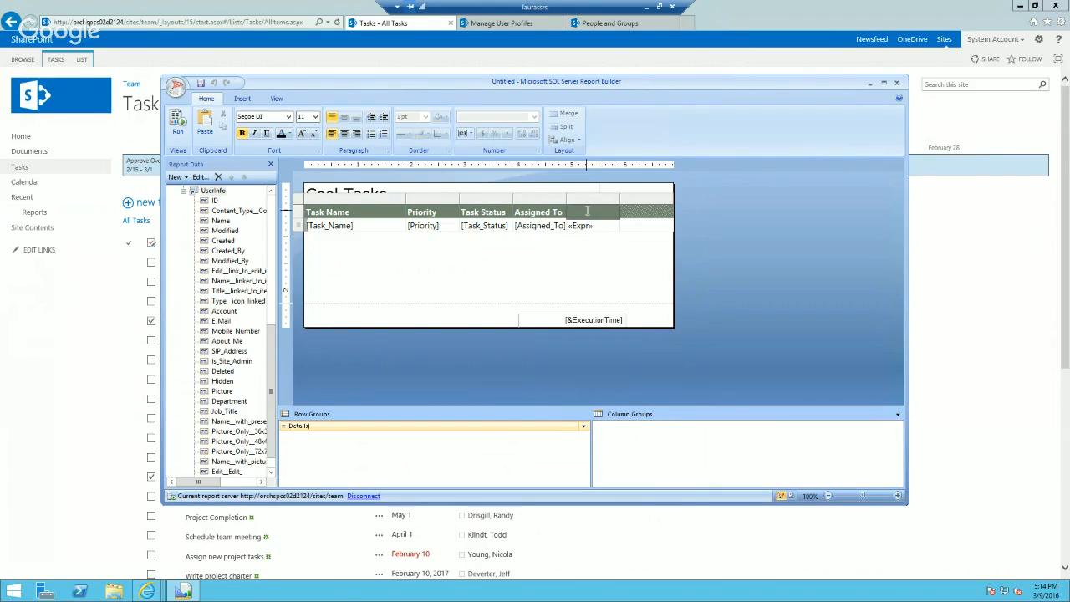
pyautogui.write('Assignee')
pyautogui.press('Return')
pyautogui.write('Dept')
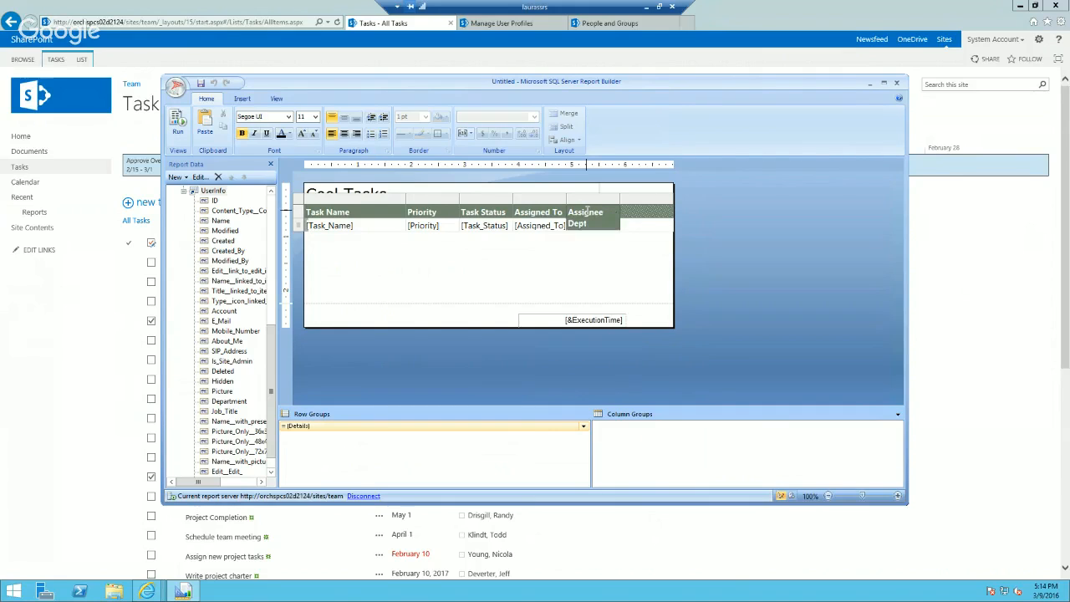
pyautogui.press('Return')
pyautogui.press('BackSpace')
pyautogui.click(609, 250)
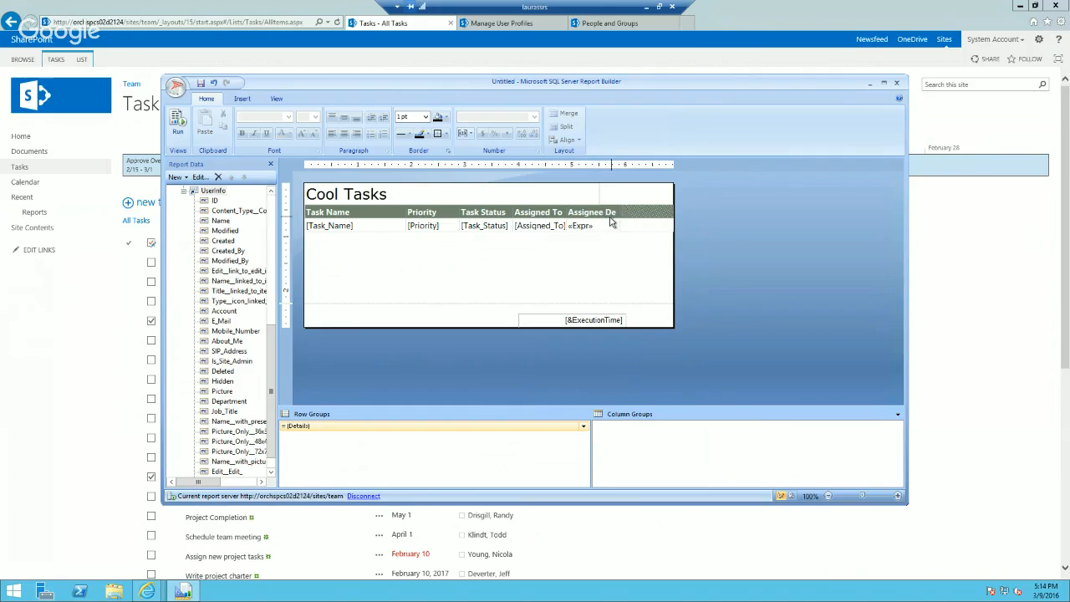
# Step: Widen the Assignee Dept column so its header fits on one line, and run the report preview
pyautogui.click(592, 228)
pyautogui.moveTo(621, 199); pyautogui.dragTo(638, 199)
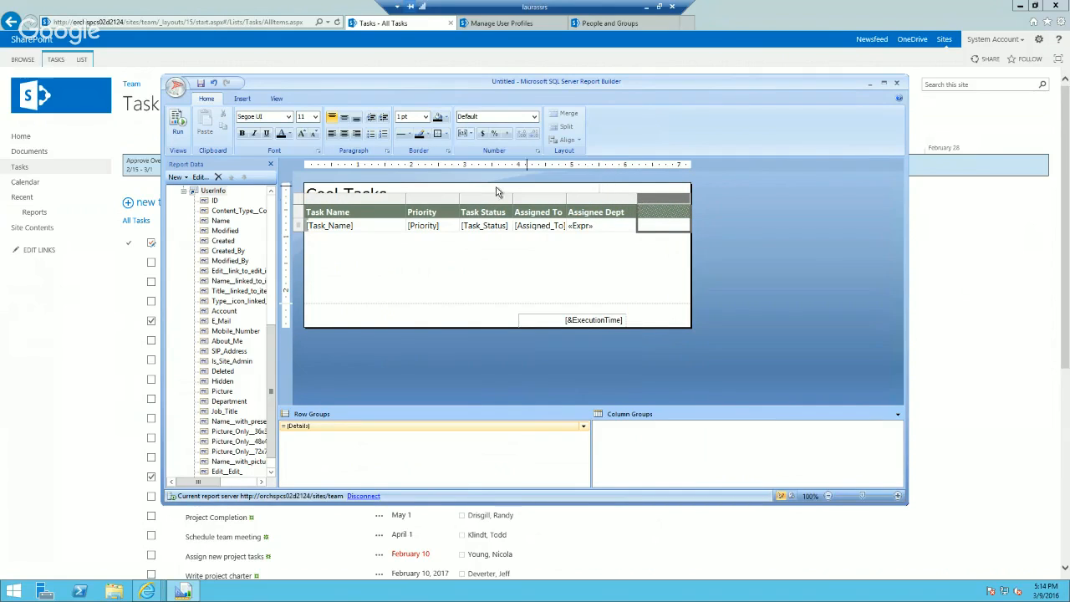
pyautogui.click(393, 255)
pyautogui.click(177, 131)
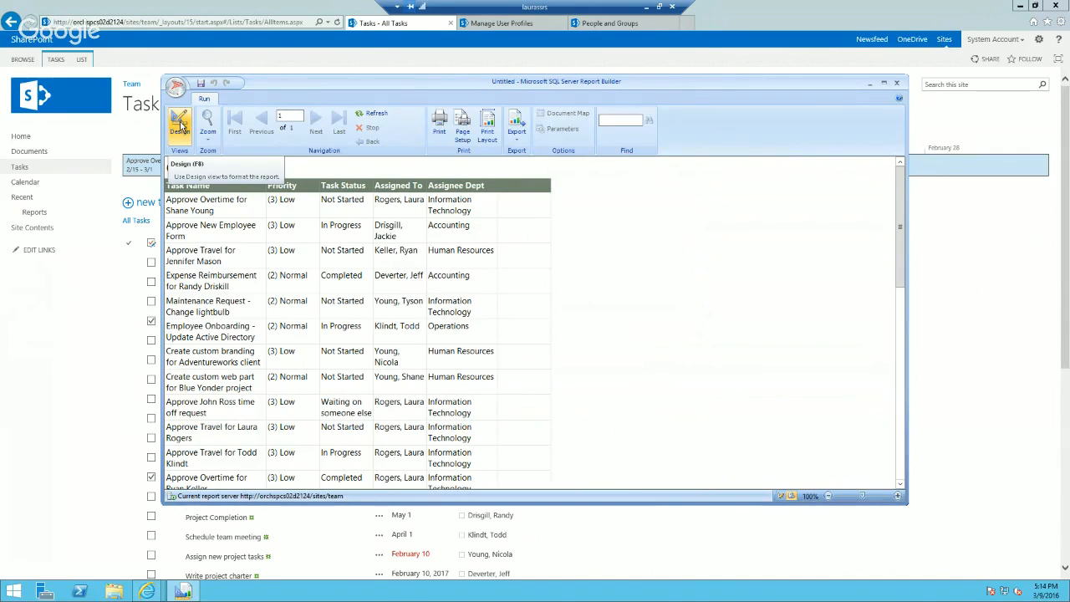
# Step: Save the report to the team site's Reports library under the name TaskDemo.rdl
pyautogui.click(201, 83)
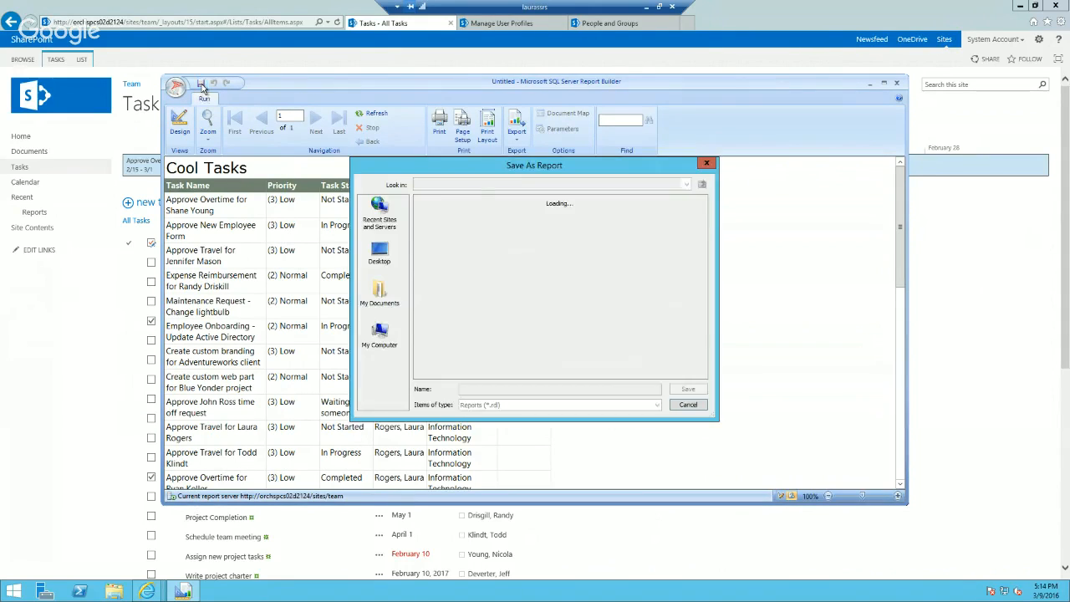
pyautogui.doubleClick(433, 209)
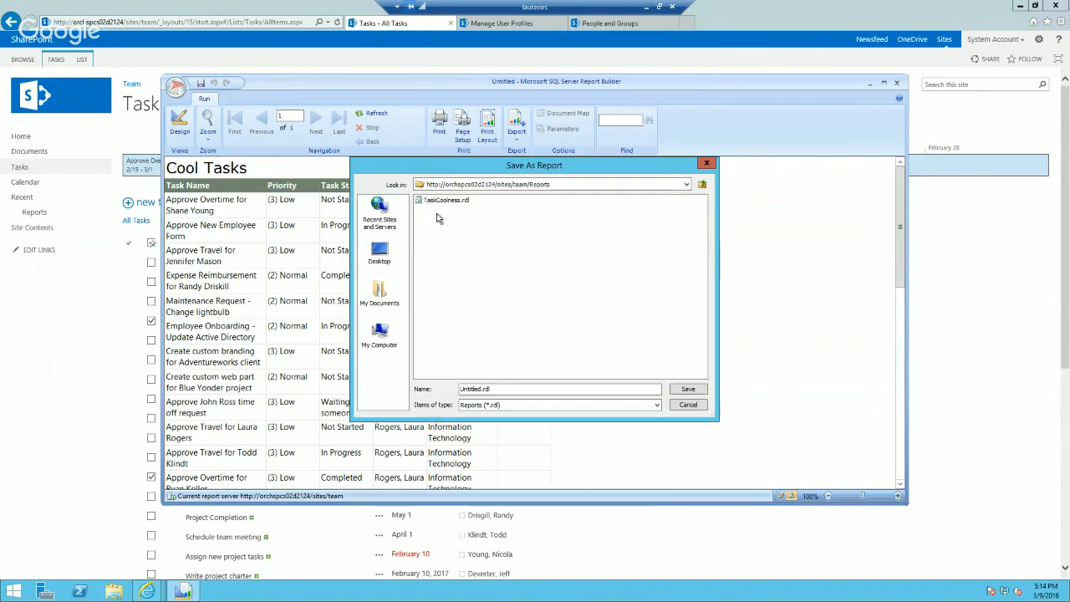
pyautogui.doubleClick(474, 389)
pyautogui.write('TaskDem')
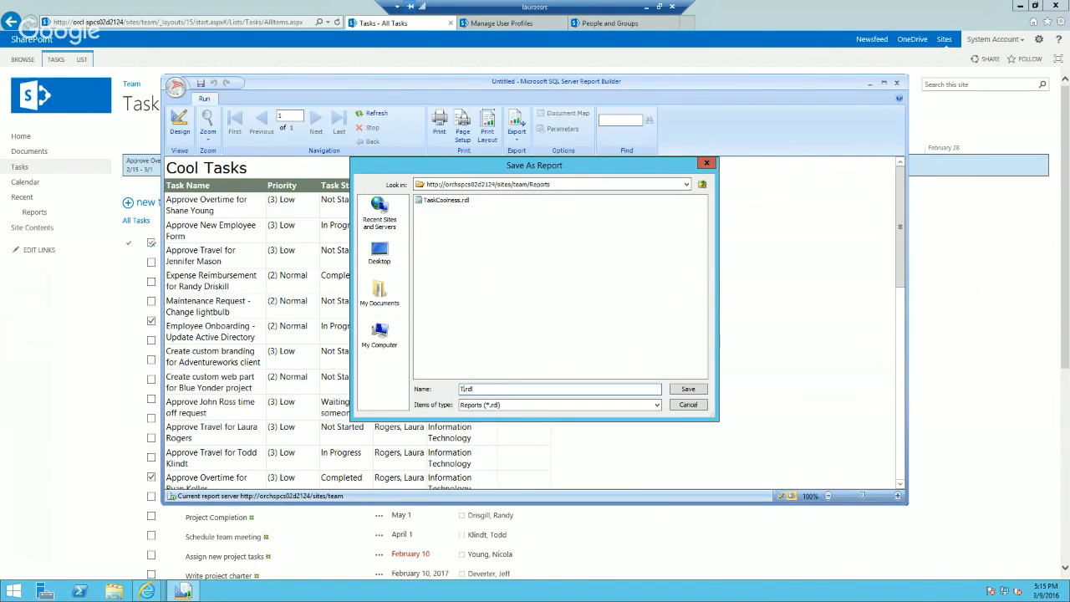
pyautogui.write('o')
pyautogui.click(688, 389)
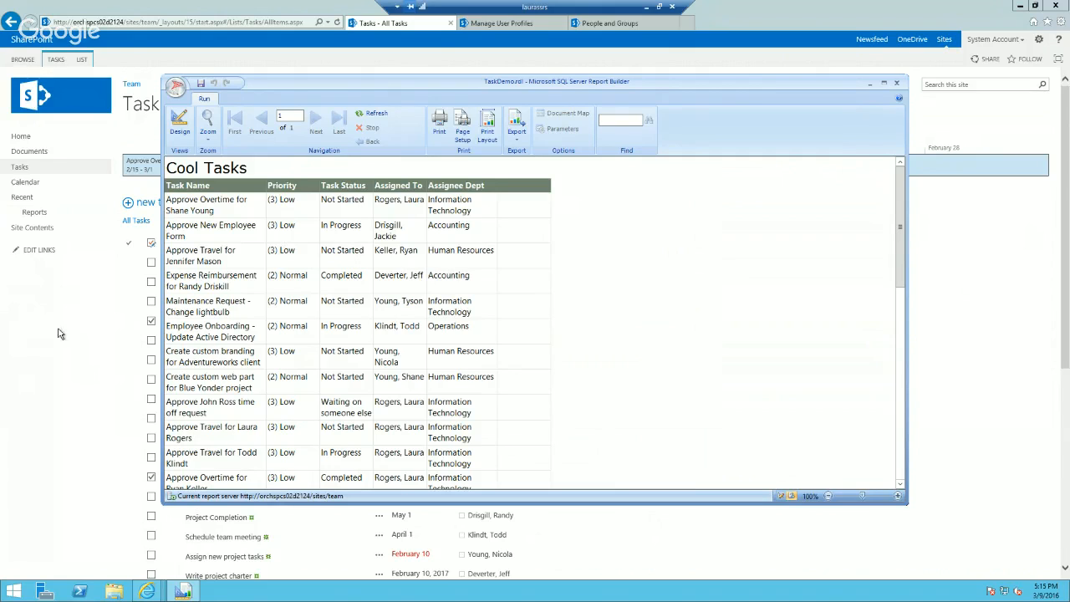
# Step: Switch to the SharePoint site in the browser, view TaskDemo from the Reports library and return to the library
pyautogui.click(34, 212)
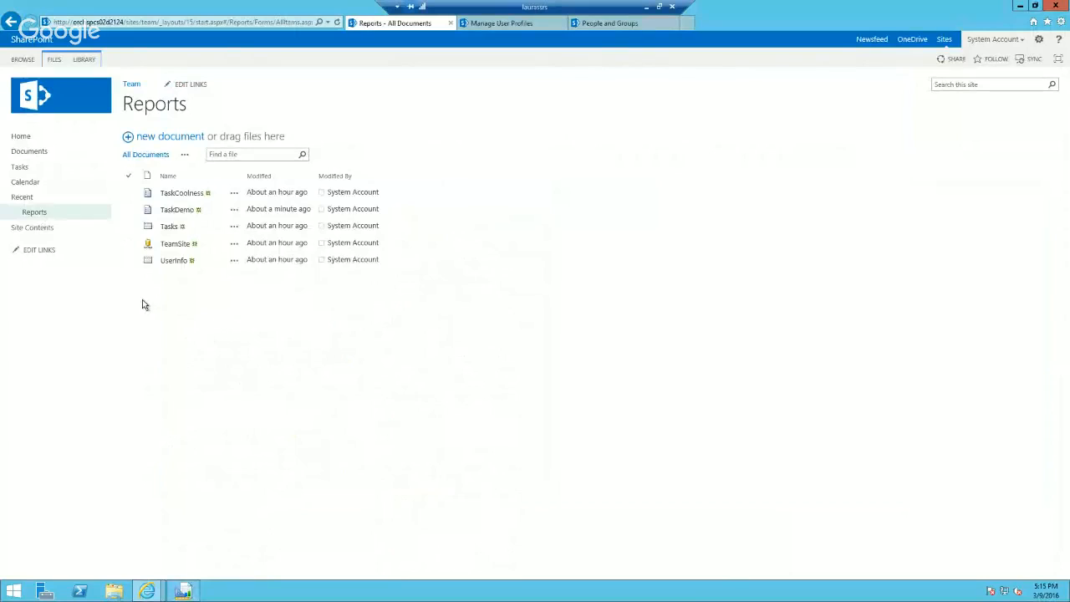
pyautogui.click(178, 216)
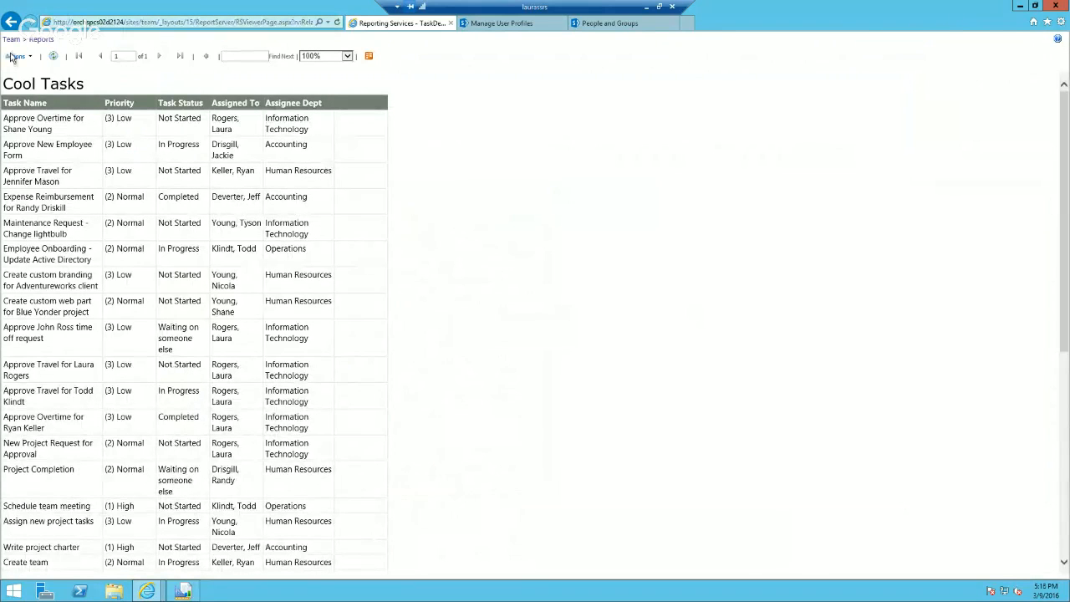
pyautogui.click(10, 22)
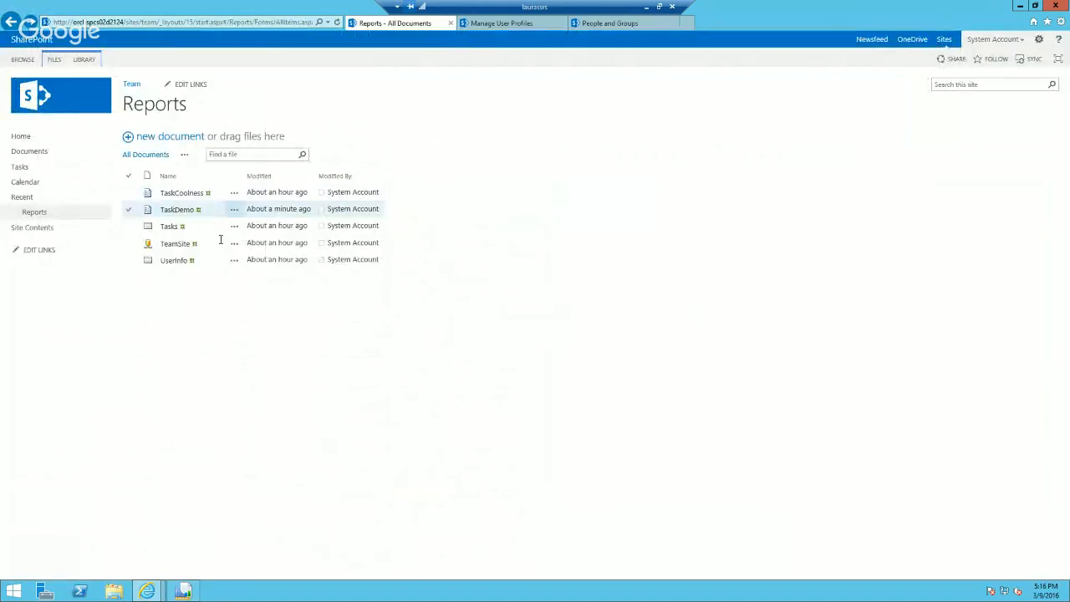
# Step: Open the team site's home page for editing and delete its Project Summary and Tasks web parts
pyautogui.click(21, 137)
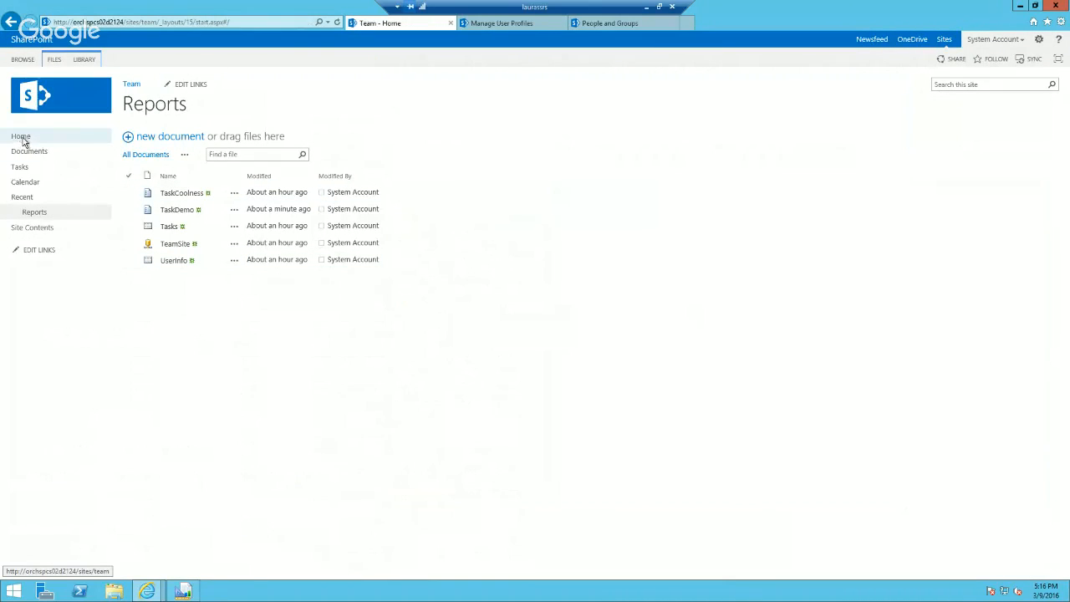
pyautogui.click(1039, 39)
pyautogui.click(1012, 78)
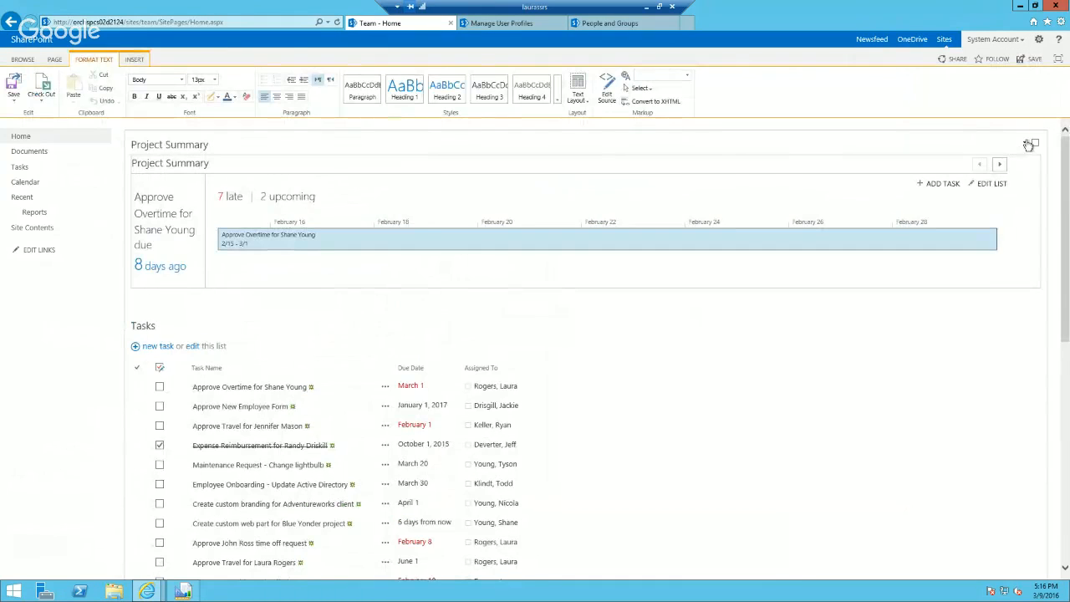
pyautogui.click(1024, 142)
pyautogui.click(1003, 175)
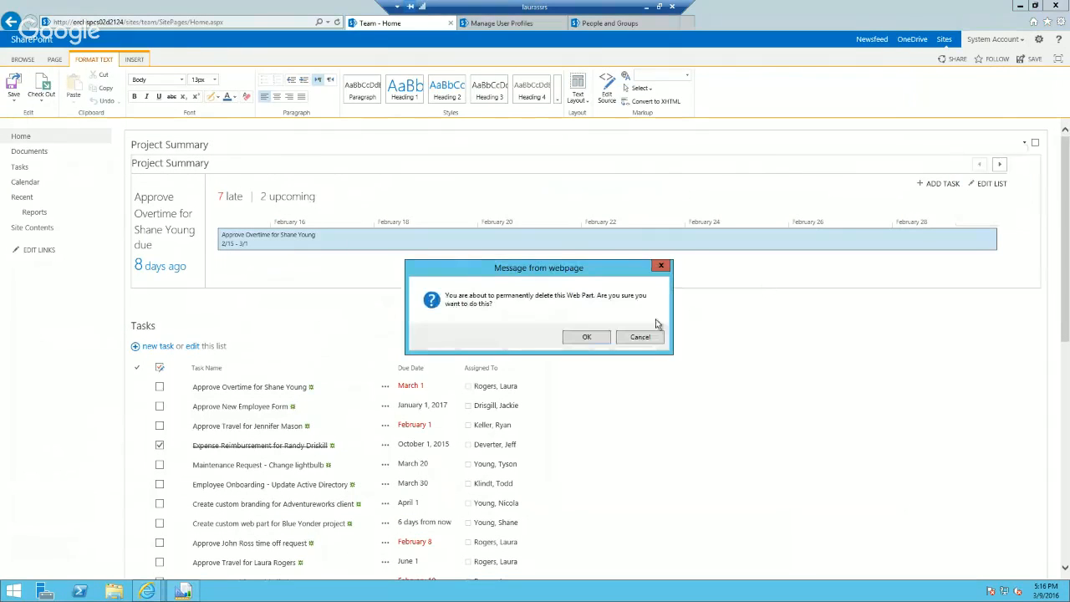
pyautogui.click(585, 338)
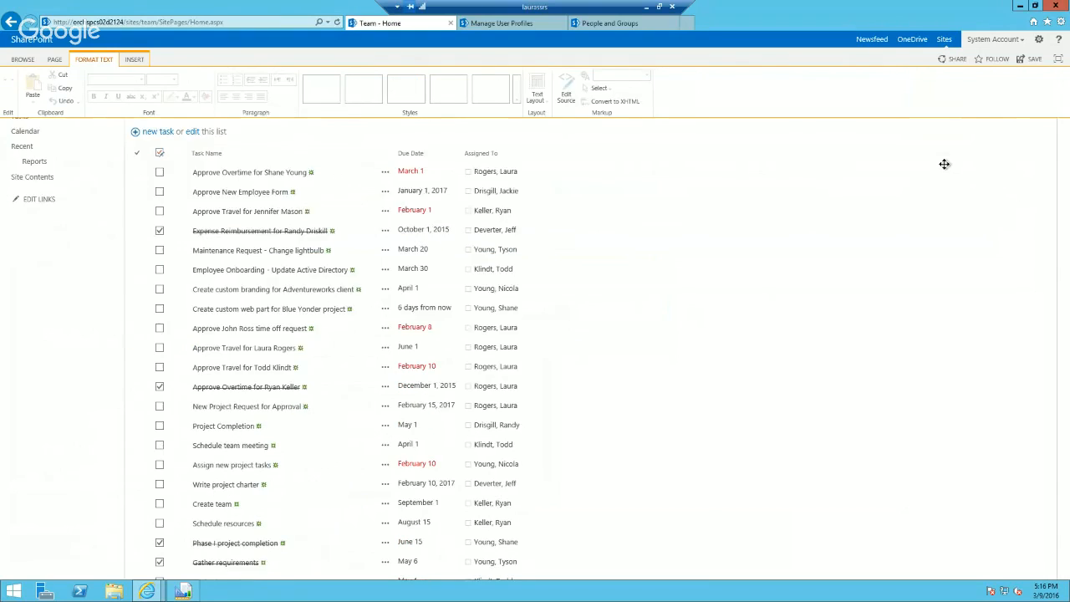
pyautogui.click(1024, 159)
pyautogui.click(1000, 193)
pyautogui.click(592, 337)
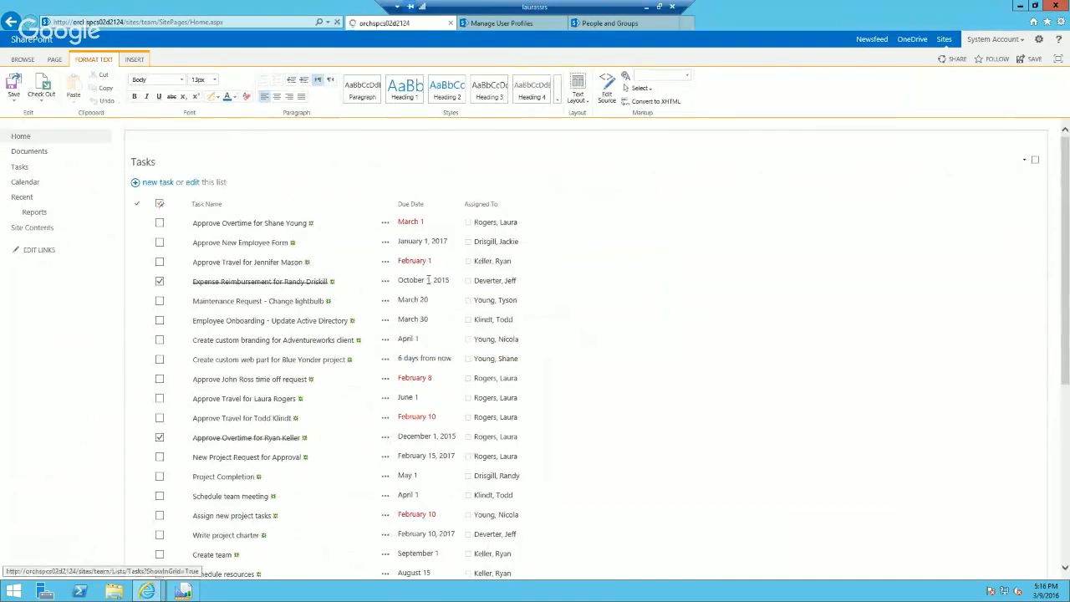
# Step: Add the SQL Server Reporting Services Report Viewer web part from the SQL Server Reporting category to the page
pyautogui.click(136, 60)
pyautogui.click(179, 94)
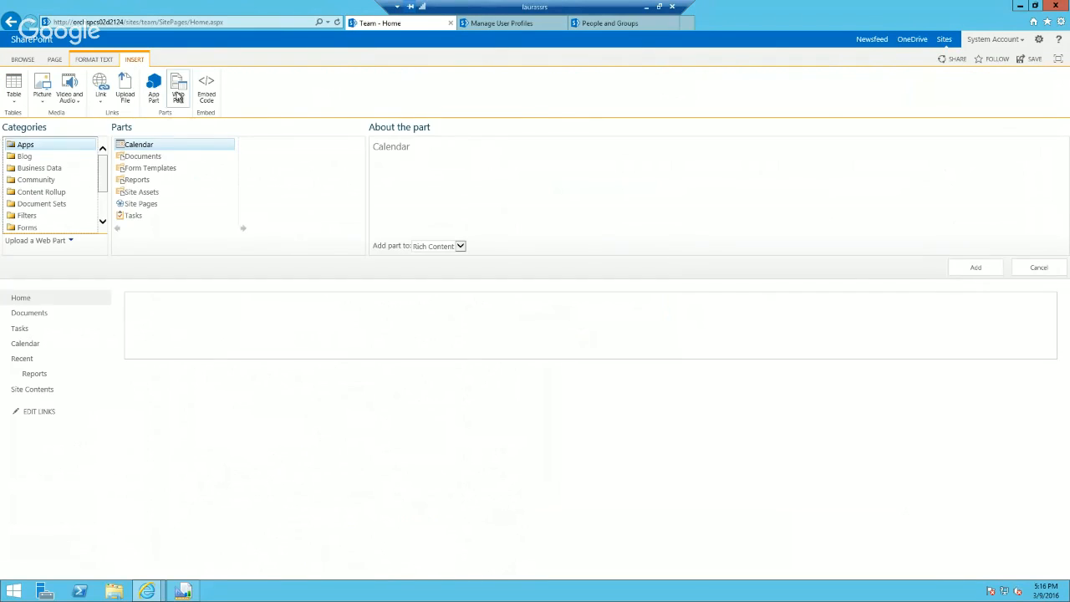
pyautogui.scroll(-2, 82, 217)
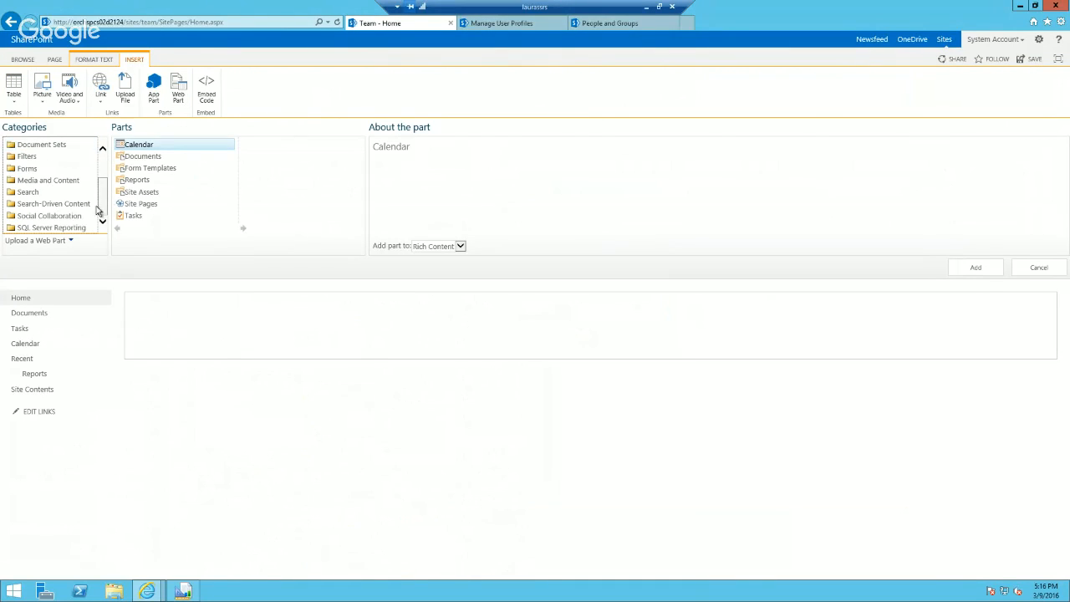
pyautogui.click(72, 227)
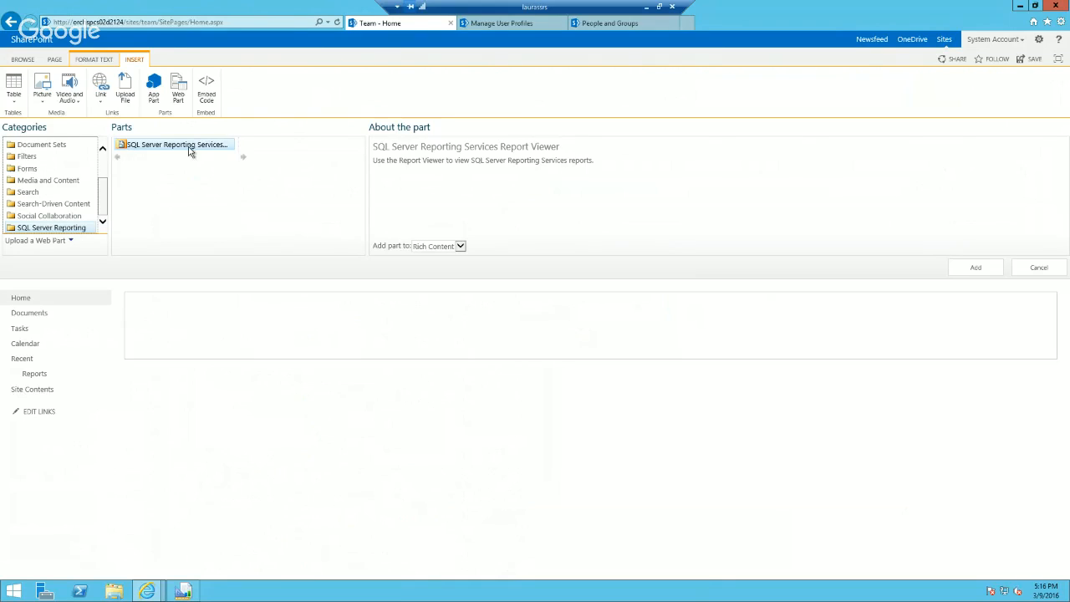
pyautogui.click(972, 268)
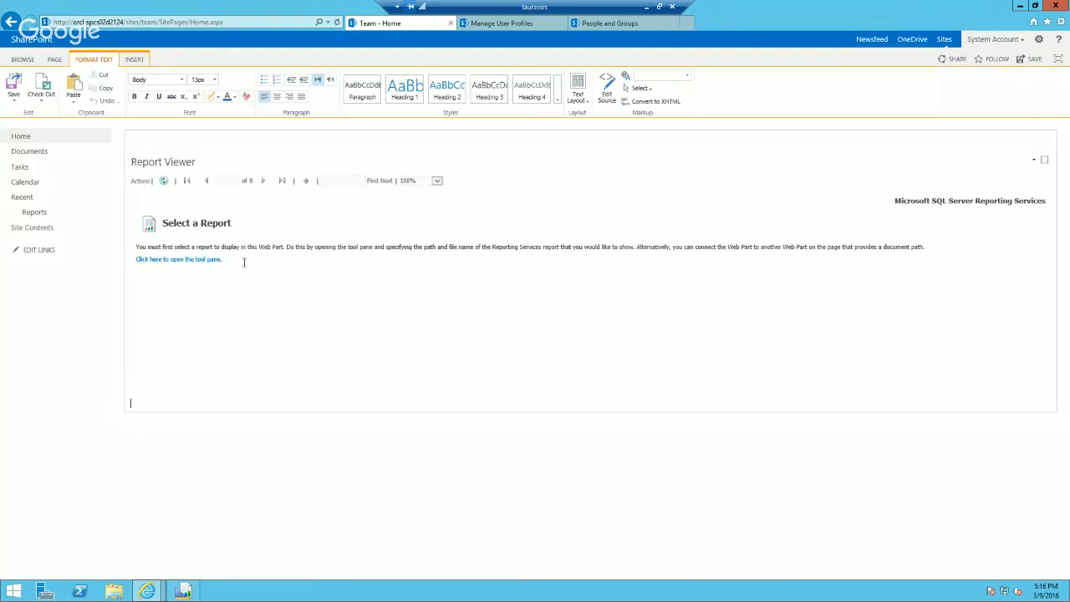
# Step: Open the Report Viewer's tool pane, accepting the prompt to save changes, and save the home page
pyautogui.click(200, 260)
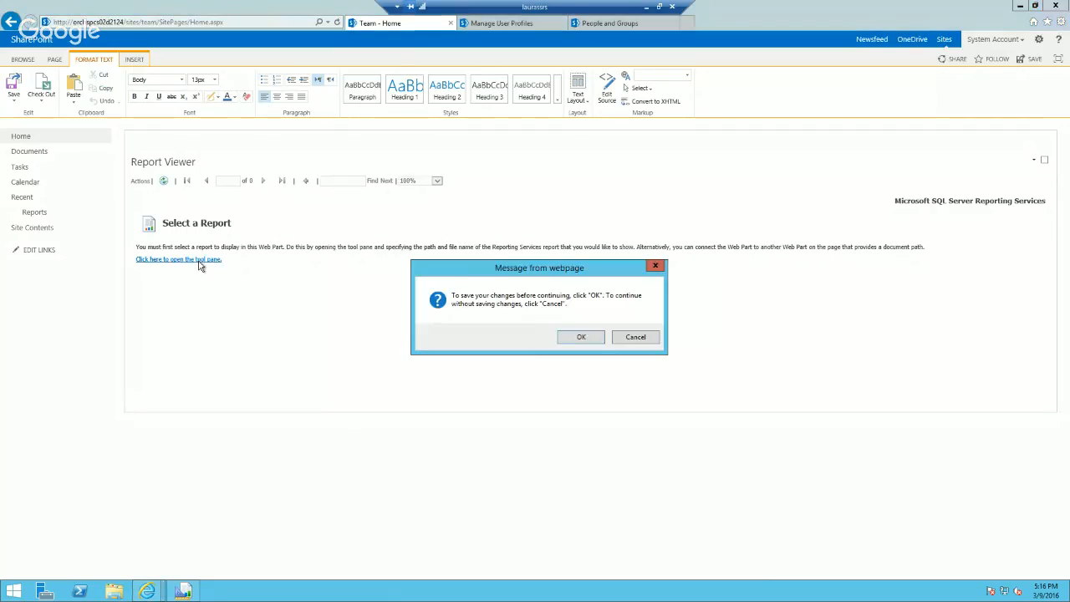
pyautogui.click(581, 337)
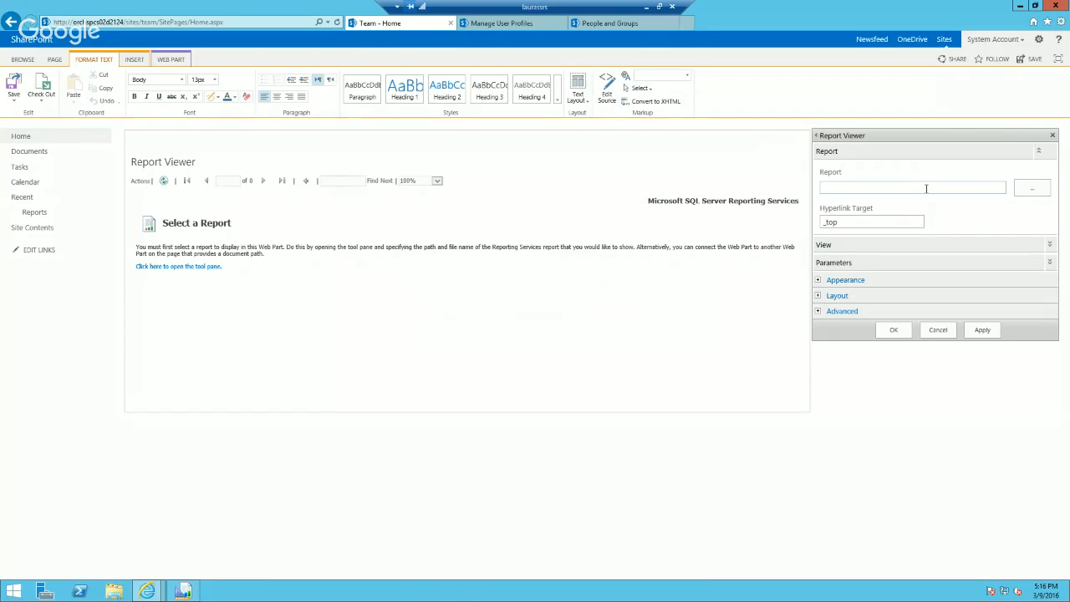
pyautogui.click(14, 88)
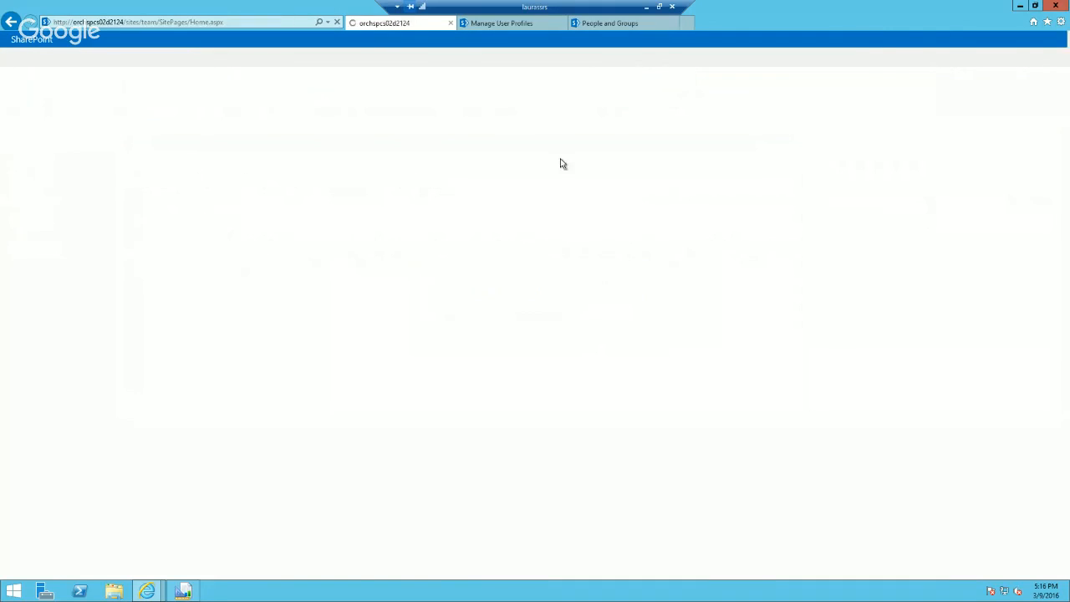
# Step: Reopen the home page for editing and apply /sites/team/Reports/TaskDemo.rdl as the Report Viewer web part's report
pyautogui.click(55, 60)
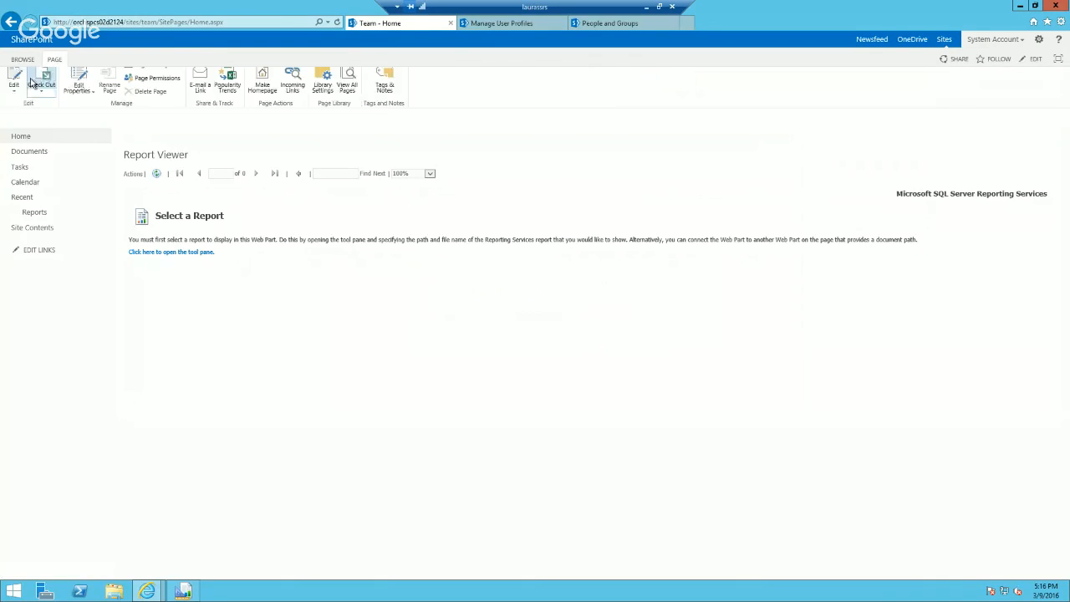
pyautogui.click(13, 84)
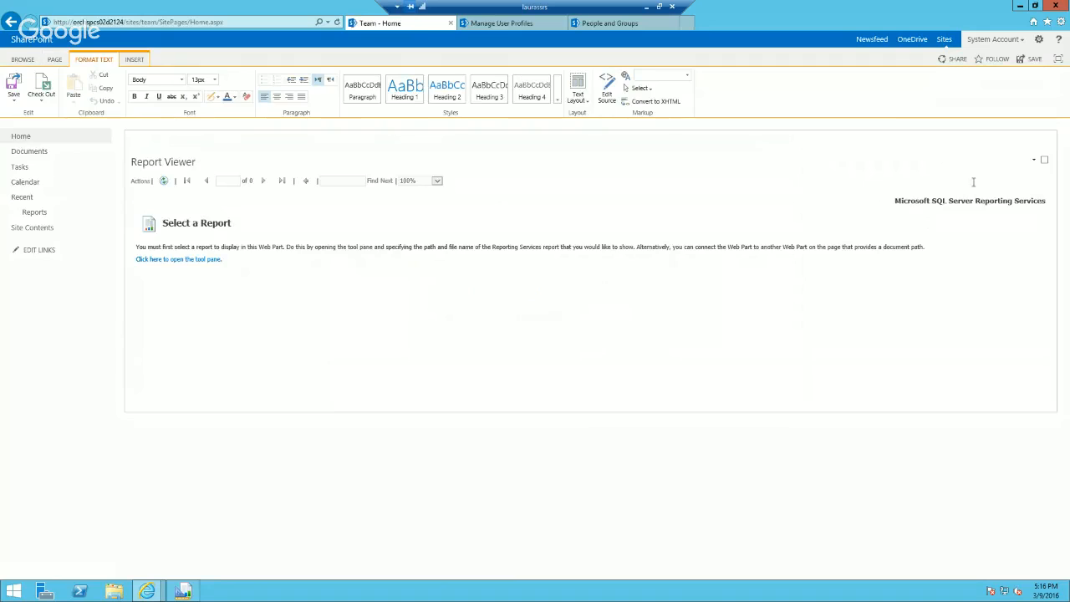
pyautogui.click(1034, 160)
pyautogui.click(1005, 211)
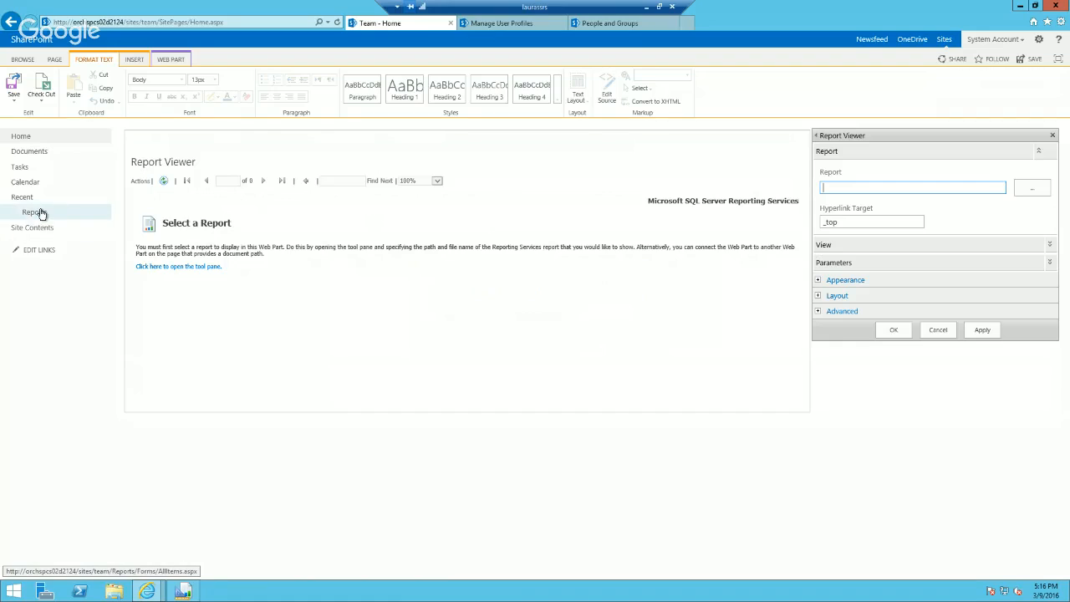
pyautogui.click(1032, 192)
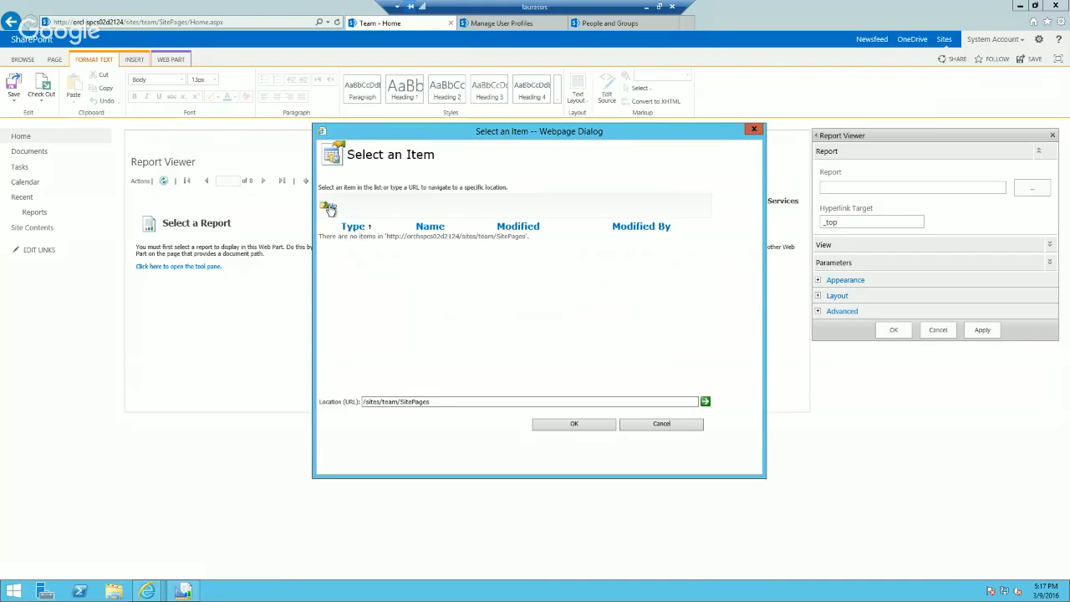
pyautogui.click(331, 208)
pyautogui.click(363, 261)
pyautogui.click(362, 261)
pyautogui.click(366, 249)
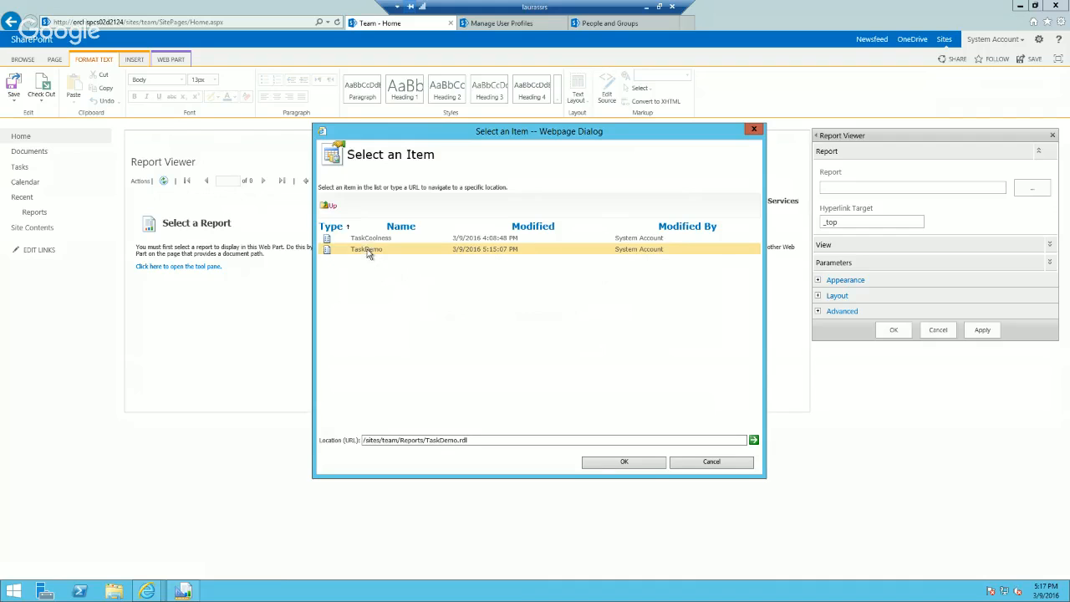
pyautogui.click(598, 464)
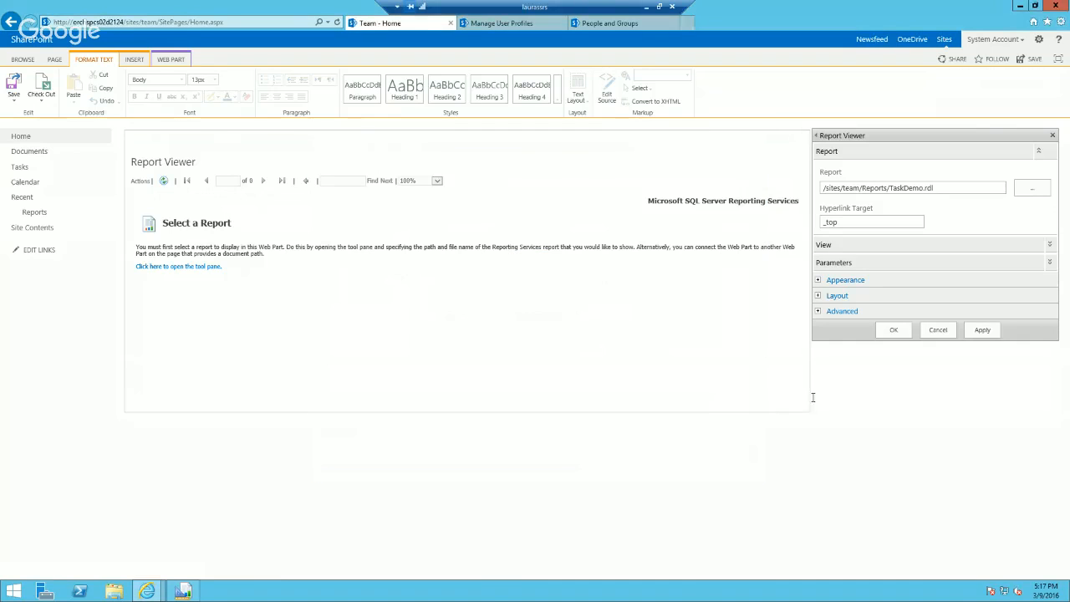
pyautogui.click(982, 332)
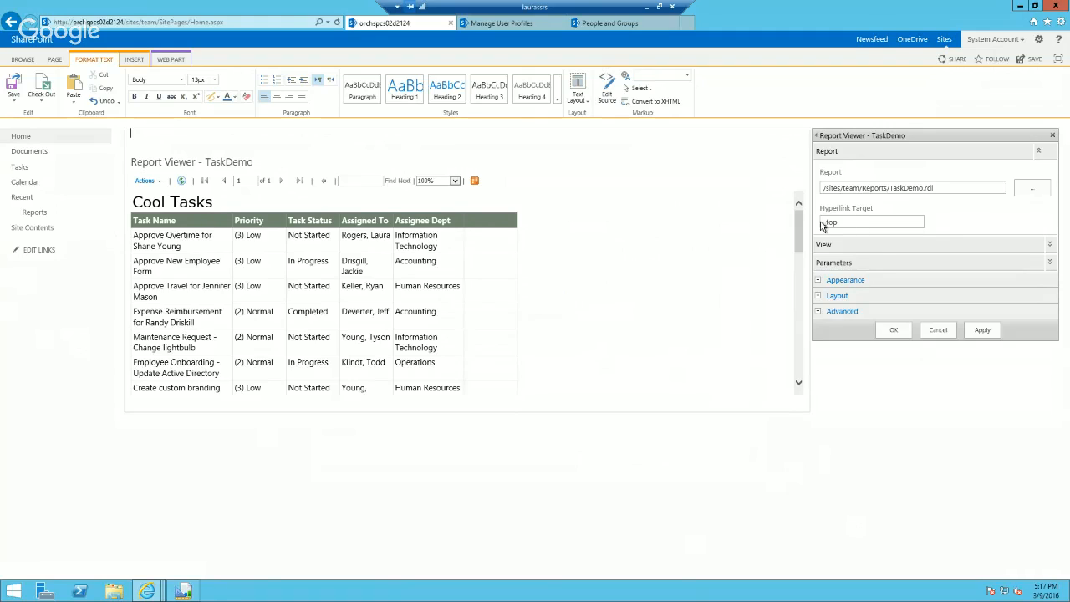
# Step: Switch to the browser window with the blog article on displaying user data fields, maximize it and review its report-building steps
pyautogui.click(848, 223)
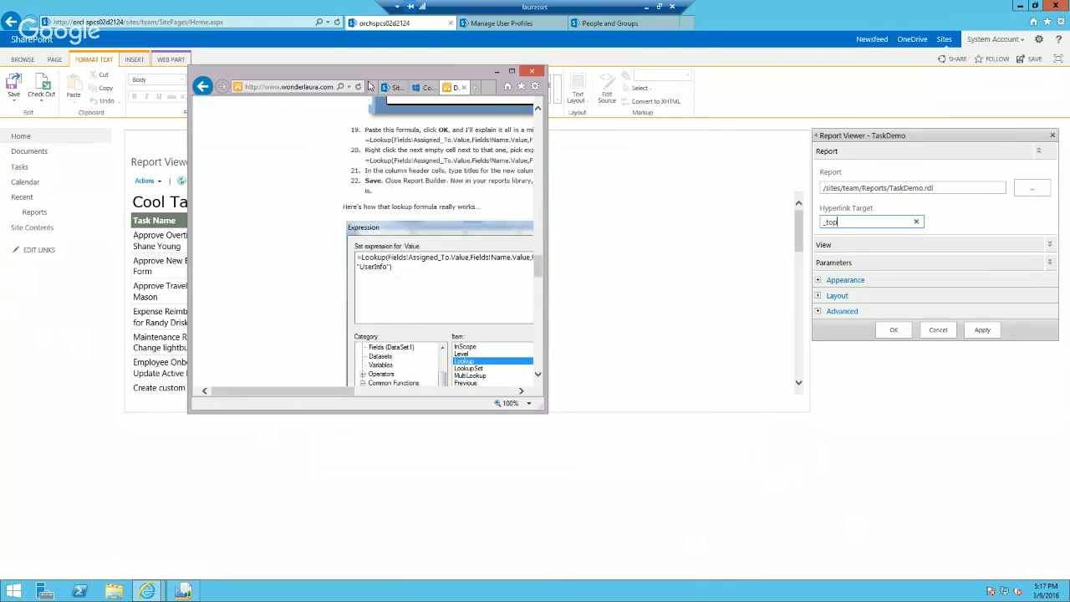
pyautogui.moveTo(313, 115); pyautogui.dragTo(428, 118)
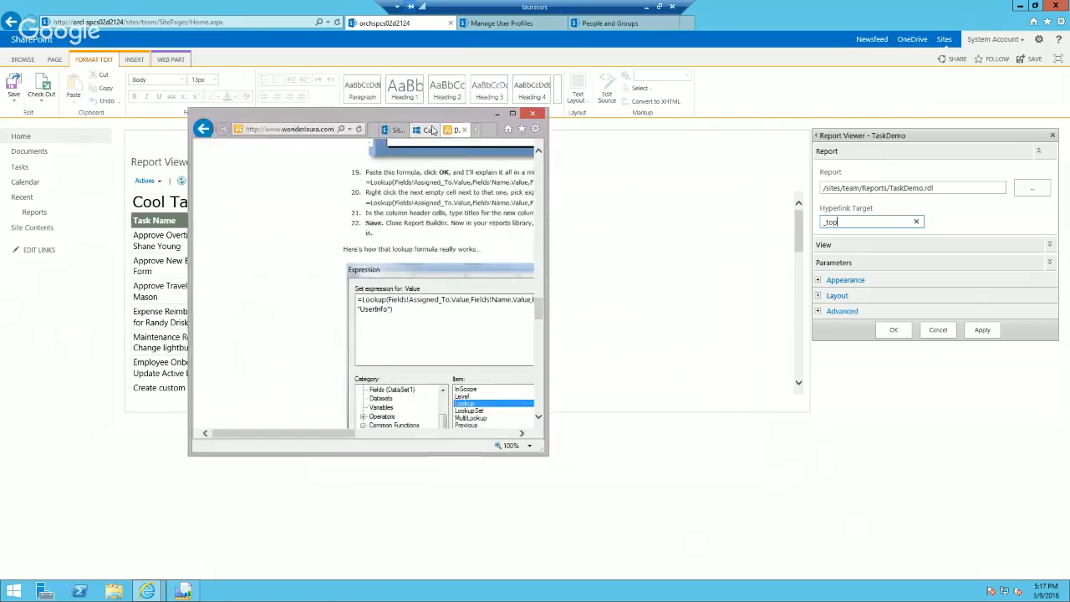
pyautogui.click(513, 115)
pyautogui.scroll(5, 1064, 275)
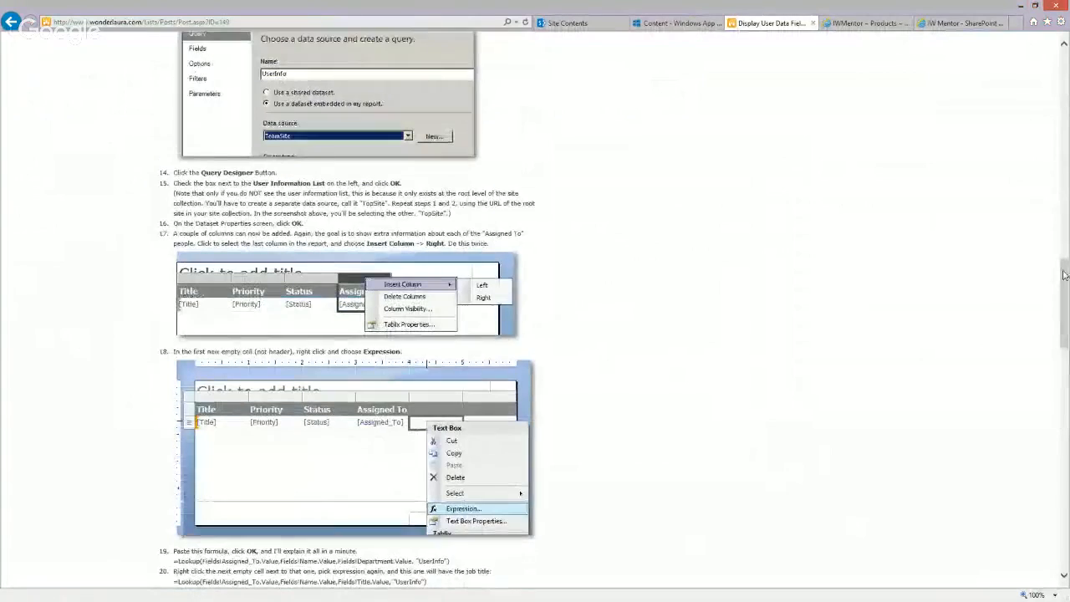
# Step: Return to the blog's SSRS category, open the article "Report Viewer: Create a Hyperlink to SharePoint" and read through it
pyautogui.scroll(10, 1064, 275)
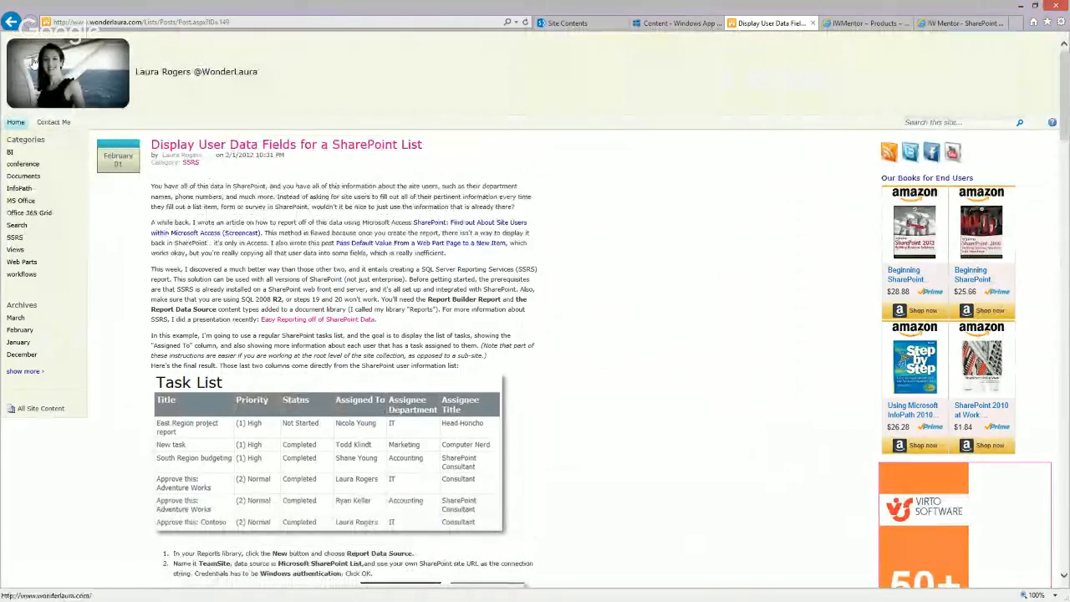
pyautogui.rightClick(11, 22)
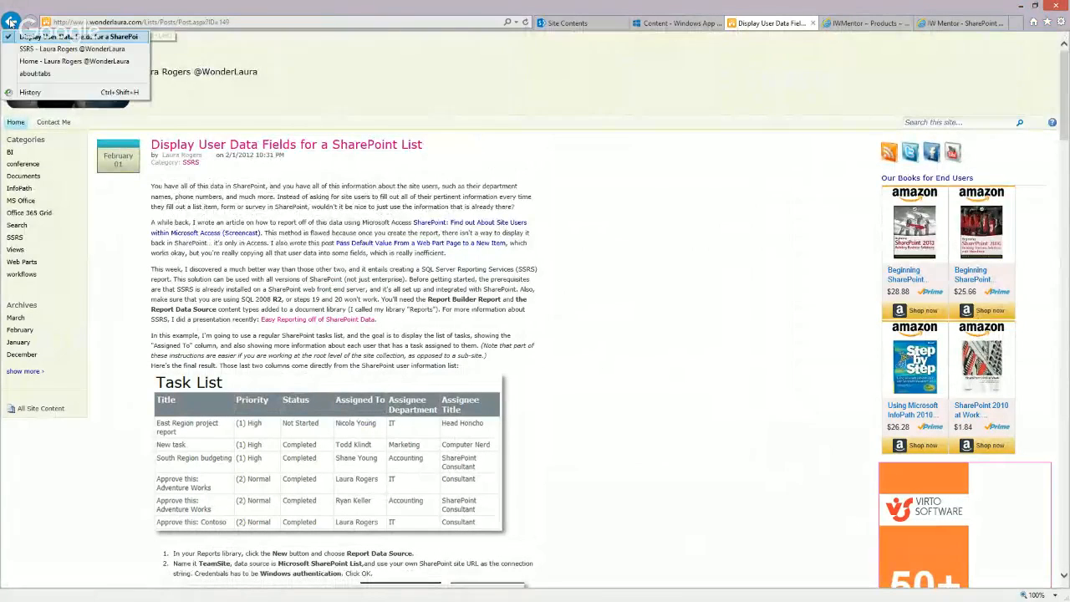
pyautogui.click(25, 61)
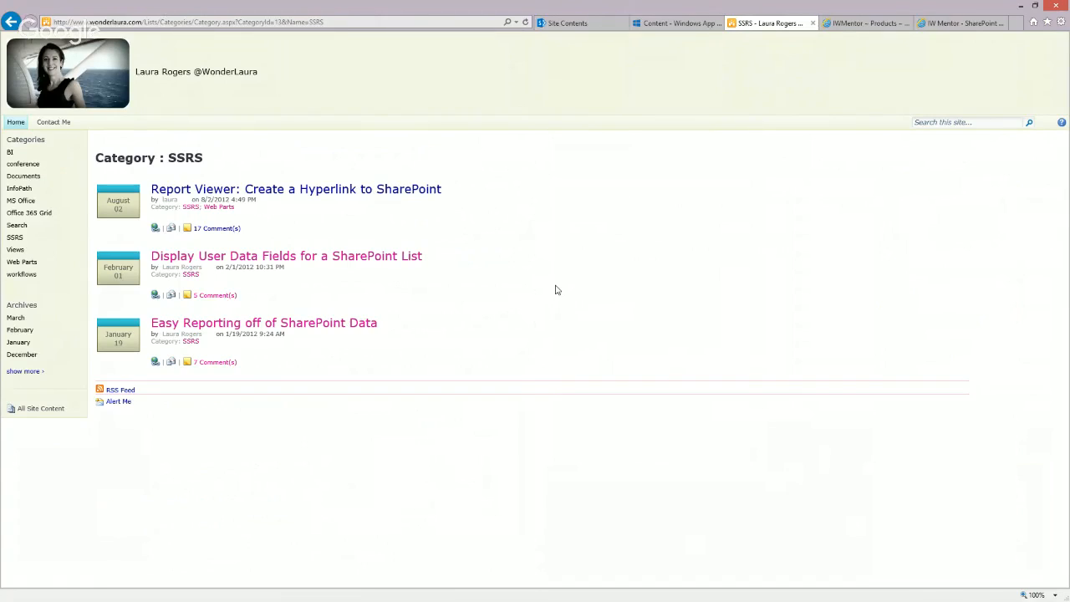
pyautogui.click(320, 194)
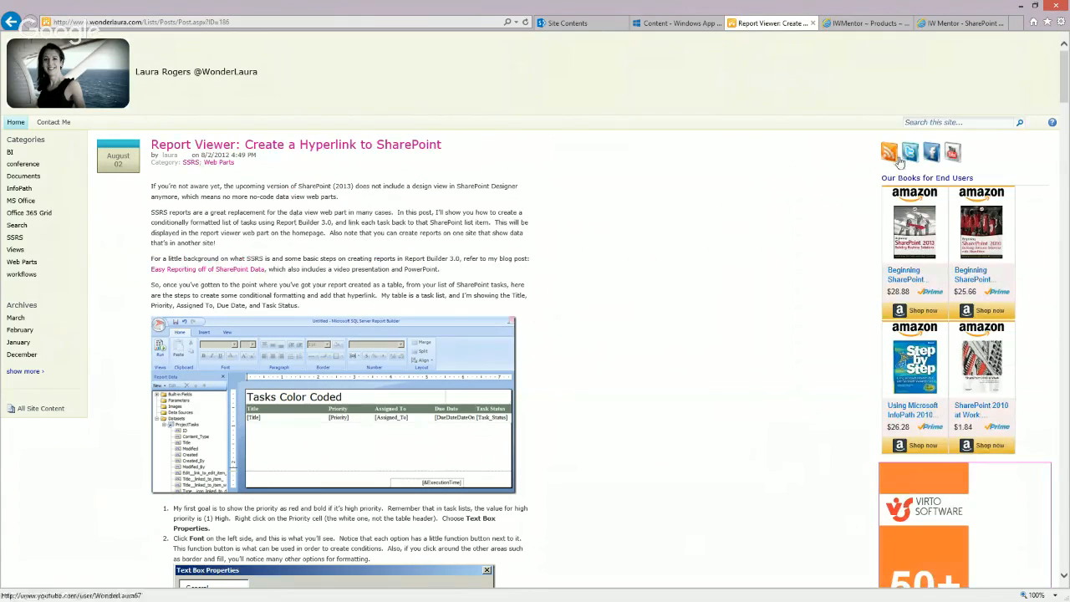
pyautogui.moveTo(1065, 87); pyautogui.dragTo(1065, 355)
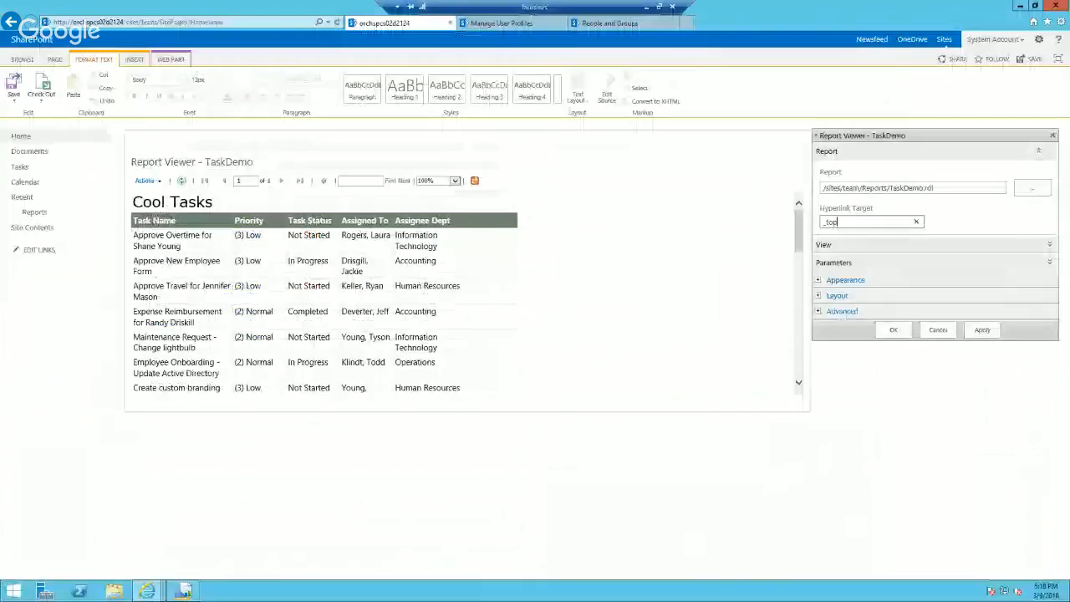
# Step: Expand the Report Viewer web part's View settings and review the toolbar items and toolbar location choices
pyautogui.click(1049, 244)
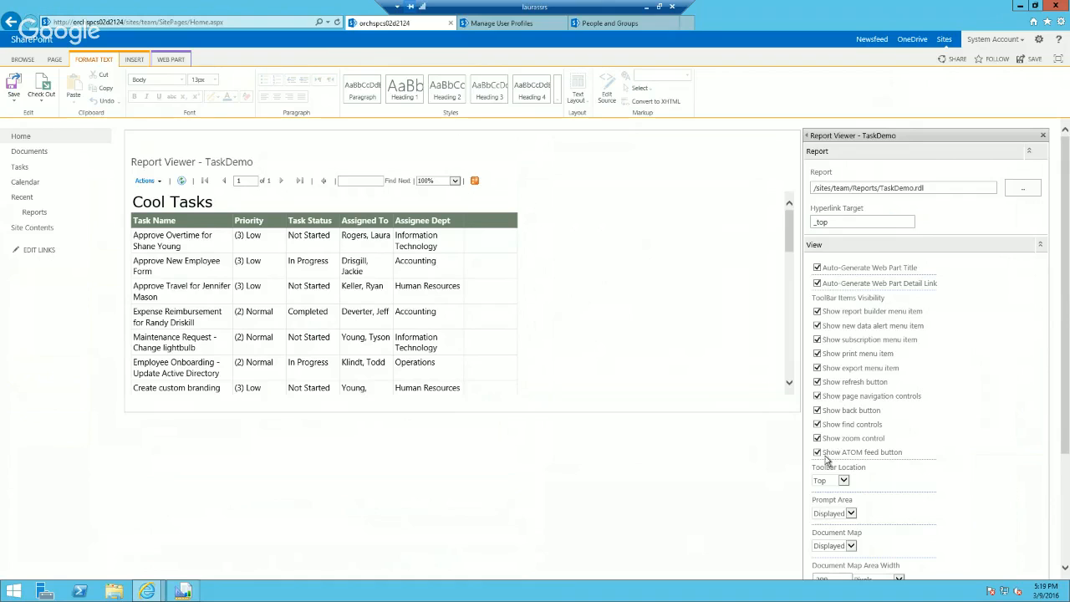
pyautogui.moveTo(1066, 416); pyautogui.dragTo(1065, 470)
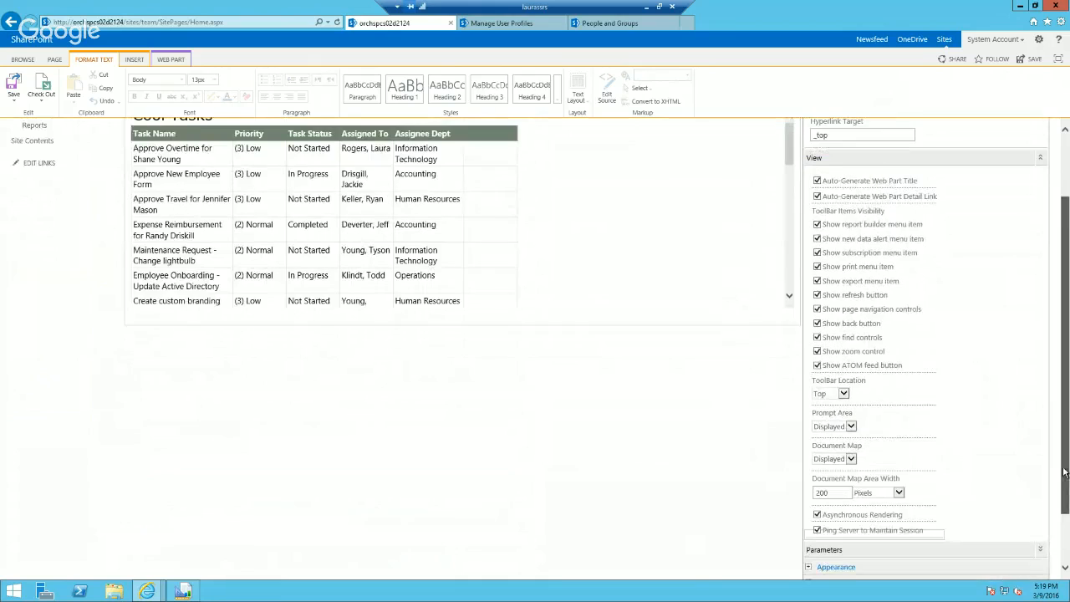
pyautogui.click(850, 432)
pyautogui.click(860, 412)
pyautogui.click(843, 402)
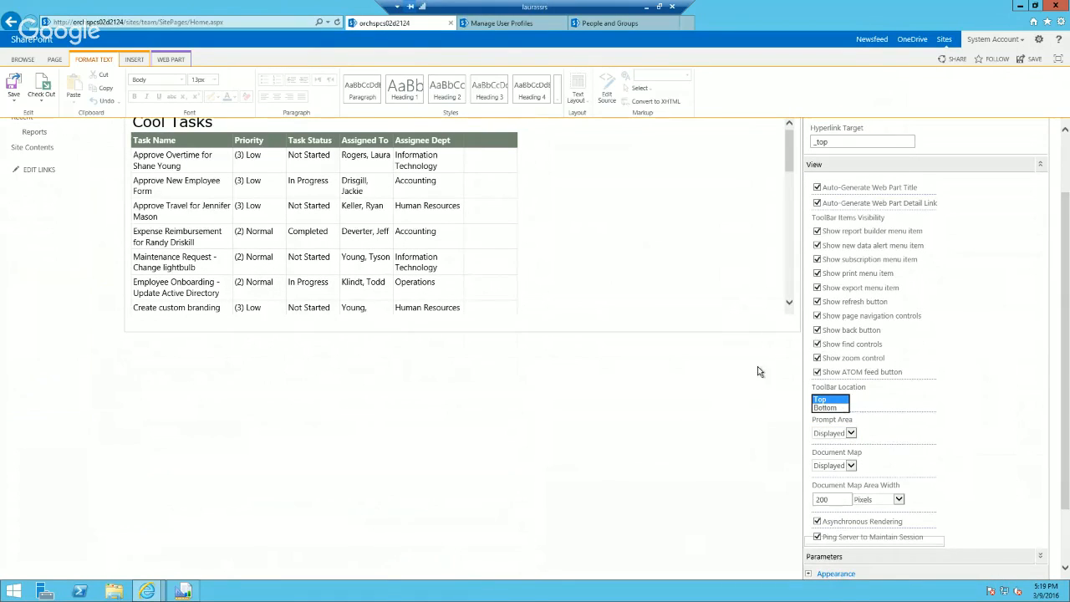
pyautogui.click(1003, 466)
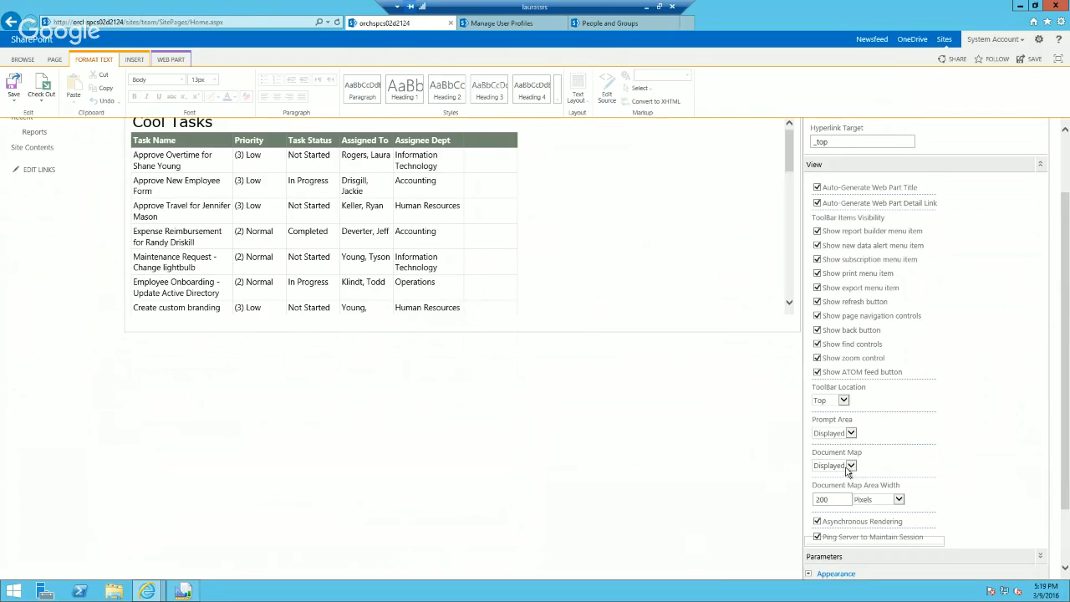
# Step: Check the Report Viewer web part's Parameters section and save the home page
pyautogui.moveTo(1066, 478); pyautogui.dragTo(1068, 534)
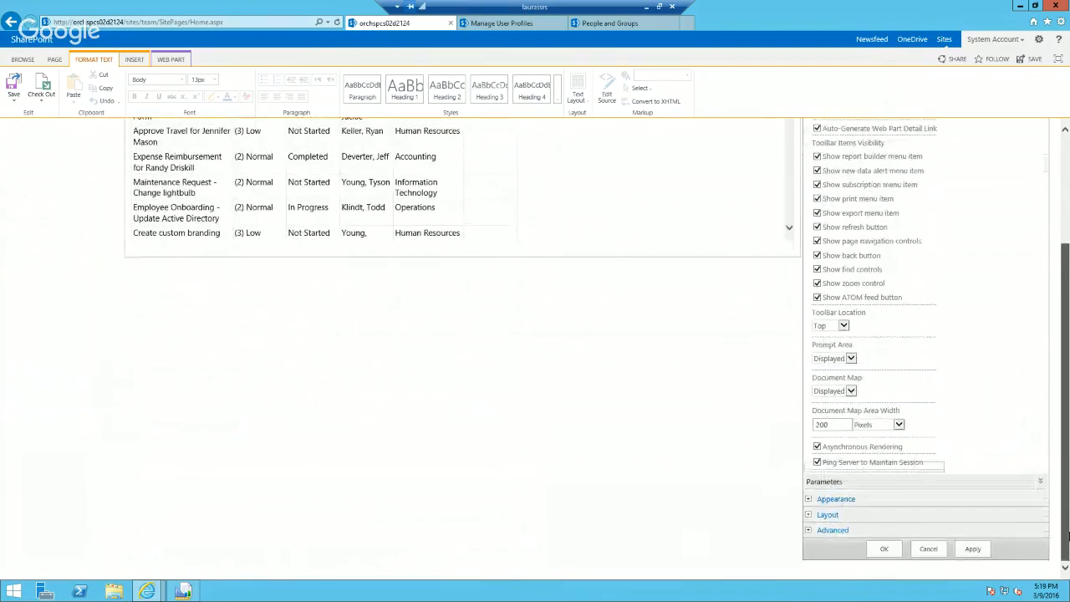
pyautogui.click(1039, 481)
pyautogui.moveTo(1065, 501); pyautogui.dragTo(1067, 376)
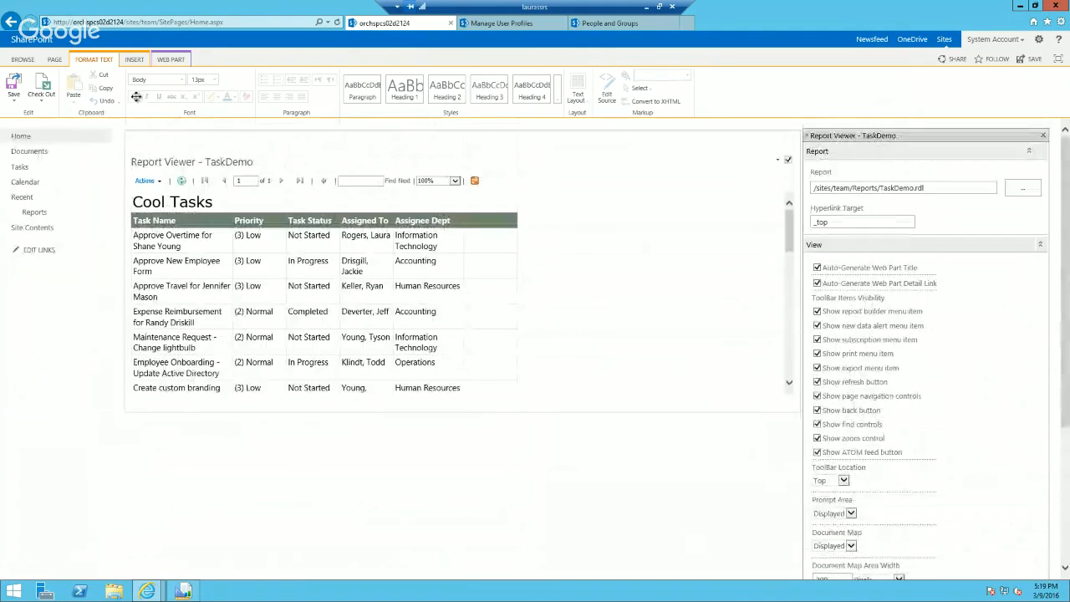
pyautogui.click(12, 85)
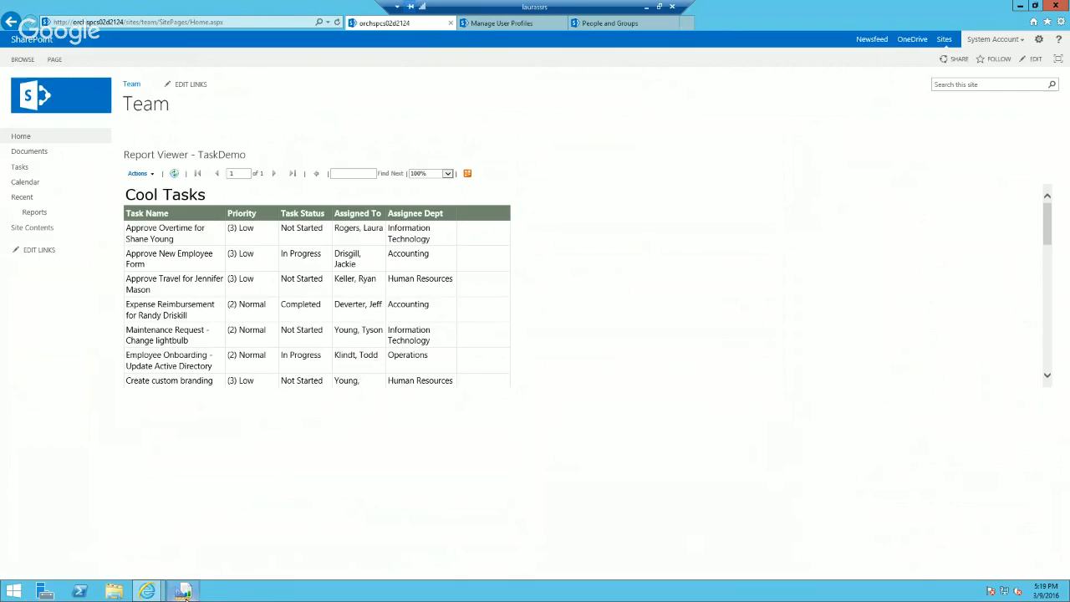
# Step: Switch to the TaskDemo report in Report Builder and return it to design view
pyautogui.moveTo(186, 592)
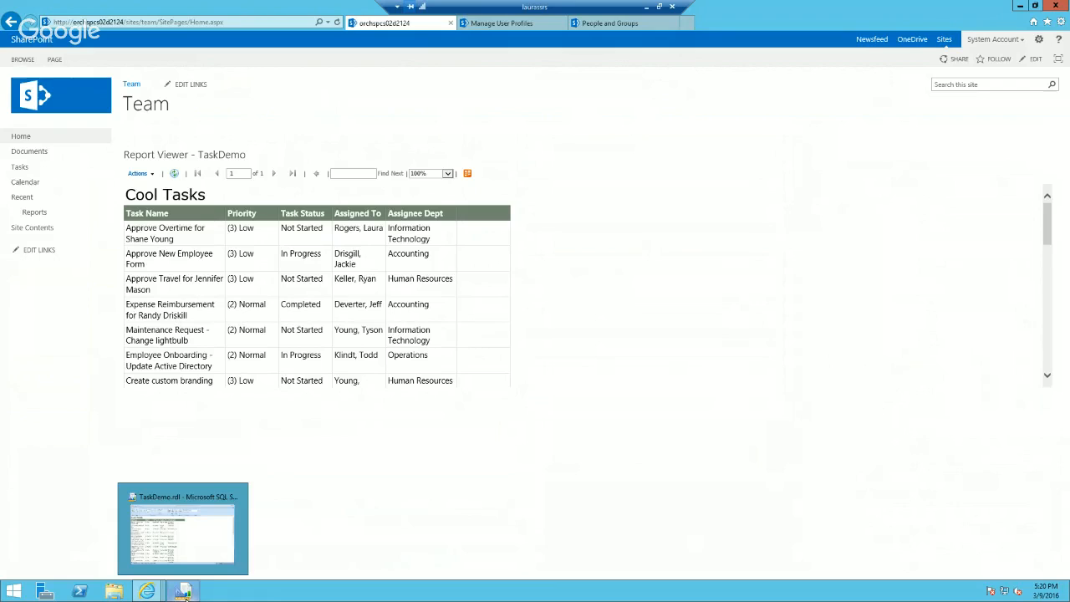
pyautogui.click(183, 592)
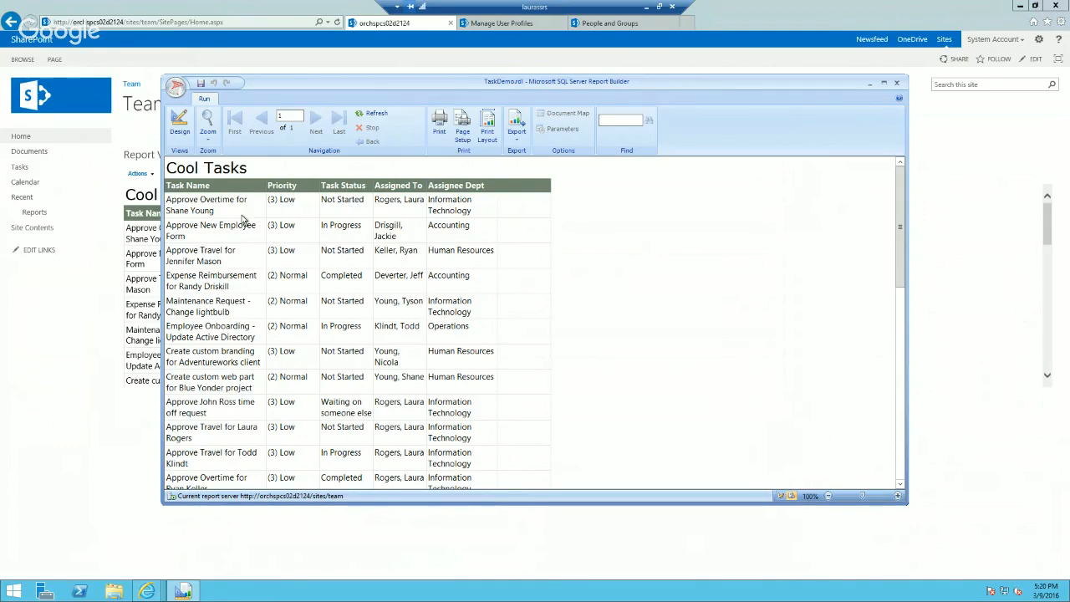
pyautogui.click(180, 123)
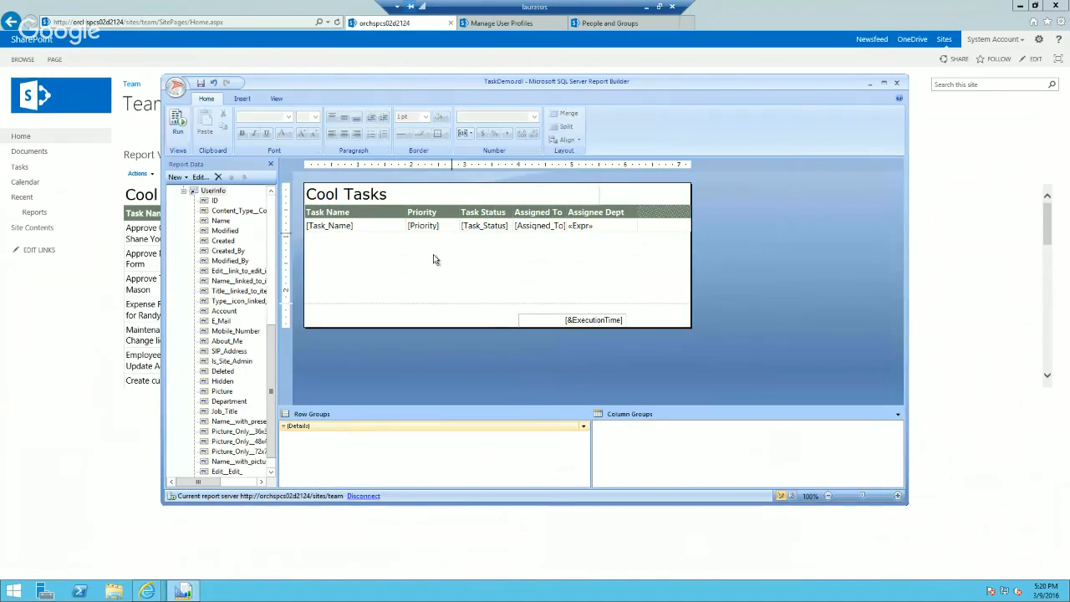
# Step: Add a visible text report parameter named Dept with the prompt Dept
pyautogui.click(202, 202)
pyautogui.rightClick(203, 202)
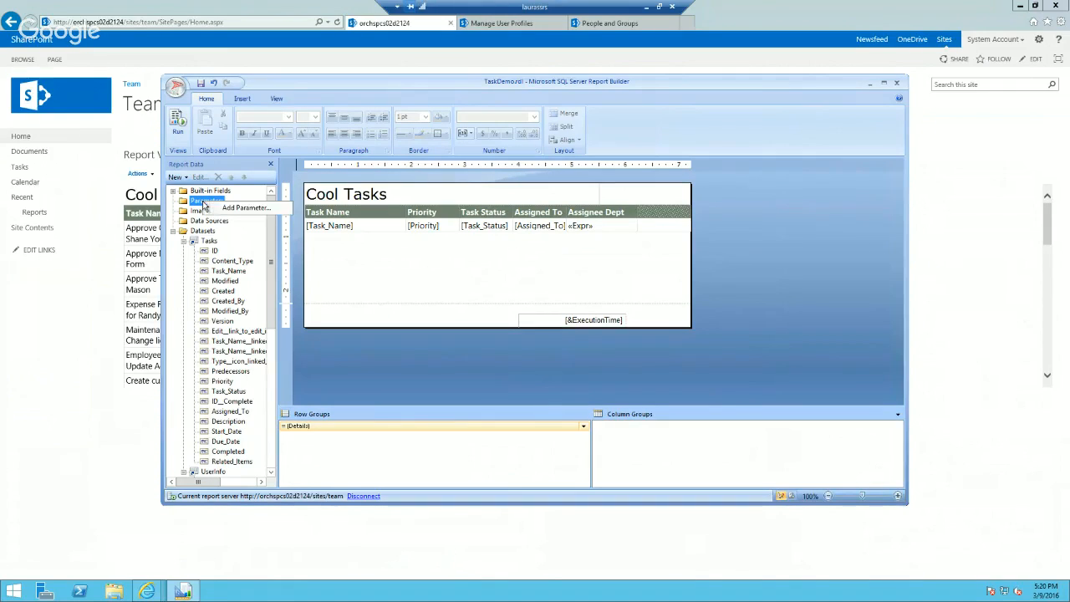
pyautogui.click(245, 209)
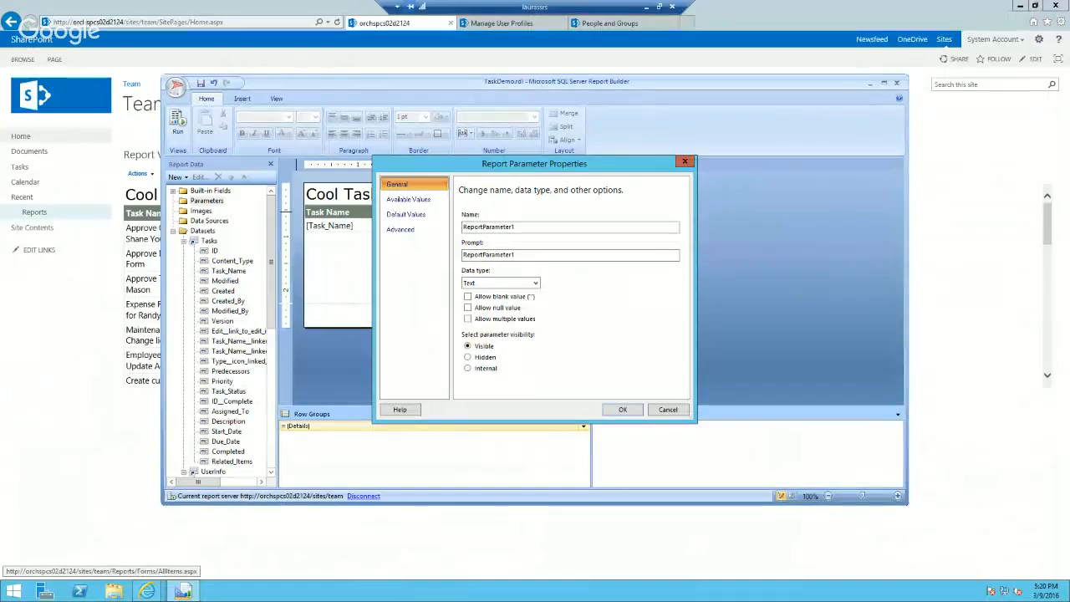
pyautogui.doubleClick(540, 227)
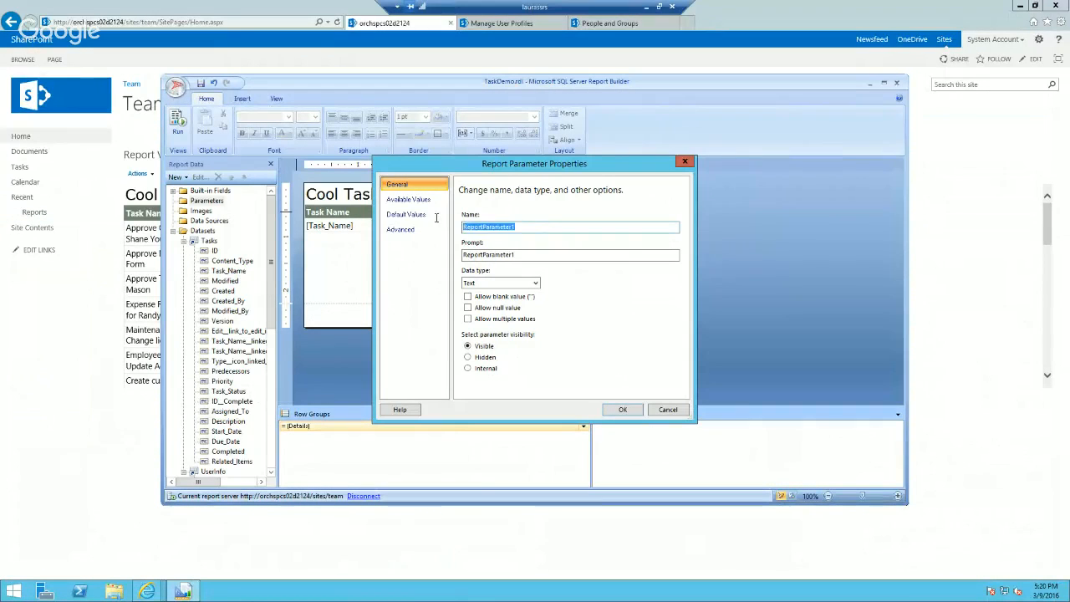
pyautogui.write('Dept')
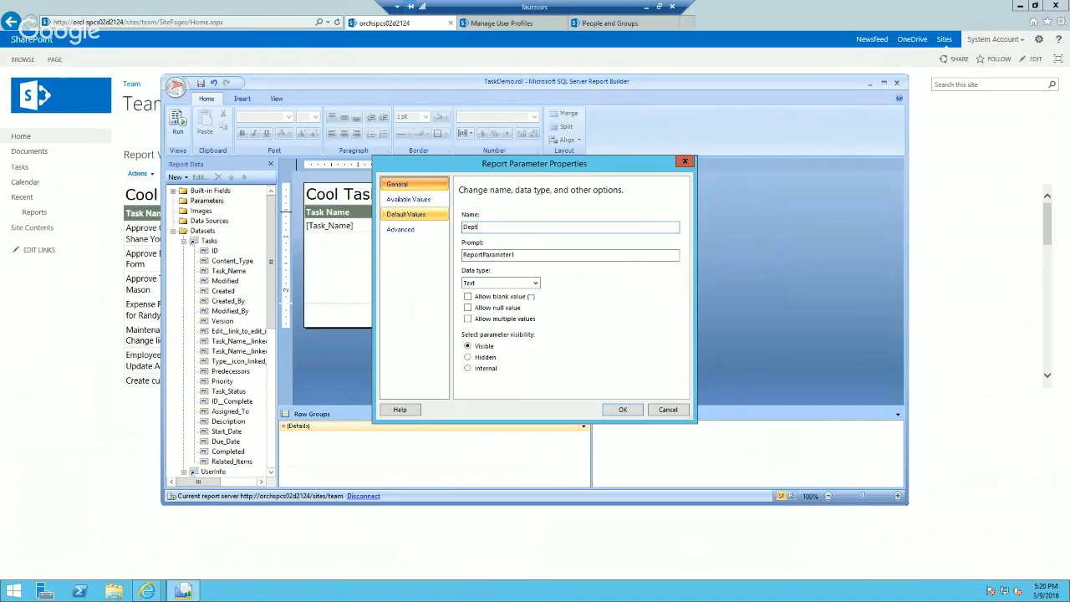
pyautogui.press('Tab')
pyautogui.write('Dept')
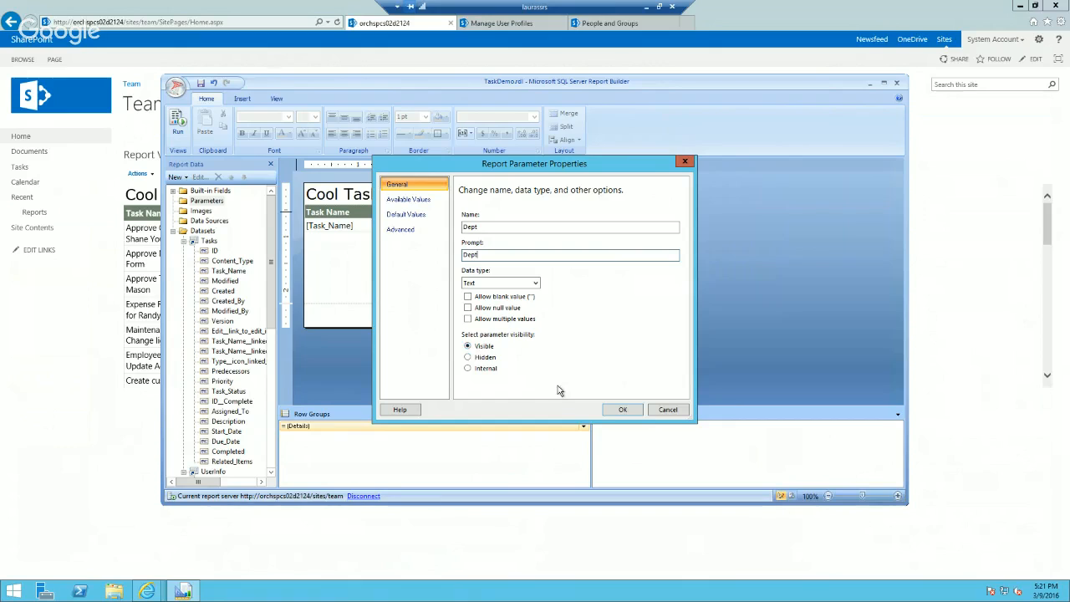
pyautogui.click(618, 410)
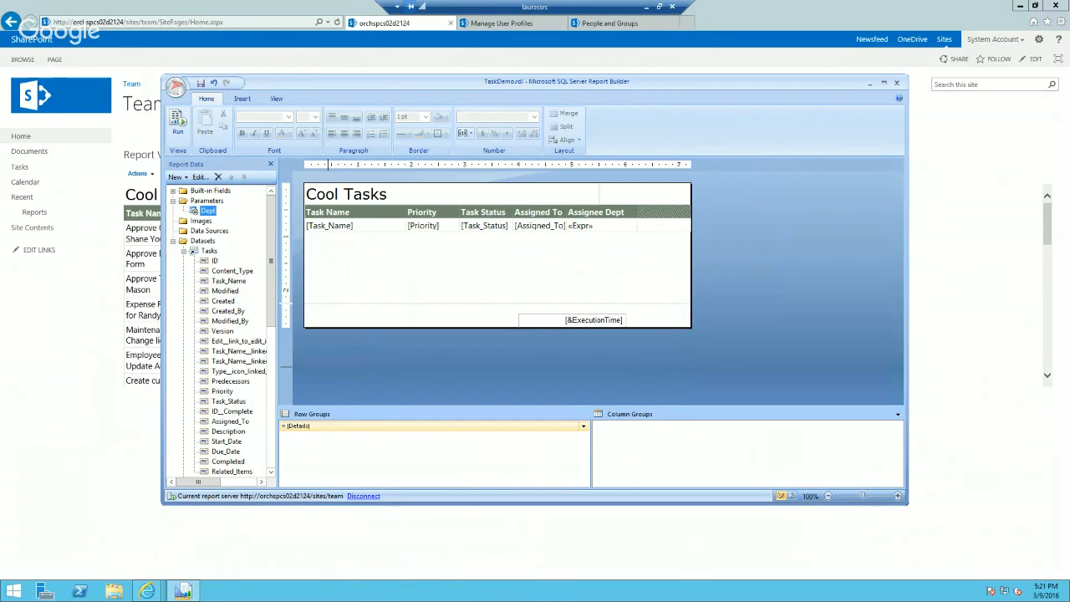
# Step: Run the report to inspect the Dept parameter prompt and return to design view
pyautogui.rightClick(210, 214)
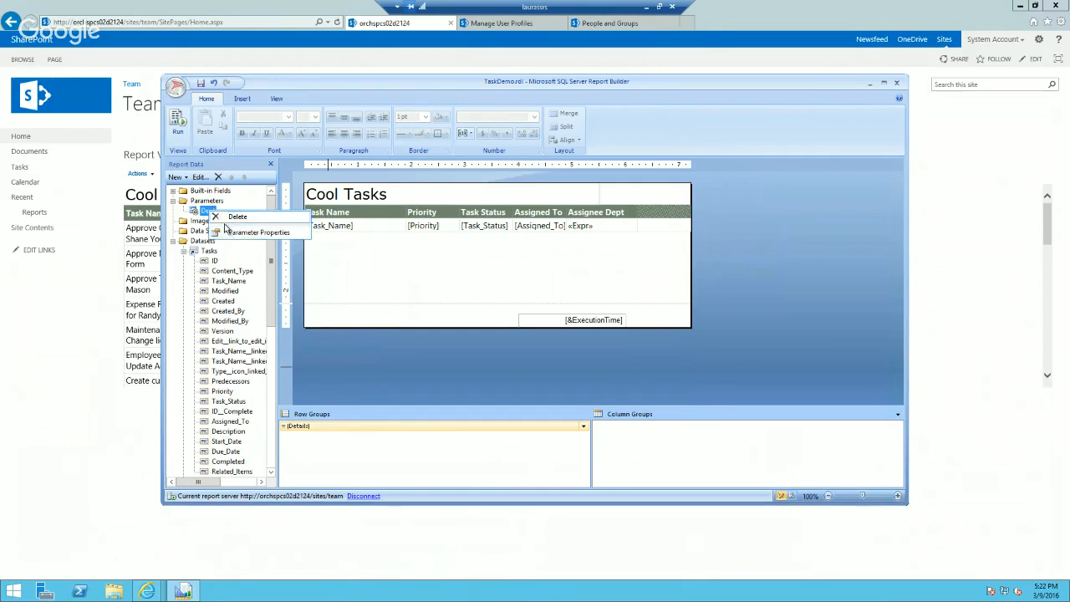
pyautogui.click(178, 122)
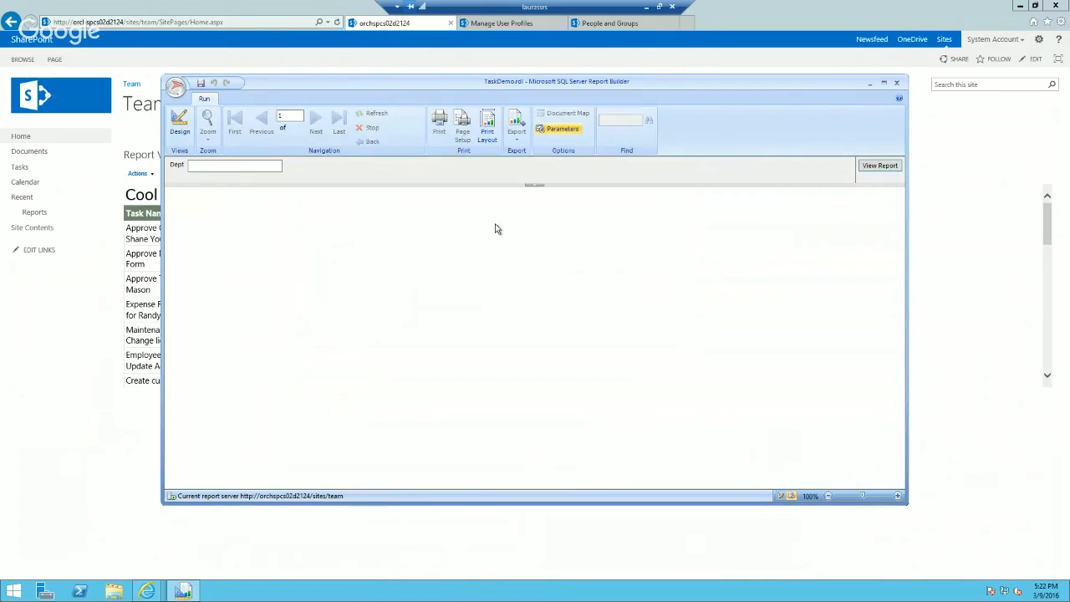
pyautogui.click(263, 165)
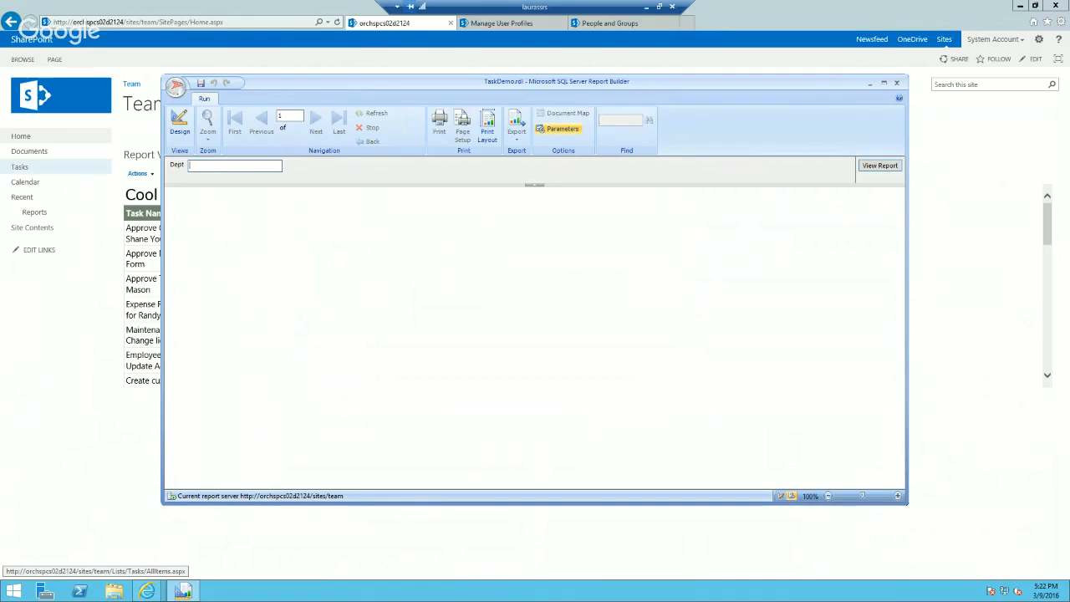
pyautogui.click(181, 122)
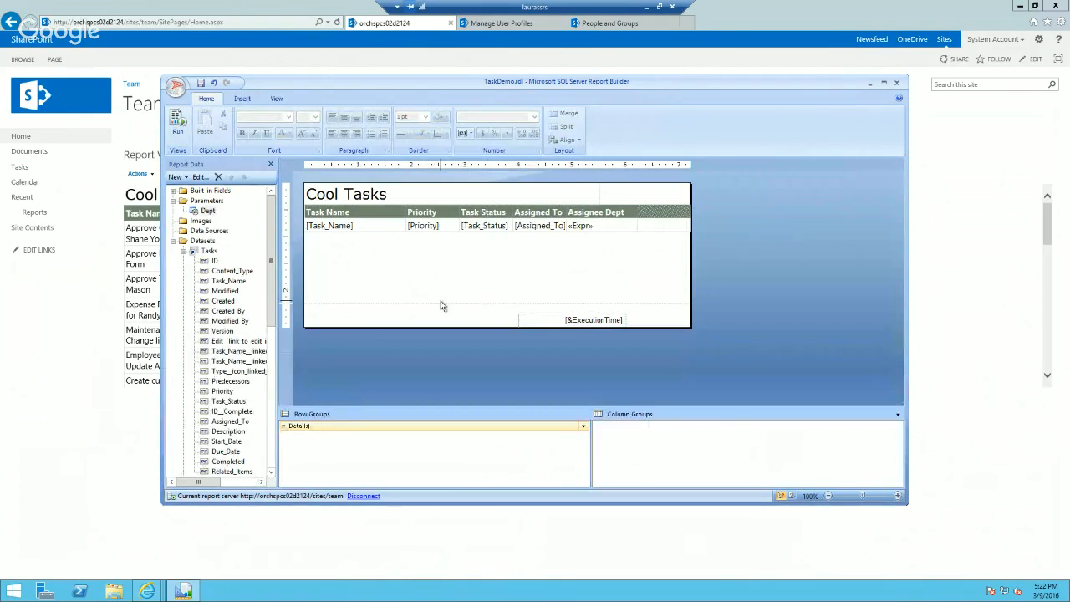
pyautogui.click(207, 211)
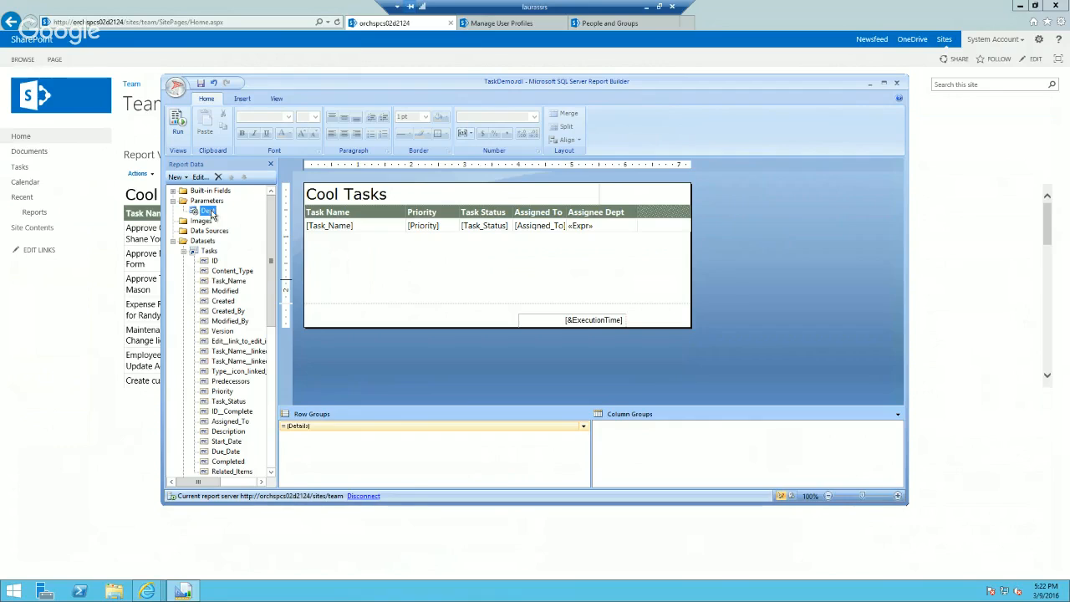
pyautogui.click(593, 212)
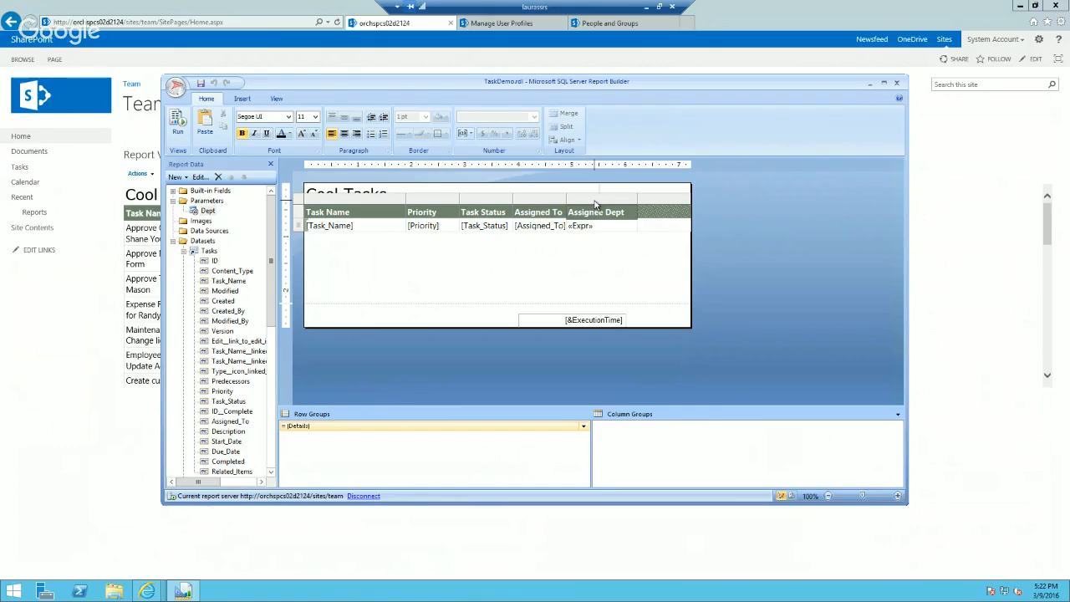
pyautogui.click(207, 210)
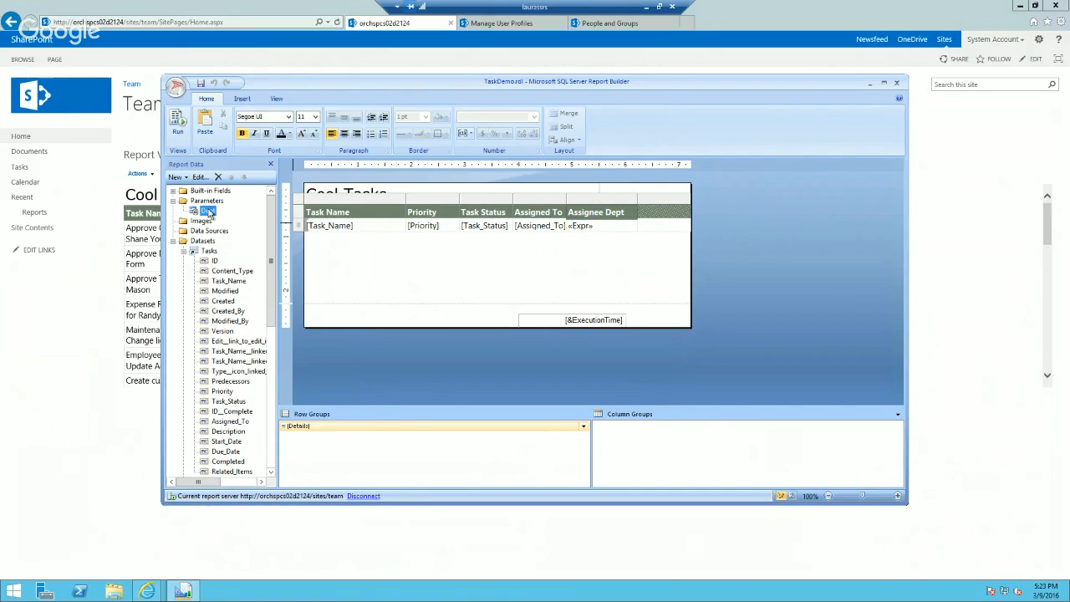
pyautogui.click(592, 203)
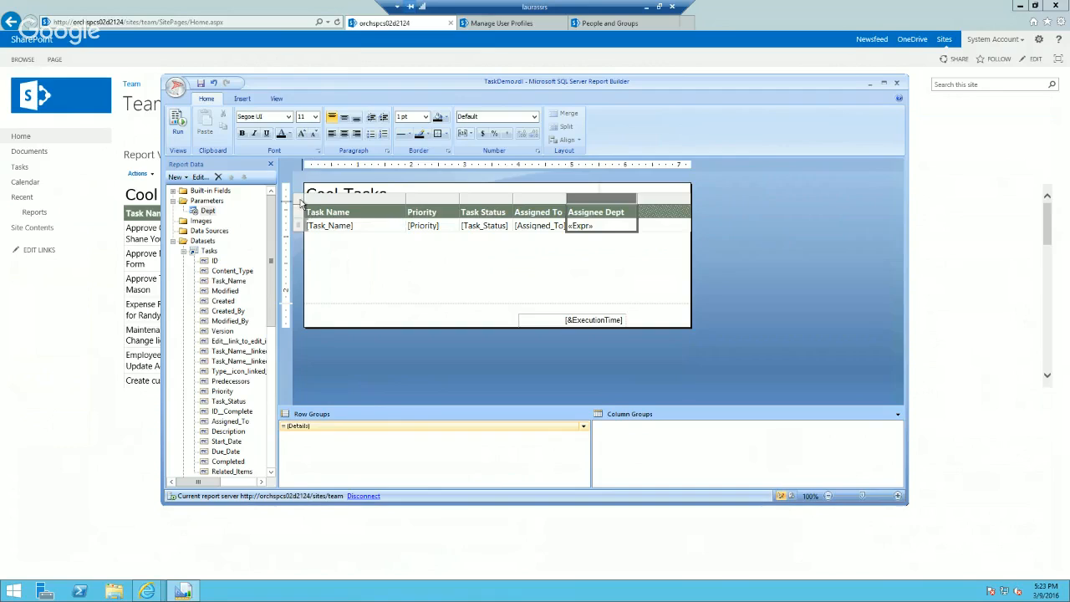
# Step: Open the Tablix properties of the Cool Tasks table and add a new filter condition
pyautogui.click(309, 205)
pyautogui.click(334, 216)
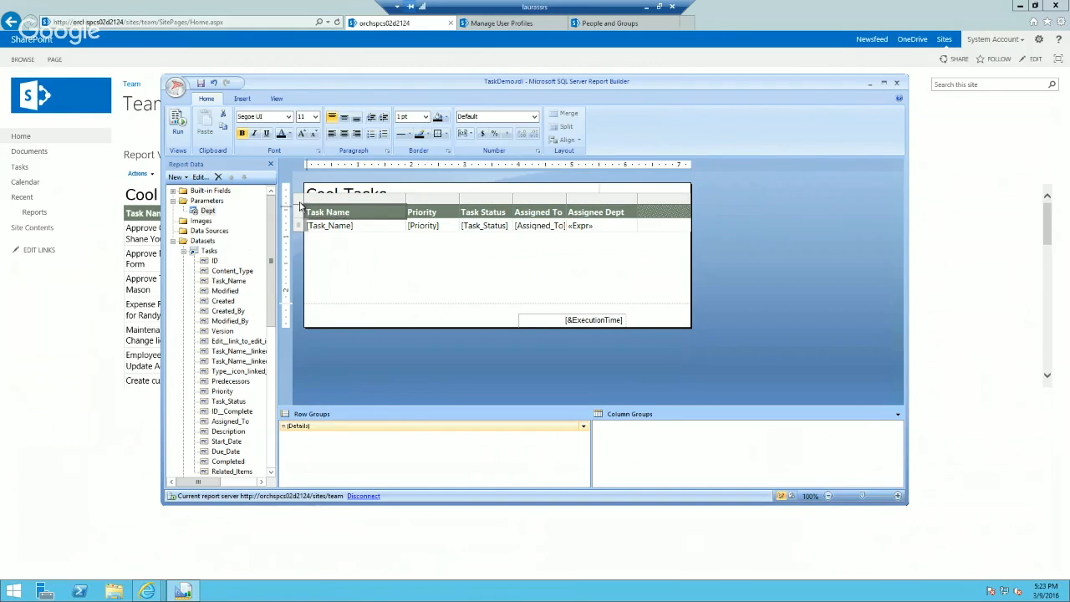
pyautogui.rightClick(297, 205)
pyautogui.click(336, 290)
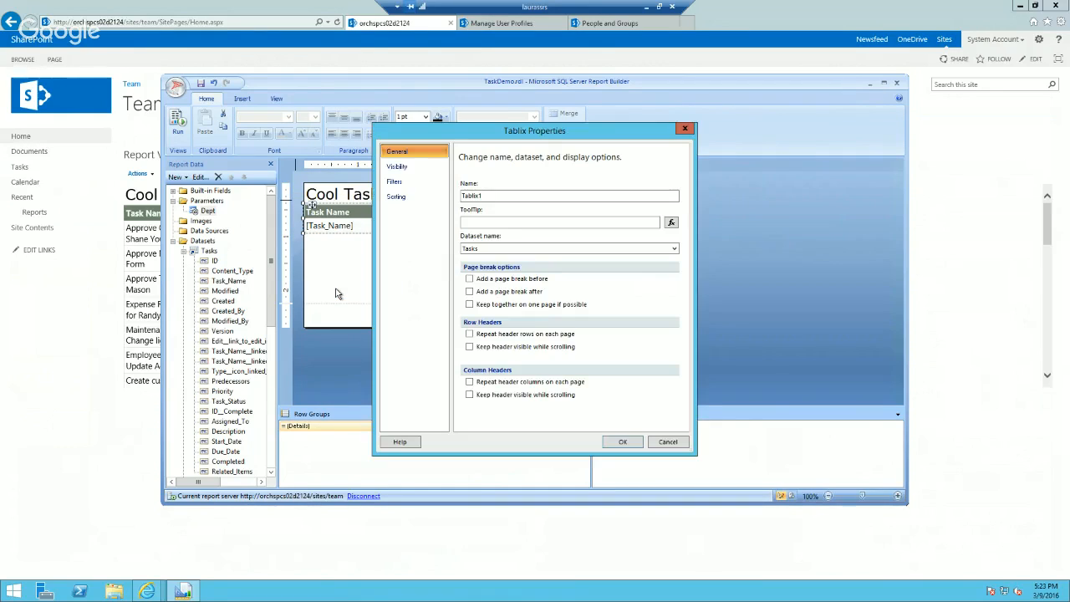
pyautogui.click(403, 189)
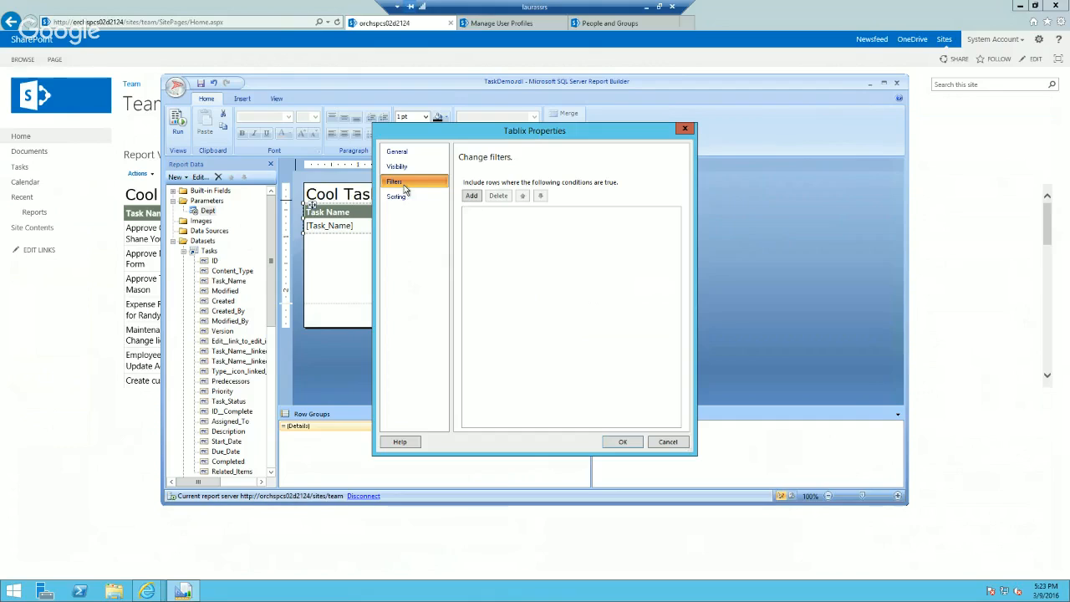
pyautogui.click(470, 197)
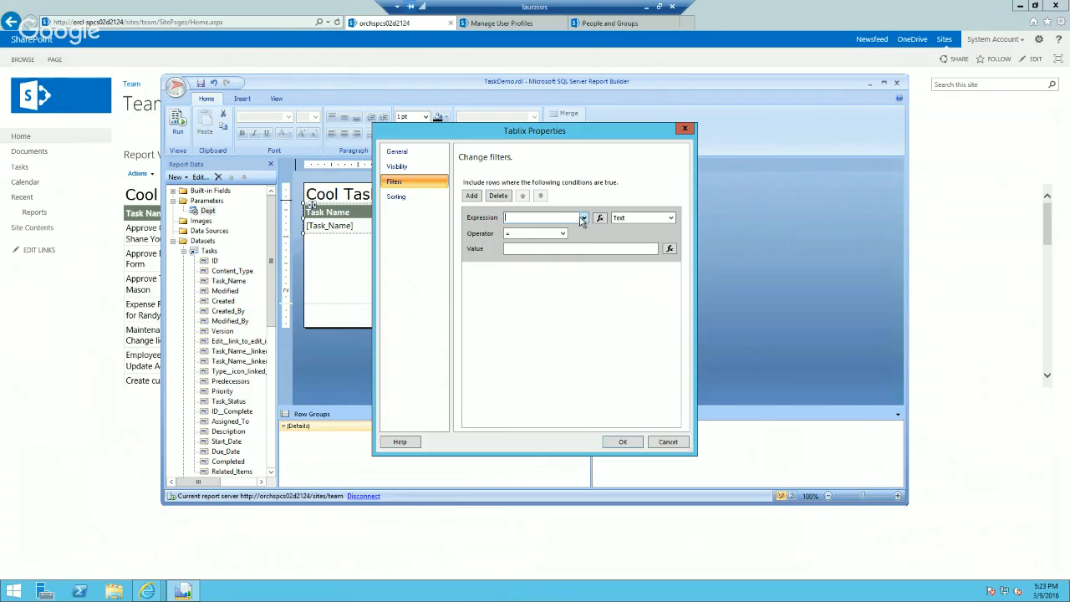
# Step: Set the new filter's expression to the [Task_Status] field
pyautogui.click(584, 217)
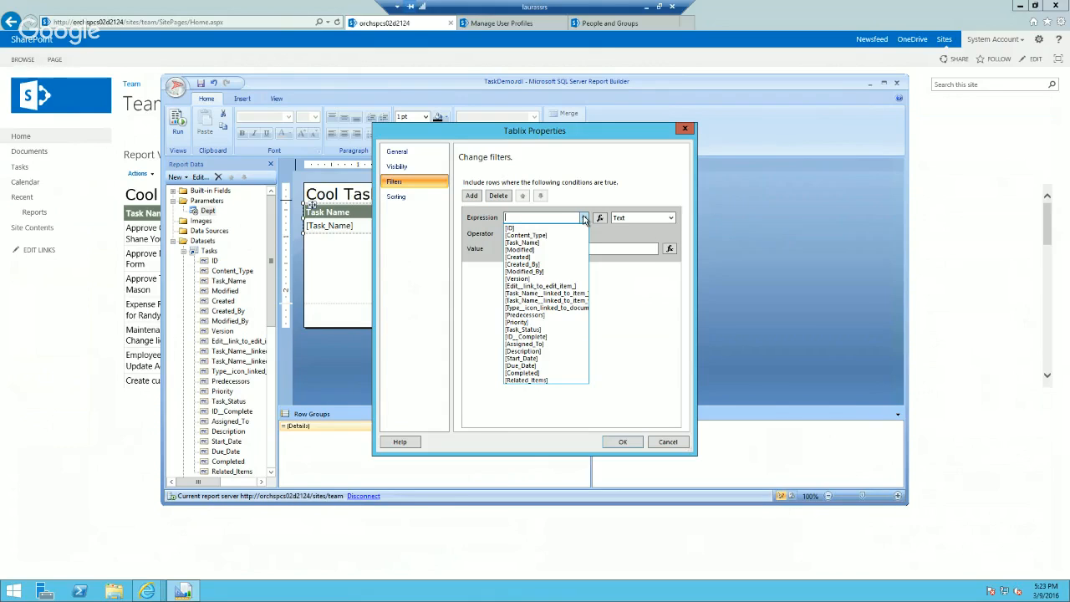
pyautogui.click(484, 230)
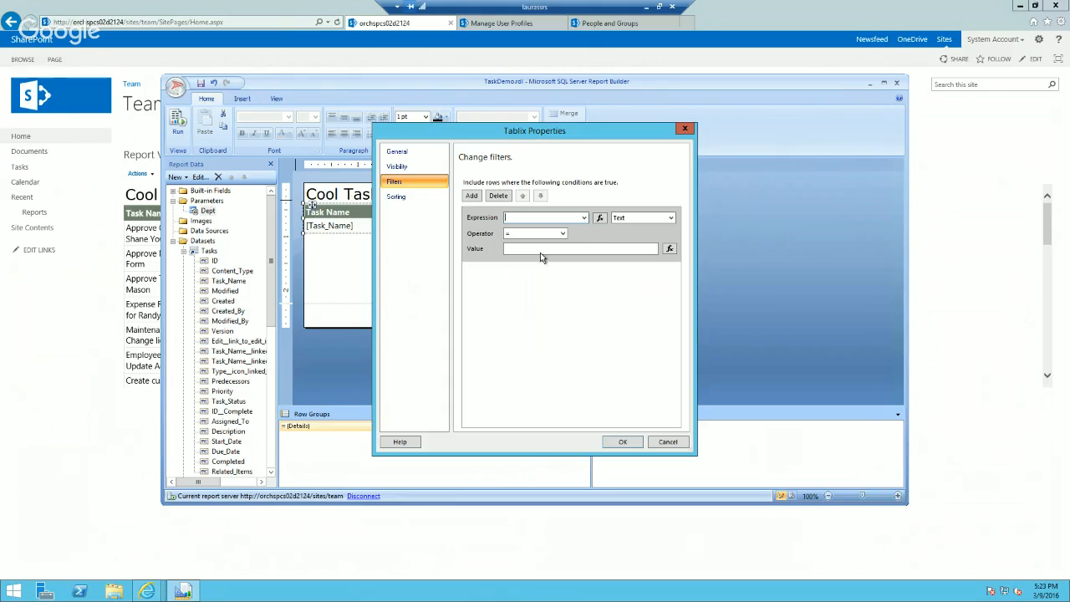
pyautogui.click(584, 218)
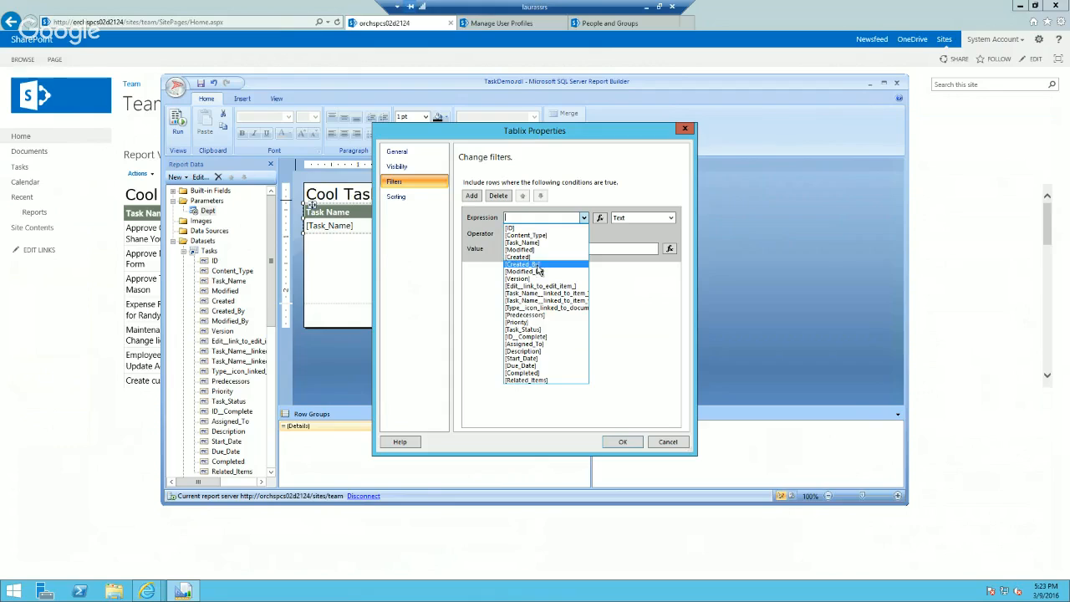
pyautogui.click(545, 331)
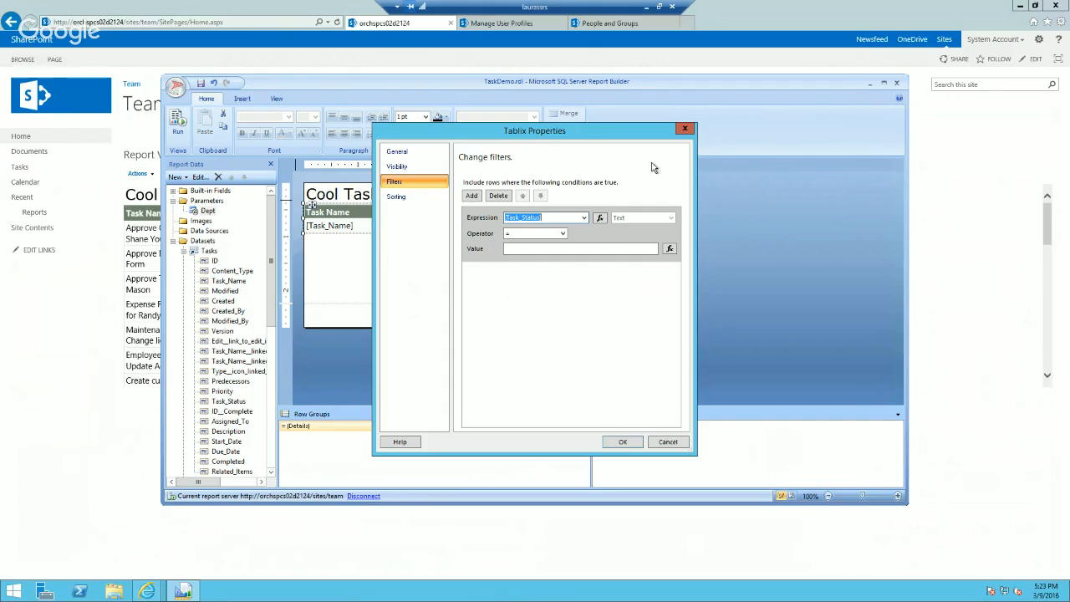
# Step: Set the filter's value to the Dept parameter with the expression =Parameters!Dept.Value and apply the Tablix properties
pyautogui.click(565, 249)
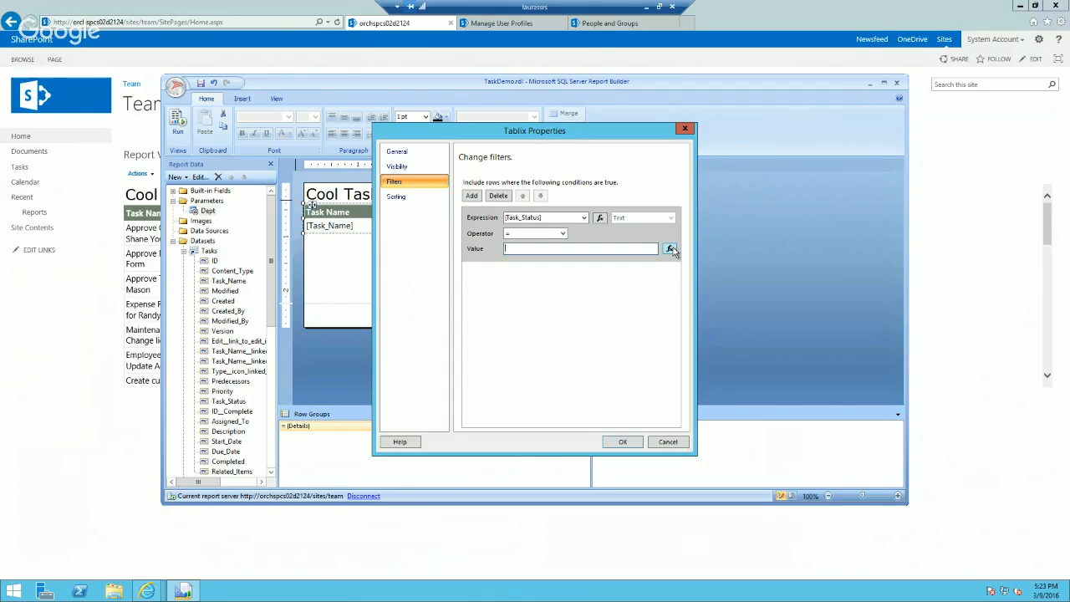
pyautogui.click(670, 249)
pyautogui.click(420, 296)
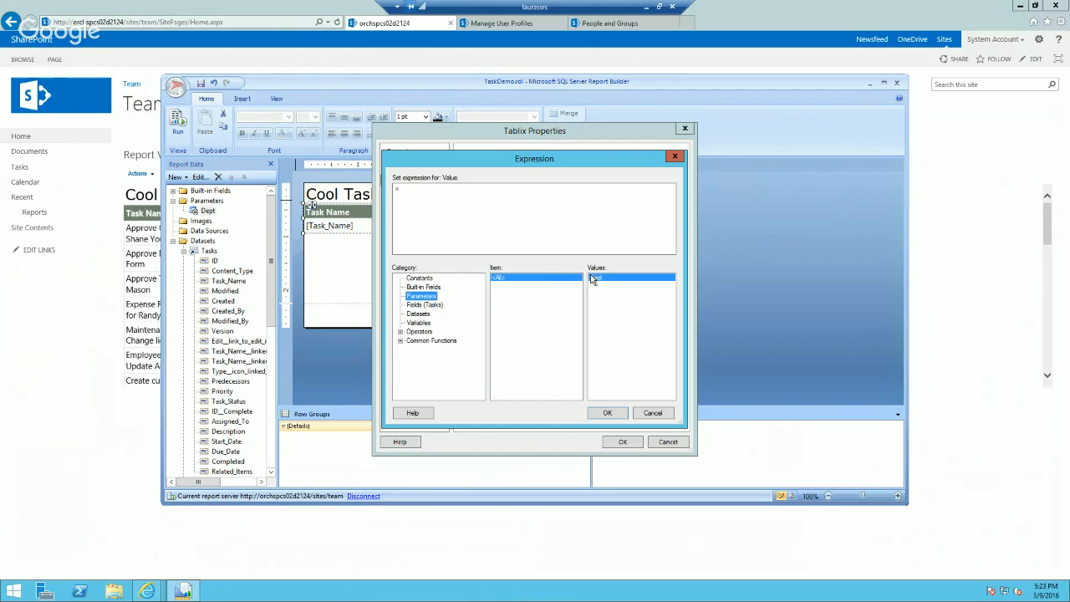
pyautogui.click(614, 282)
pyautogui.doubleClick(622, 279)
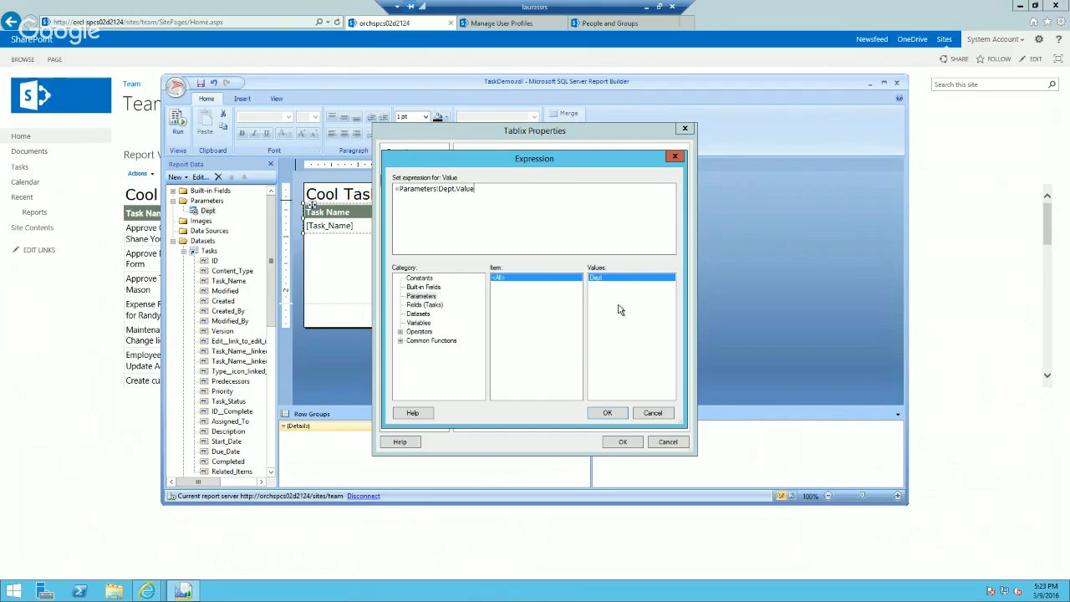
pyautogui.click(608, 414)
pyautogui.click(623, 442)
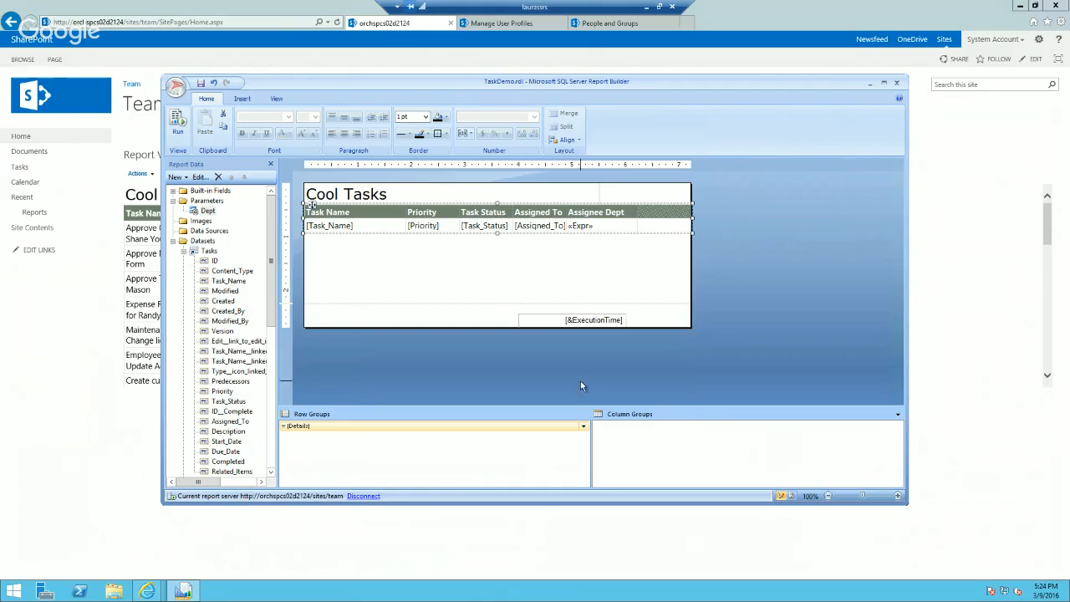
# Step: Run the report with Dept set to Completed to test the filter and return to design view
pyautogui.click(177, 124)
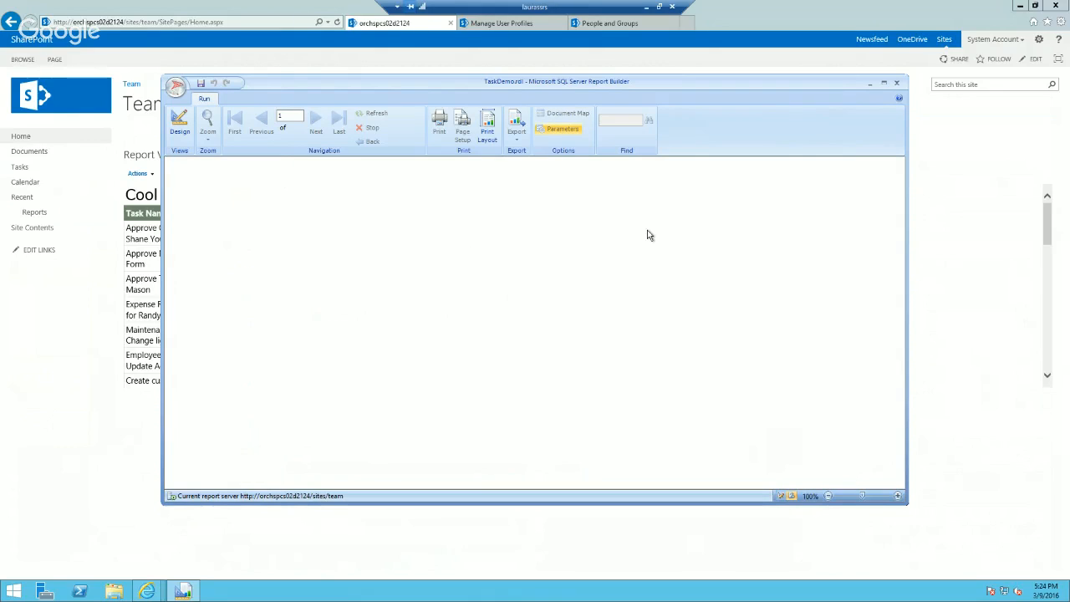
pyautogui.click(252, 165)
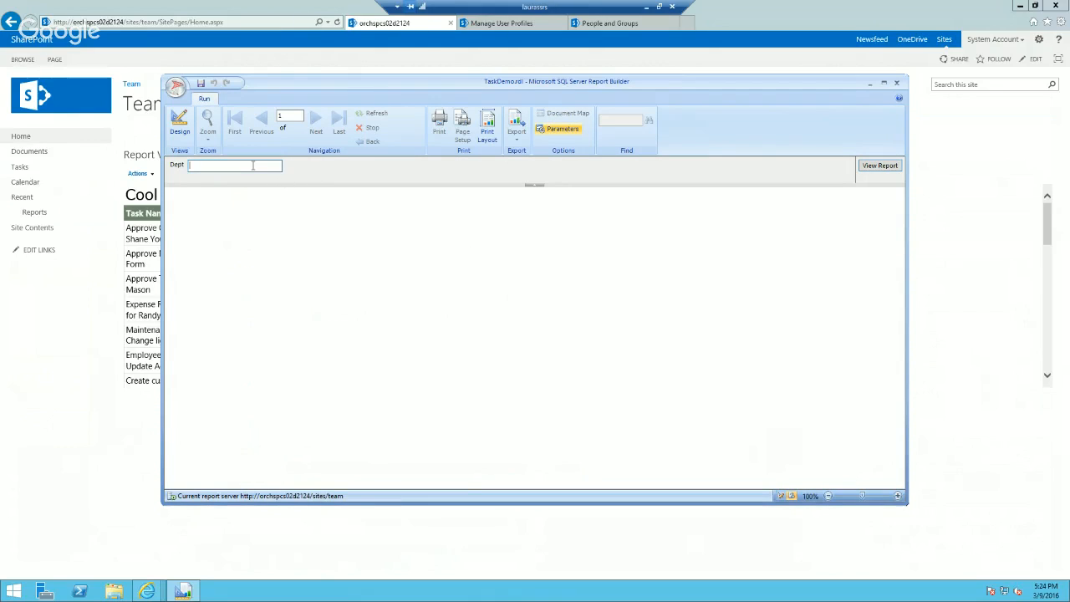
pyautogui.write('Completed')
pyautogui.press('Return')
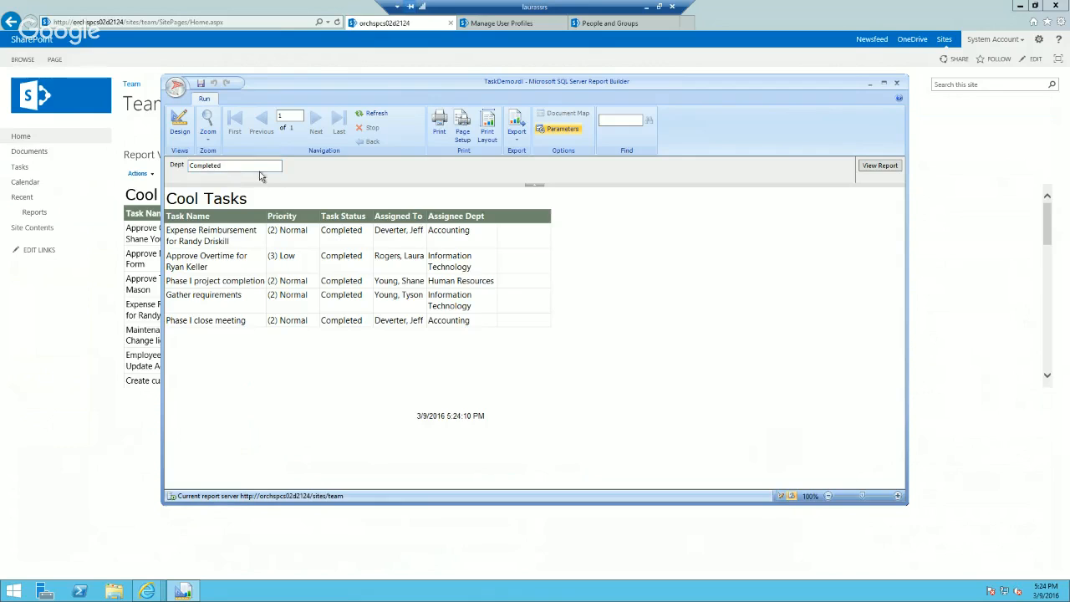
pyautogui.click(179, 123)
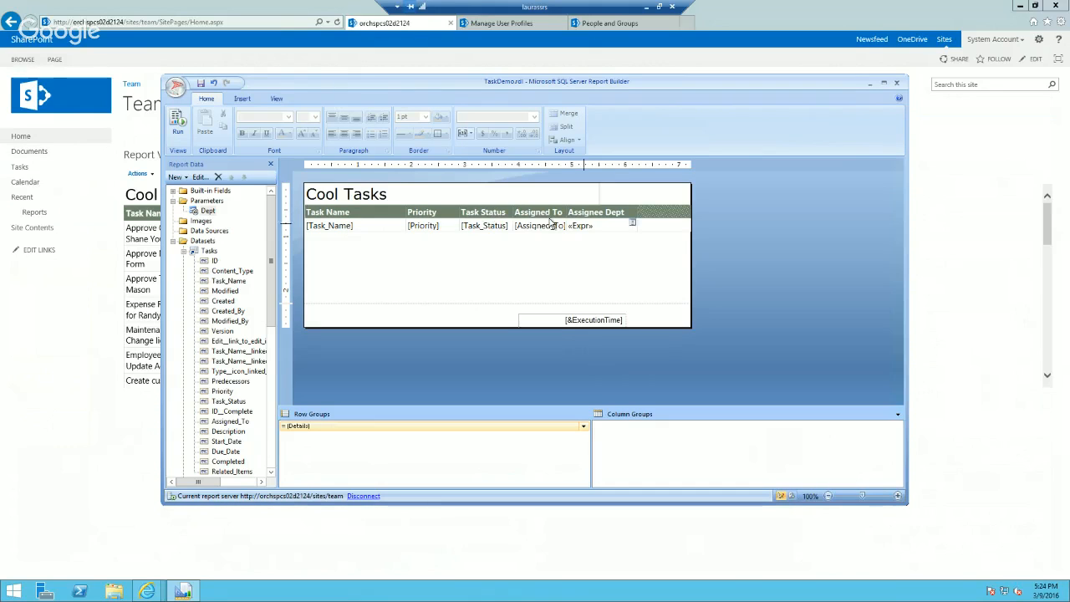
# Step: Review the filter condition in the Cool Tasks table's Tablix properties and close them without changes
pyautogui.click(343, 210)
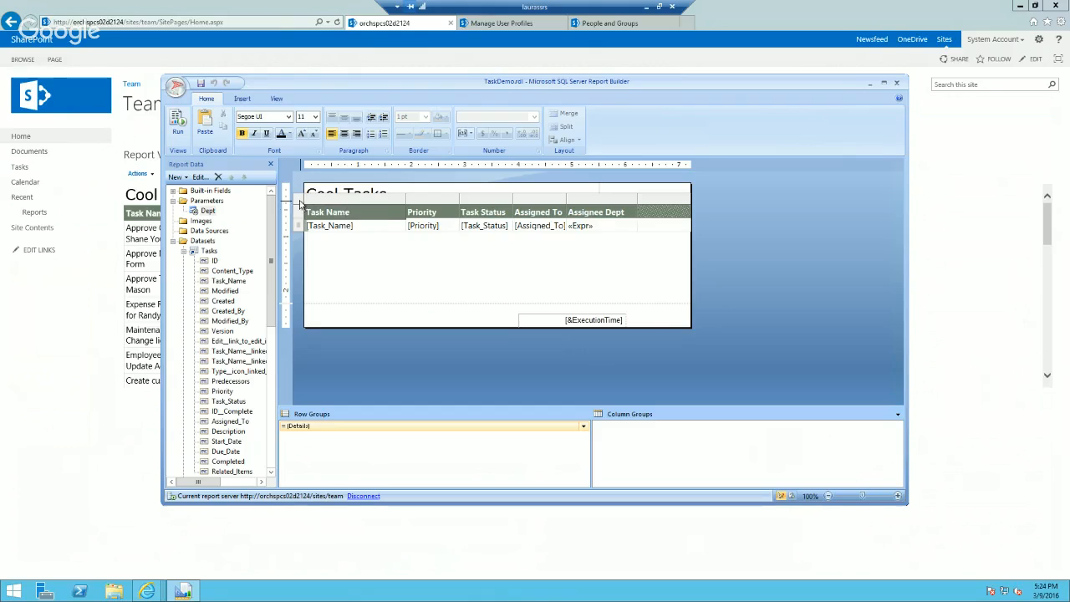
pyautogui.rightClick(301, 203)
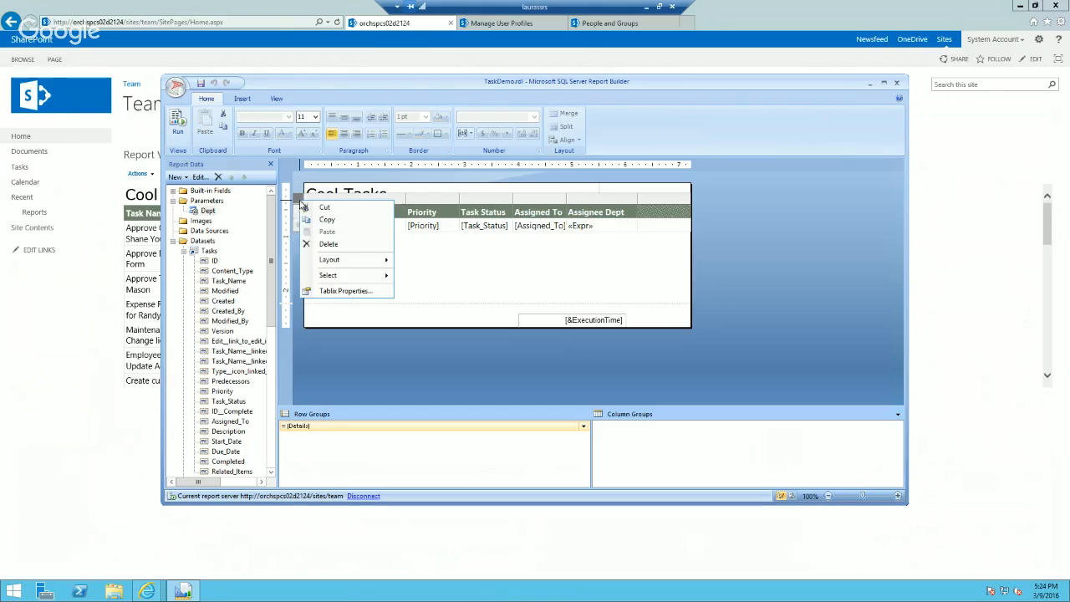
pyautogui.click(343, 293)
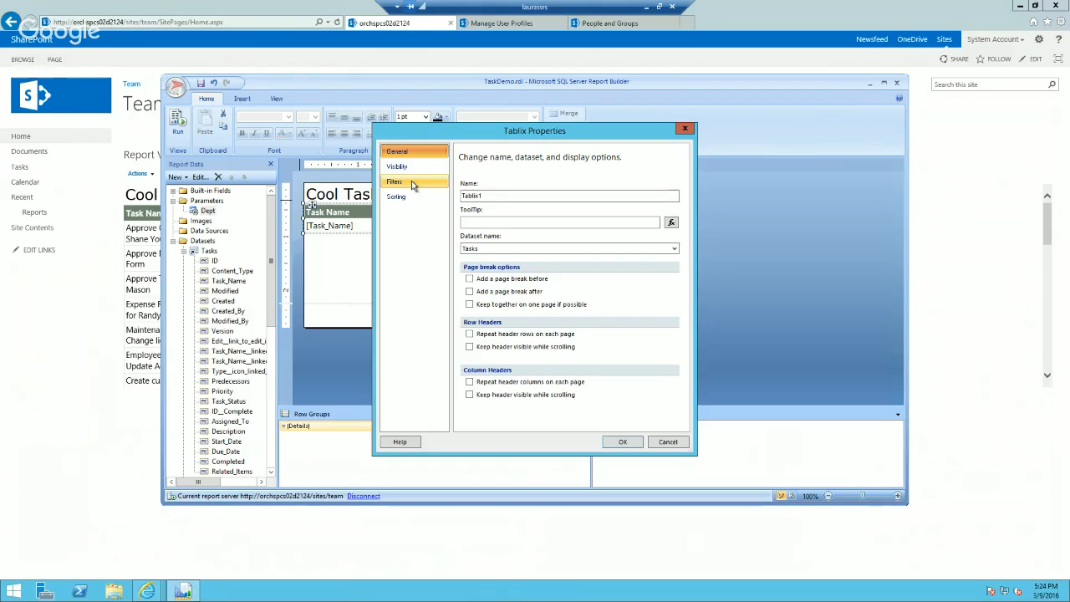
pyautogui.click(412, 181)
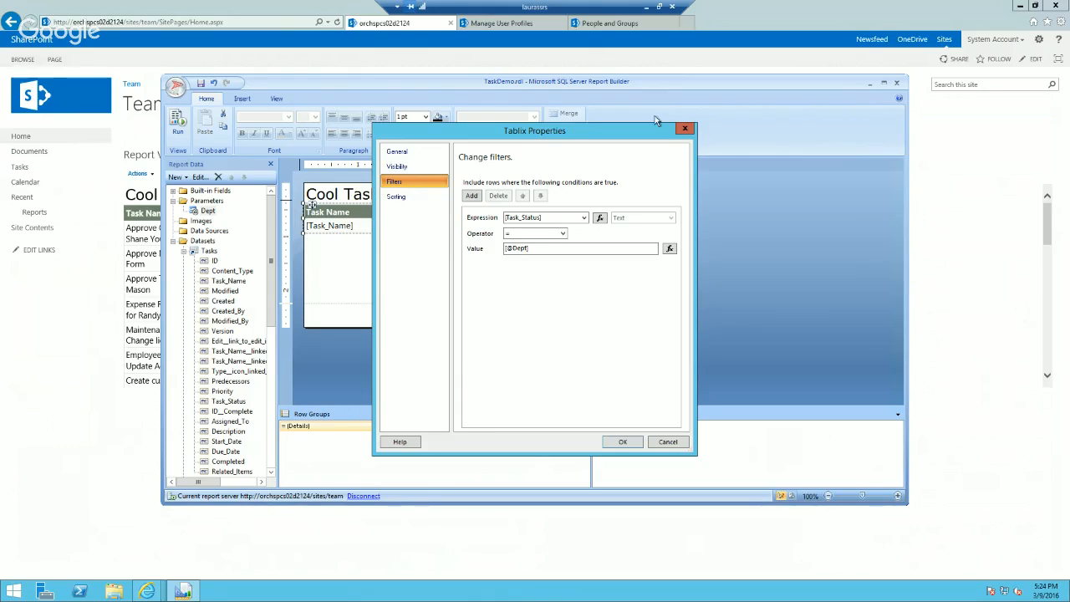
pyautogui.click(684, 131)
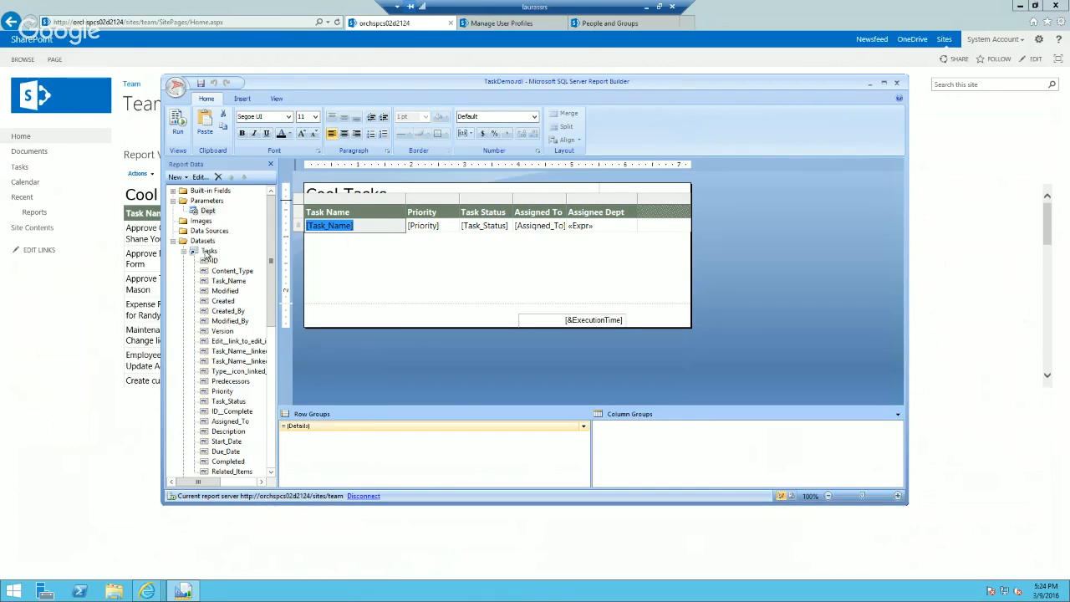
pyautogui.rightClick(207, 252)
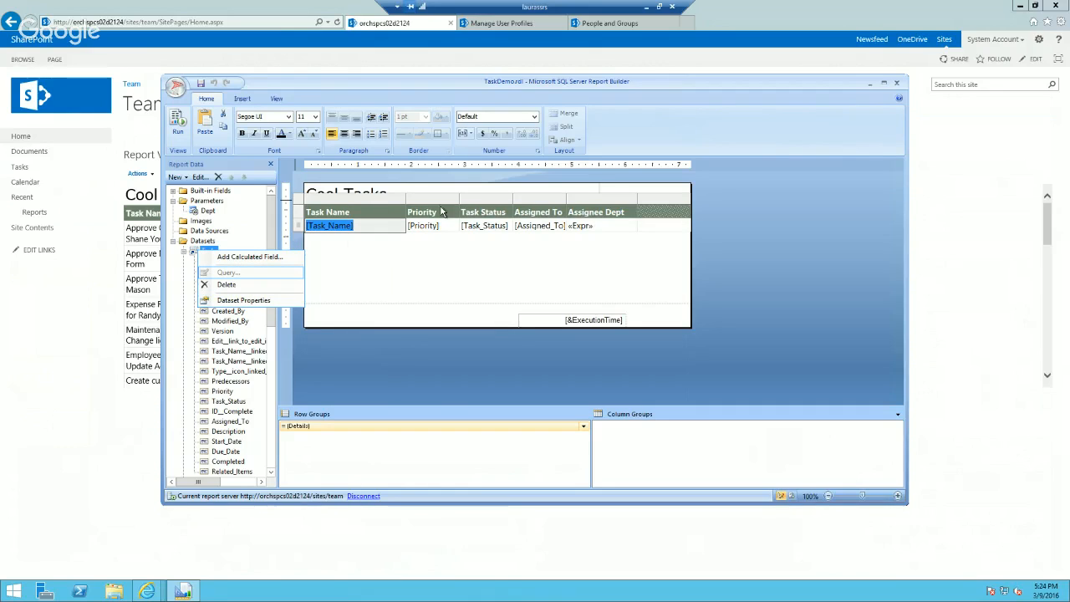
pyautogui.click(585, 244)
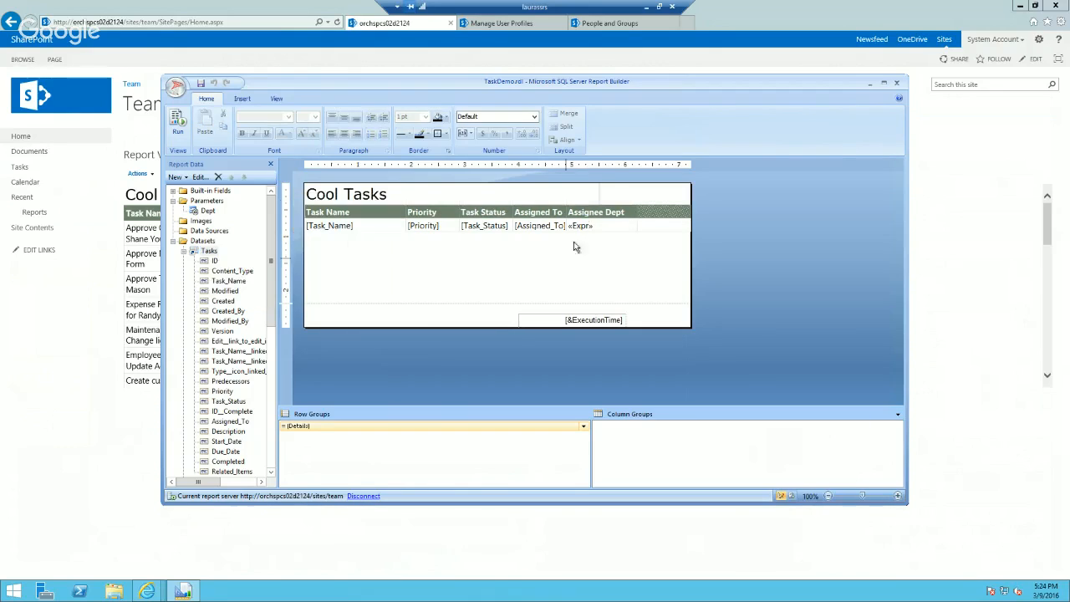
# Step: Copy the full lookup expression from the Assignee Dept detail cell and close the expression editor
pyautogui.click(602, 228)
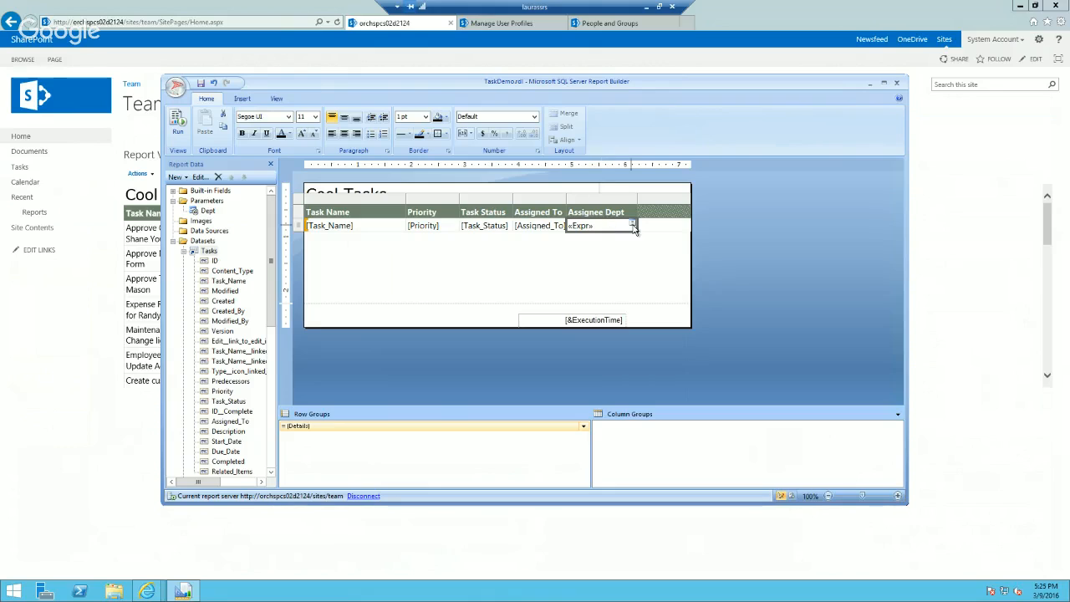
pyautogui.rightClick(606, 229)
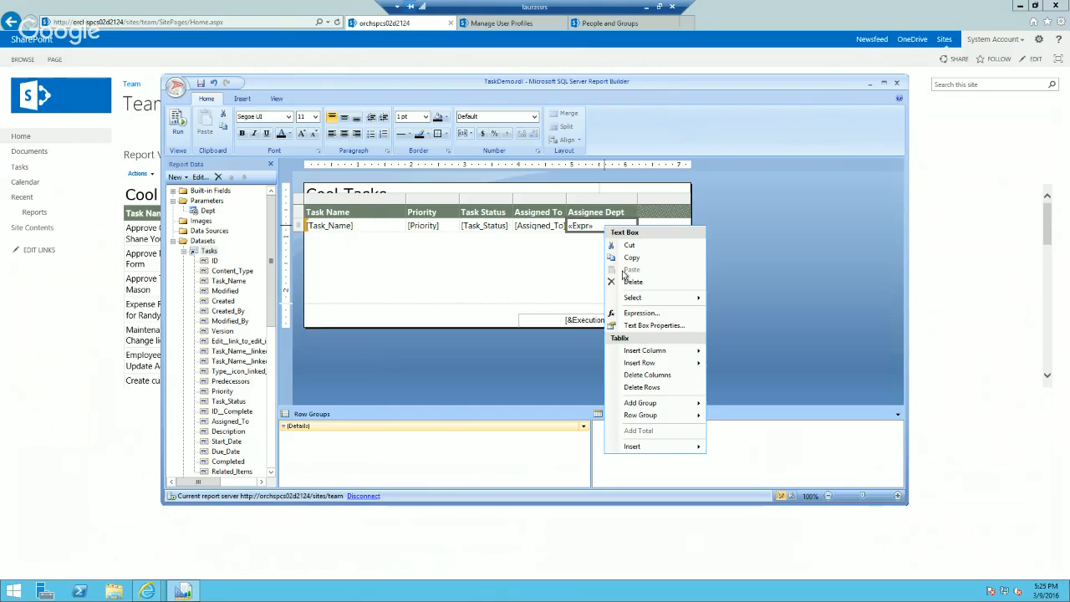
pyautogui.click(644, 314)
pyautogui.hotkey('ctrl', 'a')
pyautogui.hotkey('ctrl', 'c')
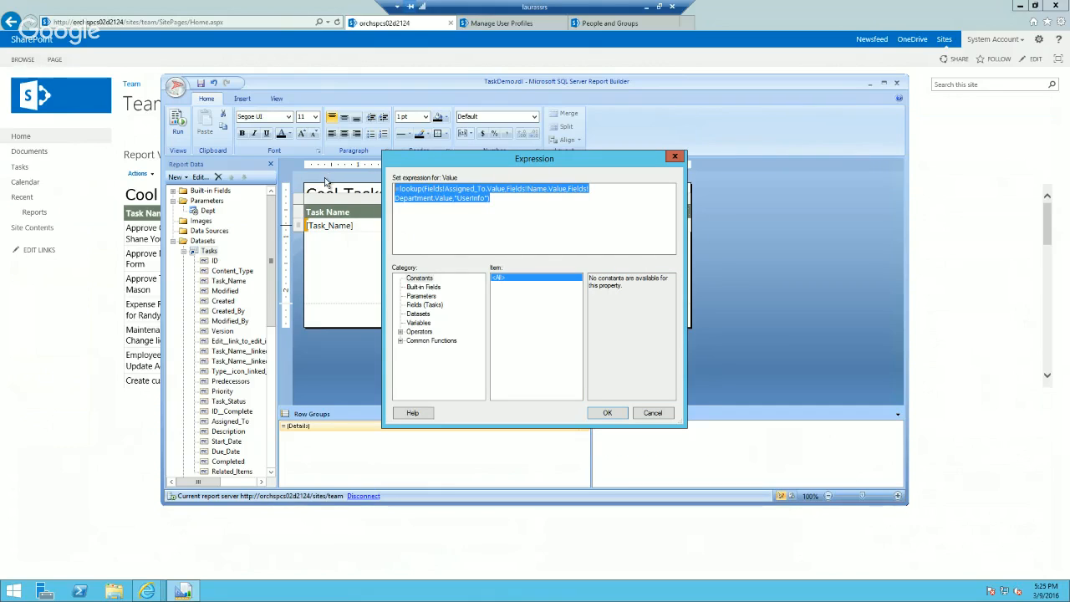
pyautogui.click(676, 156)
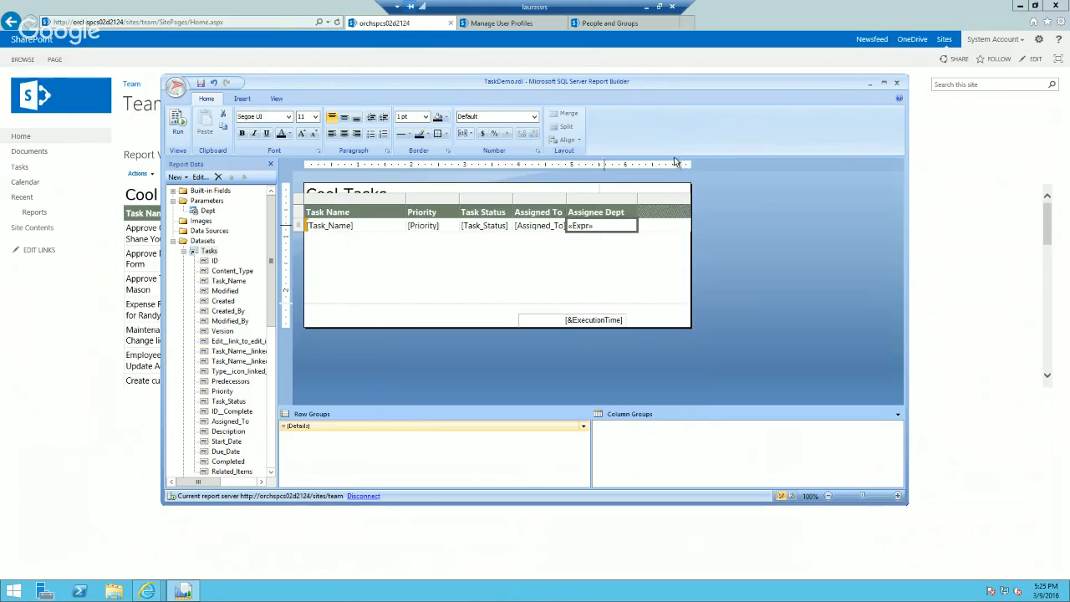
# Step: Replace the Tablix filter's expression with the copied =lookup(Fields!Assigned_To.Value,Fields!Name.Value,Fields!Department.Value,"UserInfo") and apply it
pyautogui.rightClick(300, 201)
pyautogui.click(344, 292)
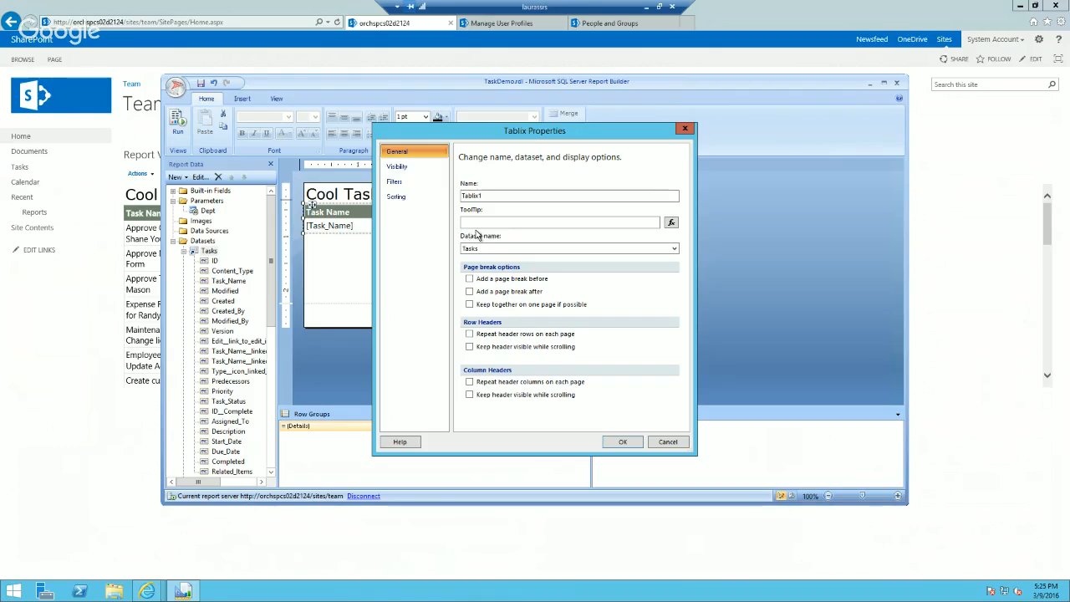
pyautogui.click(393, 180)
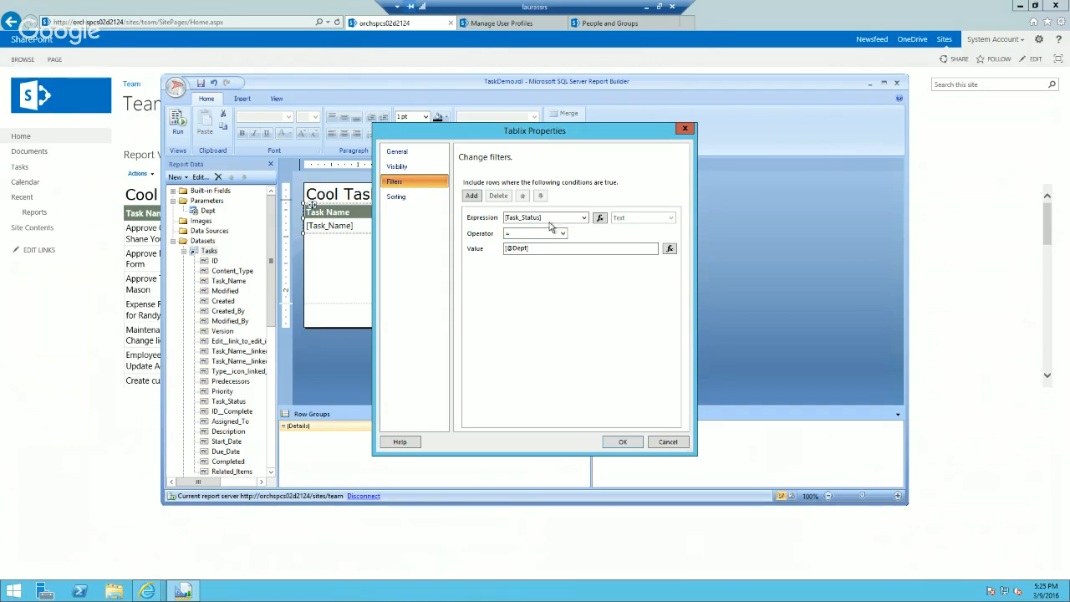
pyautogui.click(571, 217)
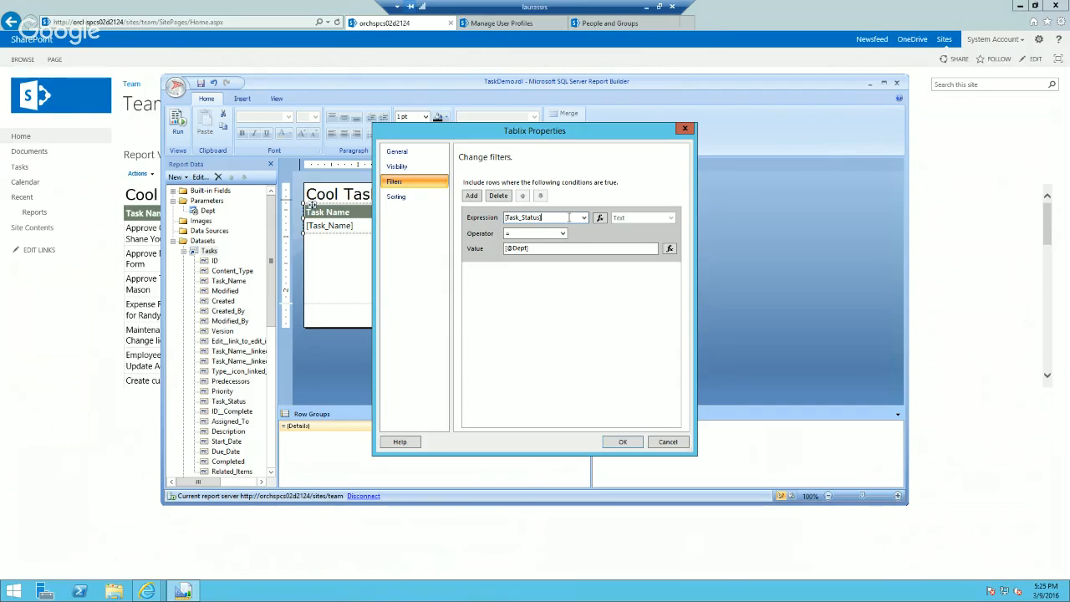
pyautogui.moveTo(544, 217); pyautogui.dragTo(505, 217)
pyautogui.click(600, 217)
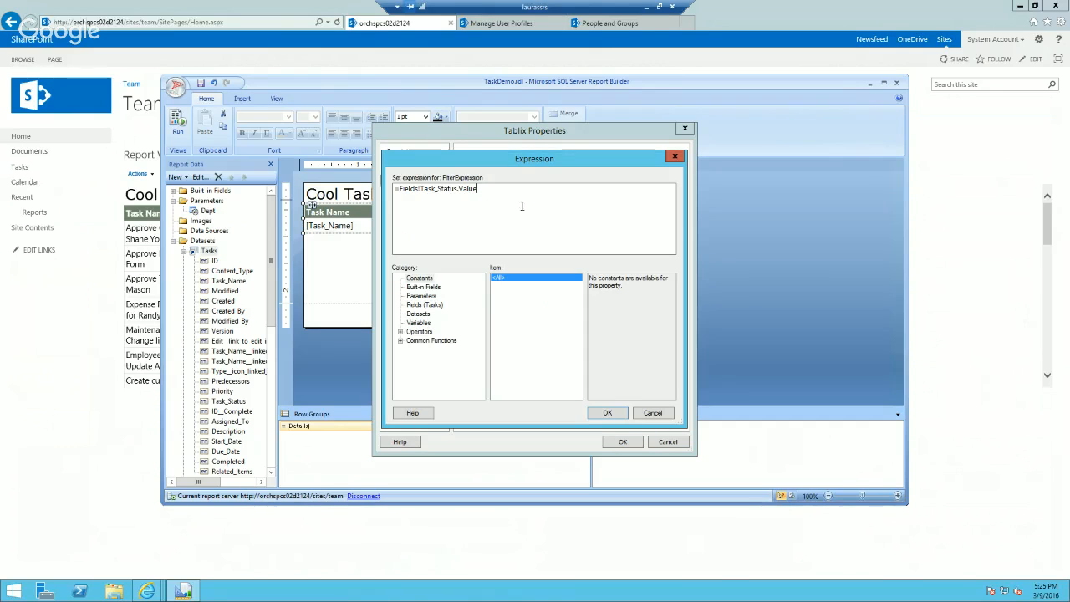
pyautogui.hotkey('ctrl', 'a')
pyautogui.hotkey('ctrl', 'v')
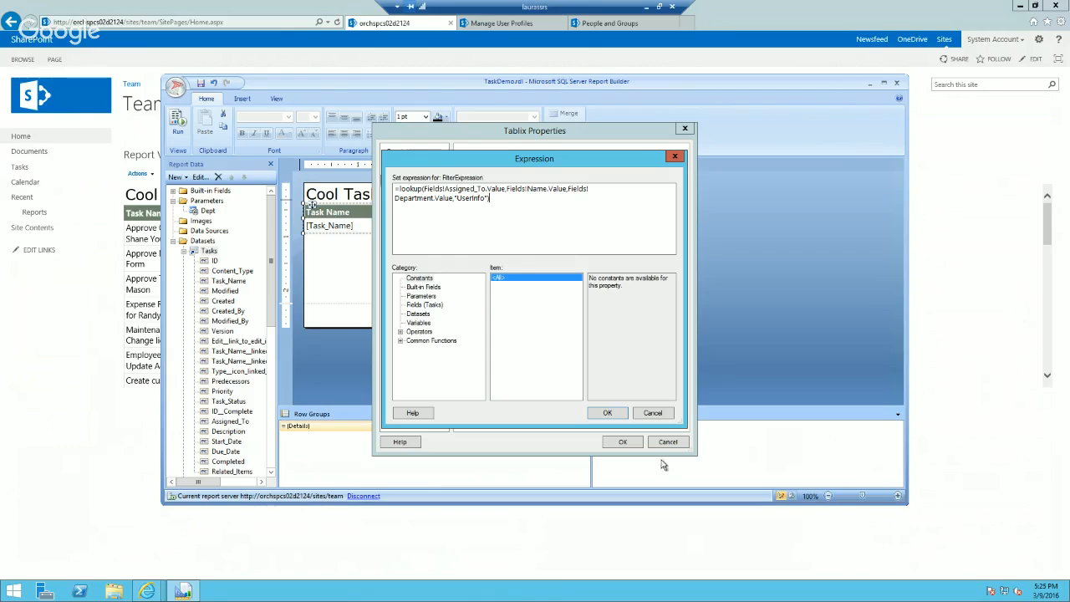
pyautogui.click(606, 412)
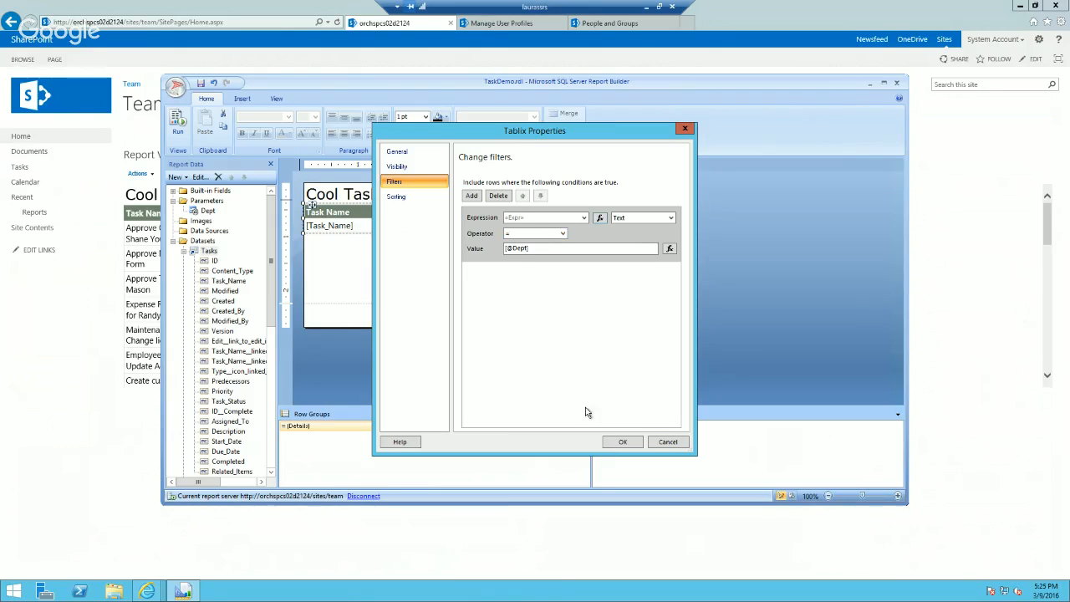
pyautogui.click(612, 444)
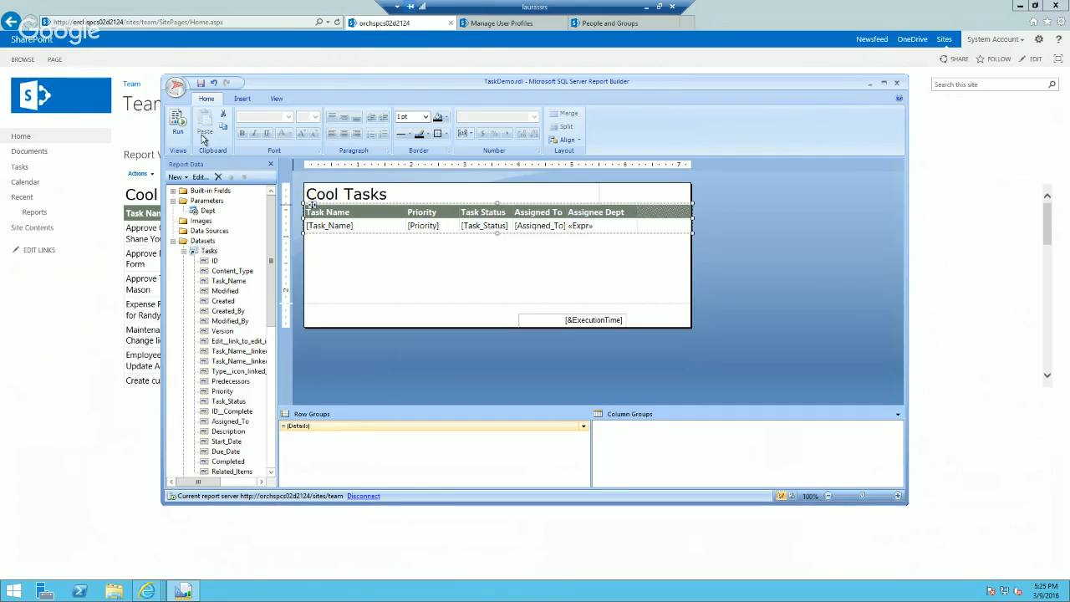
# Step: Run the report with Dept set to IT to test the department filter and return to design view
pyautogui.click(179, 124)
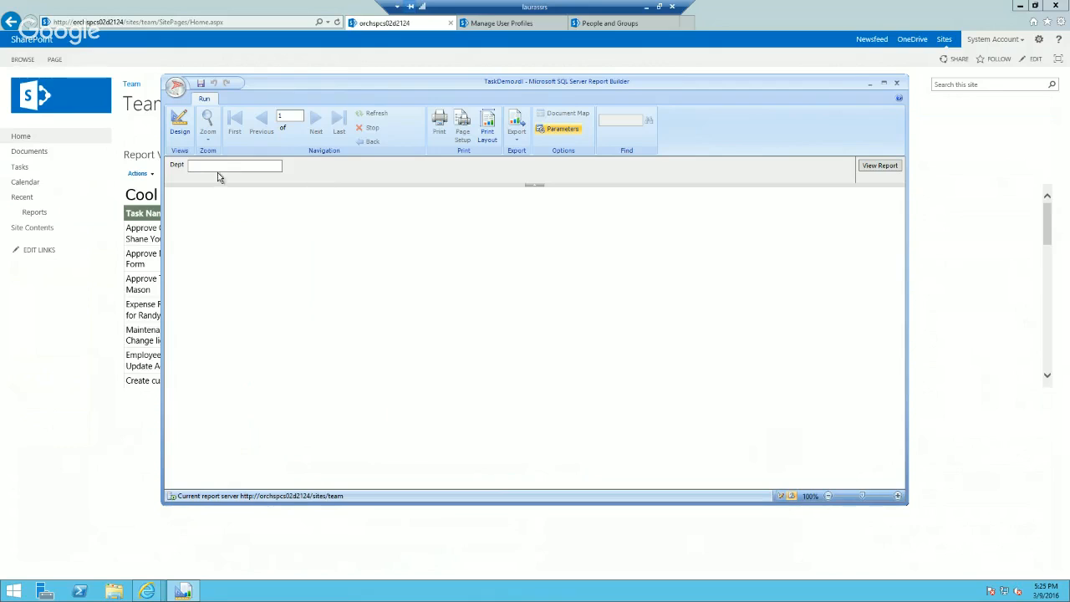
pyautogui.click(217, 164)
pyautogui.press('Return')
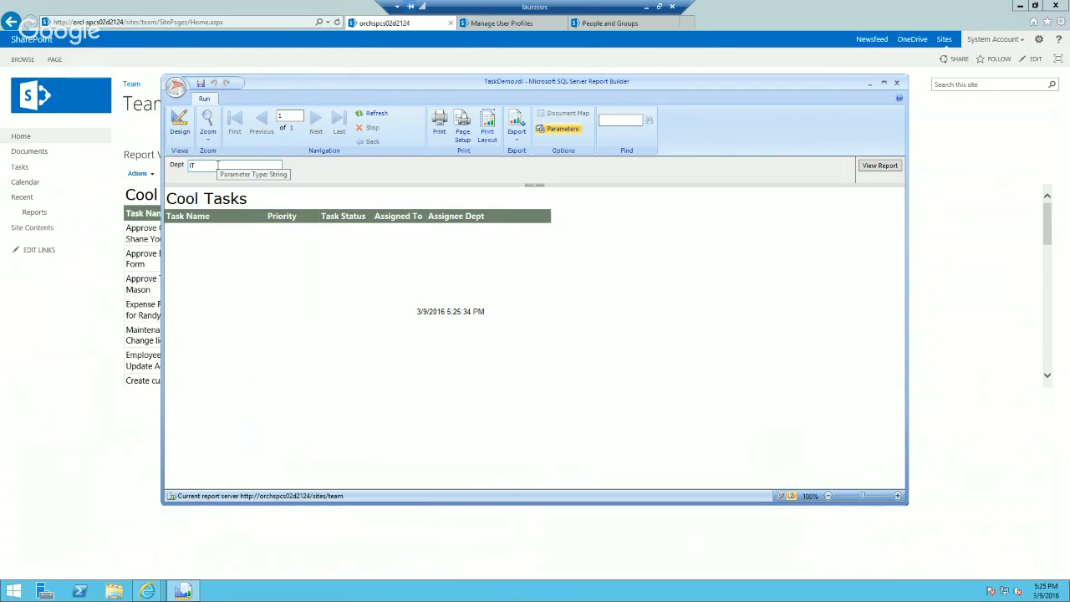
pyautogui.click(179, 124)
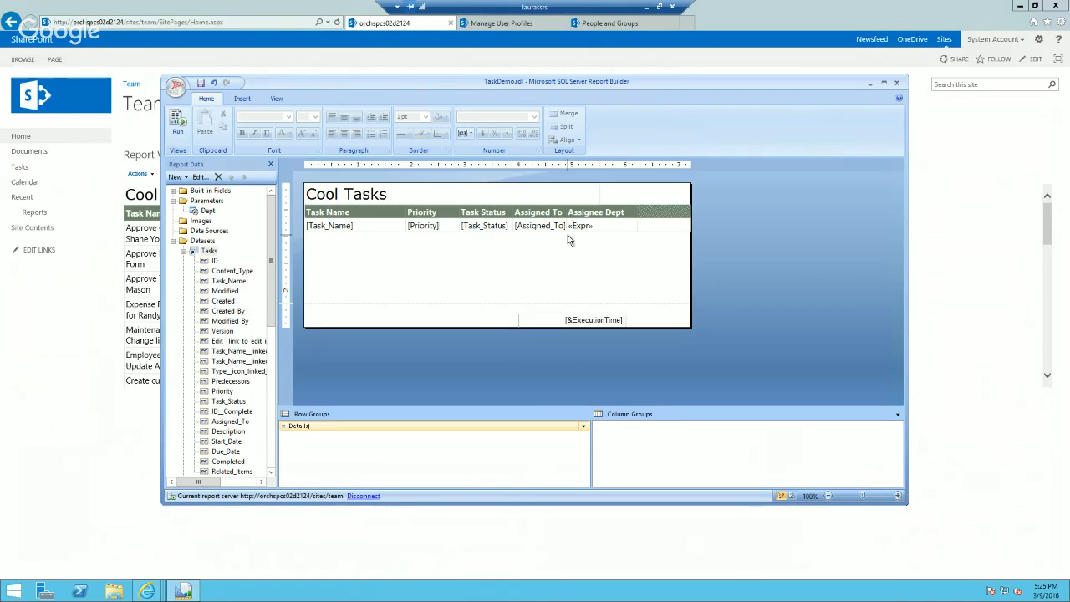
# Step: Run the report with Dept set to Information Technology and return to design view
pyautogui.click(178, 121)
pyautogui.click(217, 166)
pyautogui.write('IT')
pyautogui.write('nformation Tec')
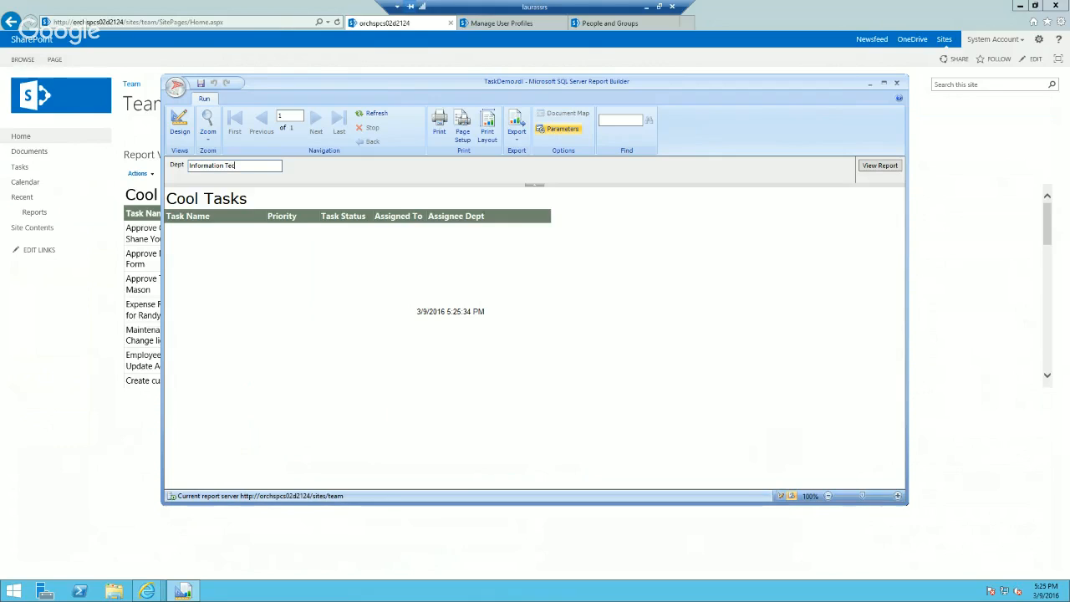
pyautogui.write('hnology')
pyautogui.press('Return')
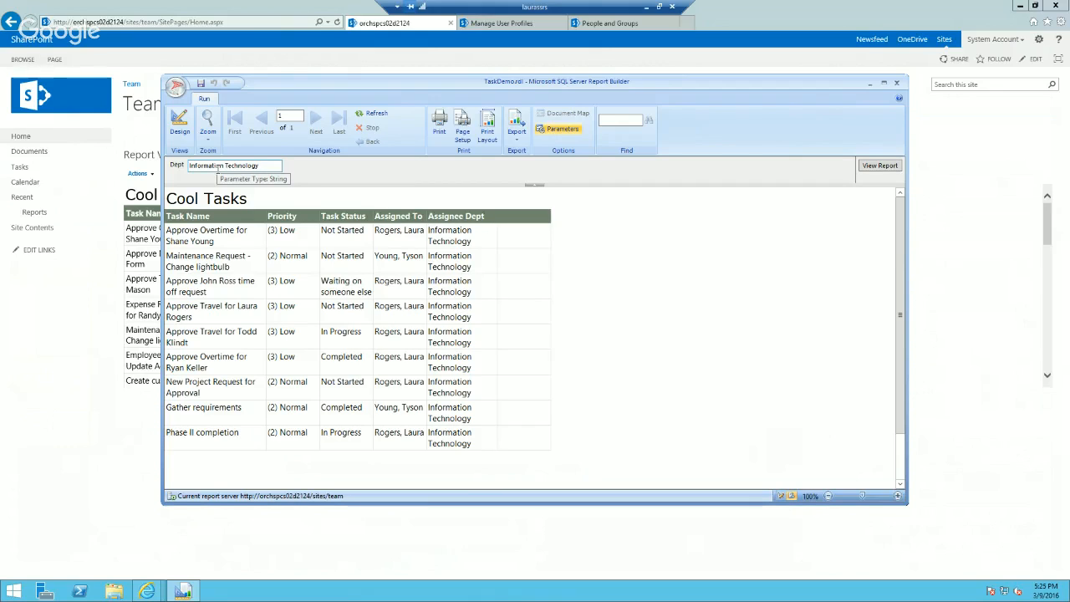
pyautogui.click(180, 132)
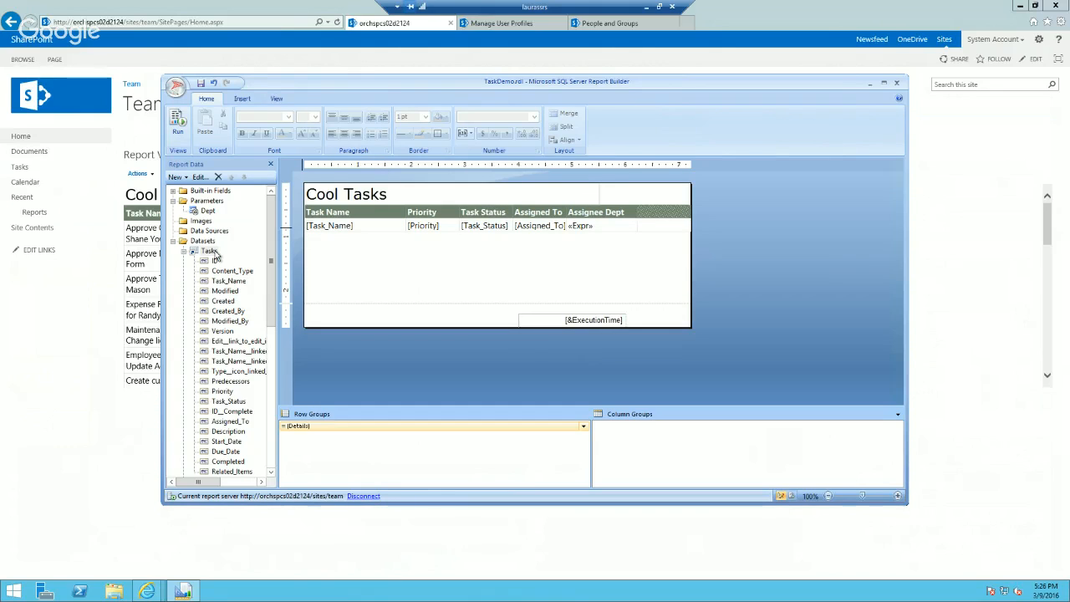
# Step: Examine the general options of the Dept report parameter and close its properties
pyautogui.click(208, 212)
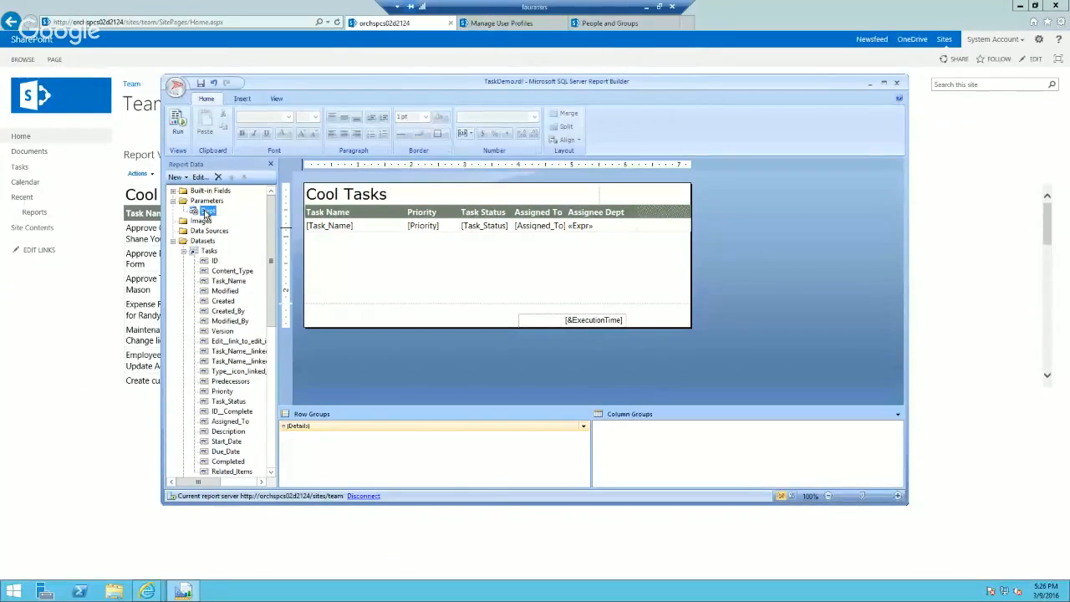
pyautogui.rightClick(207, 211)
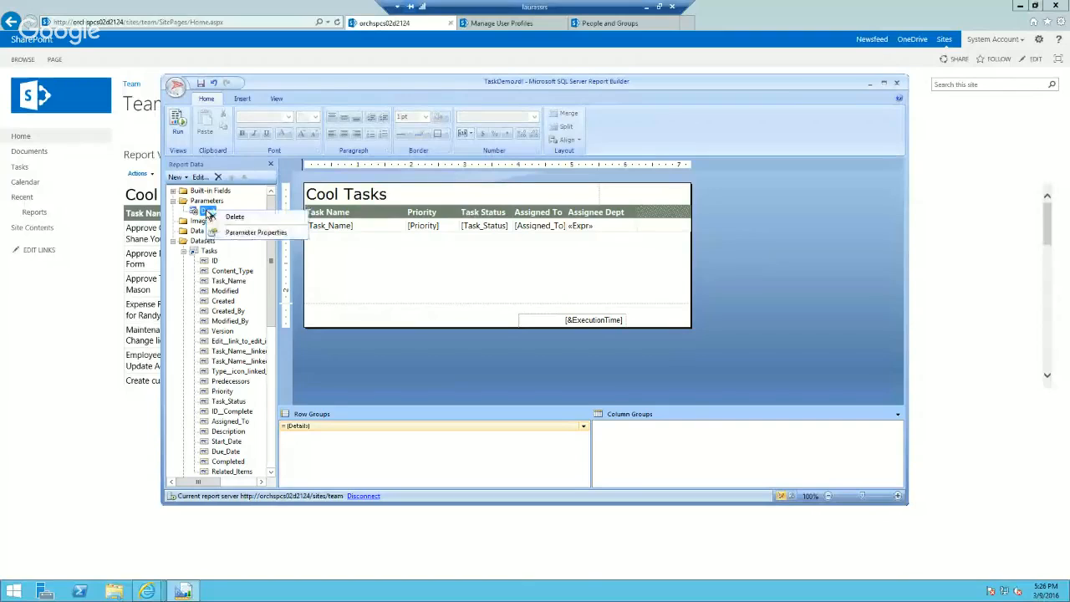
pyautogui.click(239, 233)
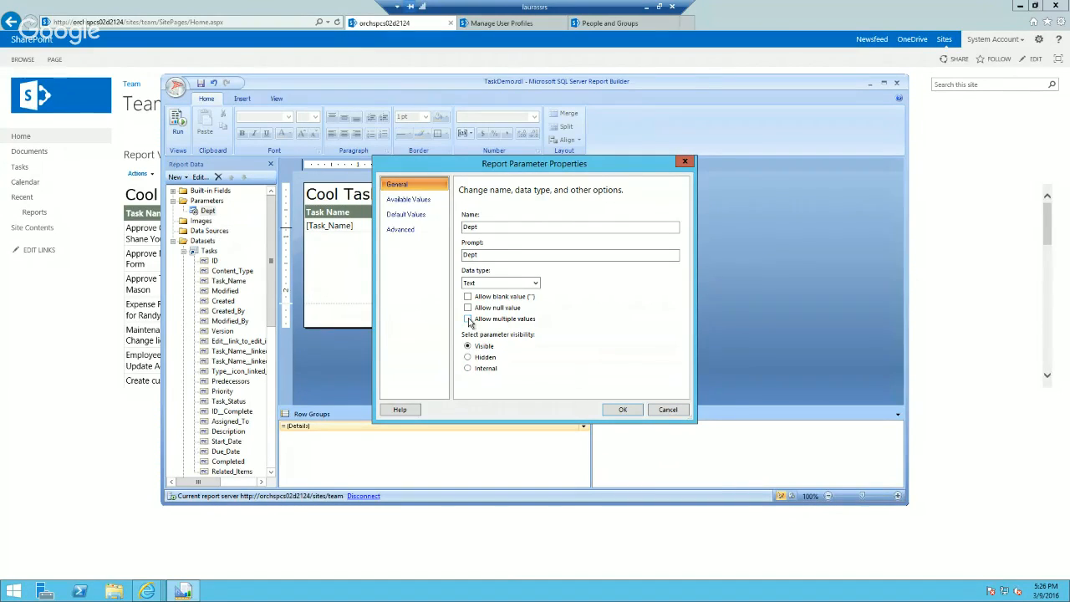
pyautogui.click(668, 410)
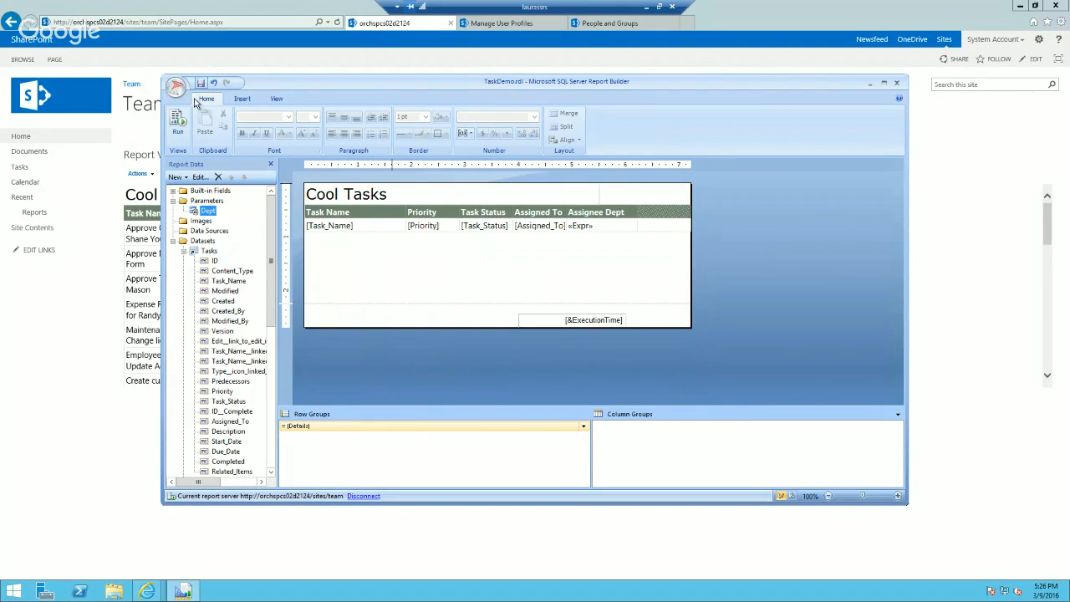
# Step: Switch to Internet Explorer, reload the team home page and open it for editing
pyautogui.click(67, 430)
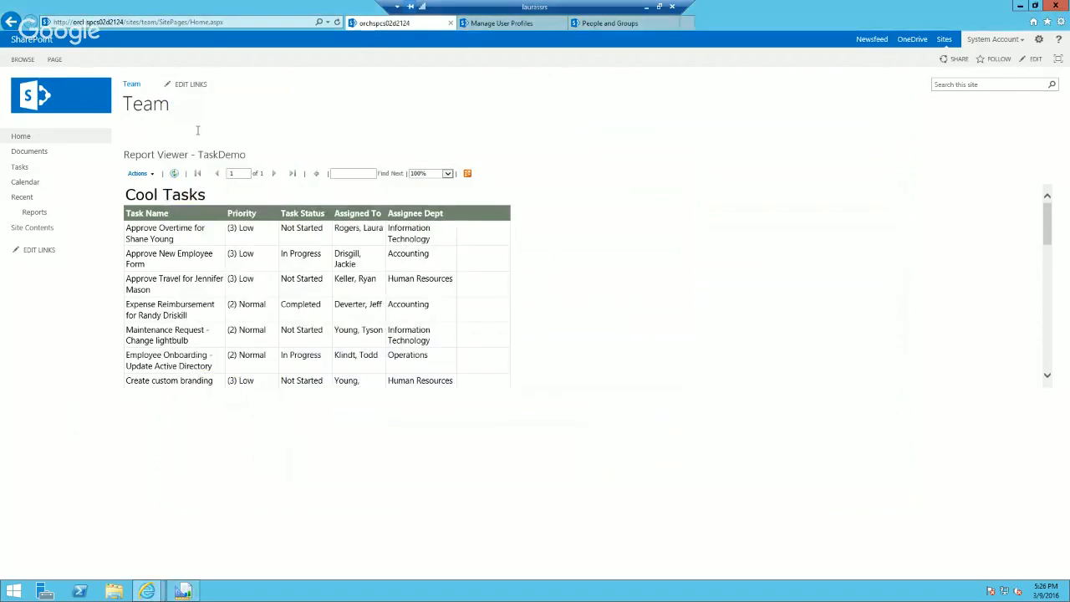
pyautogui.click(209, 22)
pyautogui.press('Return')
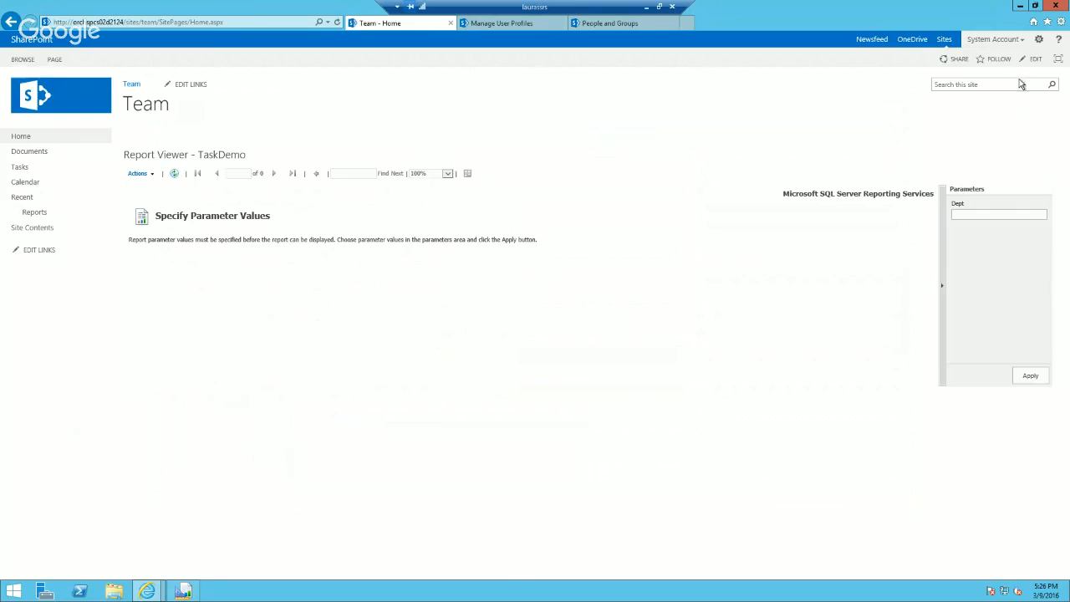
pyautogui.click(1039, 39)
pyautogui.click(999, 81)
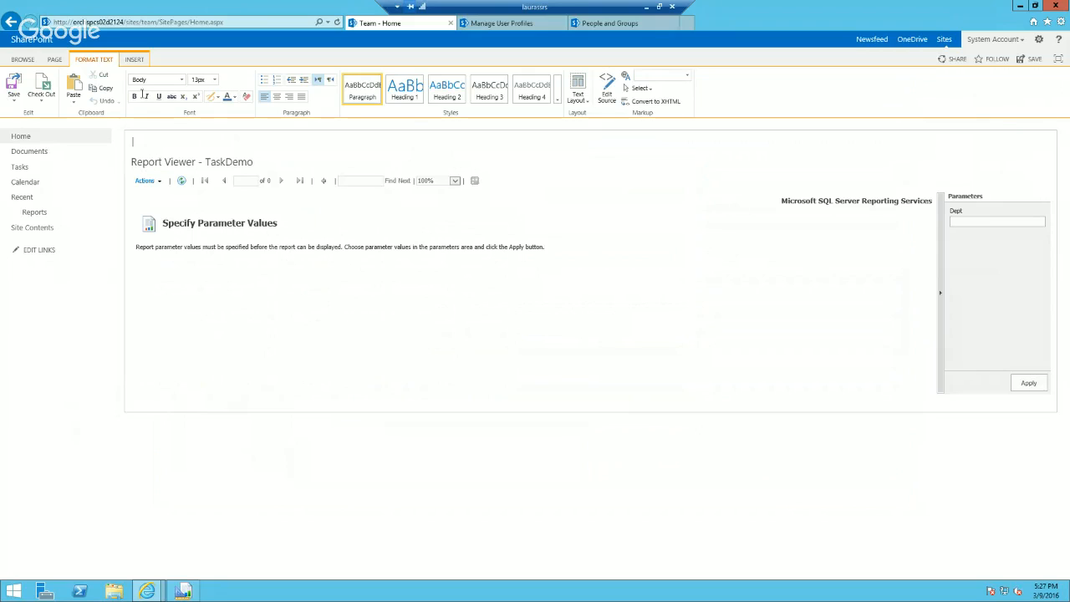
# Step: Add a Current User Filter web part from the Filters category to the team home page
pyautogui.click(134, 59)
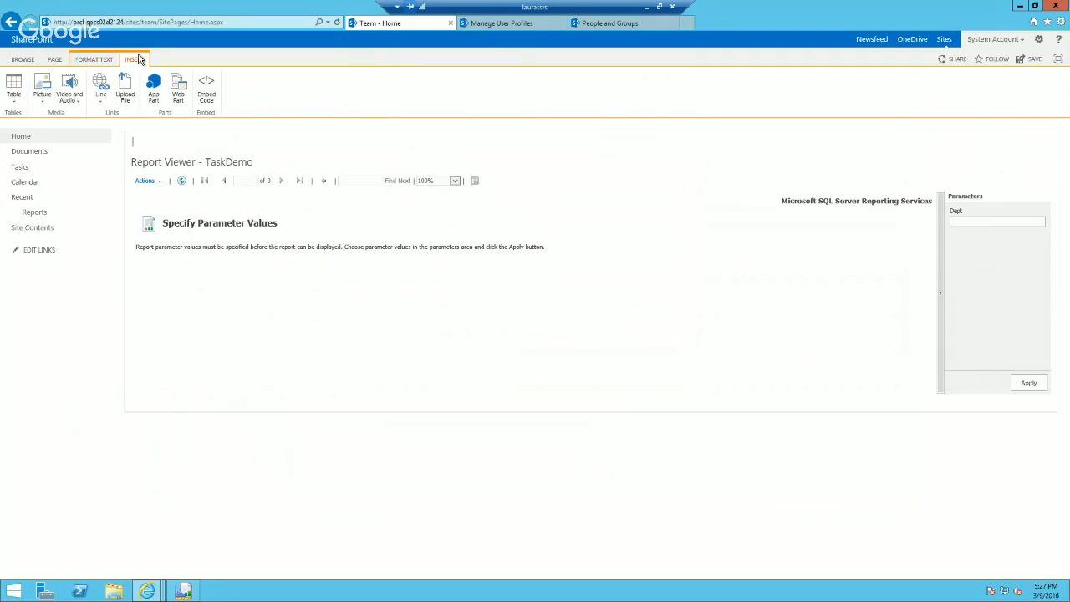
pyautogui.click(179, 89)
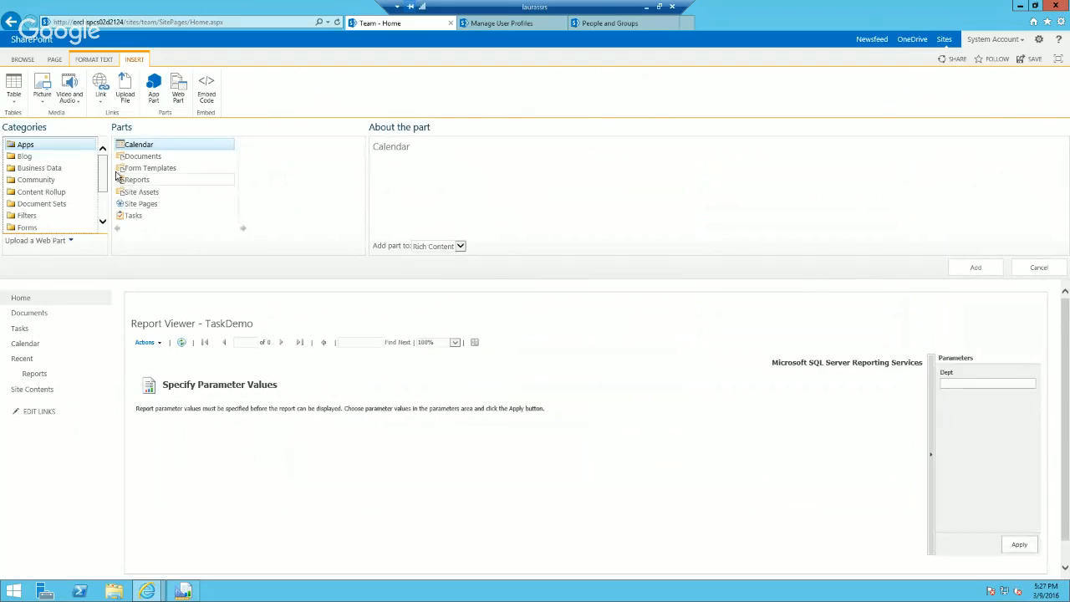
pyautogui.click(42, 216)
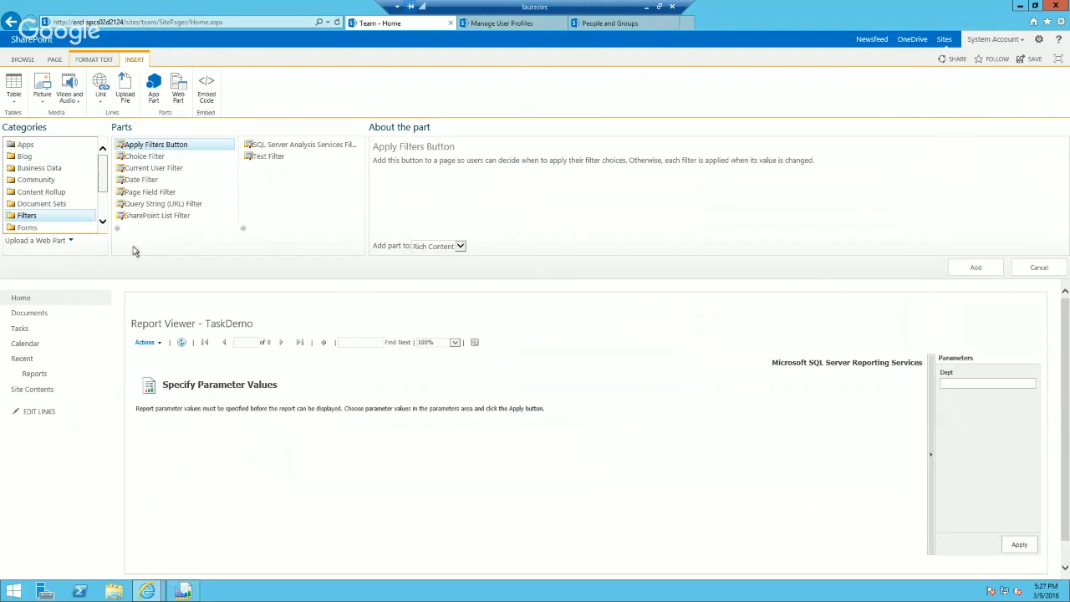
pyautogui.click(170, 170)
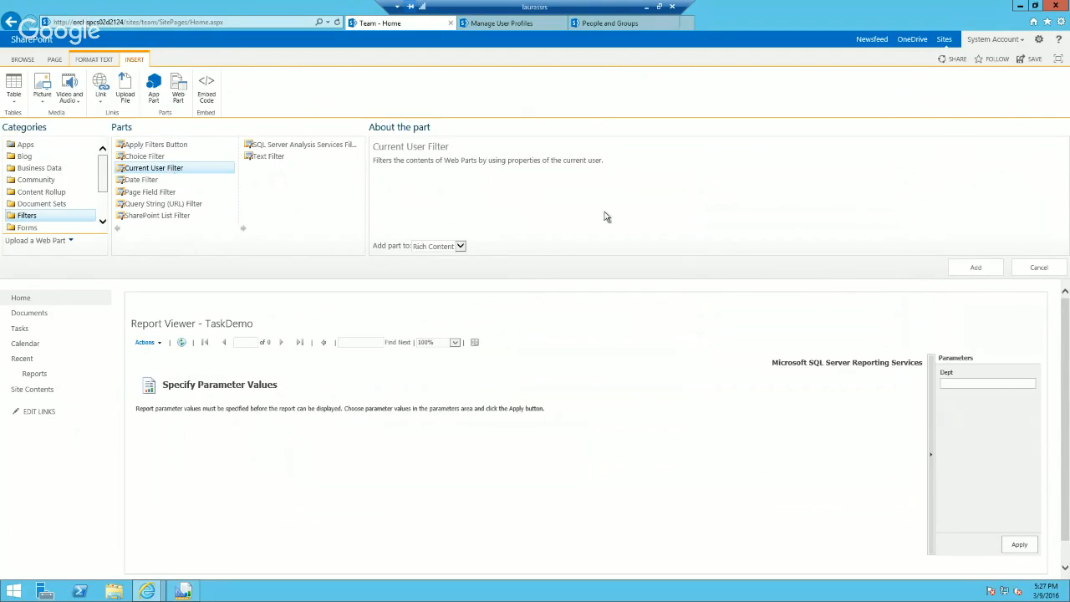
pyautogui.click(975, 268)
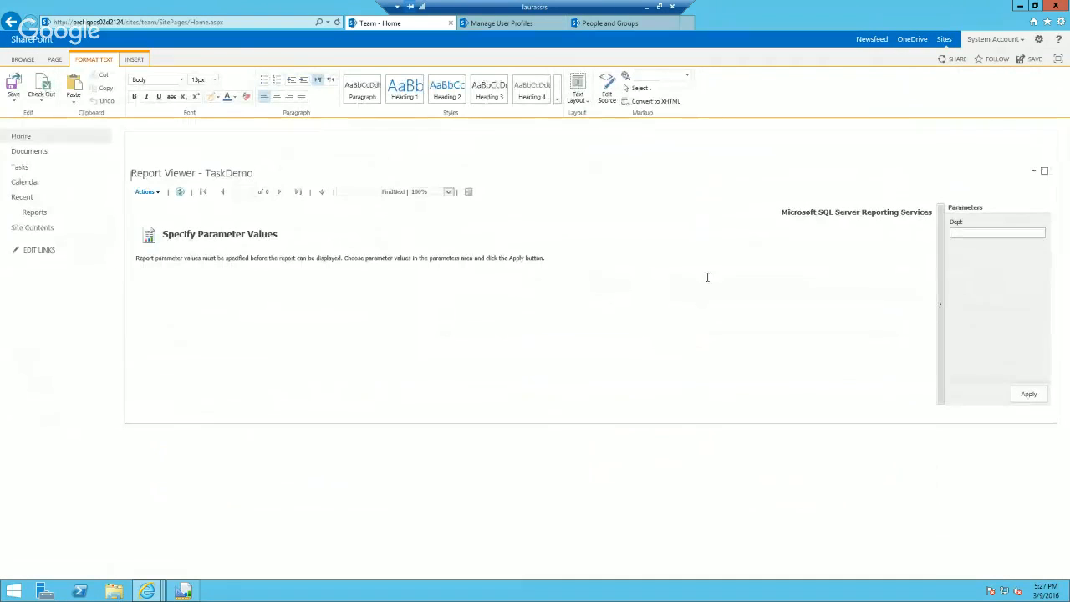
# Step: Set the Current User Filter web part to provide the SharePoint profile value Department for the current user
pyautogui.click(1033, 174)
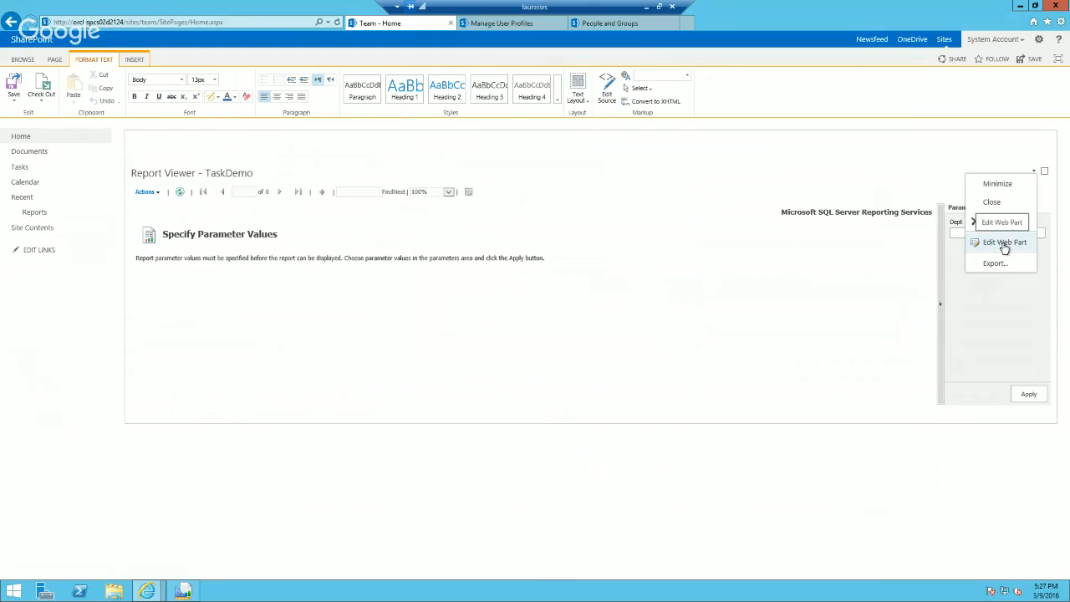
pyautogui.click(1004, 244)
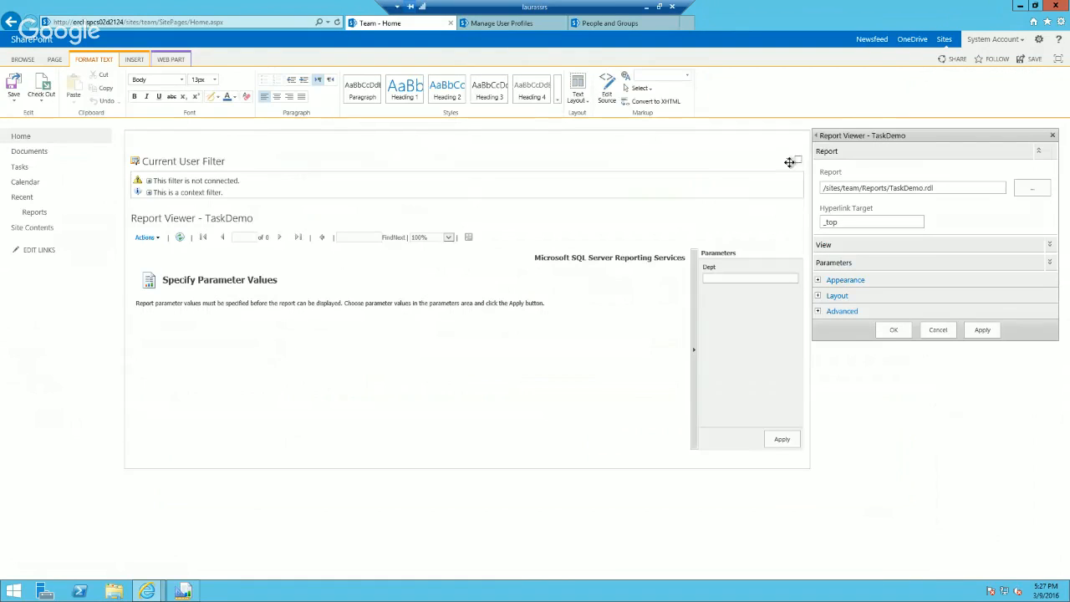
pyautogui.click(786, 159)
pyautogui.click(767, 214)
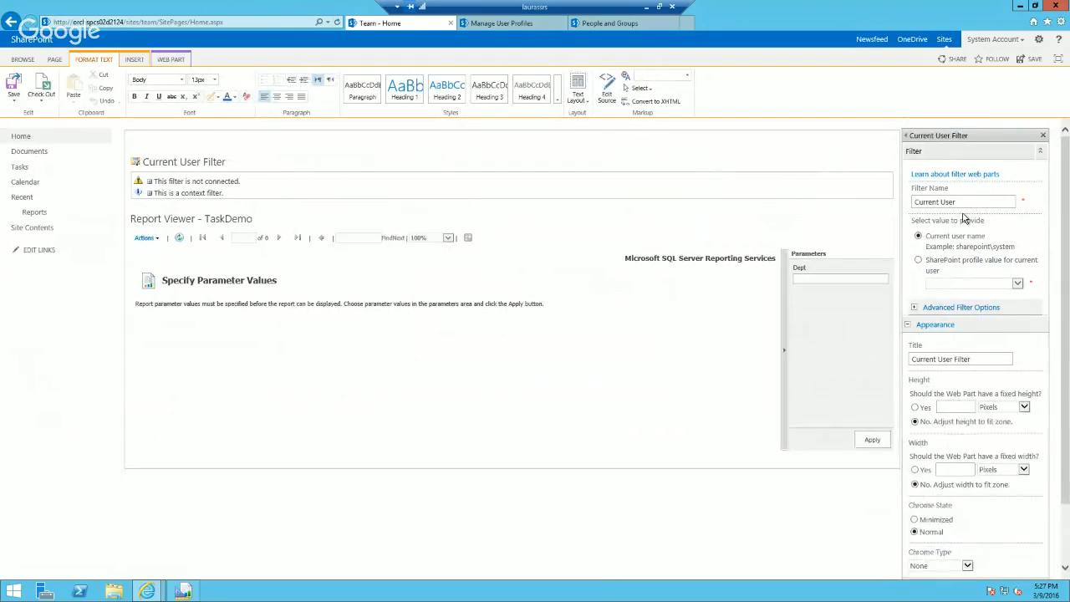
pyautogui.click(919, 262)
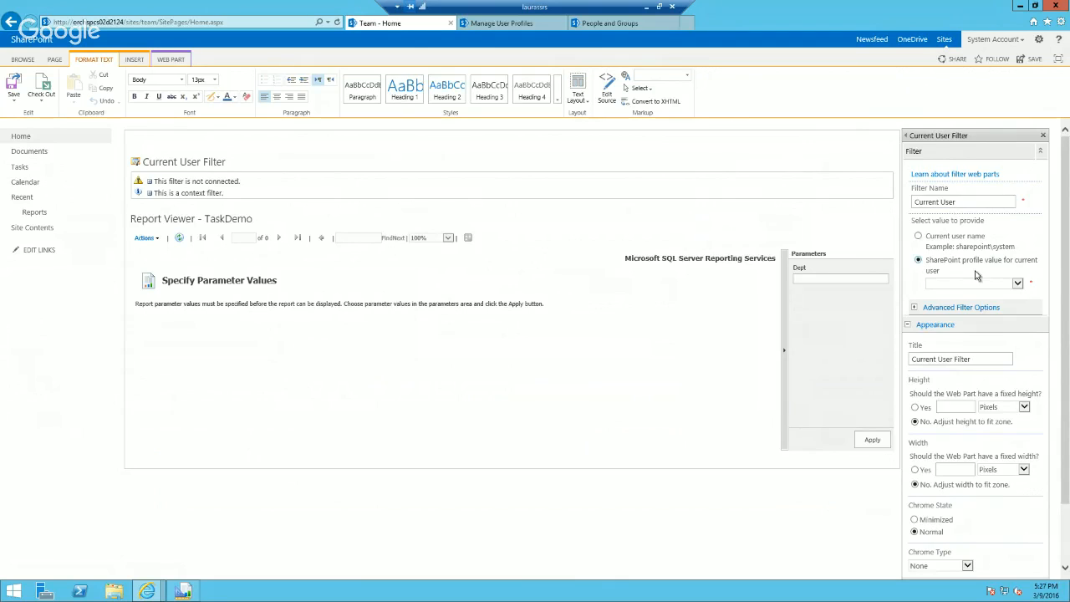
pyautogui.click(1017, 283)
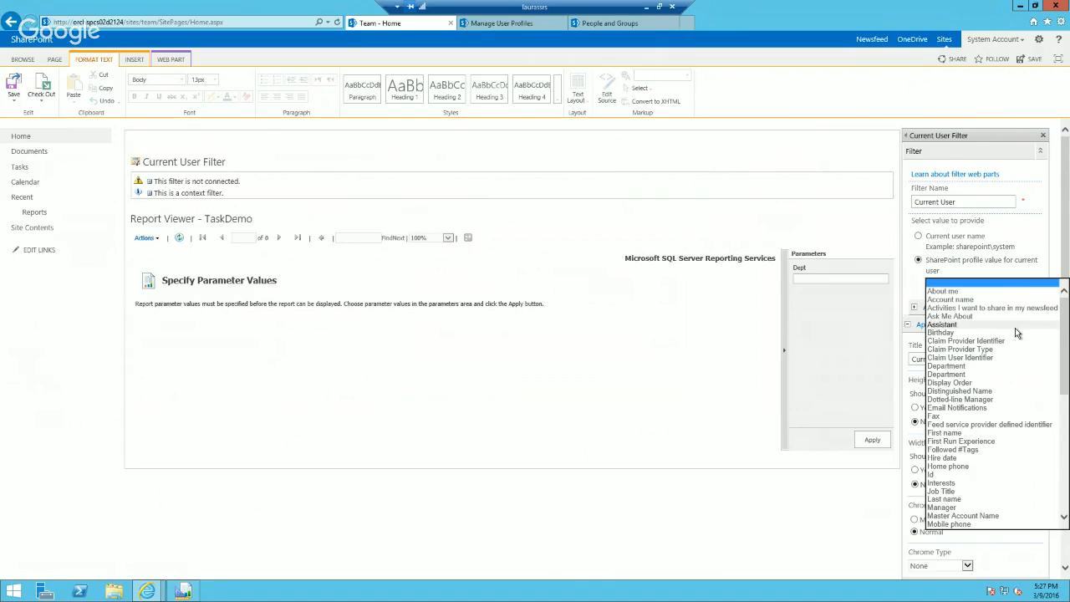
pyautogui.press('d')
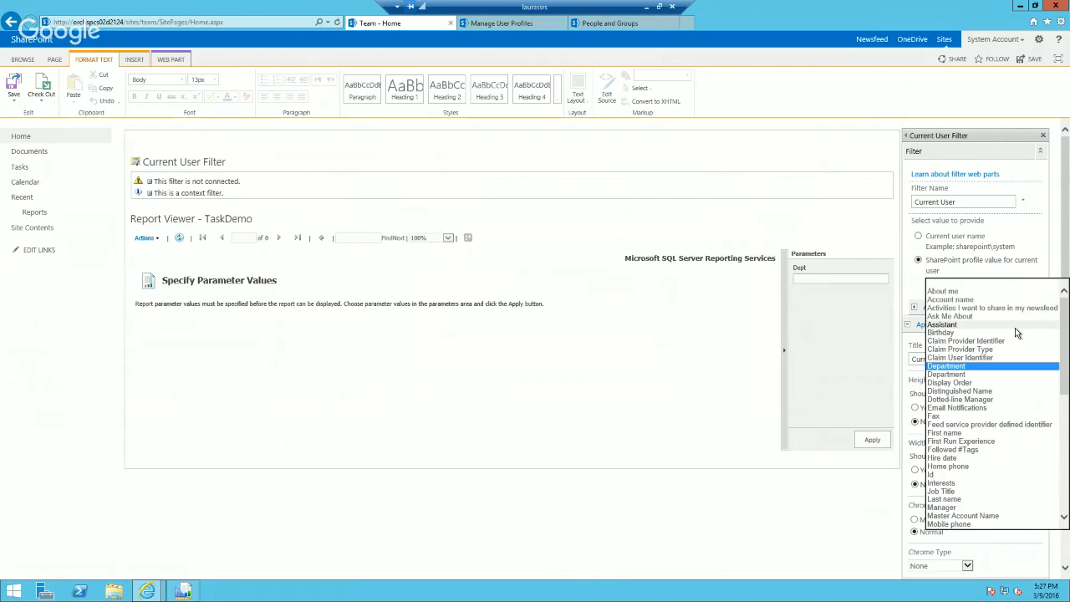
pyautogui.click(967, 368)
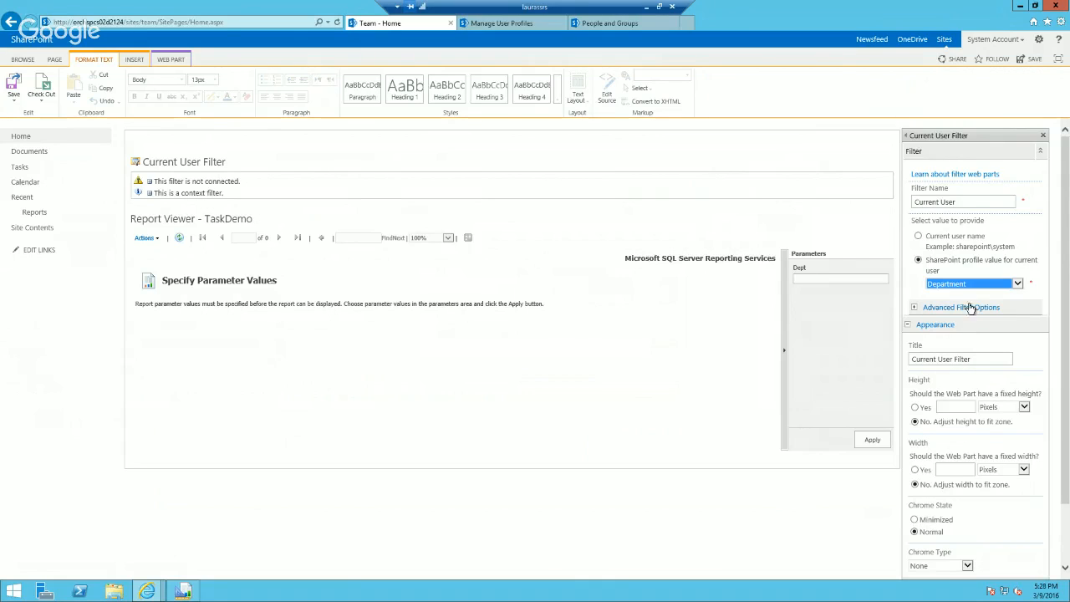
# Step: Change the filter name to Current User Department and apply the filter's properties
pyautogui.click(970, 201)
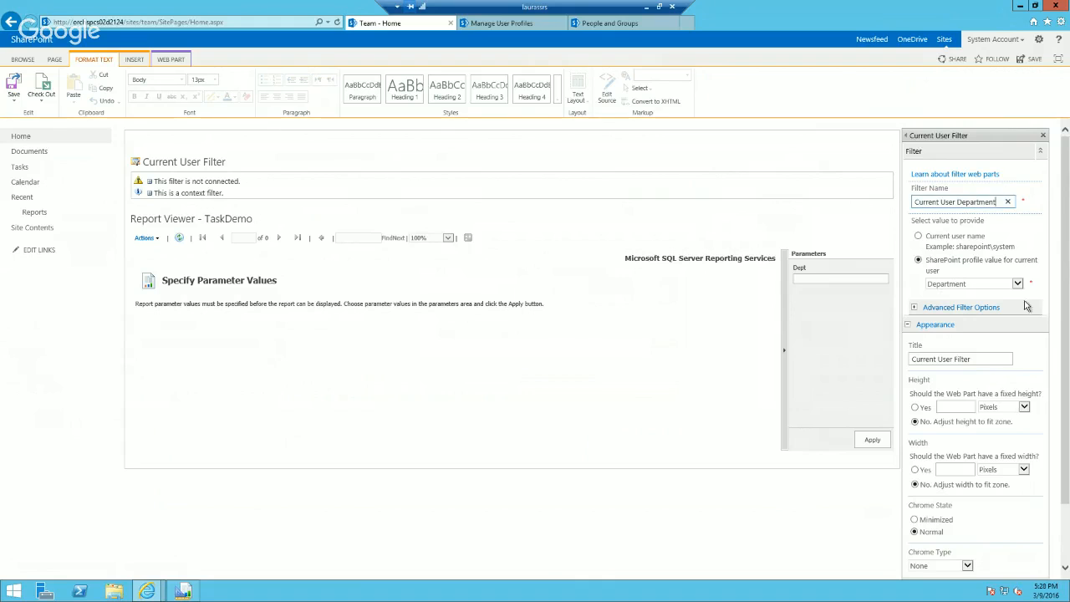
pyautogui.moveTo(1067, 306); pyautogui.dragTo(1067, 378)
pyautogui.click(1023, 551)
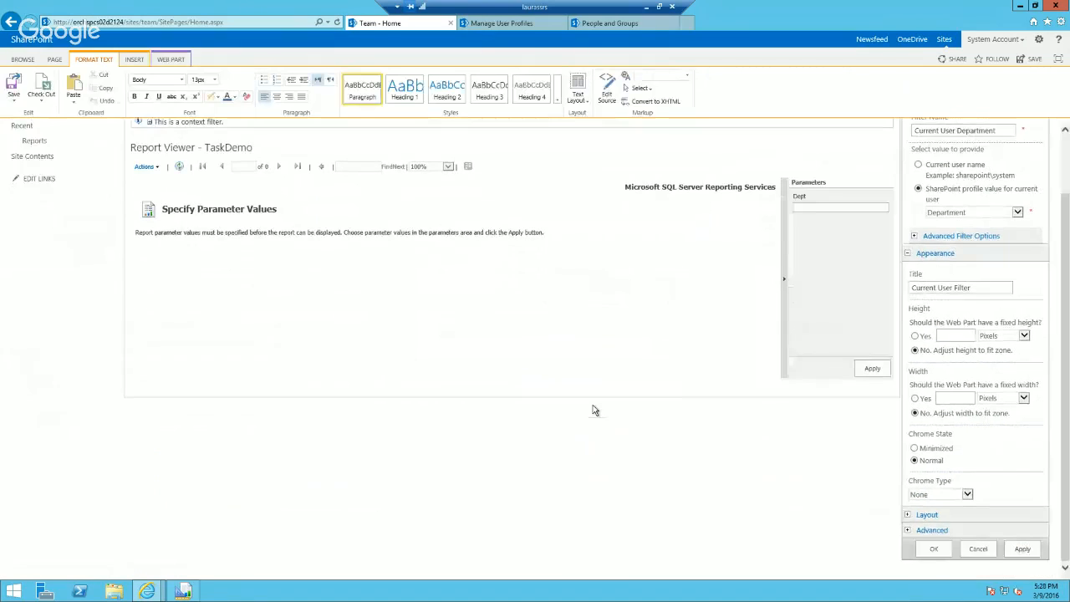
# Step: Open the TaskDemo Report Viewer web part's parameter settings and apply them with Dept using the report default value
pyautogui.moveTo(1068, 223); pyautogui.dragTo(1068, 186)
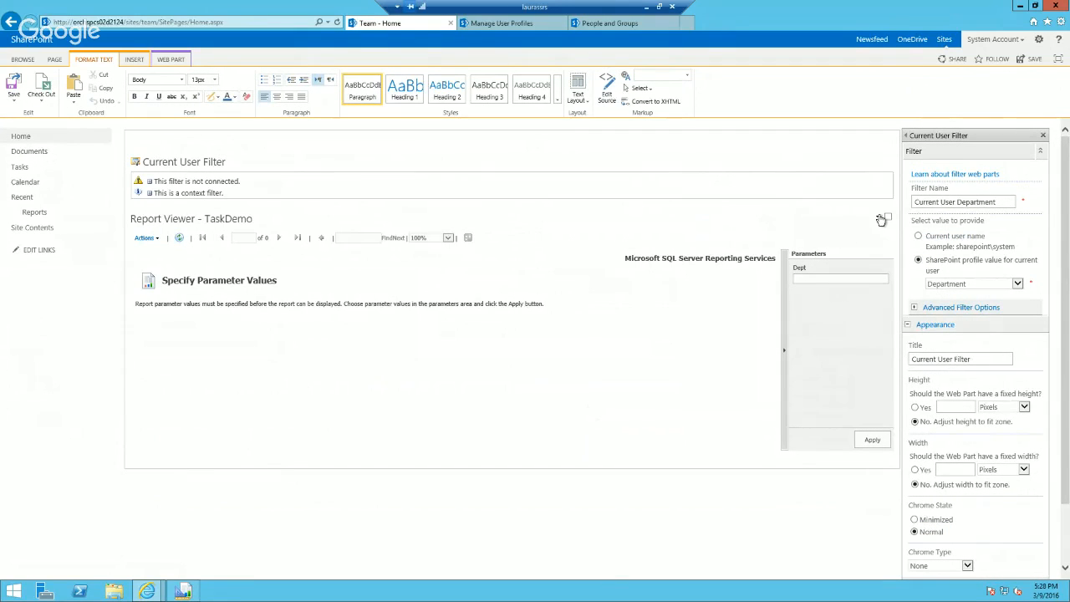
pyautogui.click(877, 217)
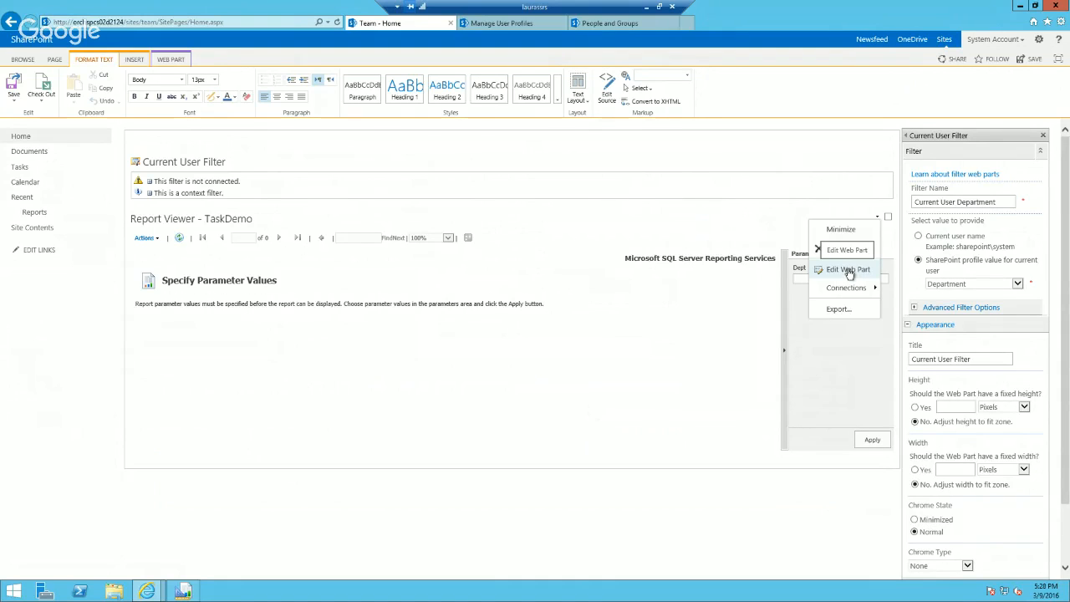
pyautogui.click(848, 270)
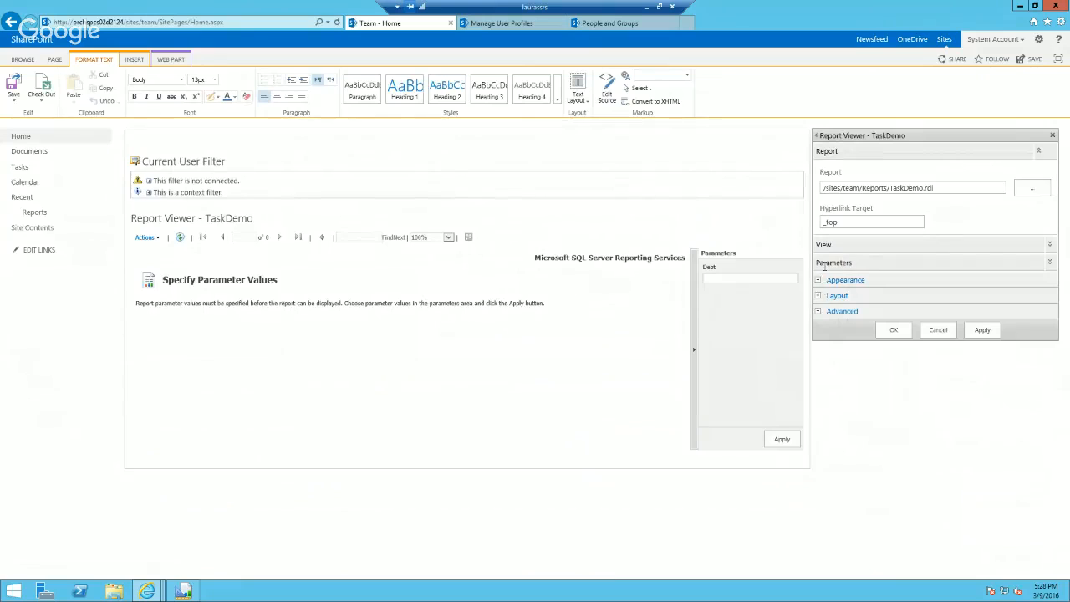
pyautogui.click(833, 263)
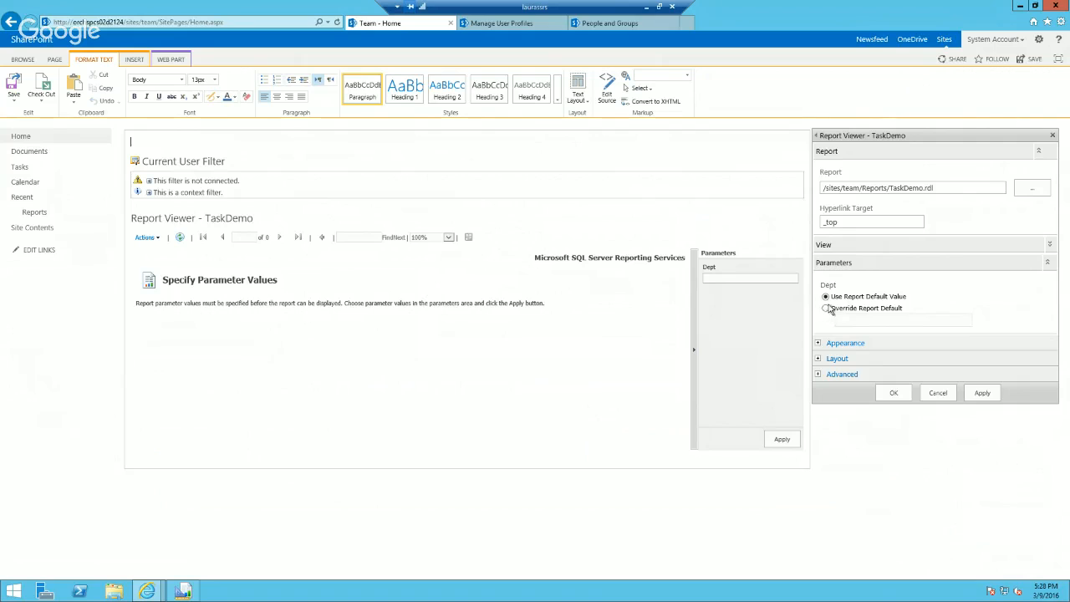
pyautogui.click(979, 393)
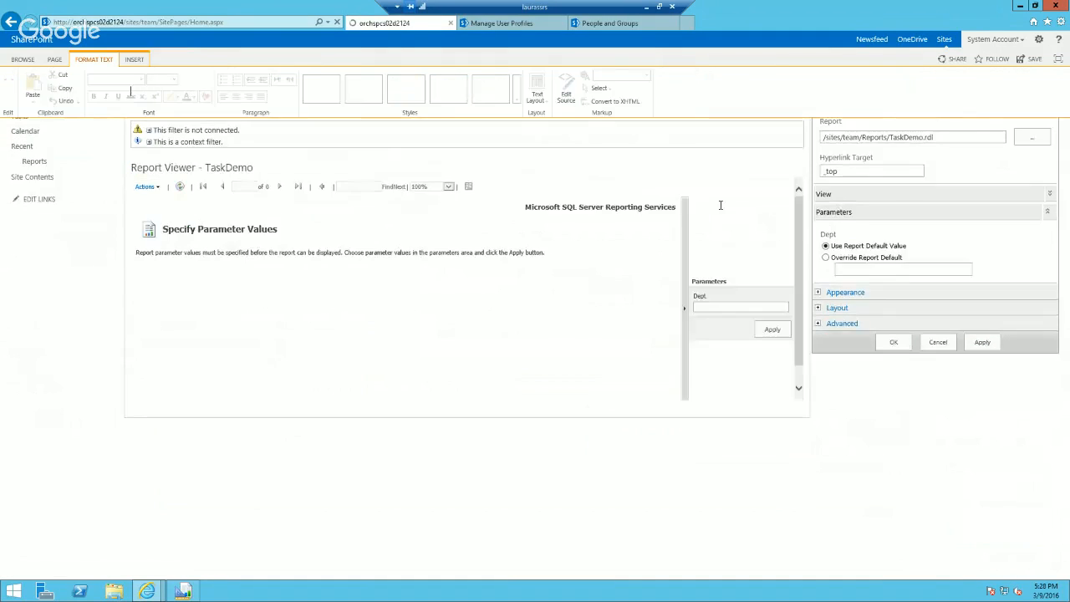
# Step: Start a connection sending the Current User Filter's values to Report Viewer - TaskDemo and always allow pop-ups from this site
pyautogui.click(787, 161)
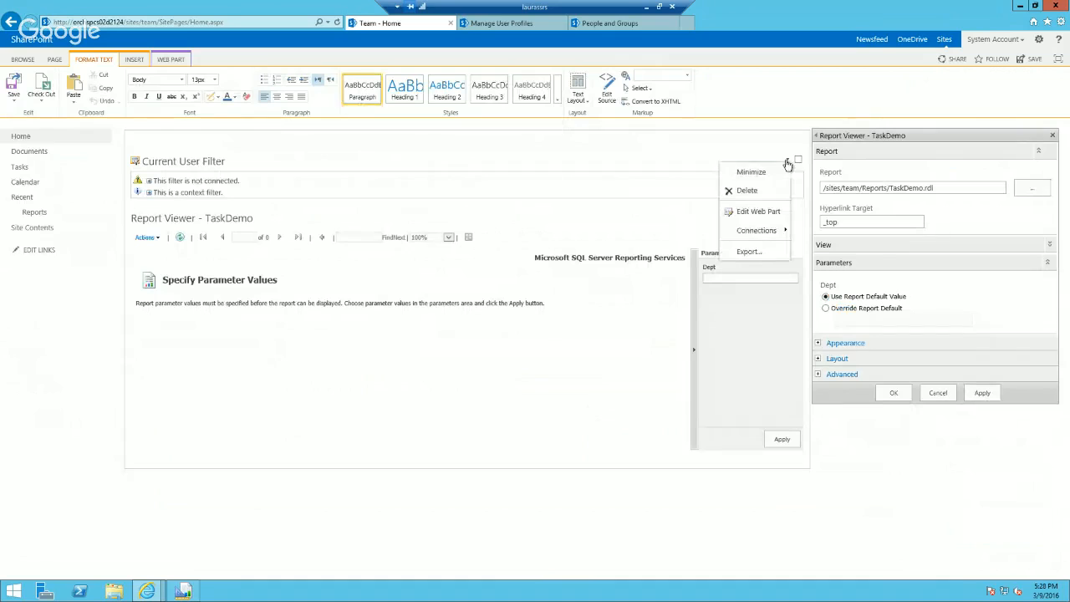
pyautogui.moveTo(759, 231)
pyautogui.moveTo(882, 231)
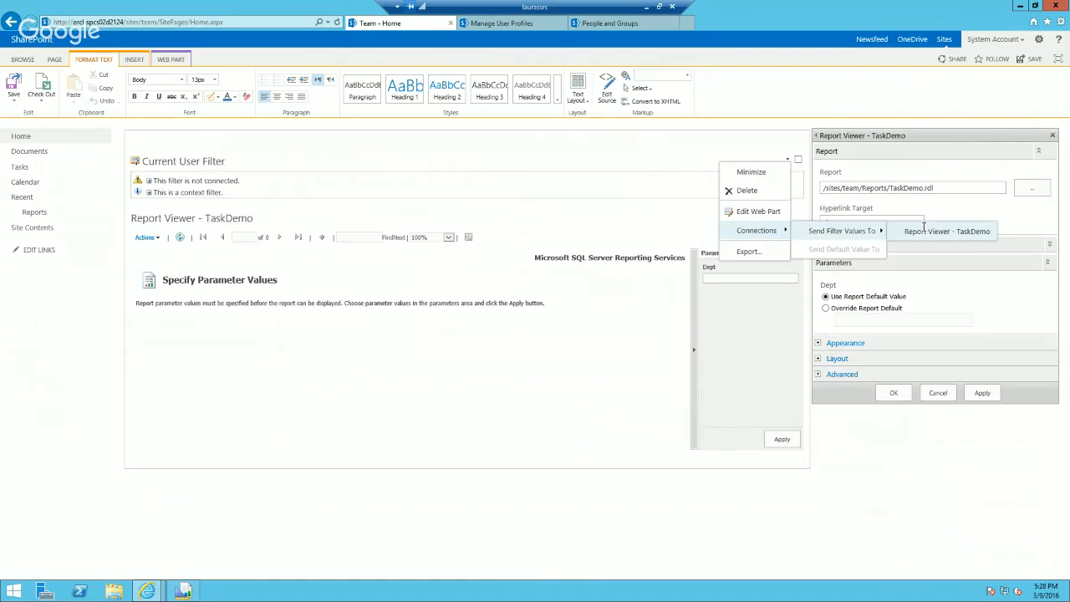
pyautogui.click(926, 231)
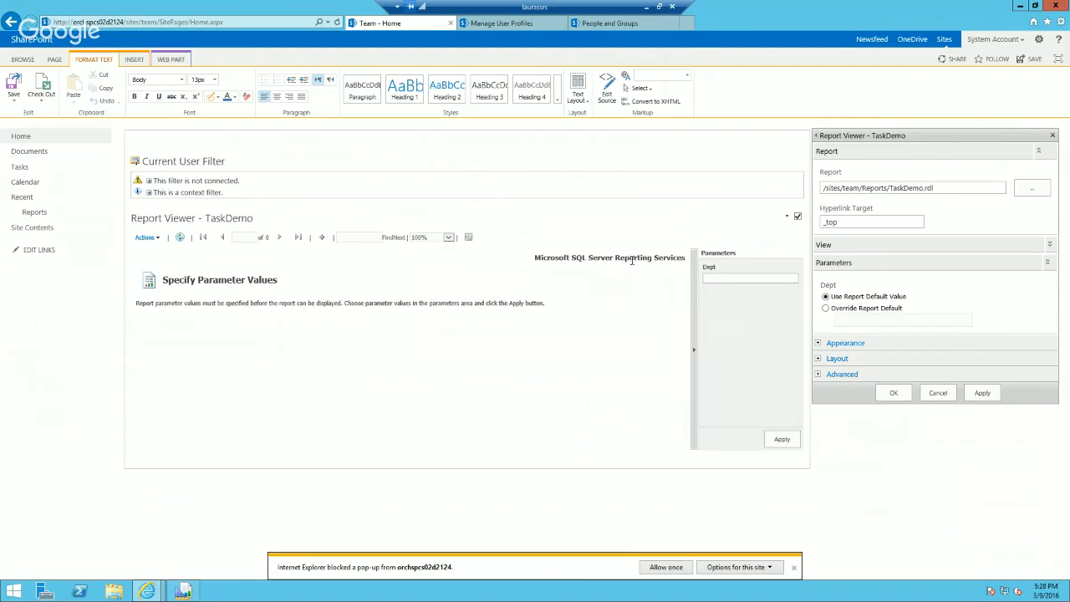
pyautogui.click(745, 572)
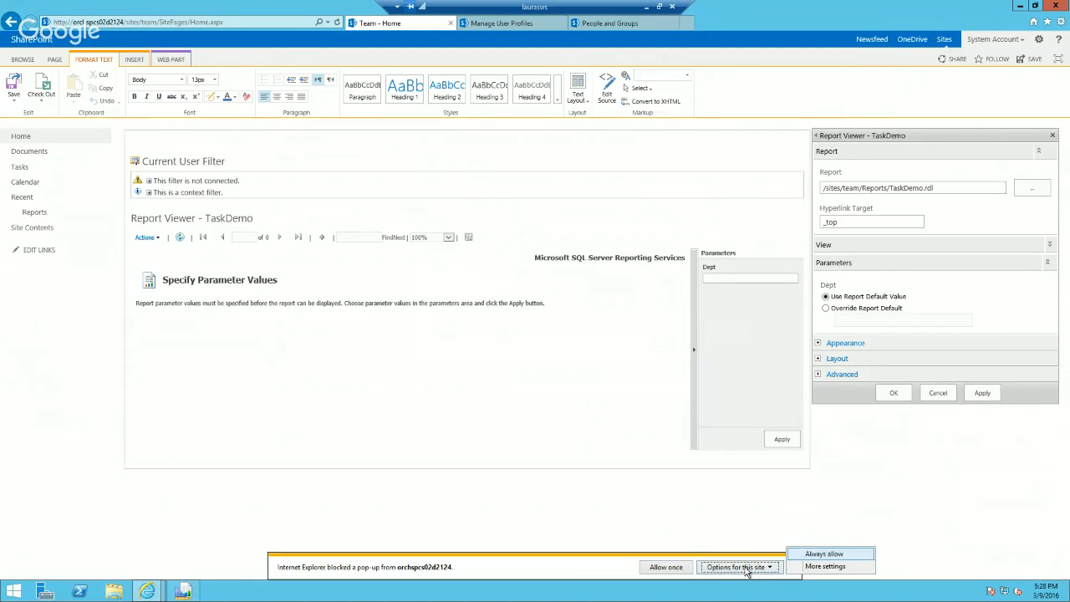
pyautogui.click(819, 554)
# Step: Finish the connection with Dept as the filtered parameter for the Current User Department filter
pyautogui.click(573, 341)
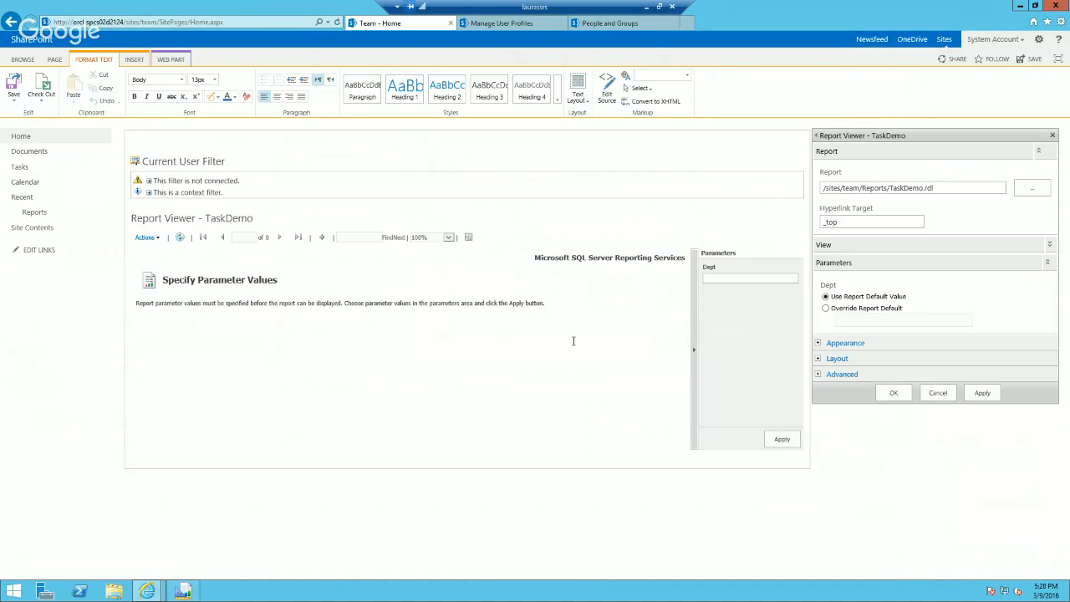
pyautogui.click(575, 350)
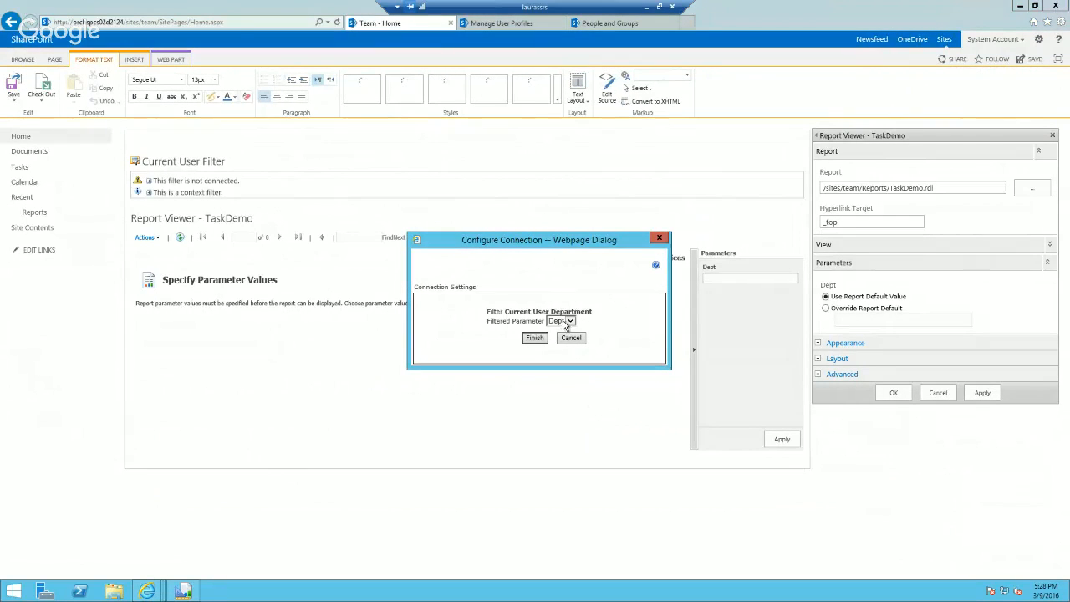
pyautogui.click(535, 338)
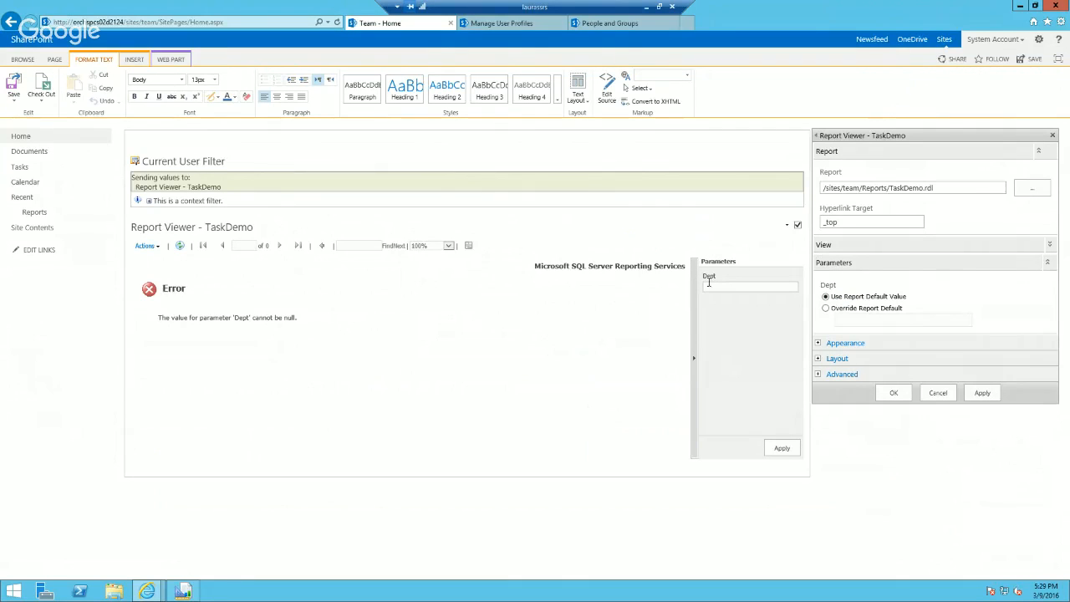
# Step: Close the Report Viewer properties, then reopen them and add a Text Filter web part from the Filters category to the page
pyautogui.click(894, 394)
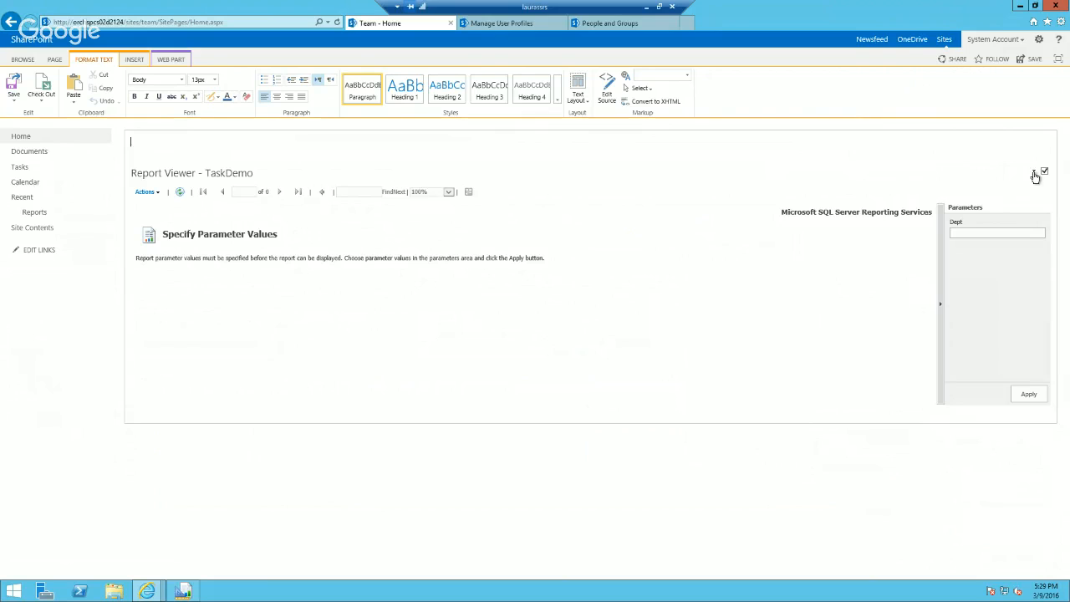
pyautogui.click(1033, 173)
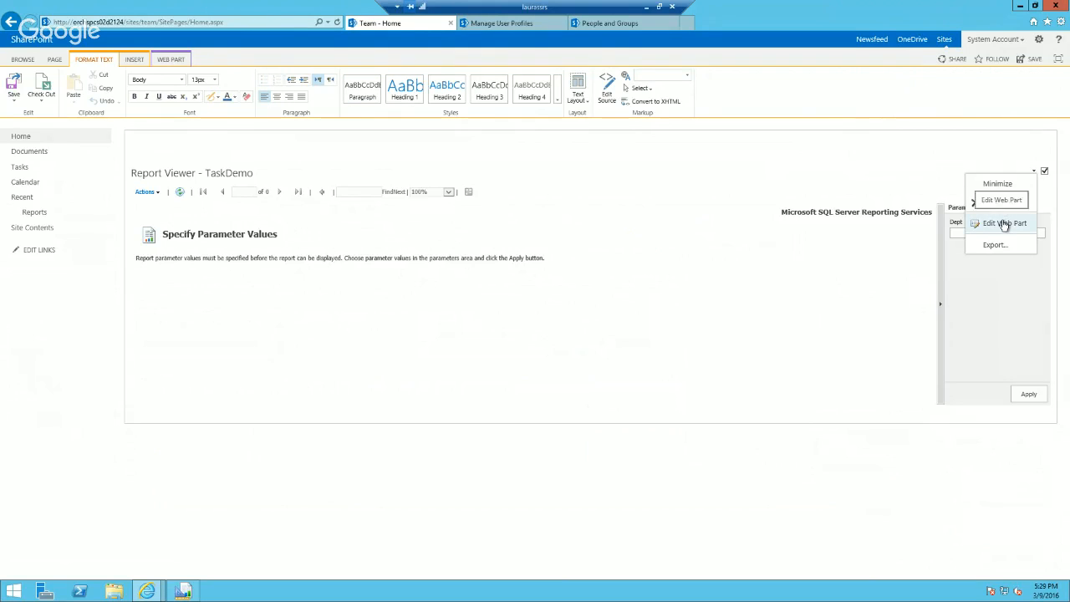
pyautogui.click(1005, 223)
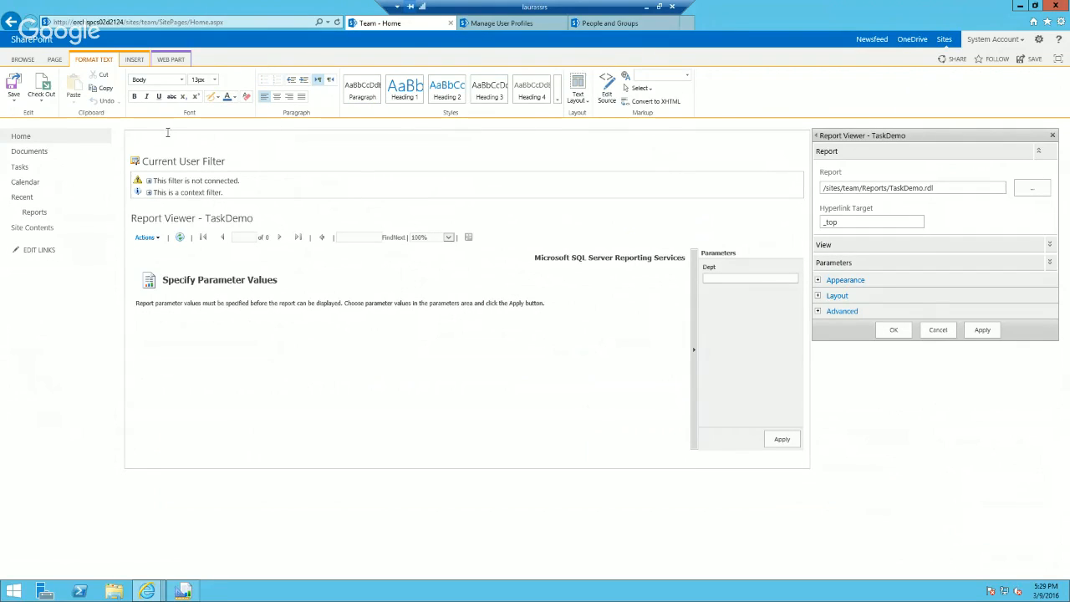
pyautogui.click(133, 60)
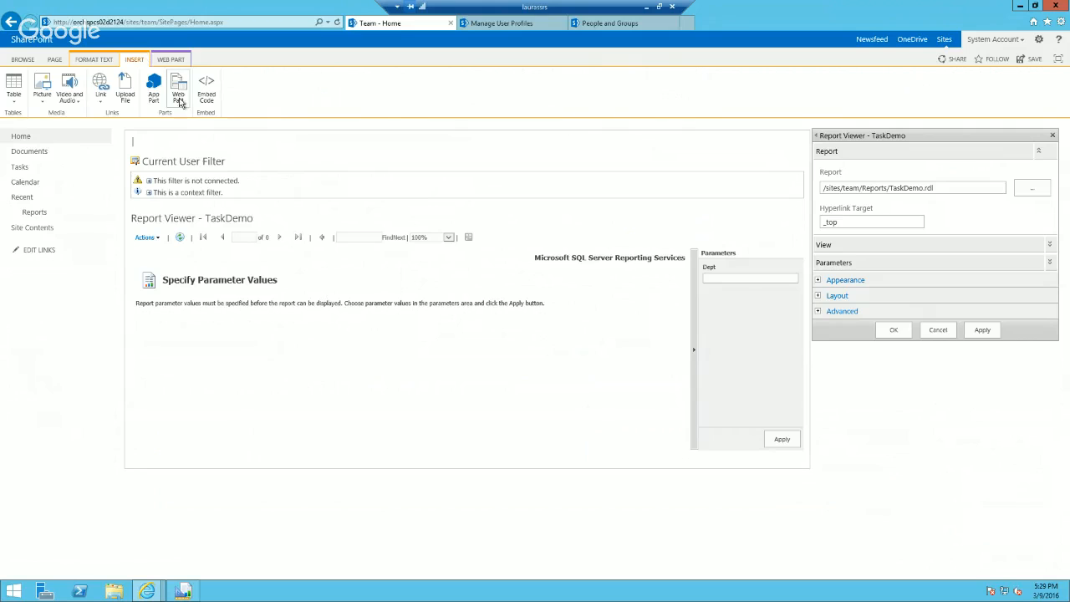
pyautogui.click(178, 94)
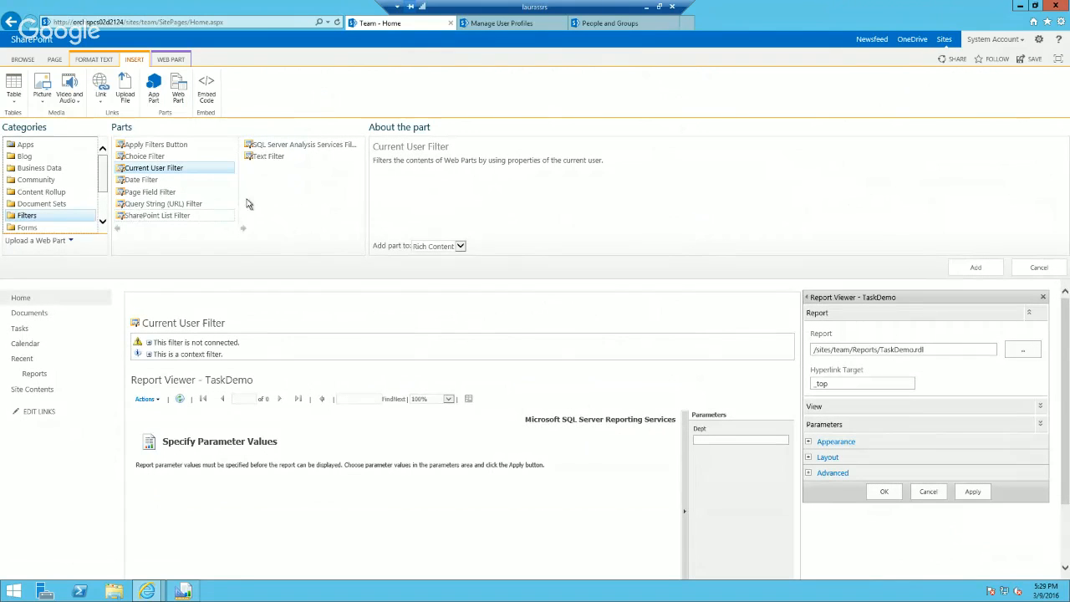
pyautogui.click(259, 159)
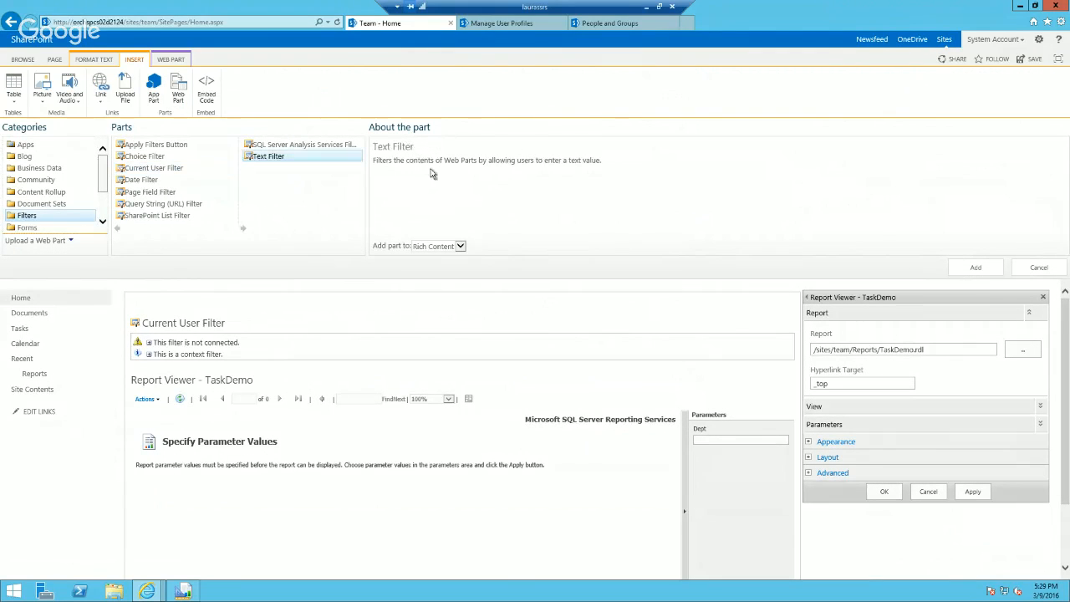
pyautogui.click(976, 268)
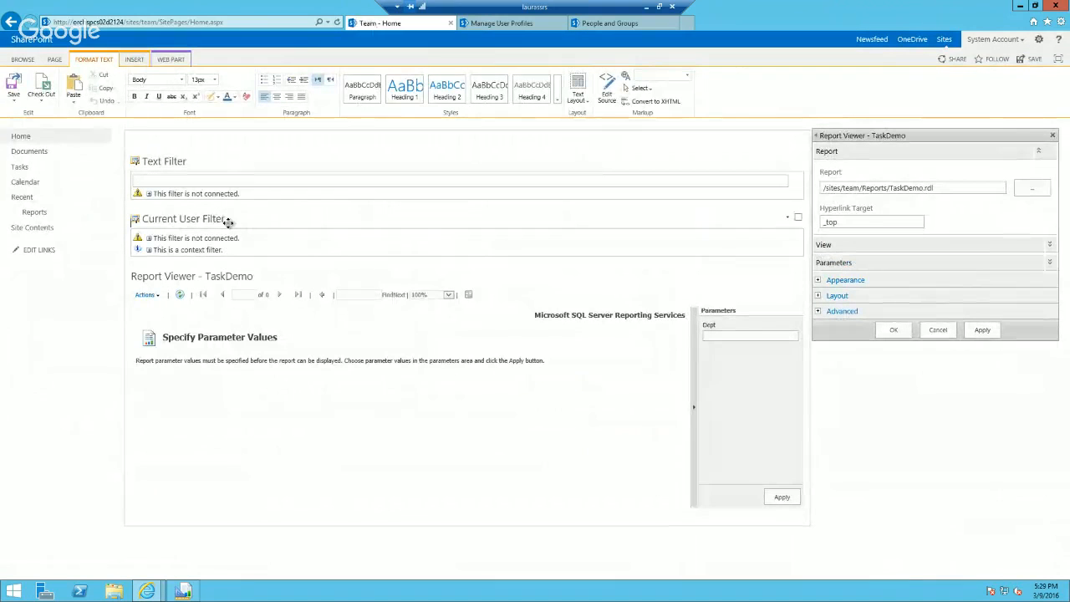
# Step: Connect the Current User Filter so that it sends its default value to the Text Filter
pyautogui.click(788, 219)
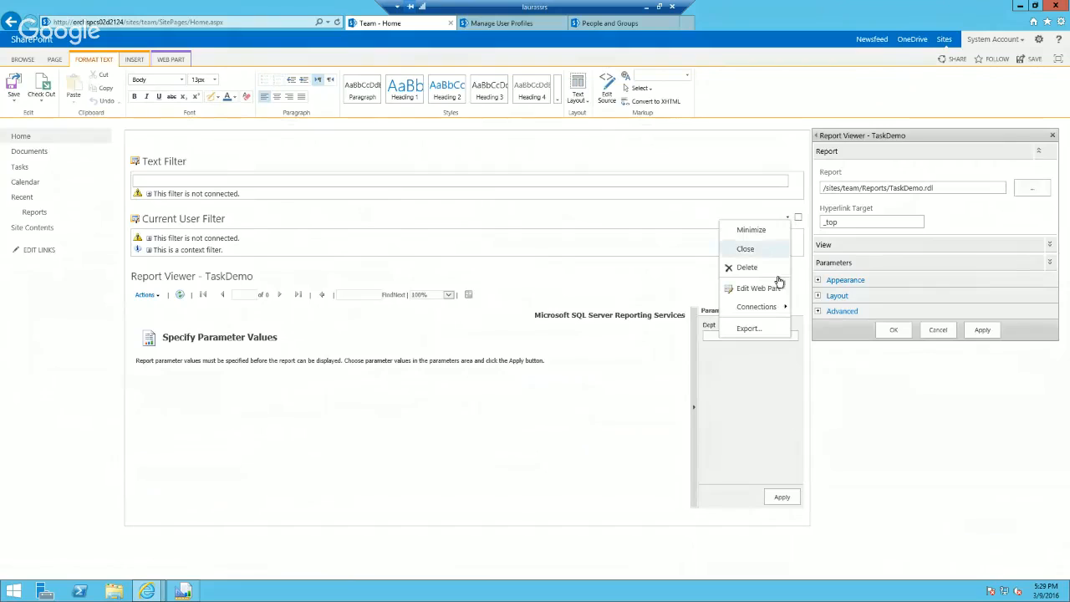
pyautogui.moveTo(771, 306)
pyautogui.moveTo(873, 308)
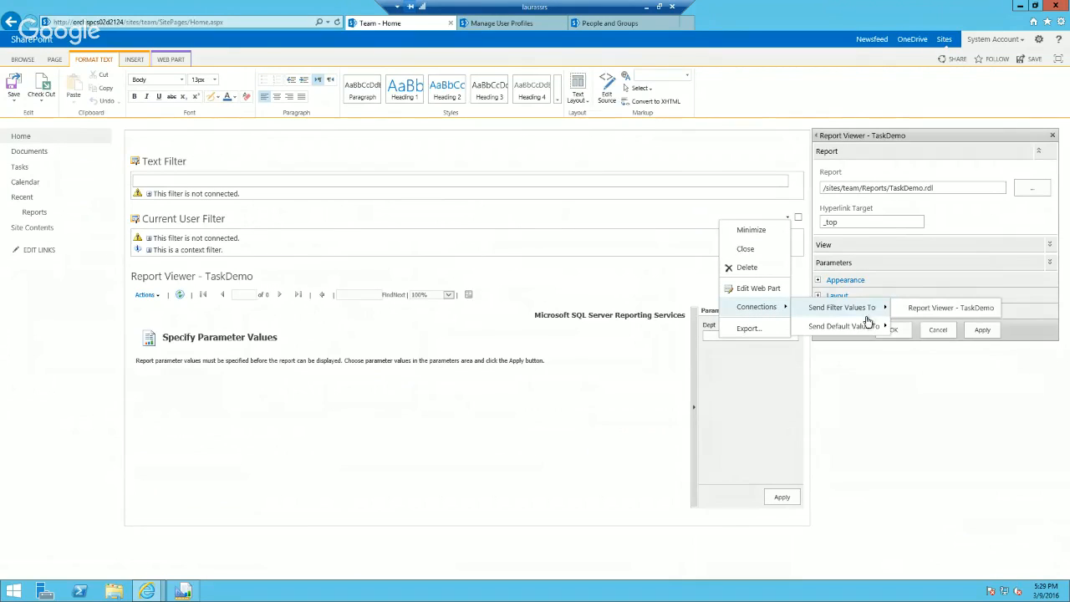
pyautogui.moveTo(865, 326)
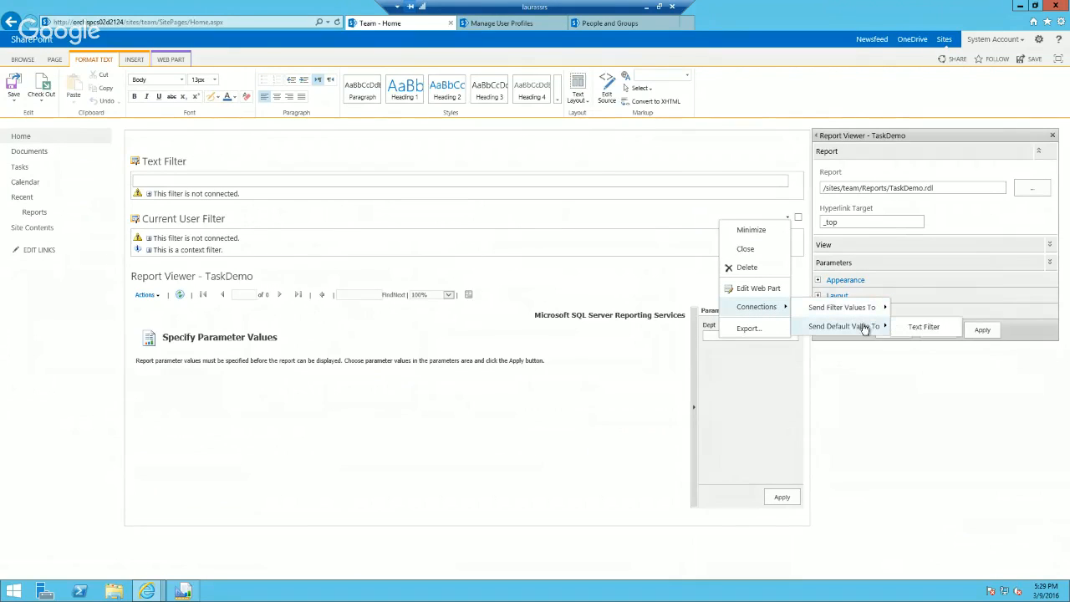
pyautogui.click(922, 327)
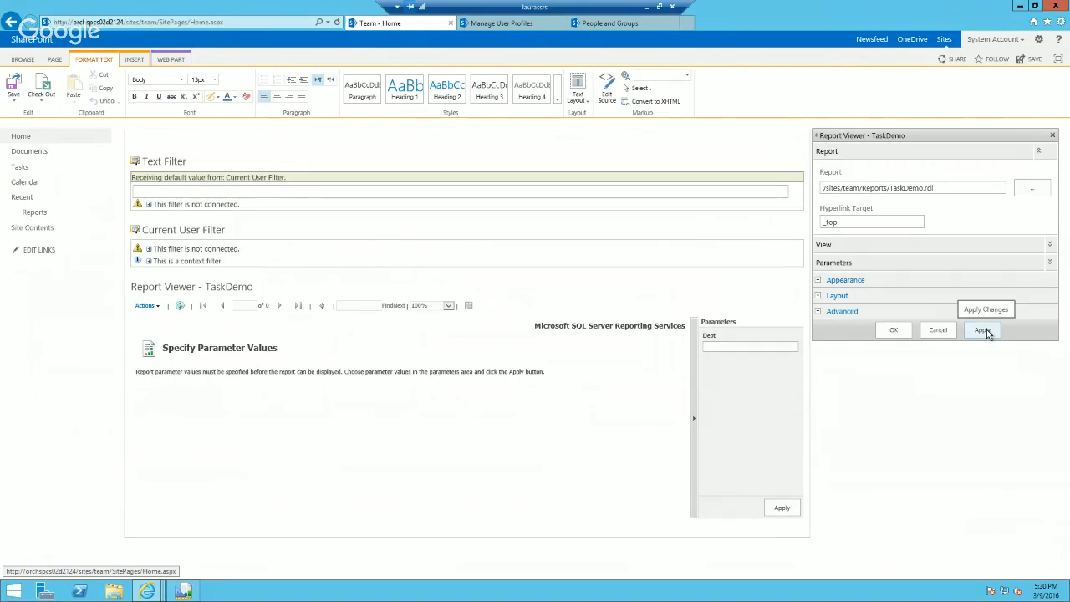
# Step: Open the Current User Filter's properties and confirm them with Department as the SharePoint profile value
pyautogui.click(796, 229)
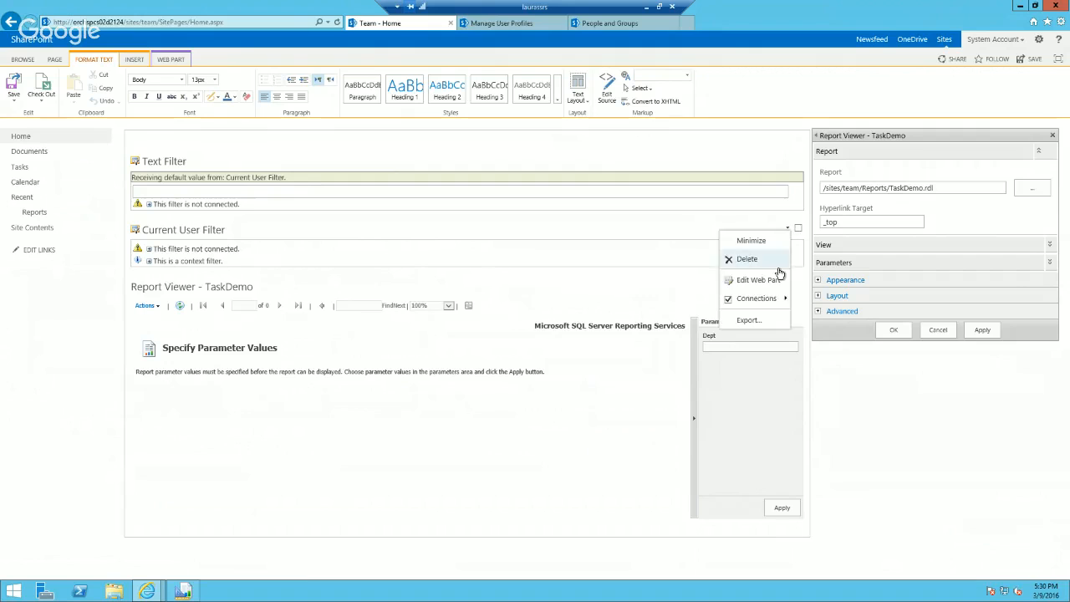
pyautogui.click(774, 282)
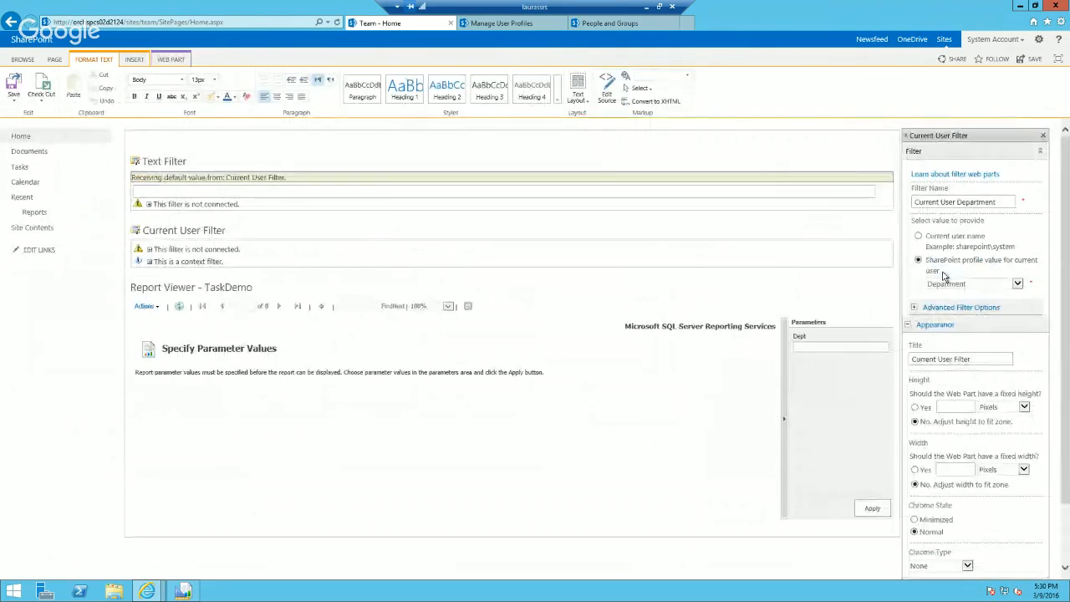
pyautogui.click(972, 284)
pyautogui.click(972, 280)
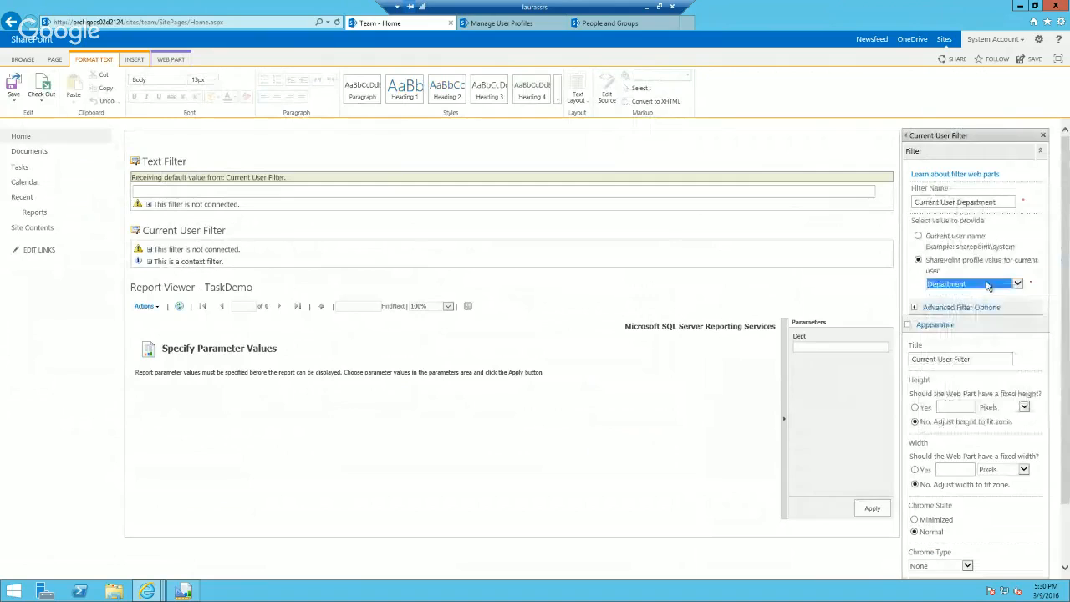
pyautogui.scroll(-2, 974, 335)
pyautogui.click(933, 551)
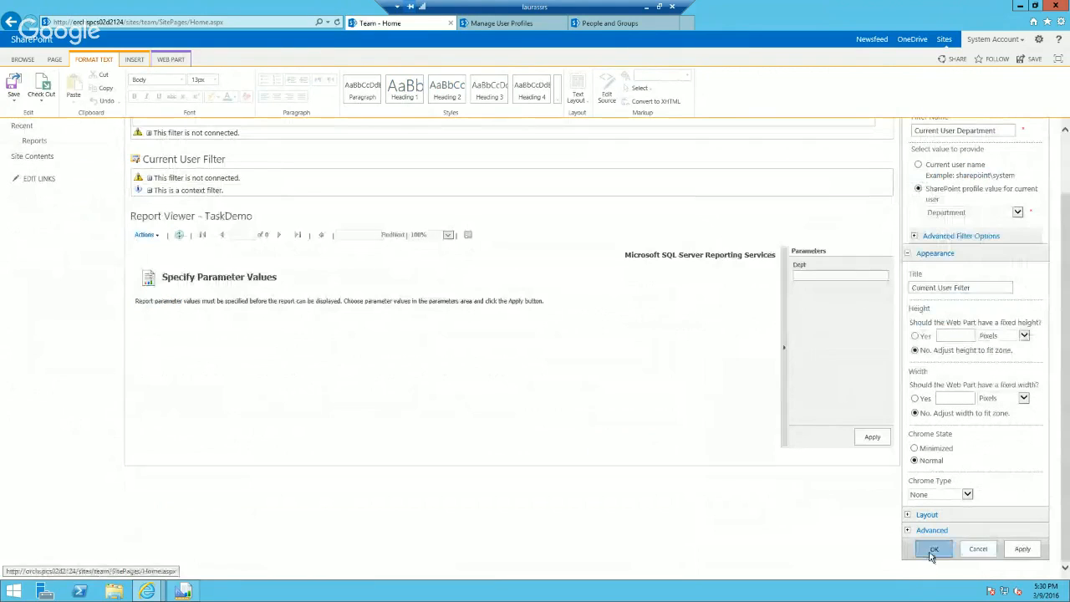
# Step: Save the home page, choosing Merge Changes for the save conflict, and save the version in the new window
pyautogui.click(13, 86)
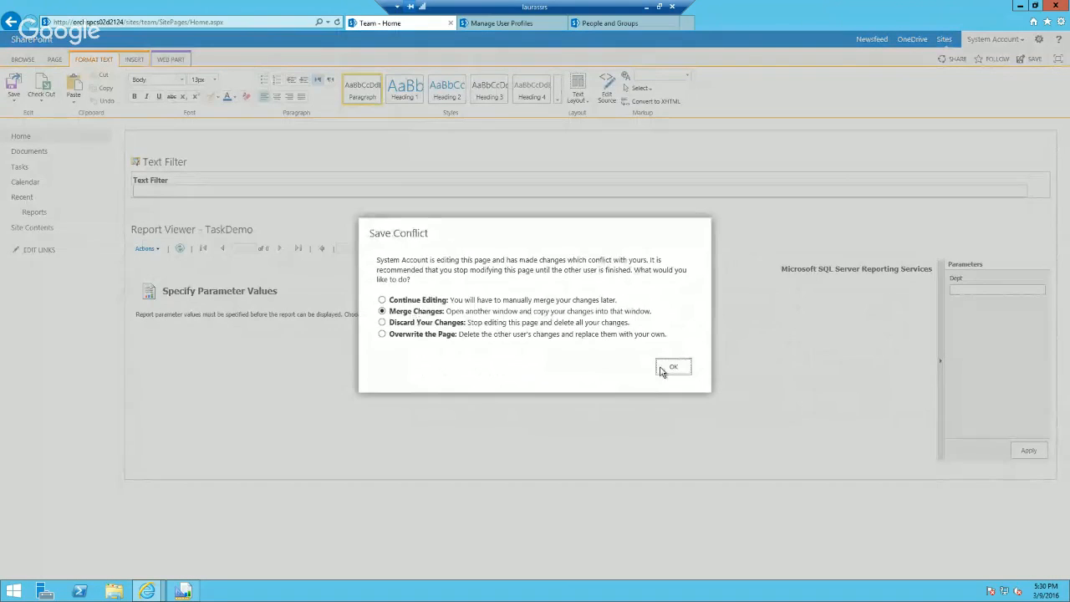
pyautogui.click(673, 366)
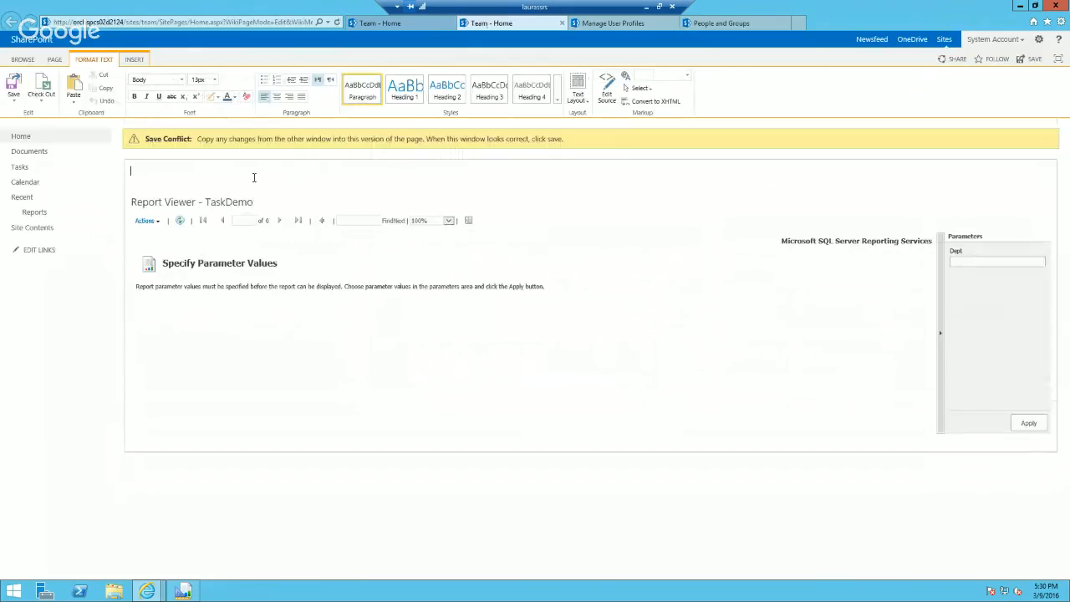
pyautogui.hotkey('ctrl', 's')
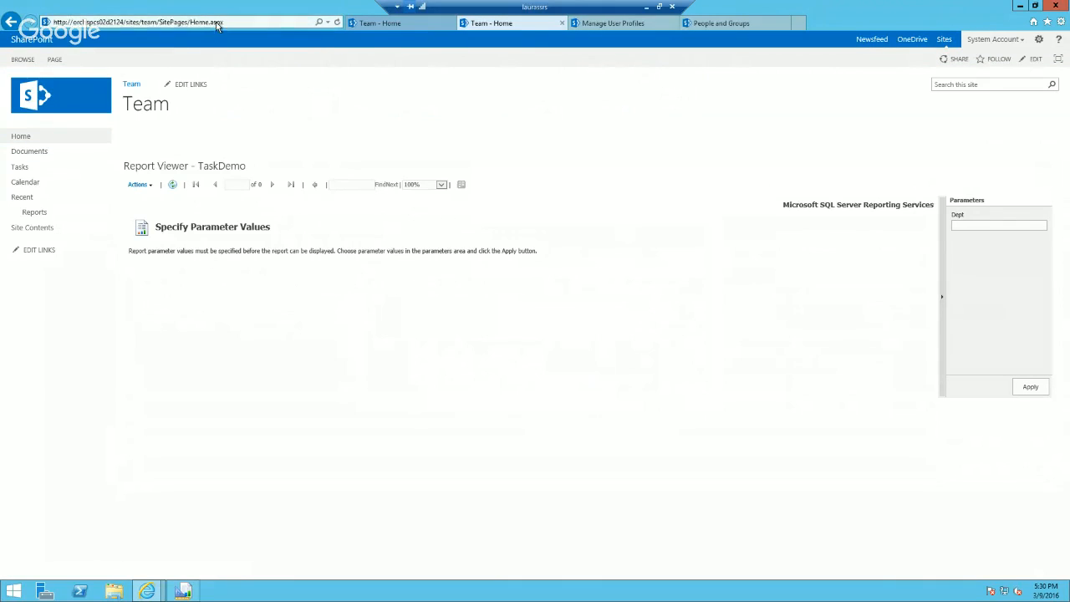
# Step: Reopen the home page for editing with the Report Viewer's properties and add a Text Filter web part from the Filters category
pyautogui.click(54, 59)
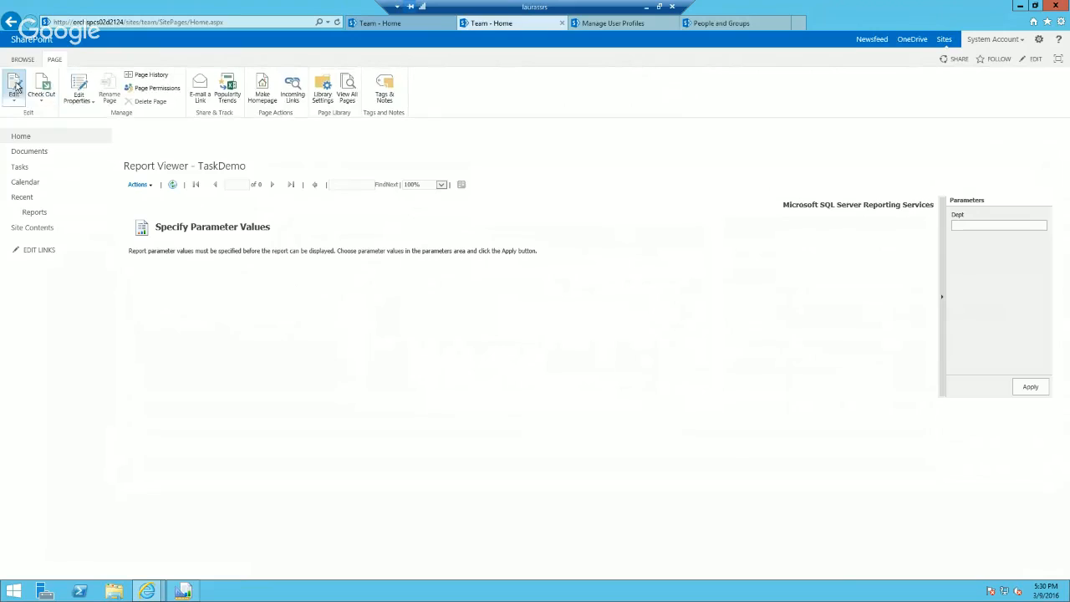
pyautogui.click(14, 85)
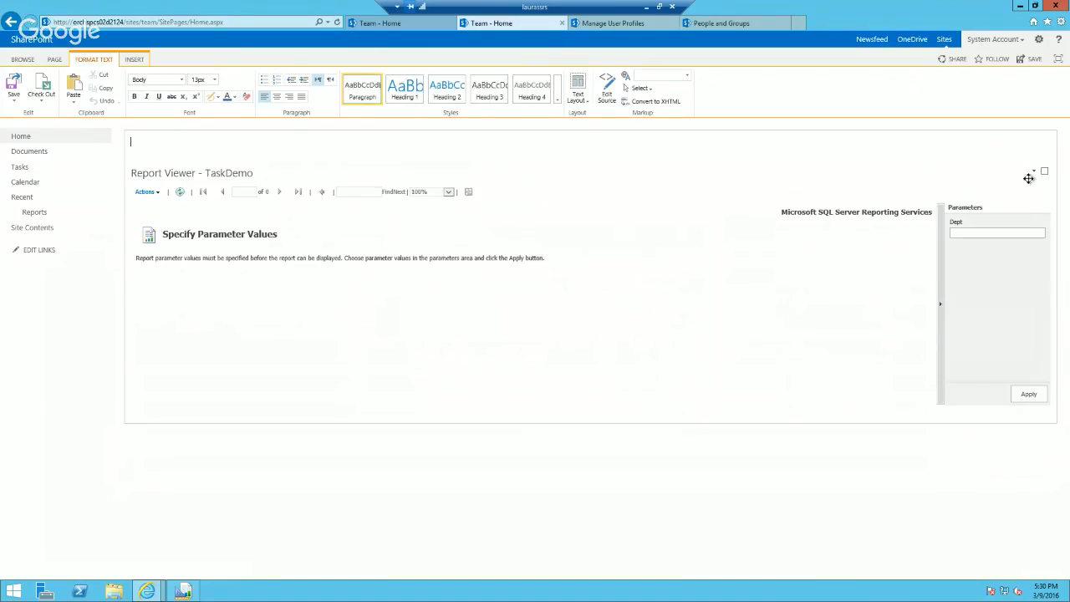
pyautogui.click(1034, 173)
pyautogui.click(1006, 224)
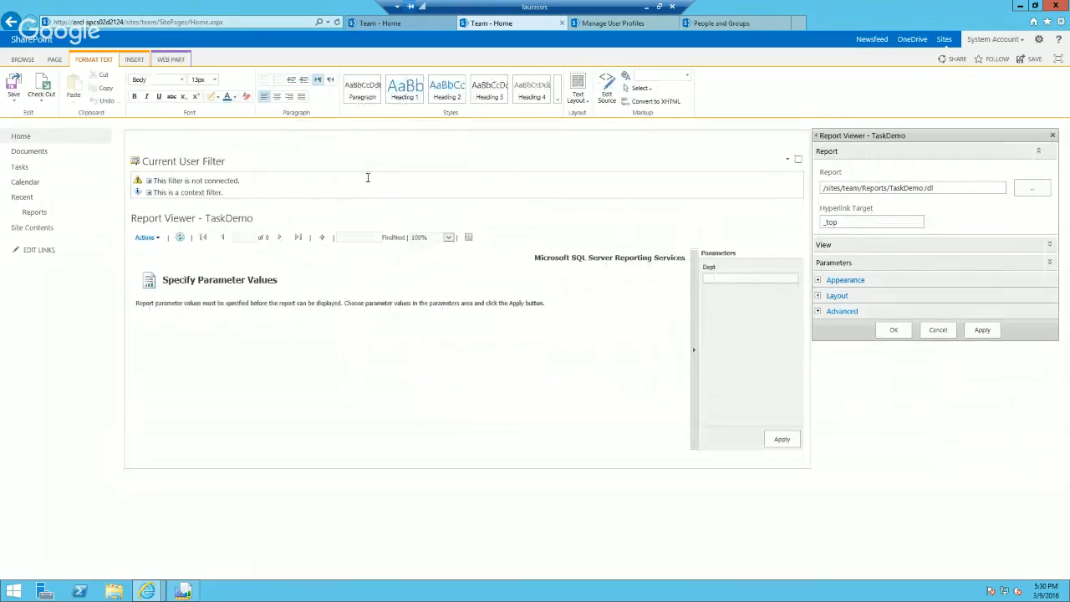
pyautogui.click(134, 60)
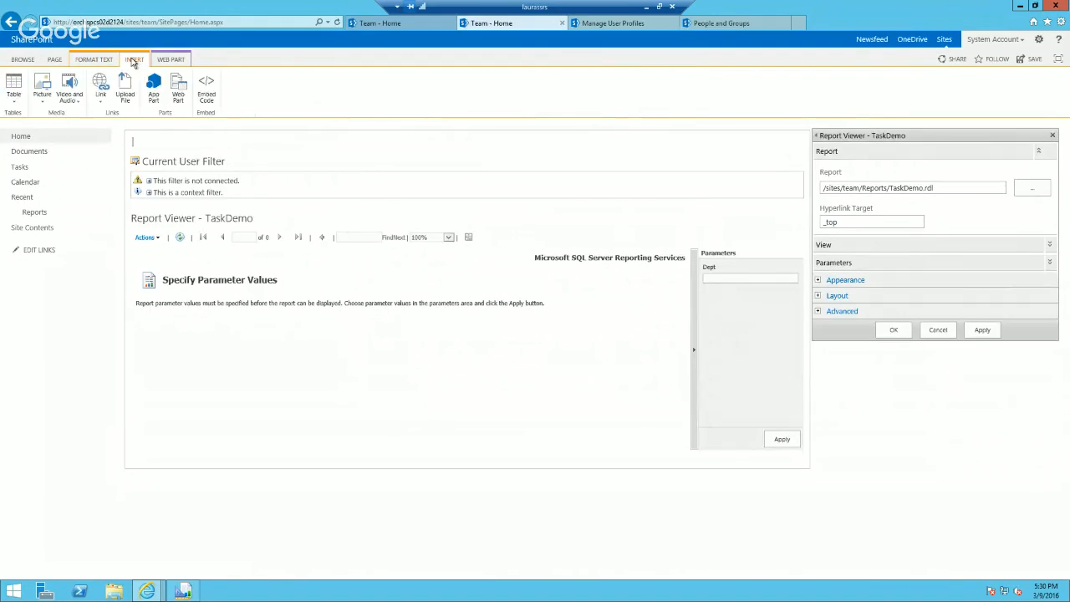
pyautogui.click(178, 94)
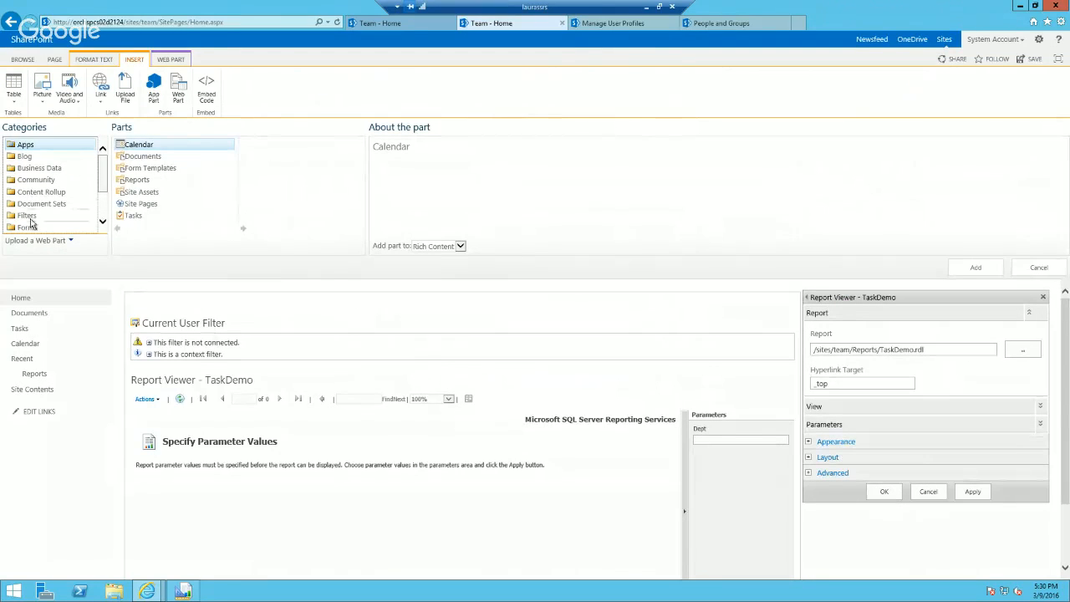
pyautogui.click(27, 216)
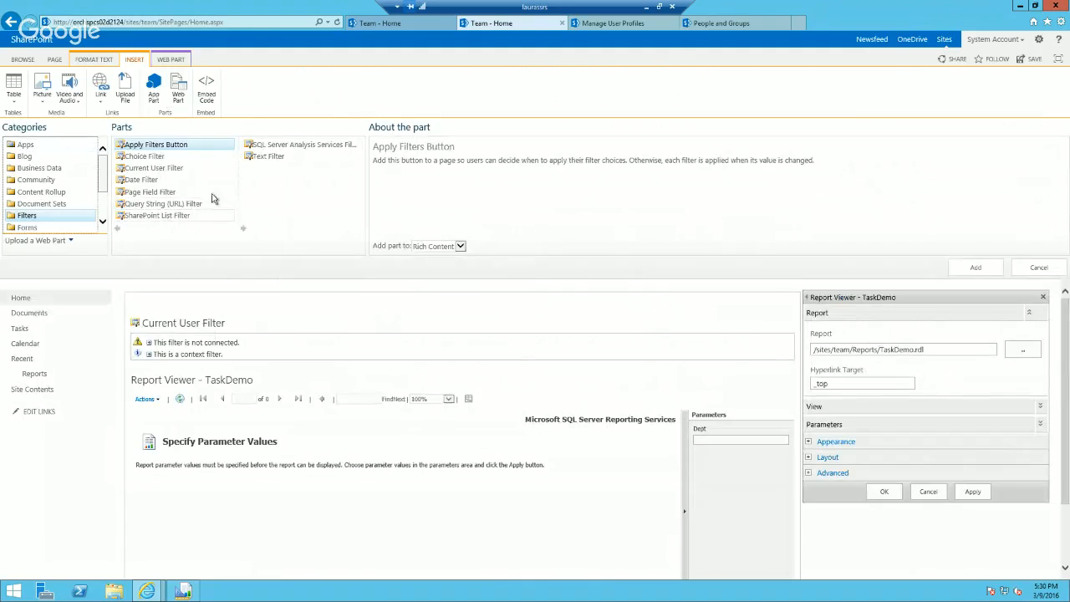
pyautogui.click(274, 157)
pyautogui.click(975, 267)
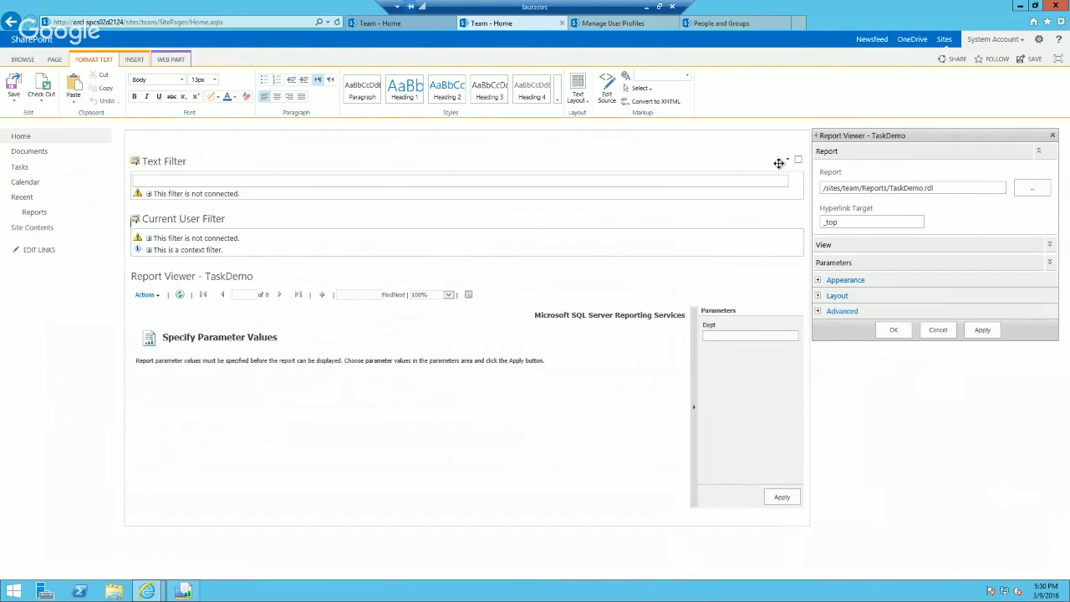
# Step: Have the Text Filter get its default value from the Current User Filter, confirm the web part properties and save the page
pyautogui.click(788, 162)
pyautogui.moveTo(764, 248)
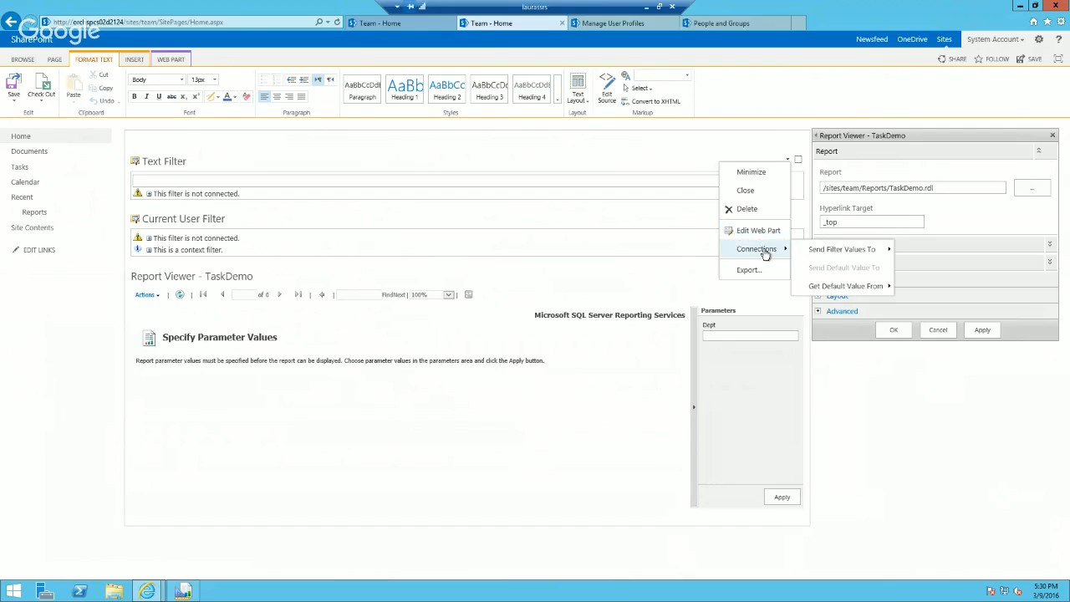
pyautogui.moveTo(857, 290)
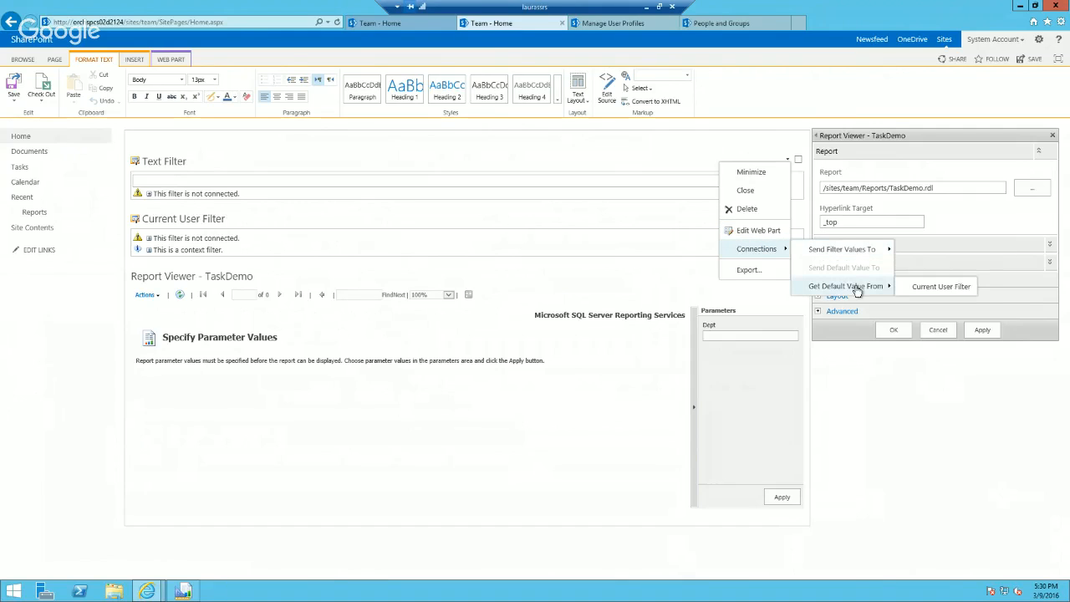
pyautogui.click(929, 286)
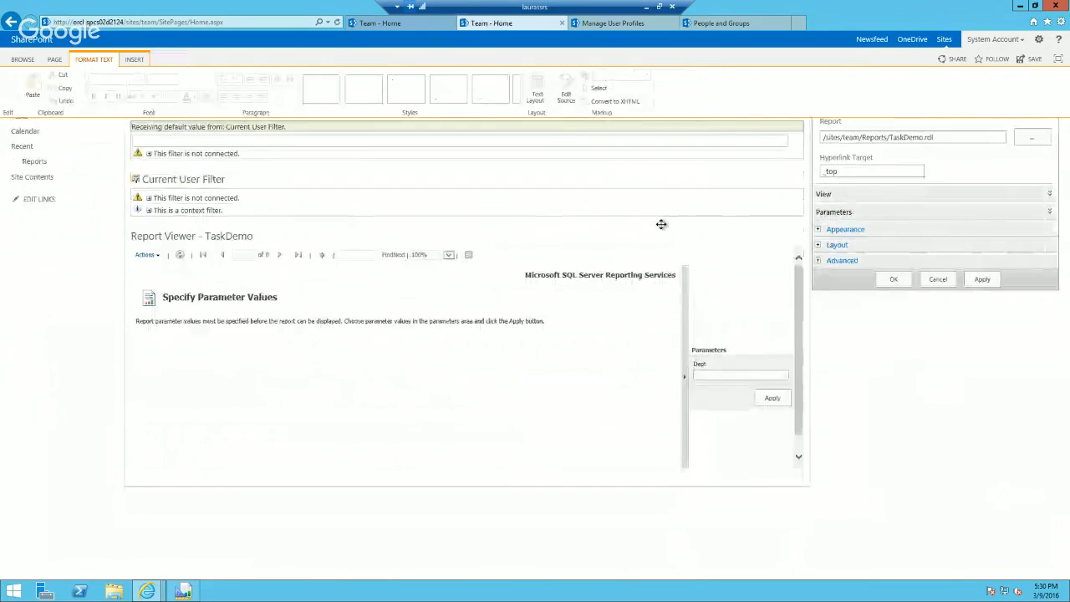
pyautogui.click(895, 329)
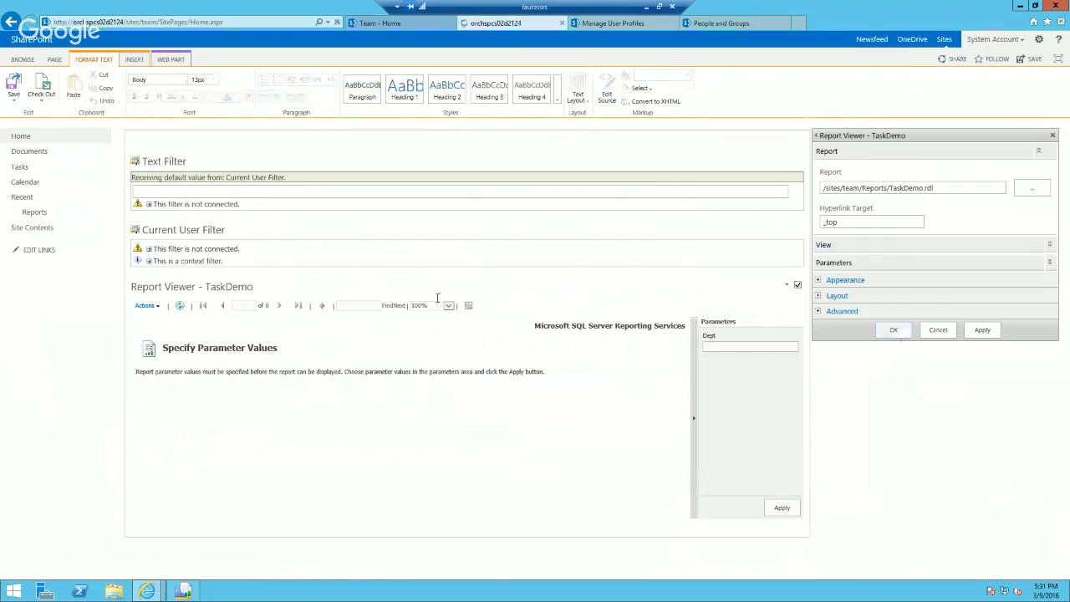
pyautogui.click(14, 86)
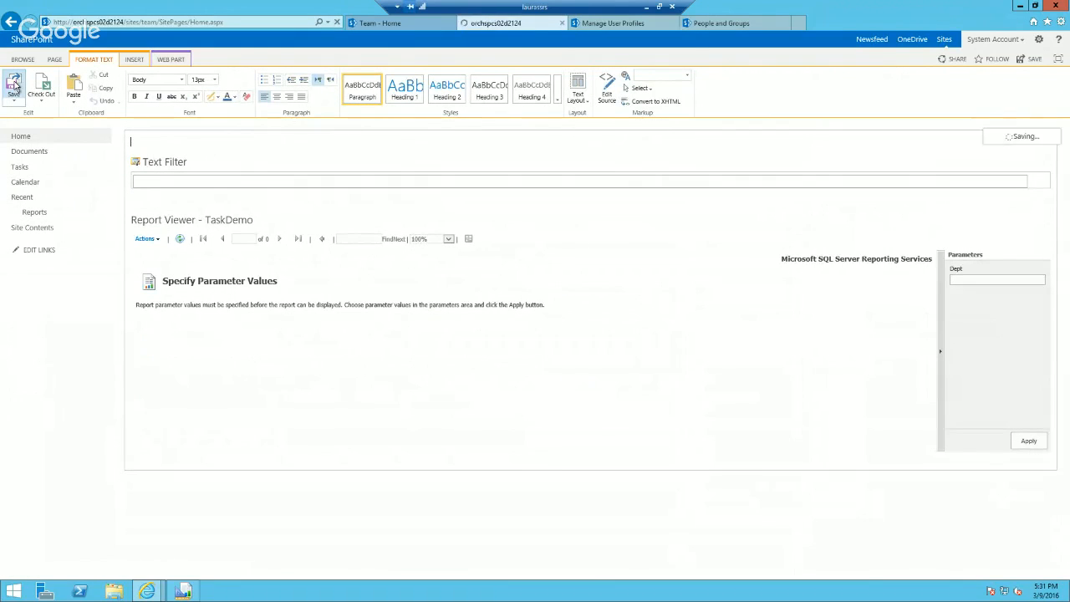
# Step: Reopen the team home page for editing and open the Text Filter web part's properties
pyautogui.click(54, 59)
pyautogui.click(15, 84)
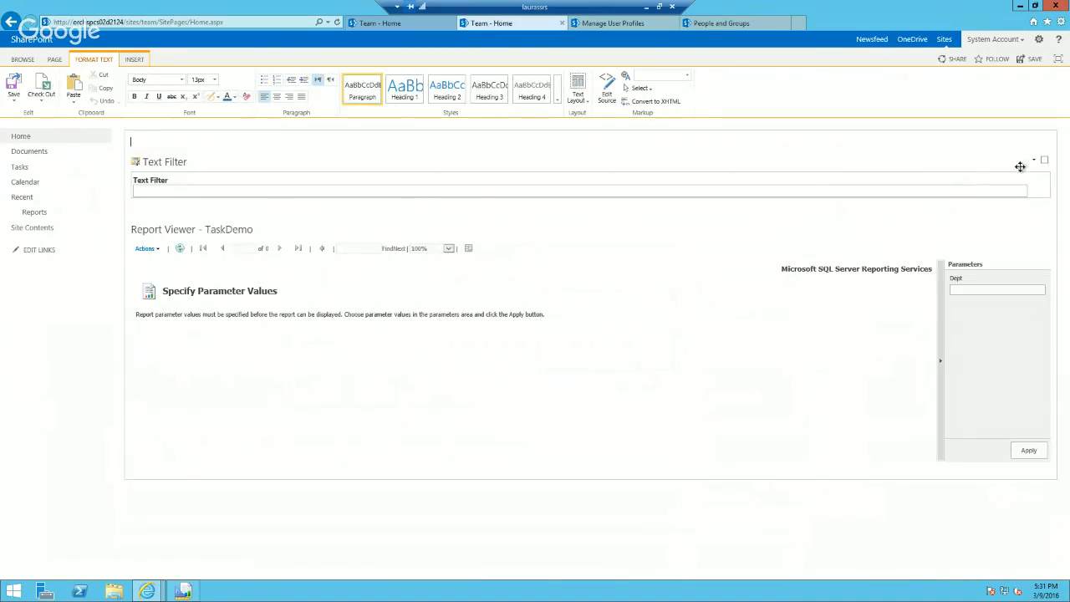
pyautogui.click(1034, 159)
pyautogui.click(1011, 213)
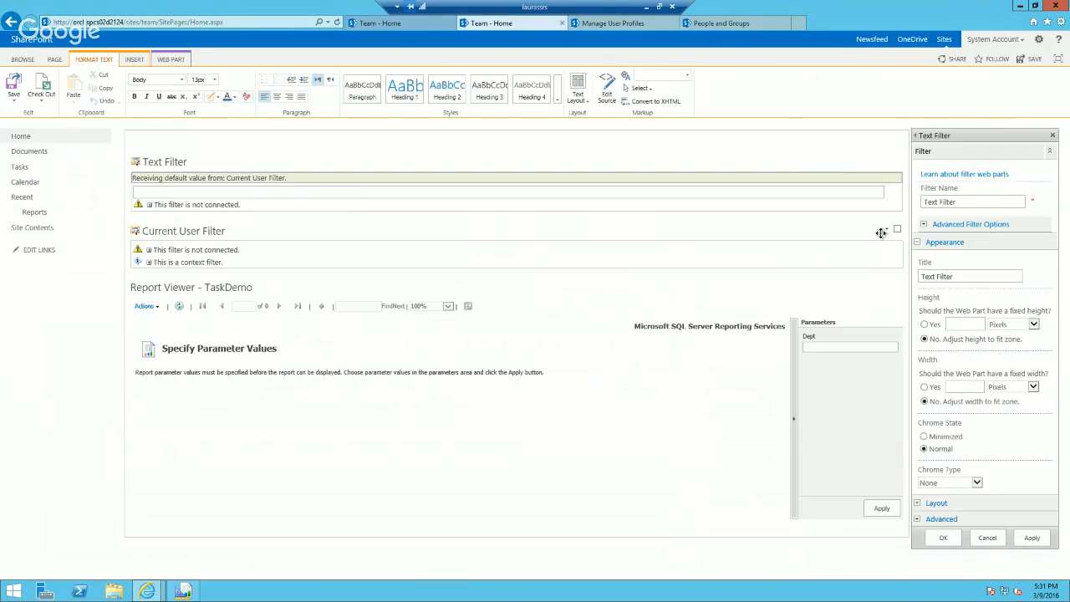
# Step: Set the Current User Filter's SharePoint profile value to Manager, confirm the web part properties and save the page
pyautogui.click(887, 235)
pyautogui.click(868, 285)
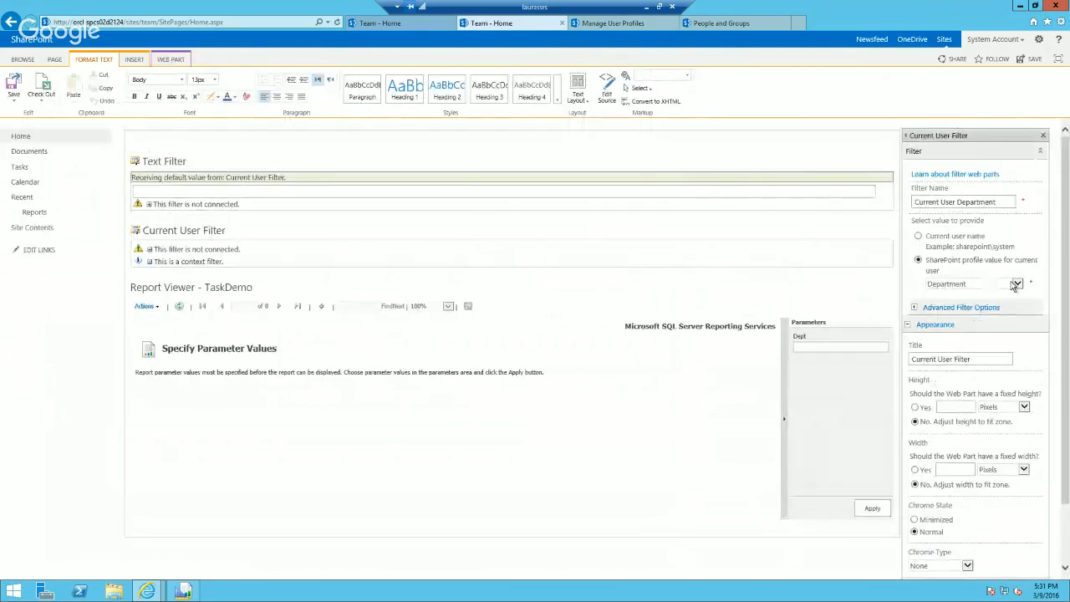
pyautogui.click(1011, 282)
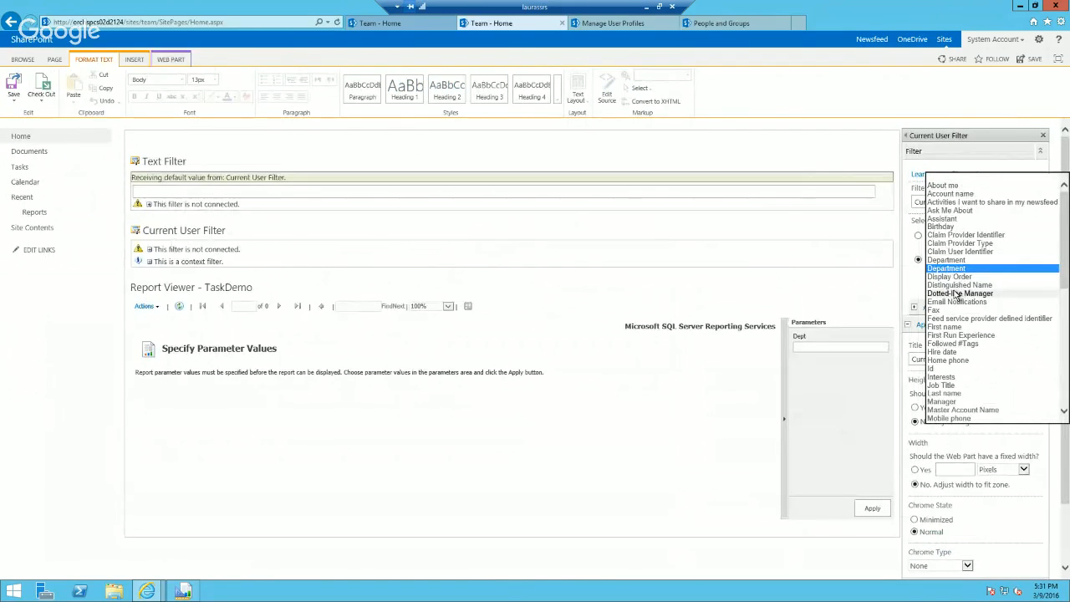
pyautogui.click(956, 402)
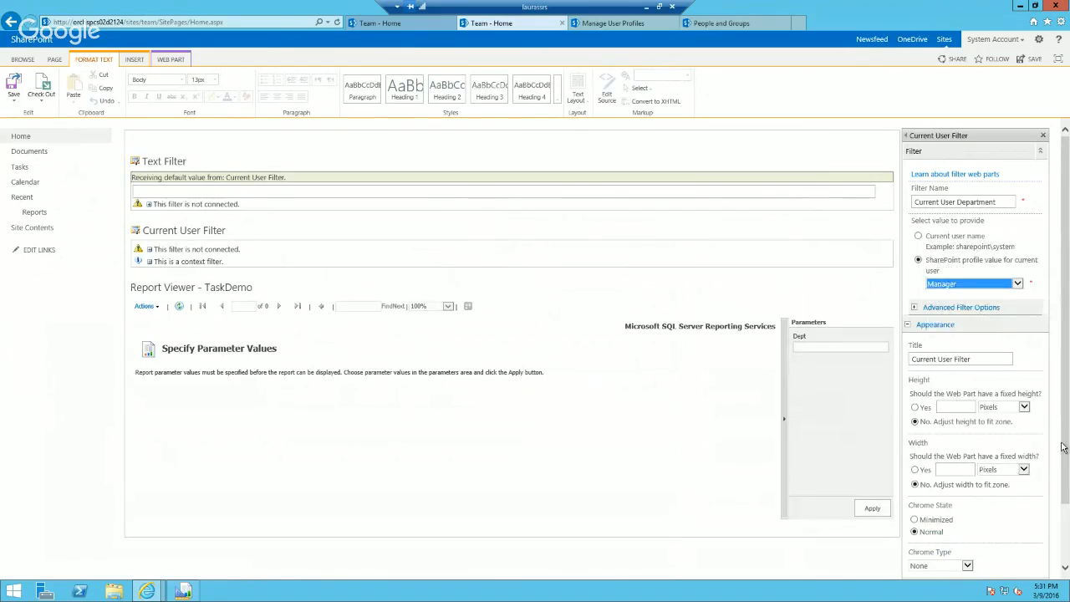
pyautogui.scroll(-2, 1054, 443)
pyautogui.click(949, 548)
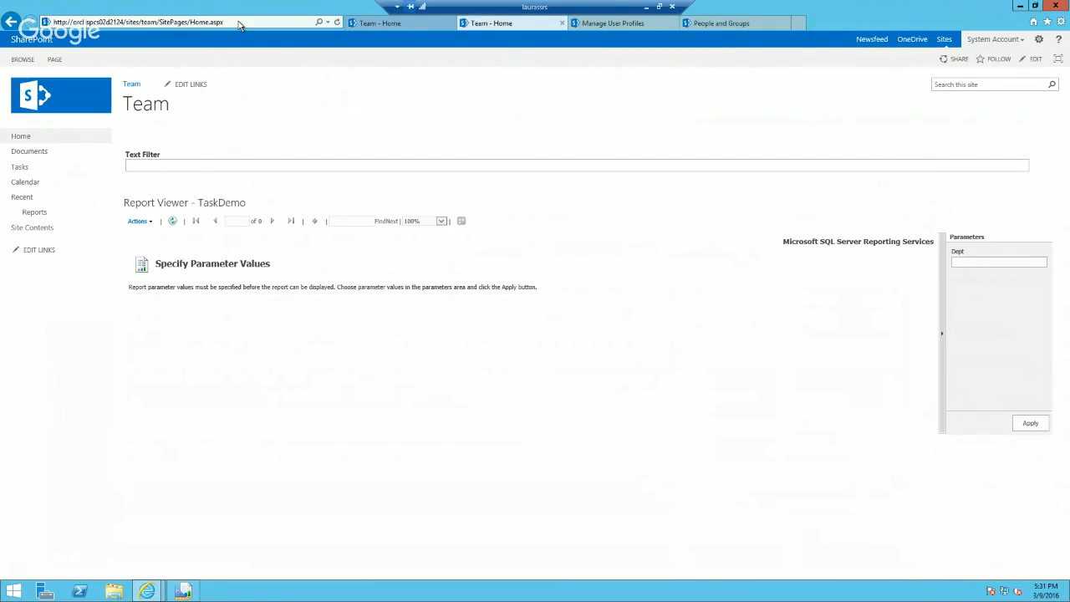
# Step: Open a new InPrivate Browsing window from the browser
pyautogui.click(1039, 40)
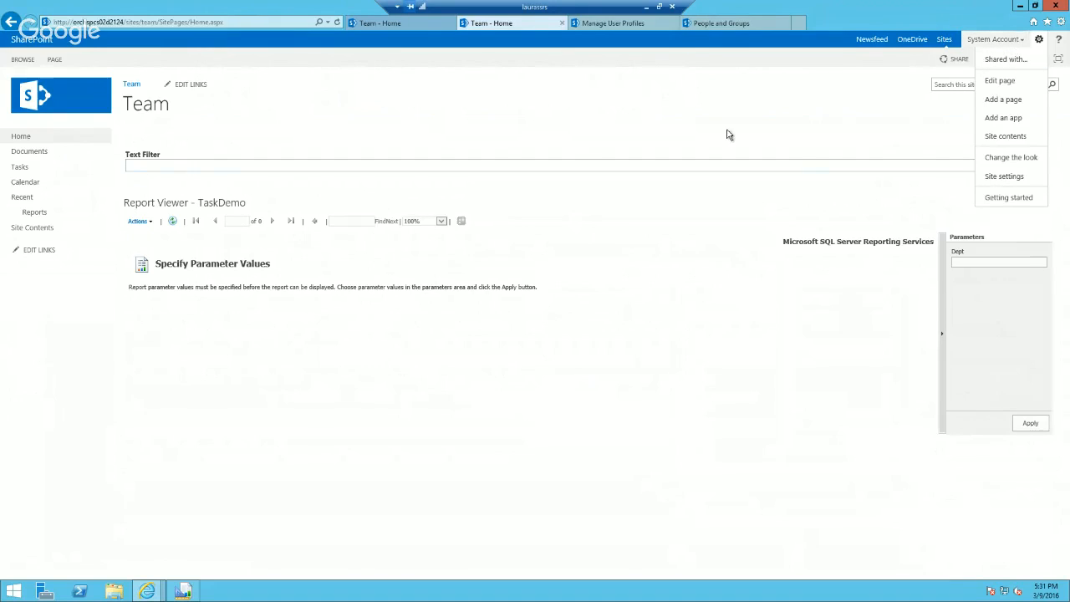
pyautogui.click(916, 136)
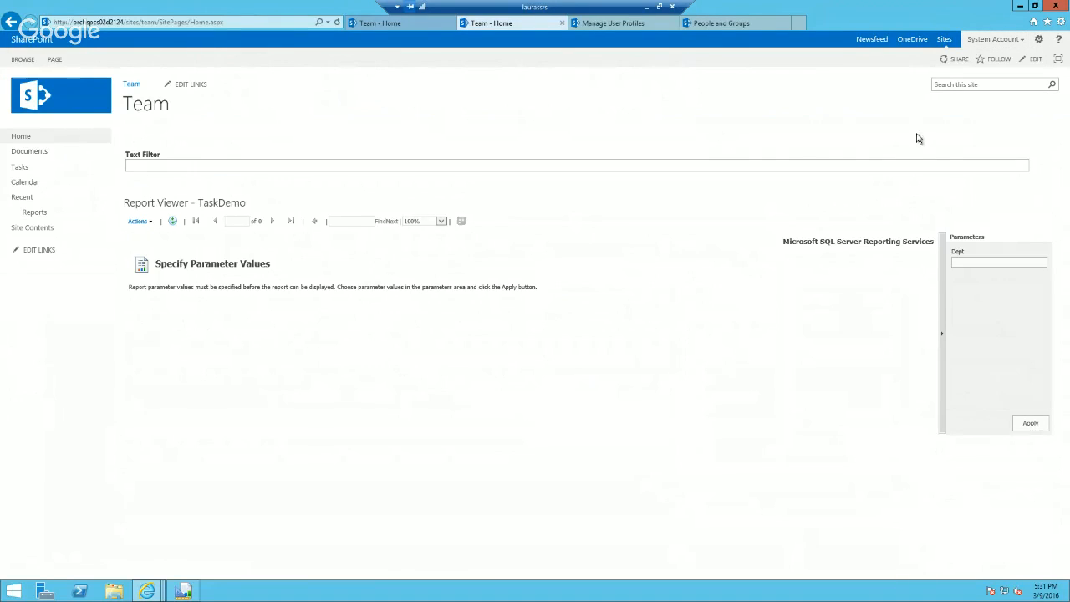
pyautogui.click(1061, 23)
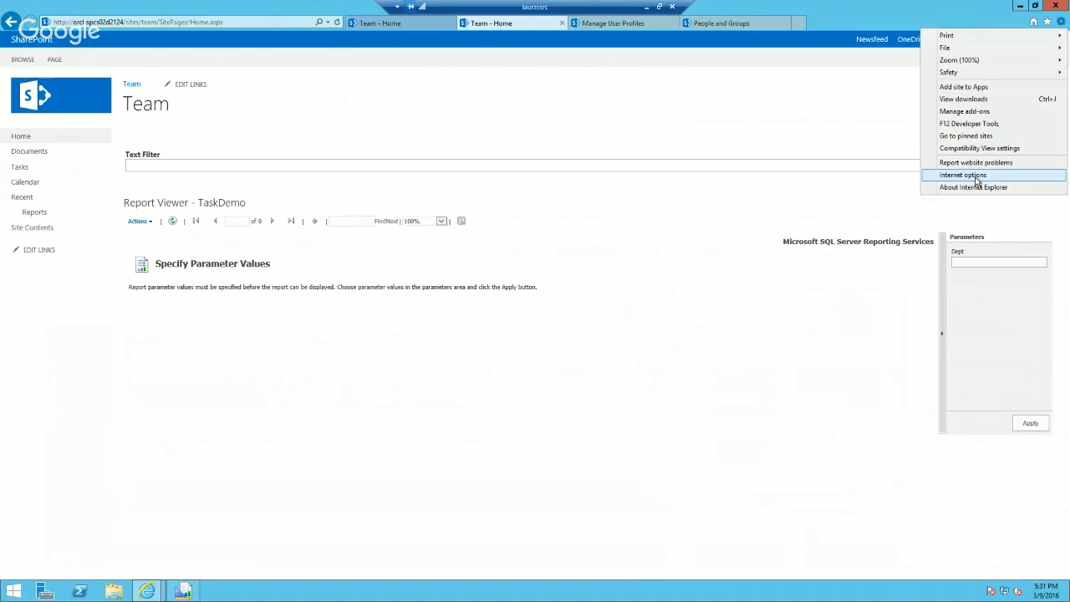
pyautogui.moveTo(945, 73)
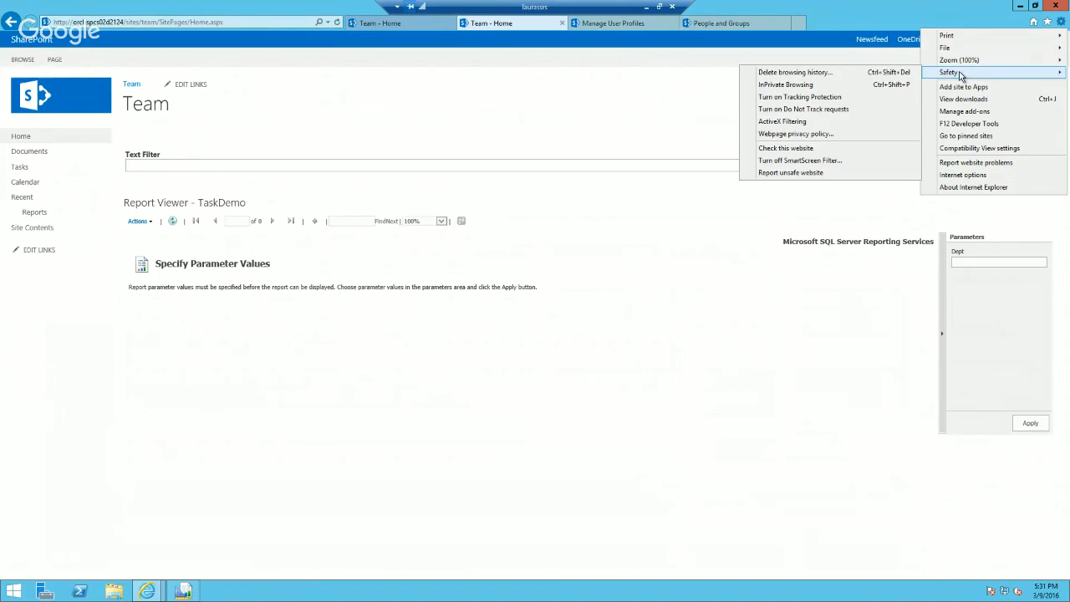
pyautogui.click(786, 85)
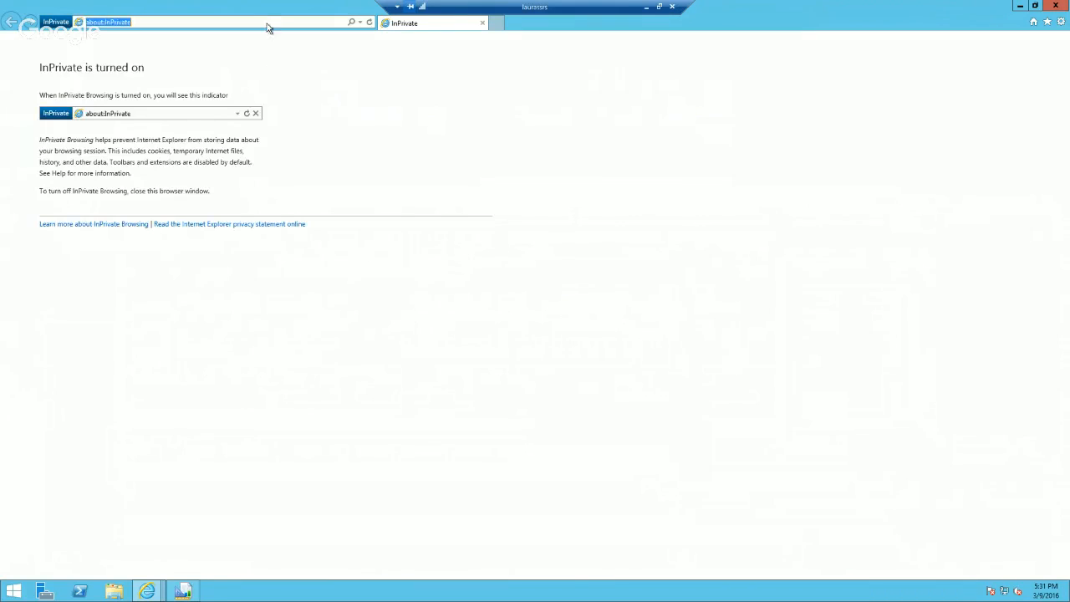
pyautogui.click(146, 591)
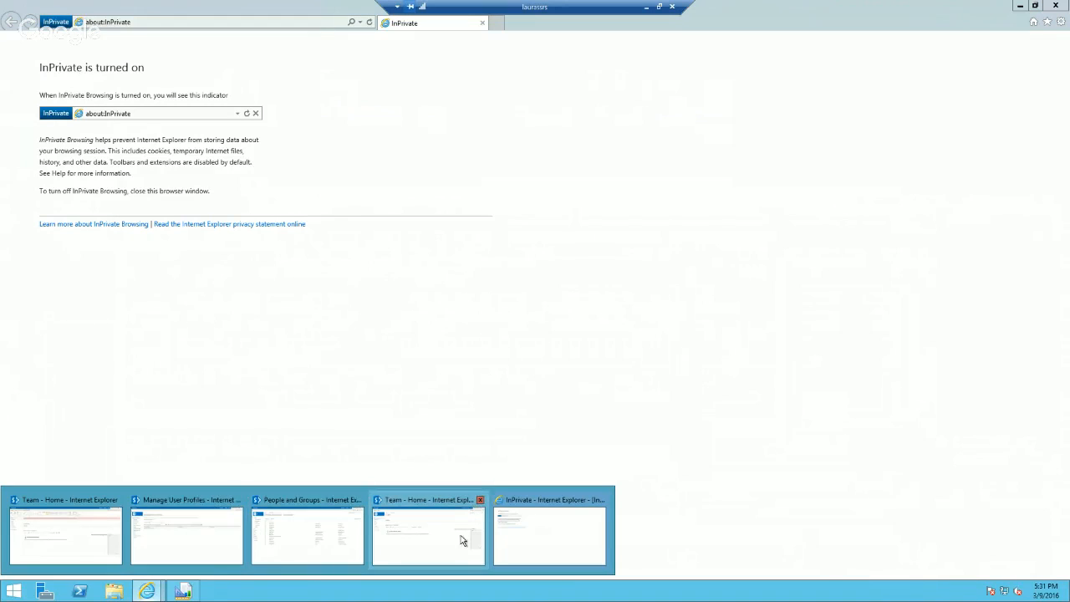
pyautogui.click(447, 535)
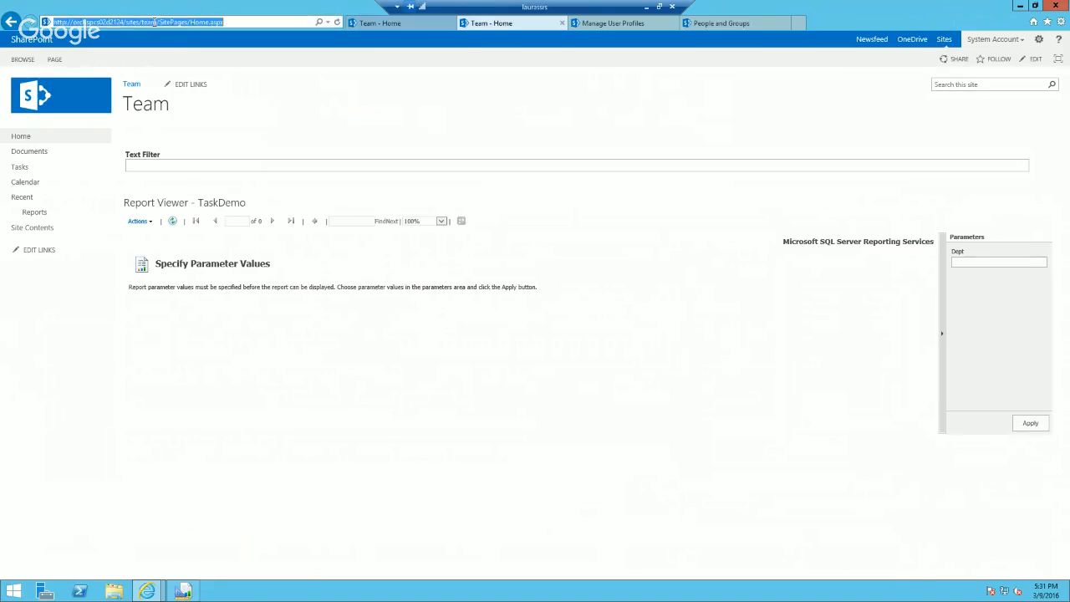
pyautogui.moveTo(156, 22); pyautogui.dragTo(52, 19)
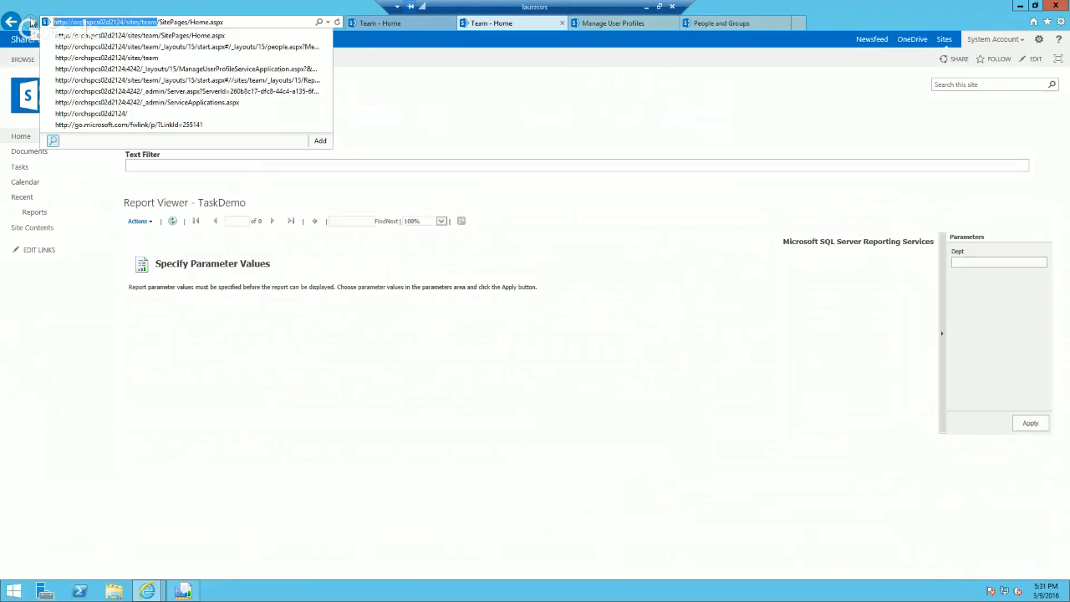
pyautogui.click(148, 591)
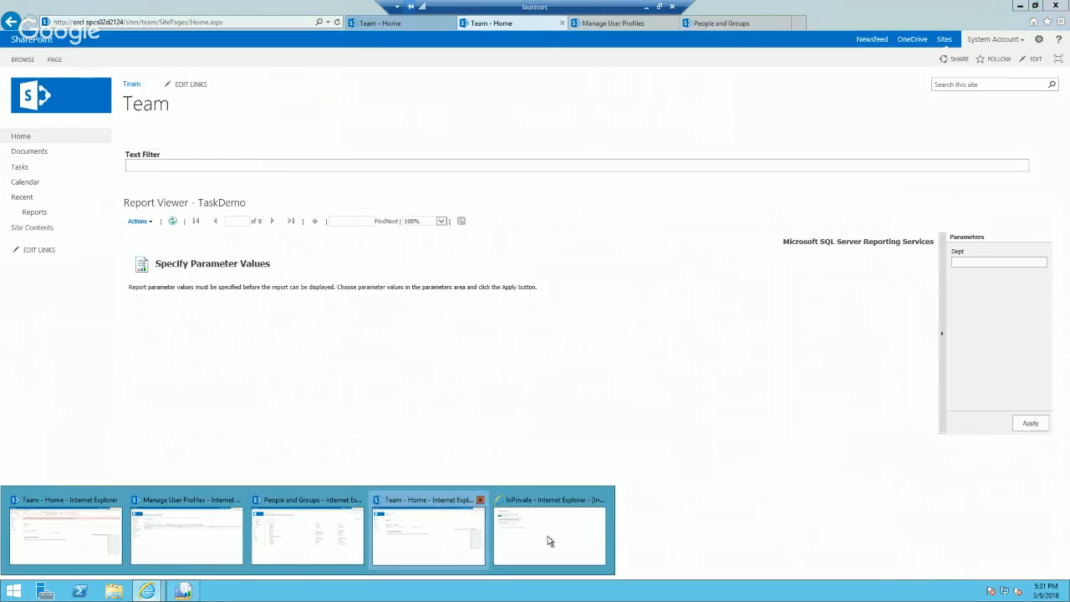
pyautogui.click(565, 533)
pyautogui.click(219, 20)
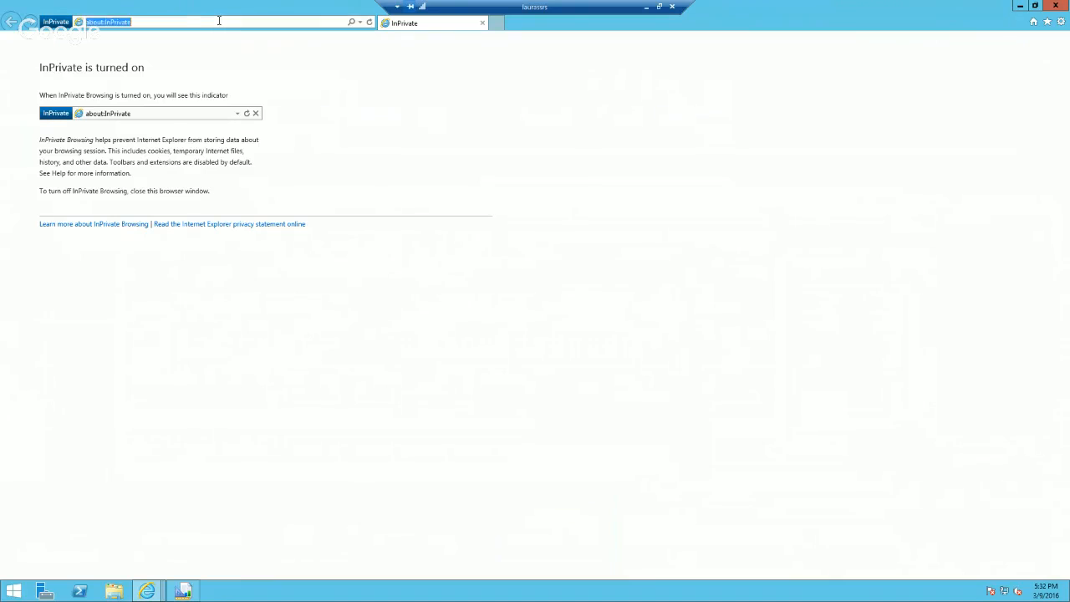
pyautogui.write('http://orchspcs02d2124/sites/team/')
pyautogui.press('Return')
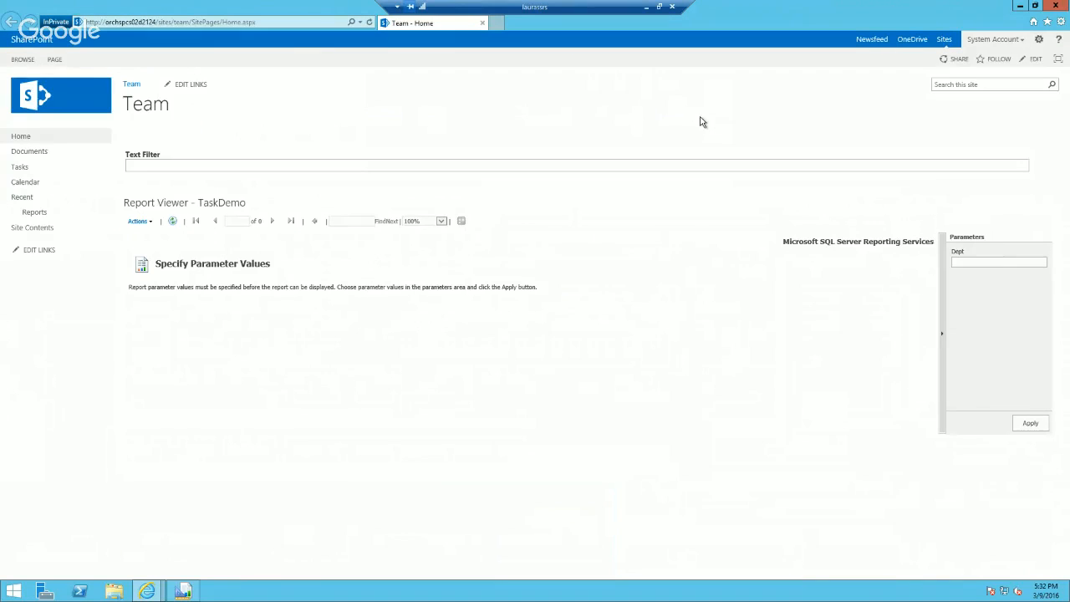
pyautogui.click(1060, 22)
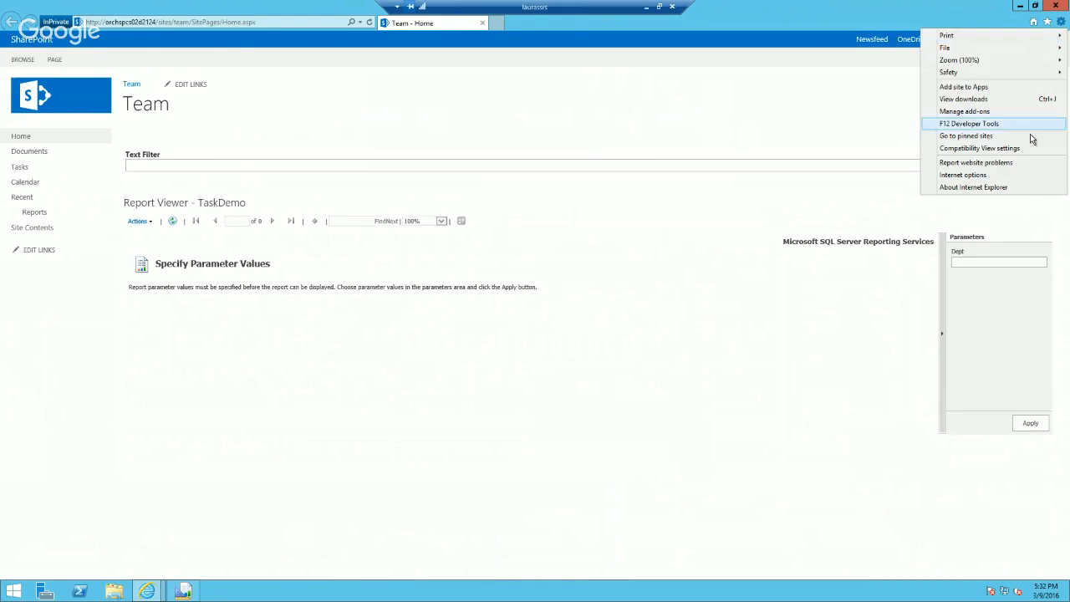
pyautogui.click(998, 176)
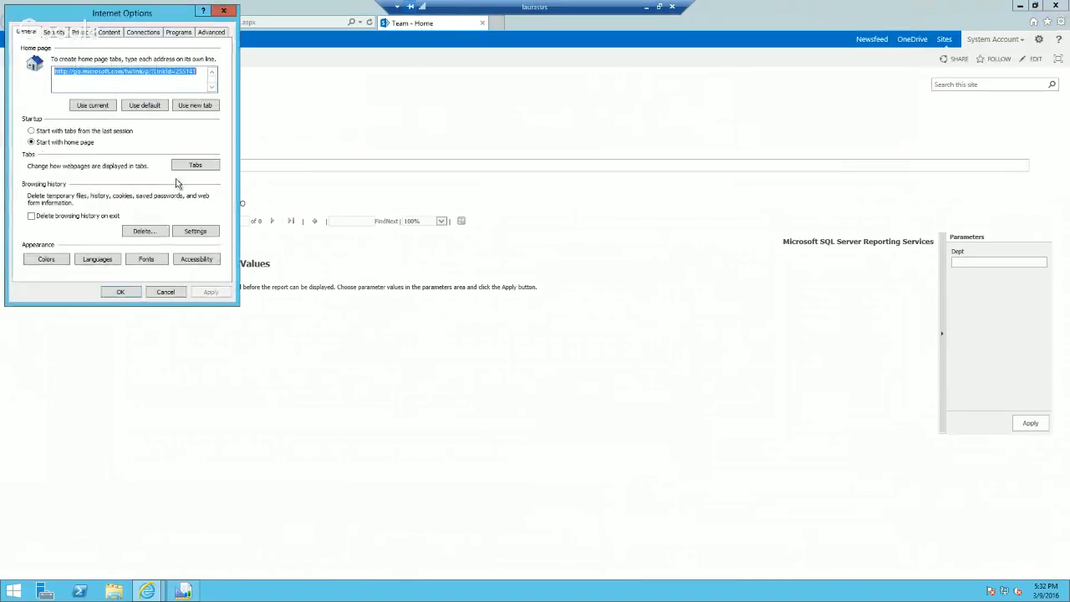
pyautogui.click(55, 32)
pyautogui.click(189, 111)
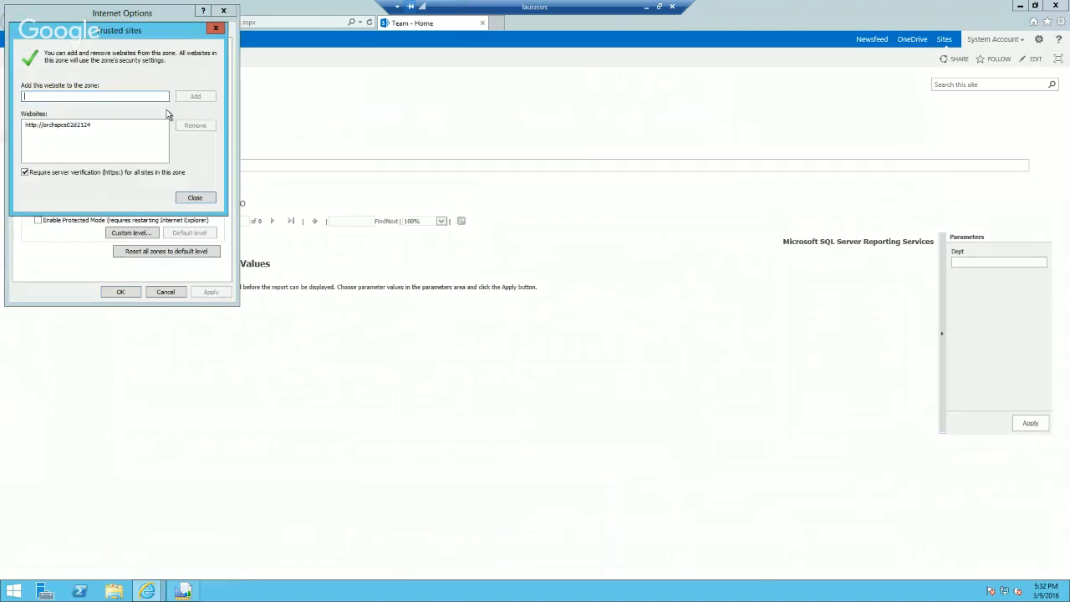
pyautogui.click(80, 125)
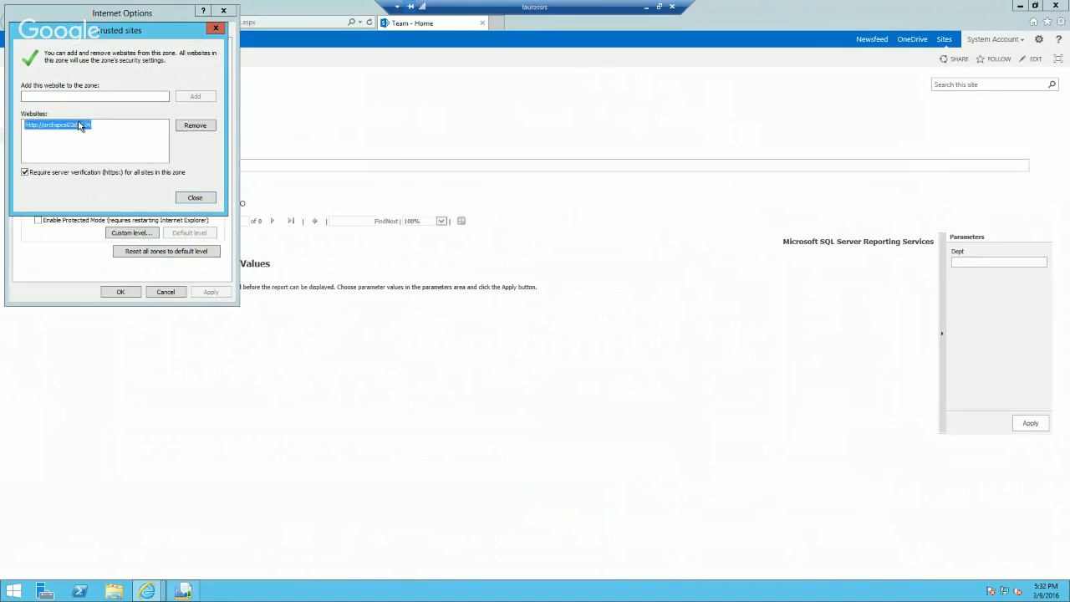
pyautogui.click(201, 127)
pyautogui.click(192, 198)
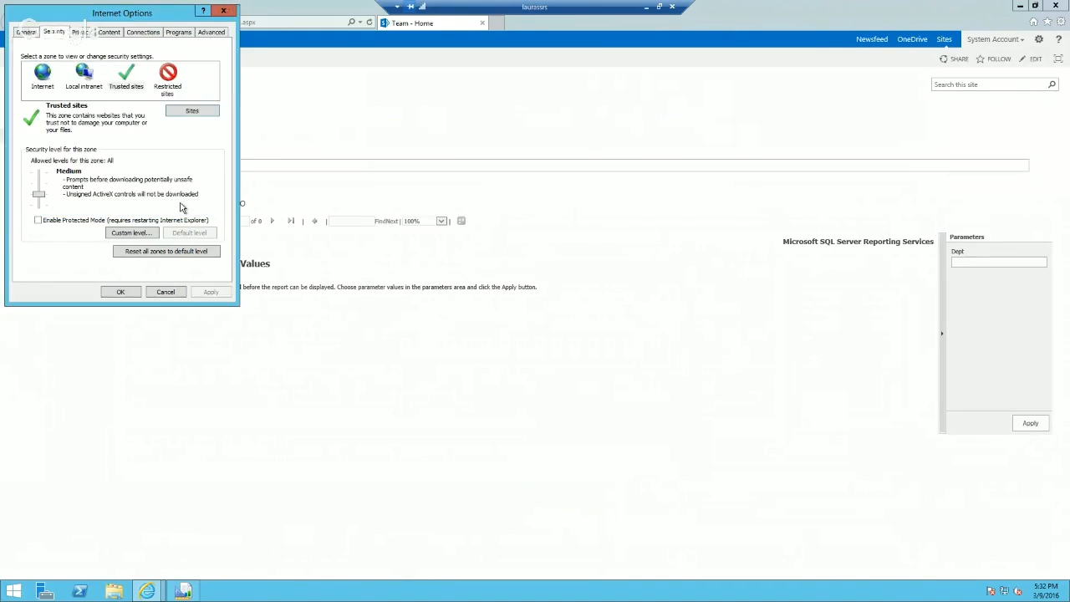
# Step: Open the Trusted sites zone's custom security settings, accept them as they are and confirm Internet Options
pyautogui.click(127, 233)
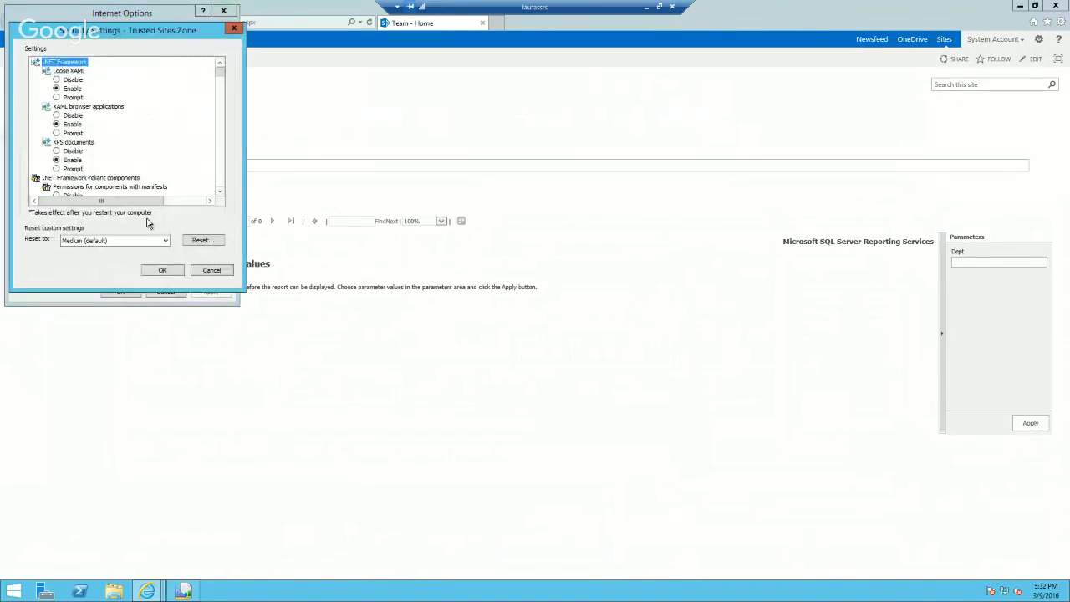
pyautogui.click(162, 270)
pyautogui.click(122, 292)
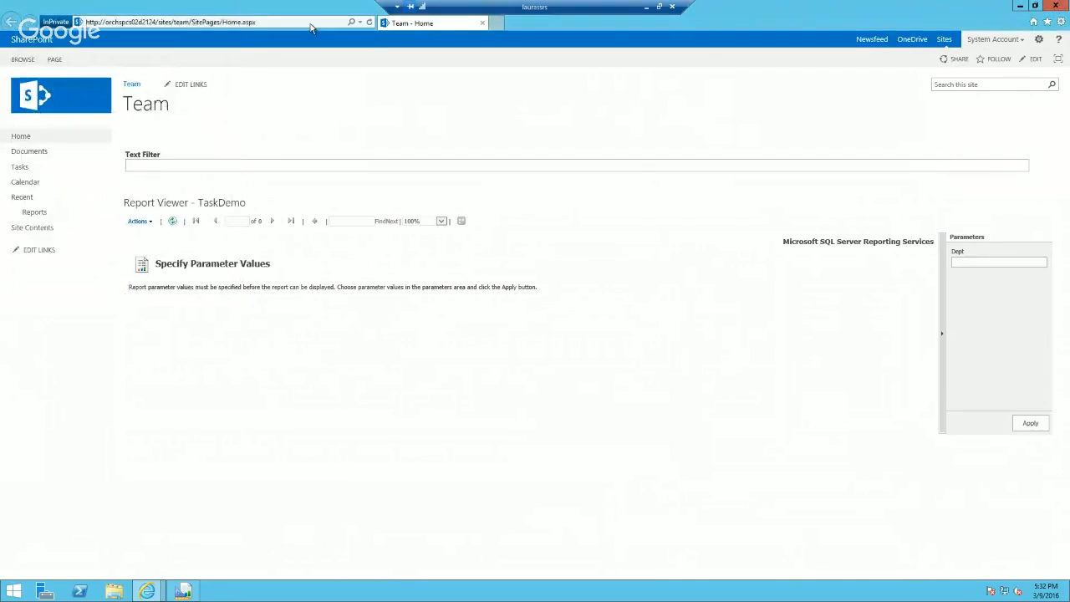
# Step: Close the InPrivate window, start a new one and load the copied team site address in it
pyautogui.click(1055, 6)
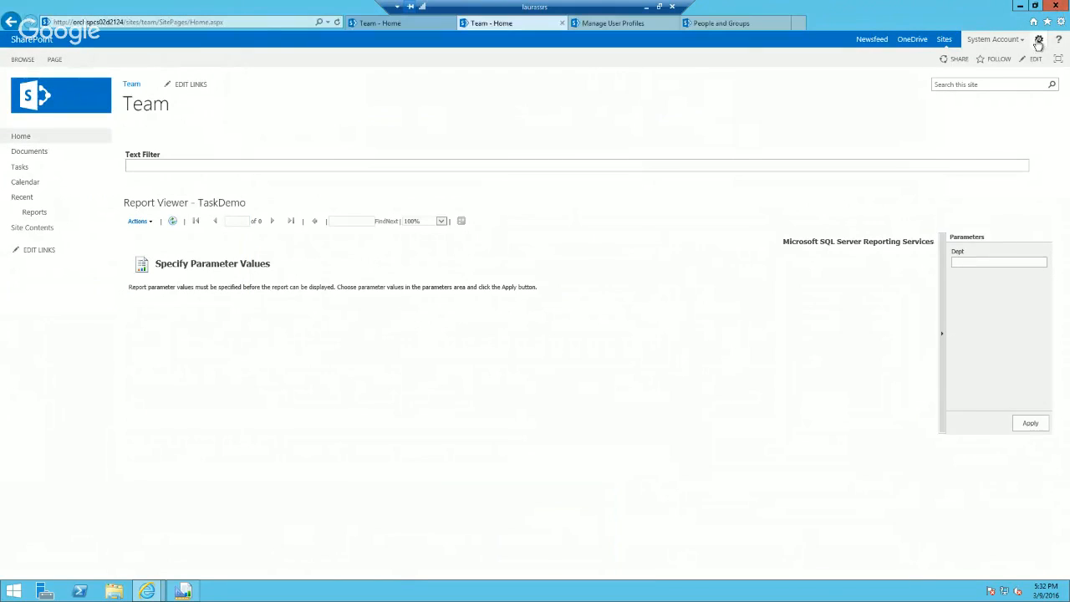
pyautogui.click(1061, 20)
pyautogui.moveTo(947, 77)
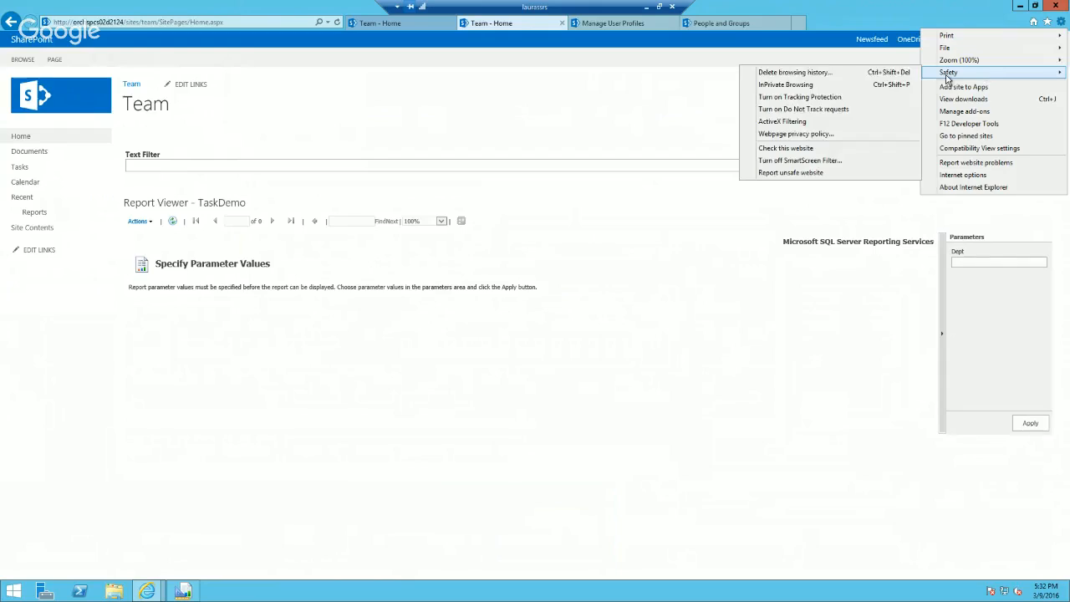
pyautogui.click(786, 84)
pyautogui.moveTo(268, 24); pyautogui.dragTo(10, 23)
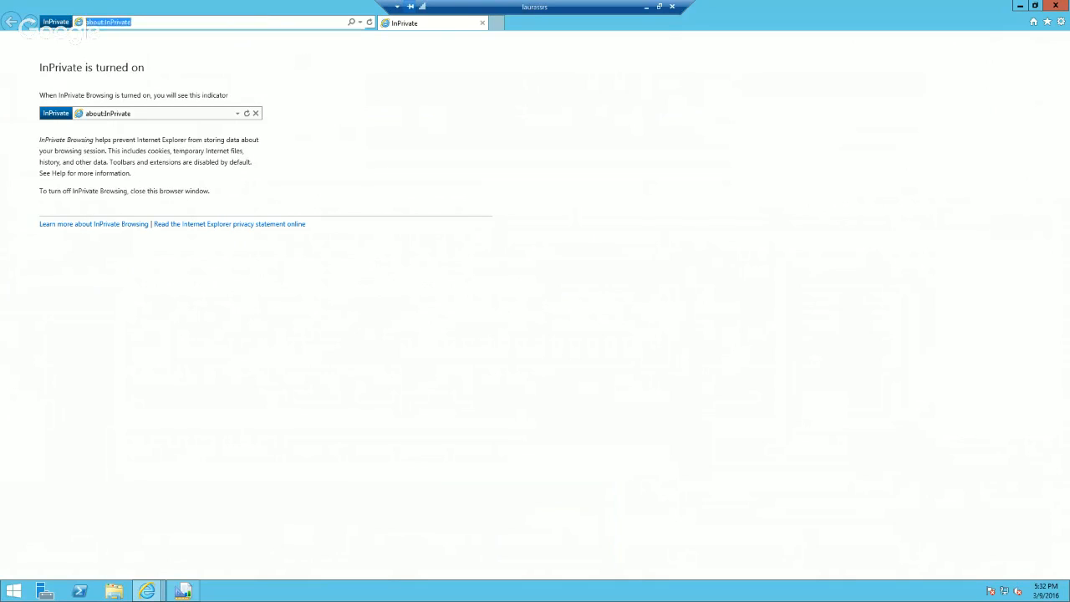
pyautogui.write('http://orchspcs02d2124/sites/team')
pyautogui.press('Return')
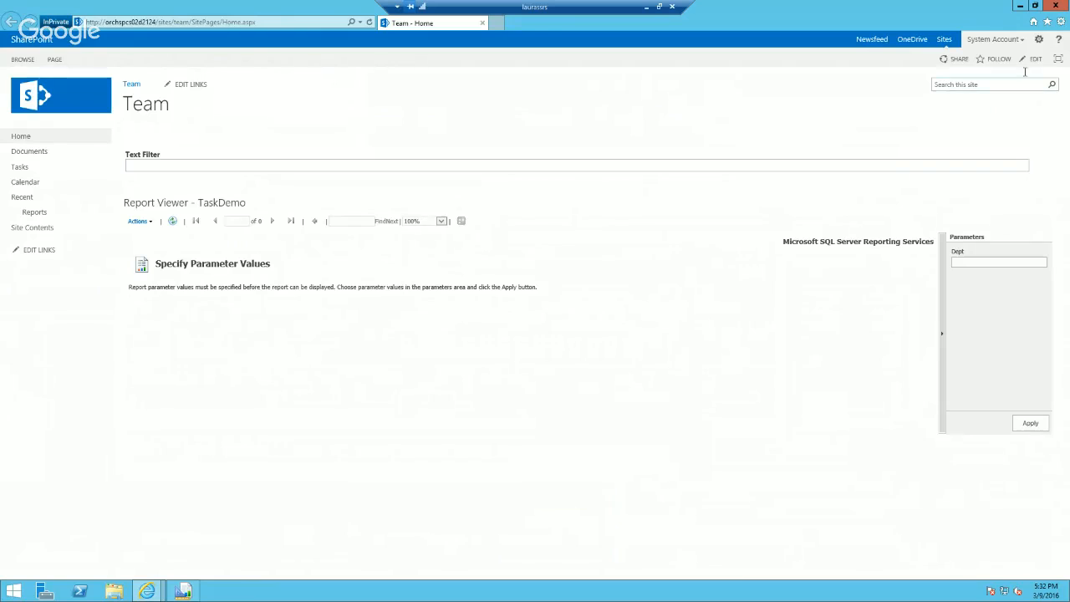
# Step: Sign the System Account out of the team site and decline closing the browser tab
pyautogui.click(1040, 41)
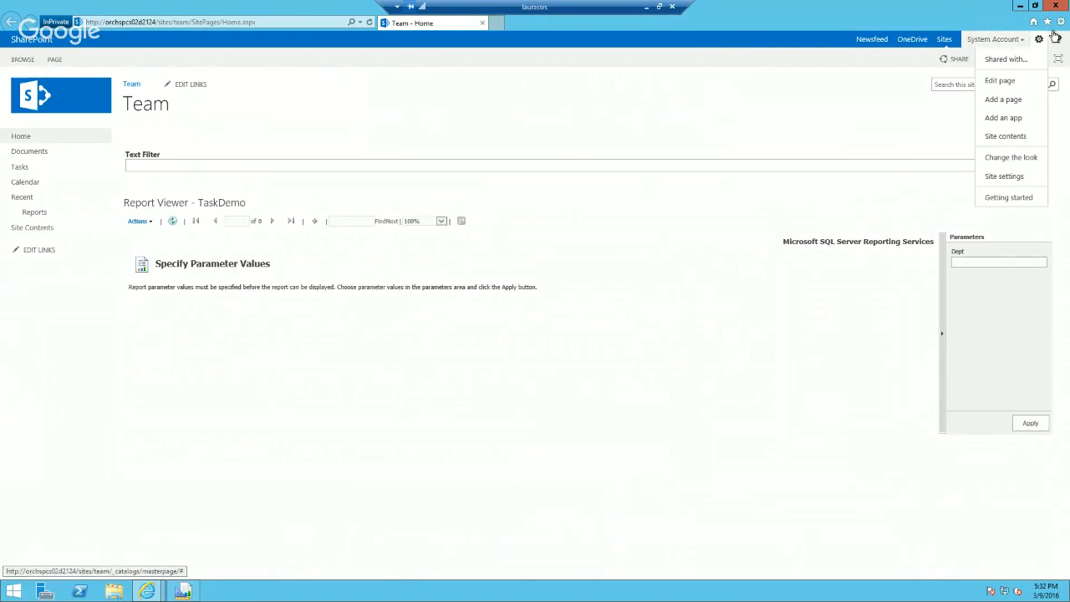
pyautogui.click(1002, 42)
pyautogui.click(988, 80)
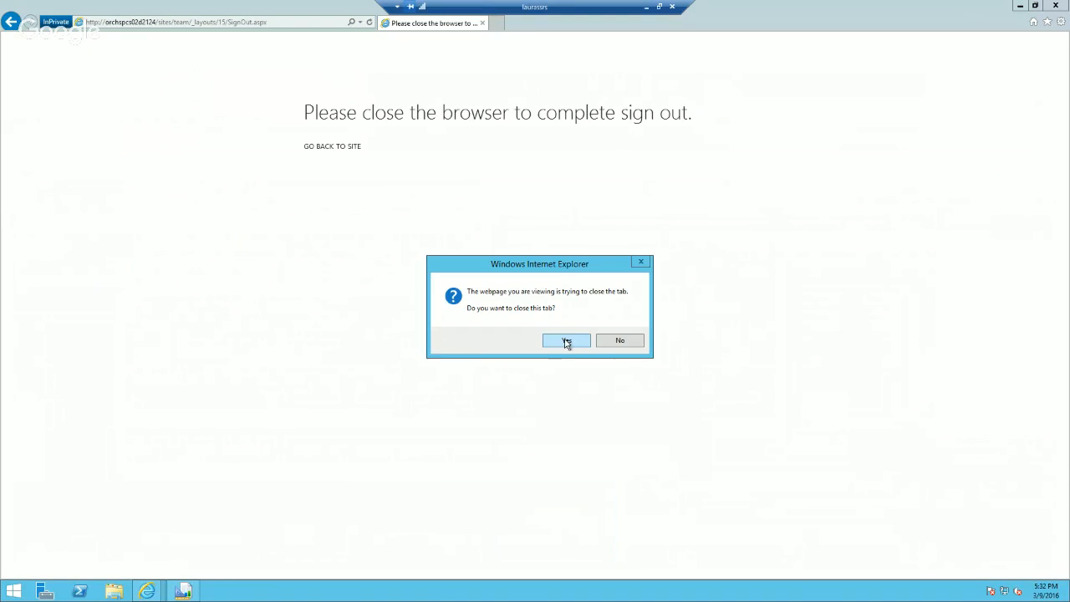
pyautogui.click(615, 343)
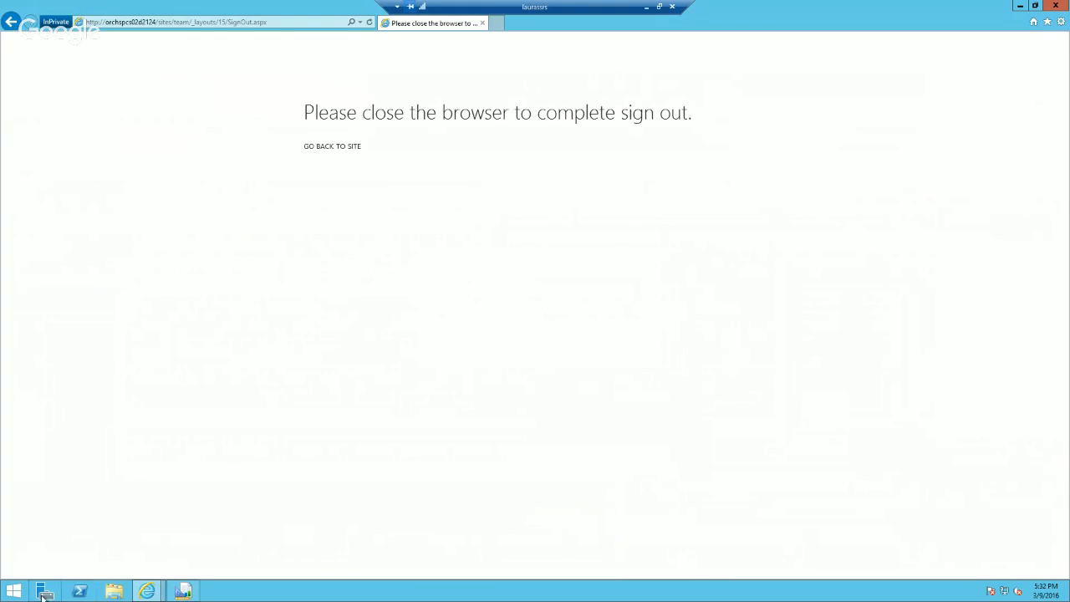
# Step: In Internet Options, set the Local intranet zone's custom logon setting to Prompt for user name and password and confirm the change
pyautogui.click(1060, 23)
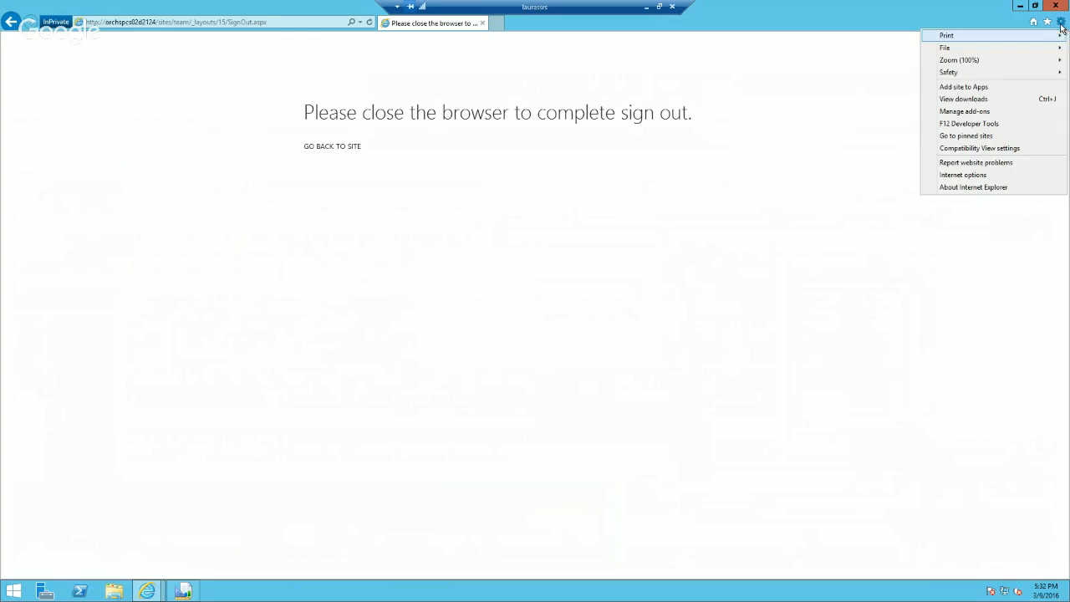
pyautogui.moveTo(995, 75)
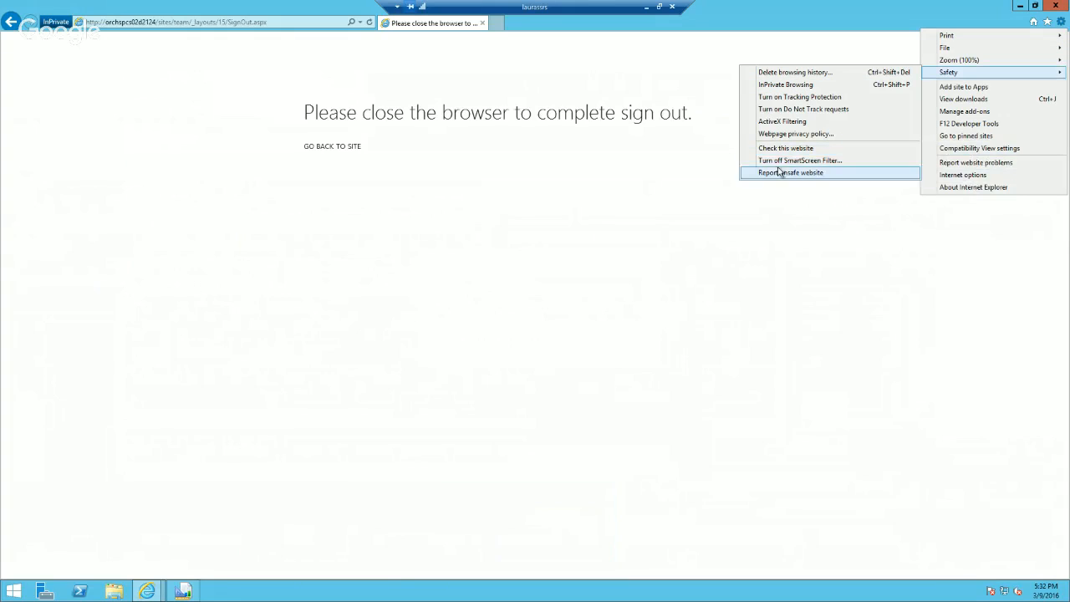
pyautogui.click(961, 174)
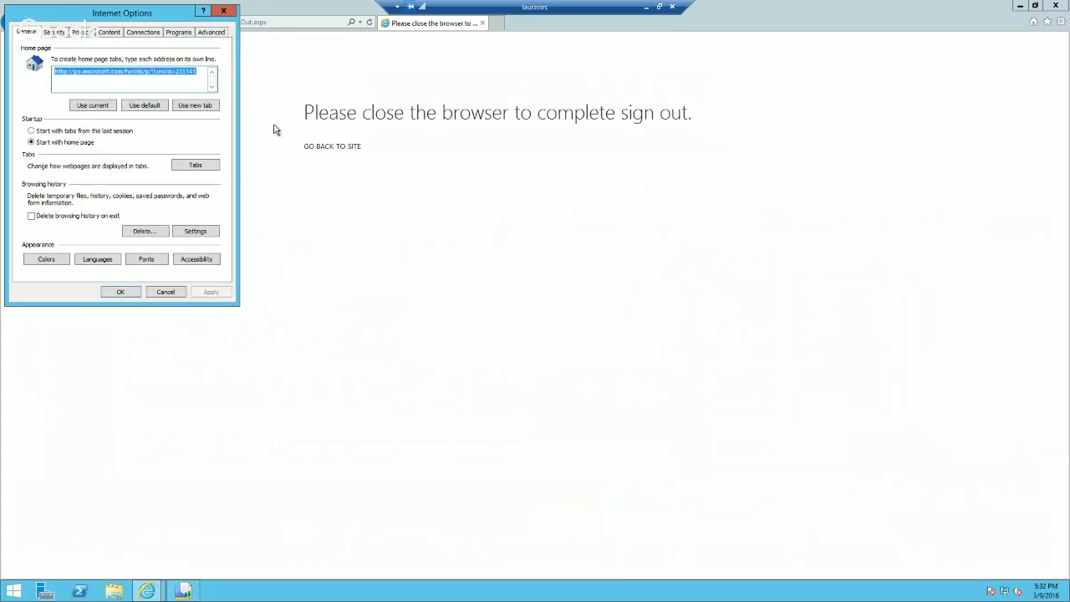
pyautogui.click(56, 34)
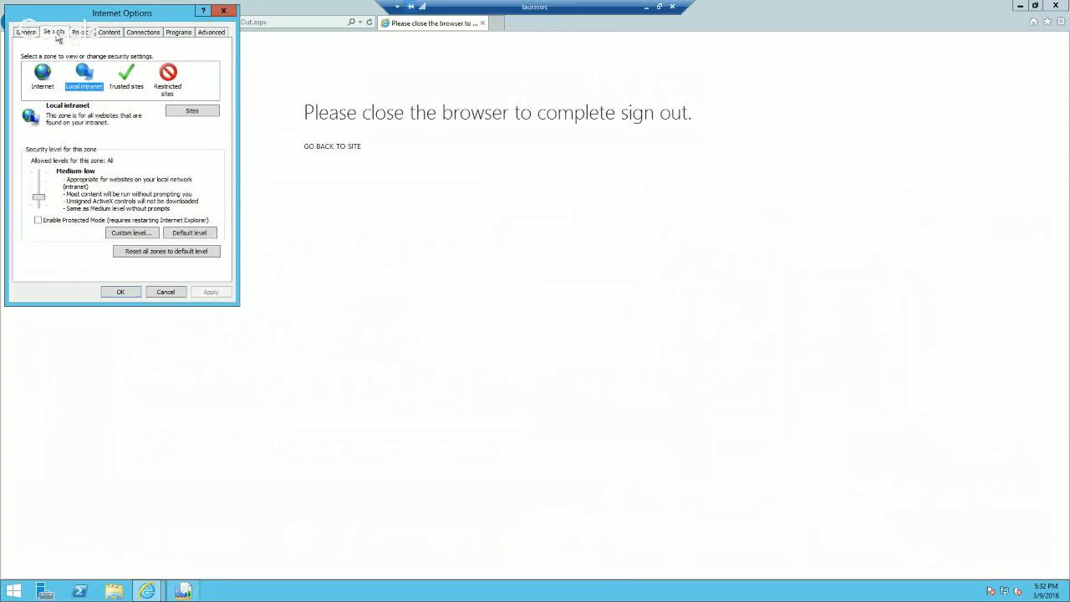
pyautogui.click(180, 111)
pyautogui.click(210, 139)
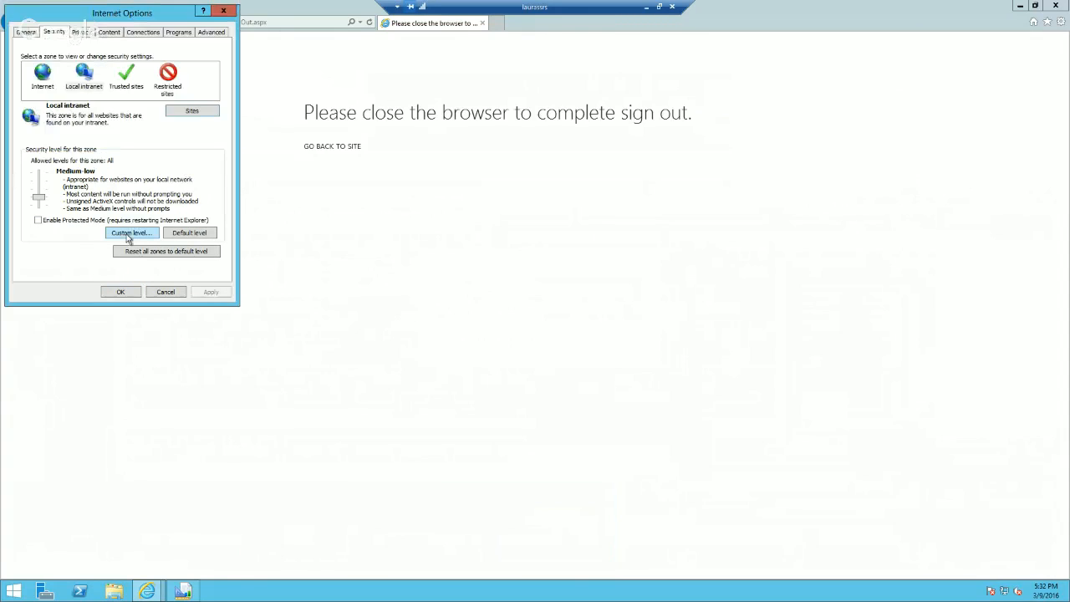
pyautogui.click(127, 234)
pyautogui.moveTo(221, 71); pyautogui.dragTo(219, 195)
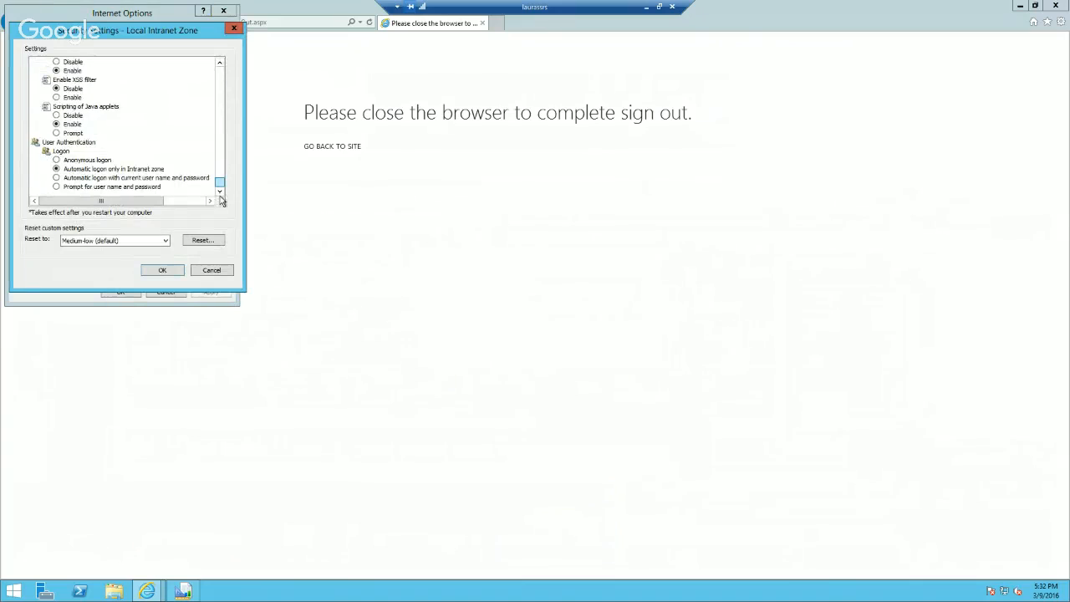
pyautogui.click(56, 187)
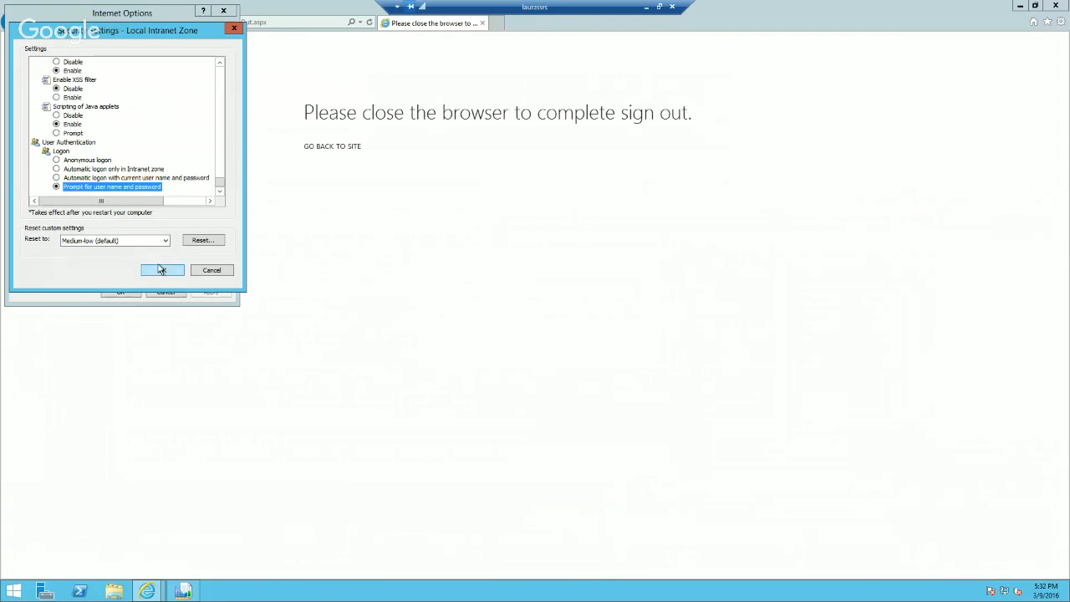
pyautogui.click(161, 269)
pyautogui.click(509, 305)
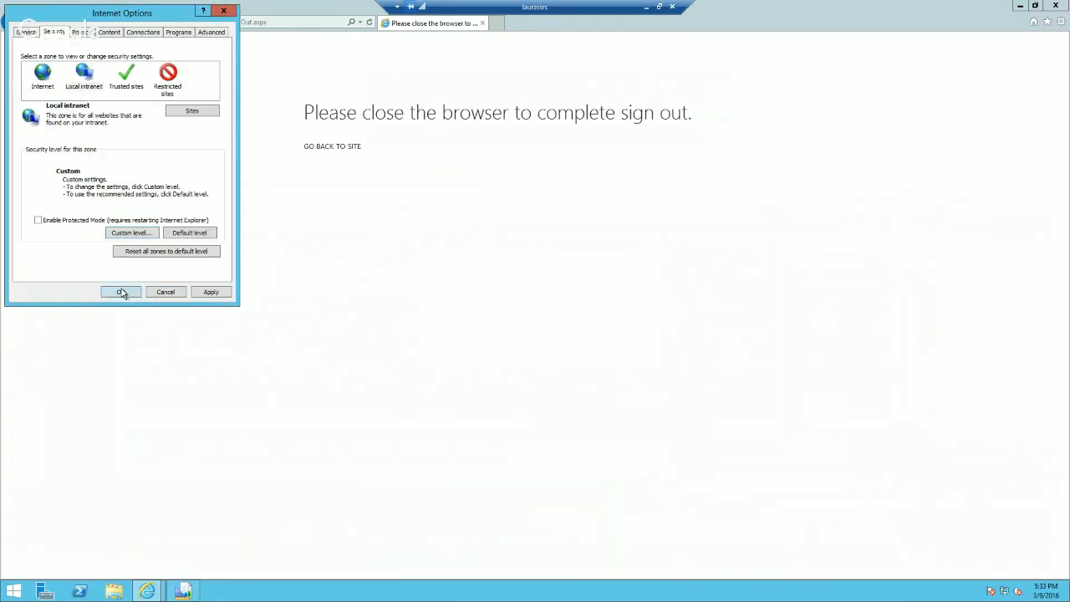
pyautogui.click(121, 292)
pyautogui.click(251, 22)
pyautogui.press('Return')
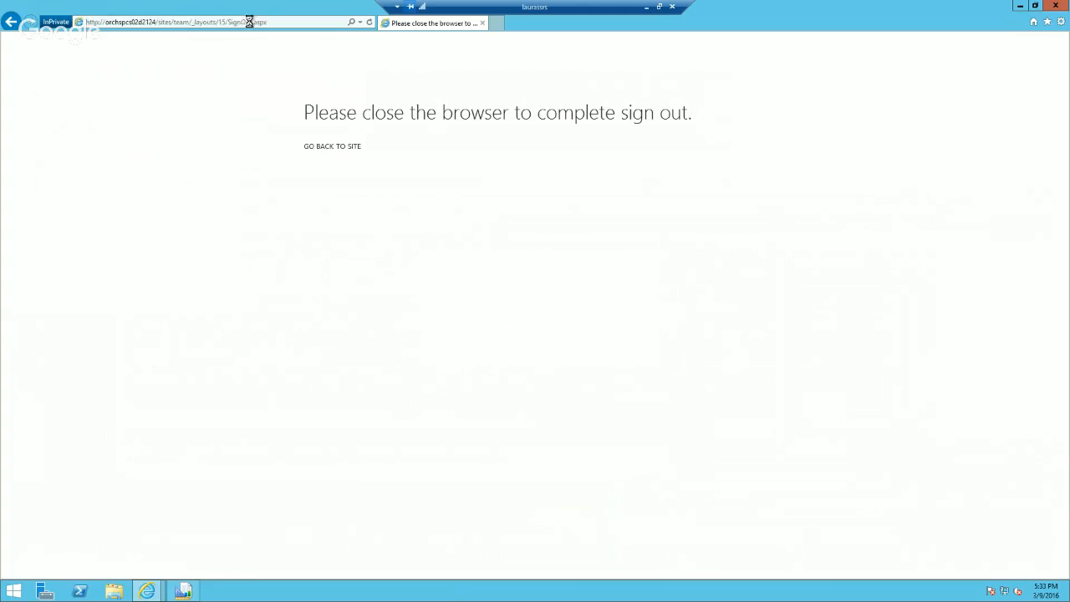
pyautogui.click(566, 346)
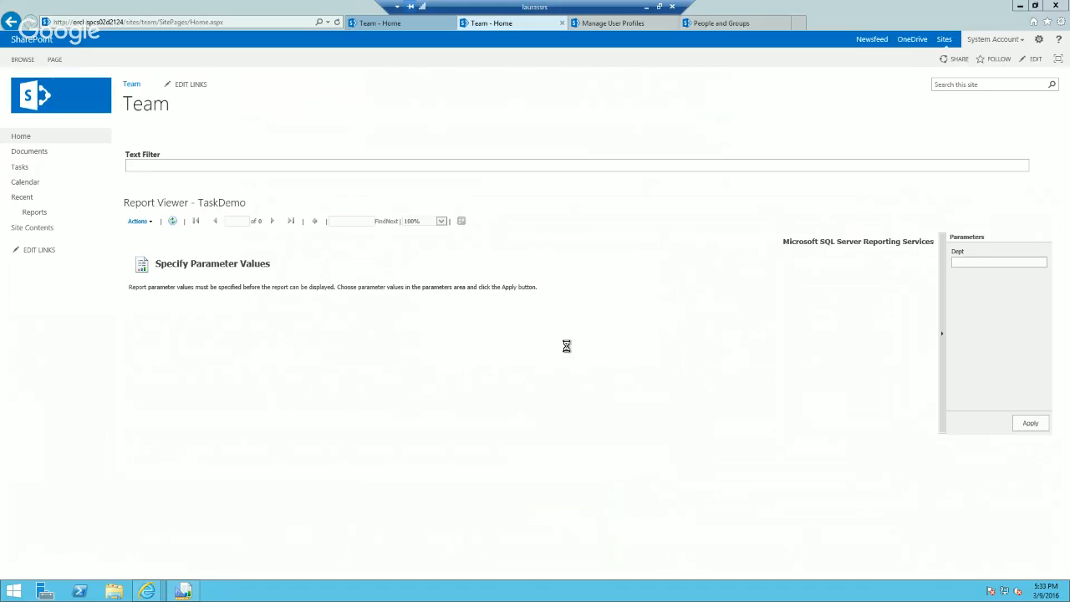
pyautogui.click(1059, 22)
pyautogui.moveTo(1014, 77)
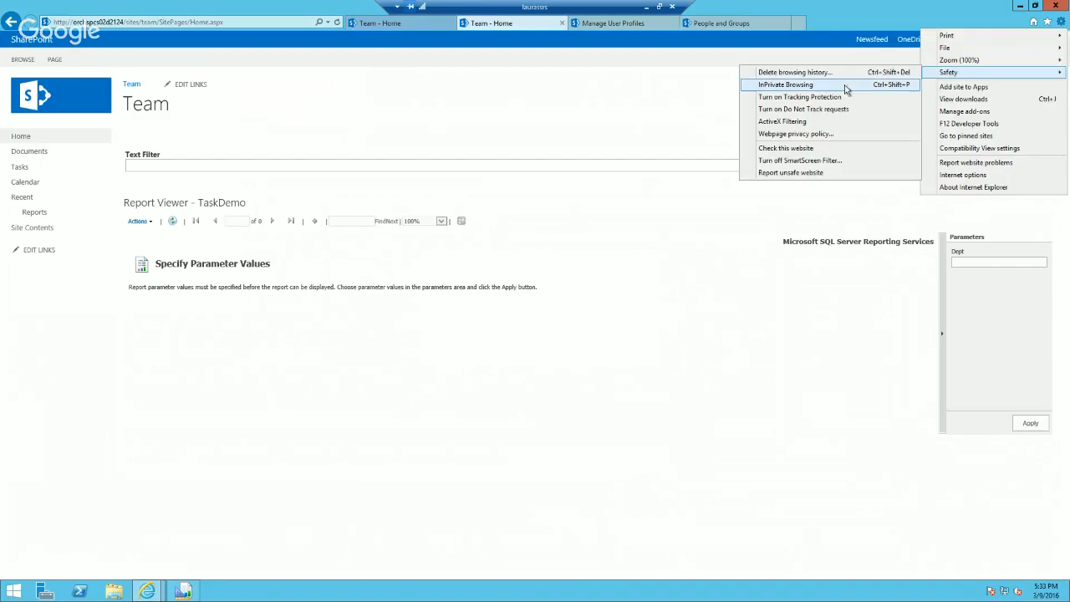
pyautogui.click(819, 86)
pyautogui.write('http://orchspcs02d2124/sites/team/')
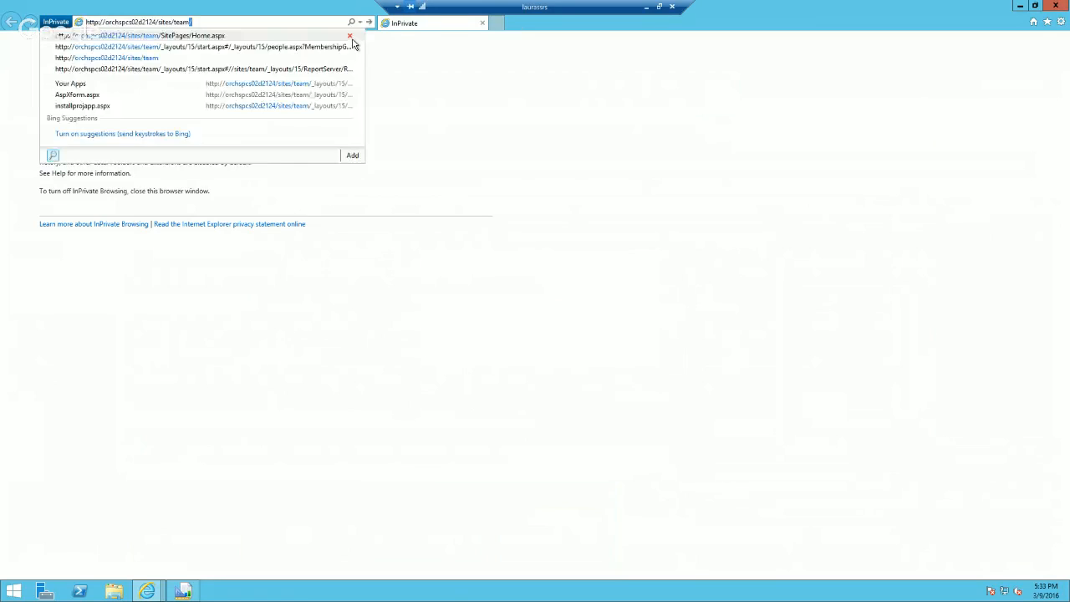
pyautogui.press('Return')
# Step: Try to sign in to the team site with the other user's account name and password
pyautogui.click(510, 262)
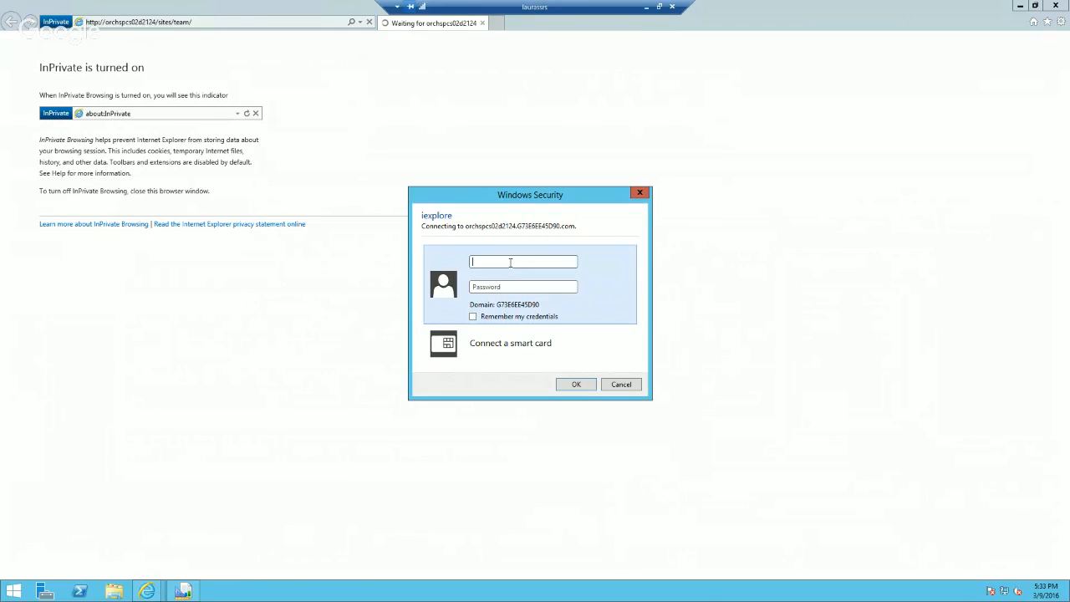
pyautogui.write('laurapass@word123')
pyautogui.press('Return')
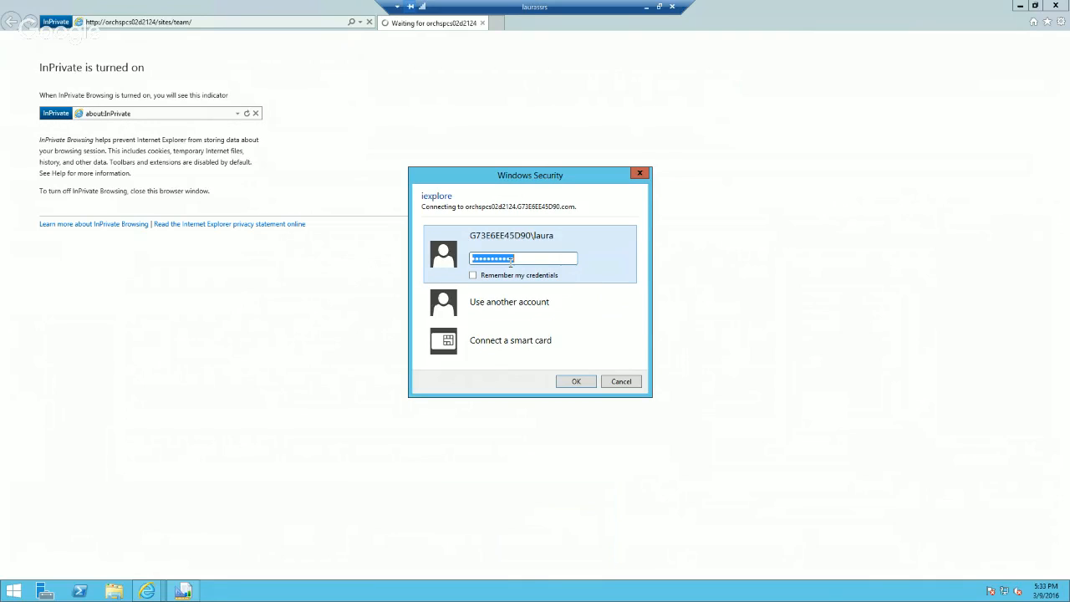
# Step: Replace the account password in the Windows Security prompt and retry the sign-in
pyautogui.moveTo(550, 257); pyautogui.dragTo(459, 264)
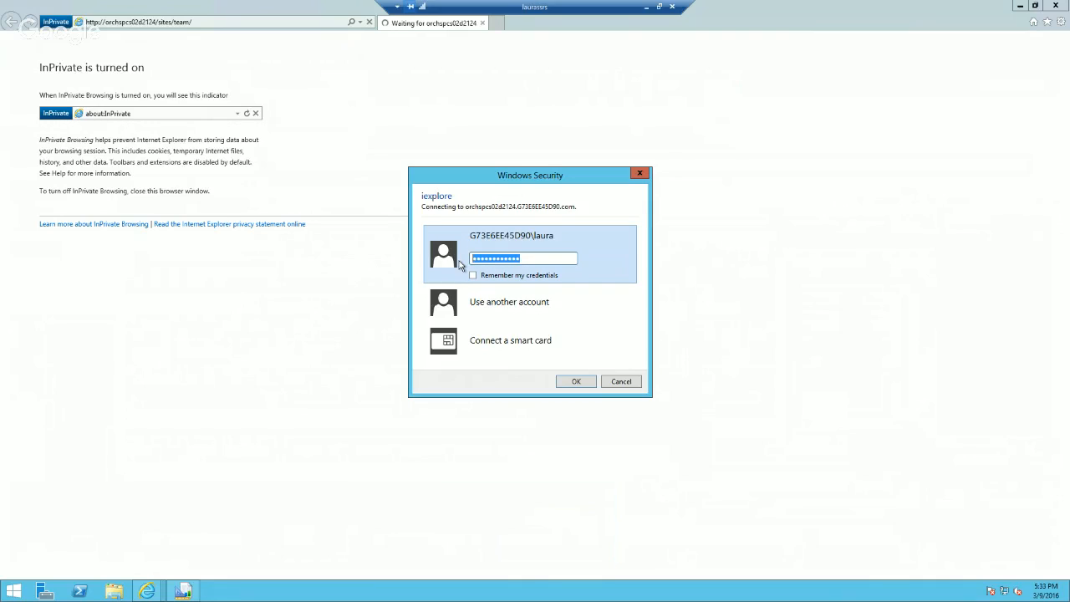
pyautogui.write('p•••••••••')
pyautogui.moveTo(518, 260); pyautogui.dragTo(459, 265)
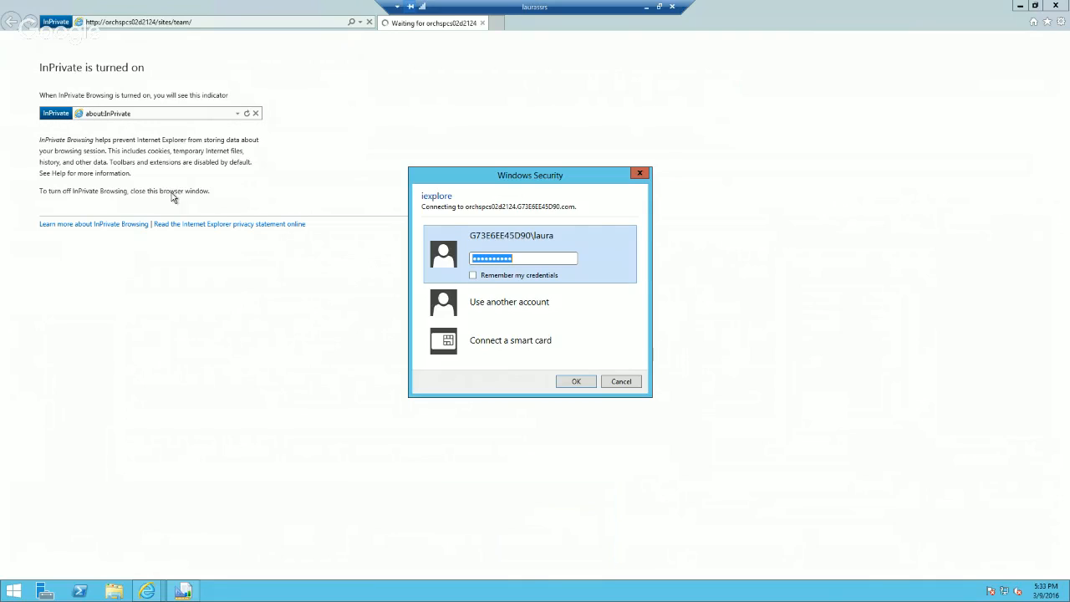
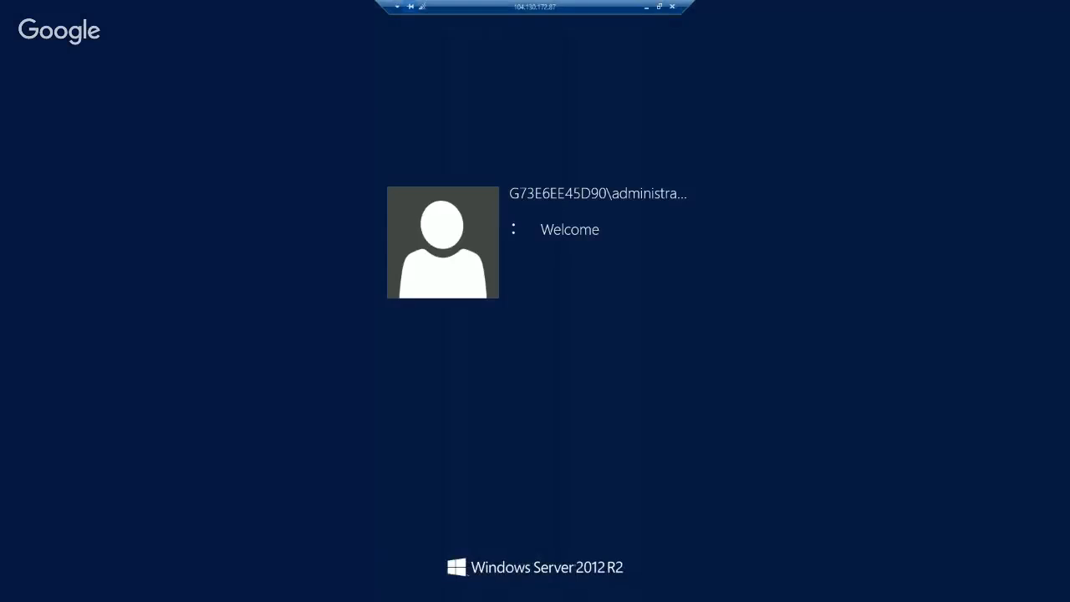
pyautogui.click(660, 6)
pyautogui.click(640, 27)
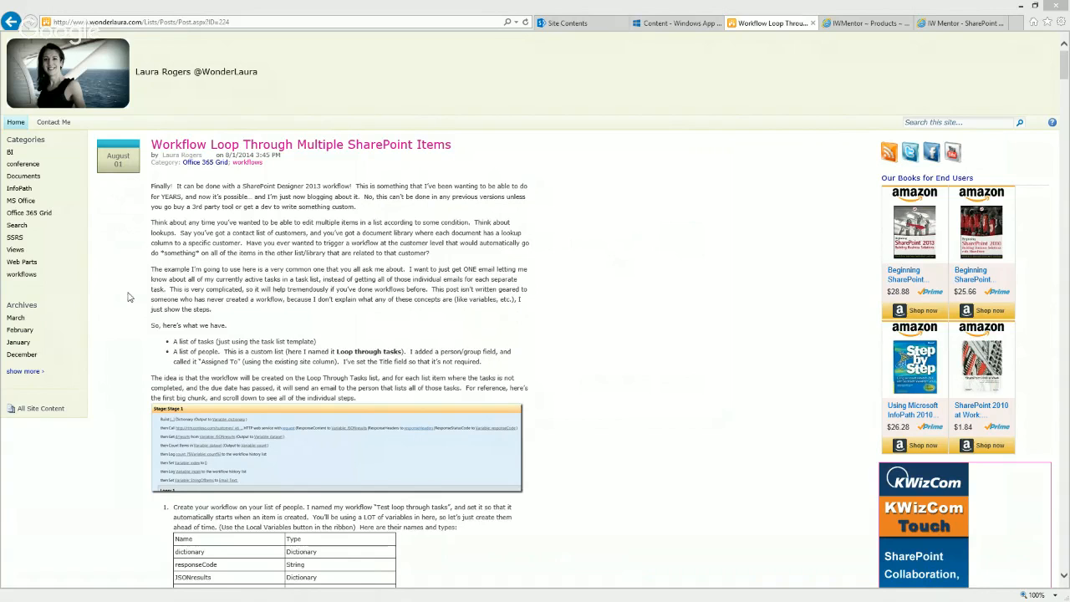
pyautogui.scroll(-3, 301, 268)
pyautogui.scroll(-1, 301, 267)
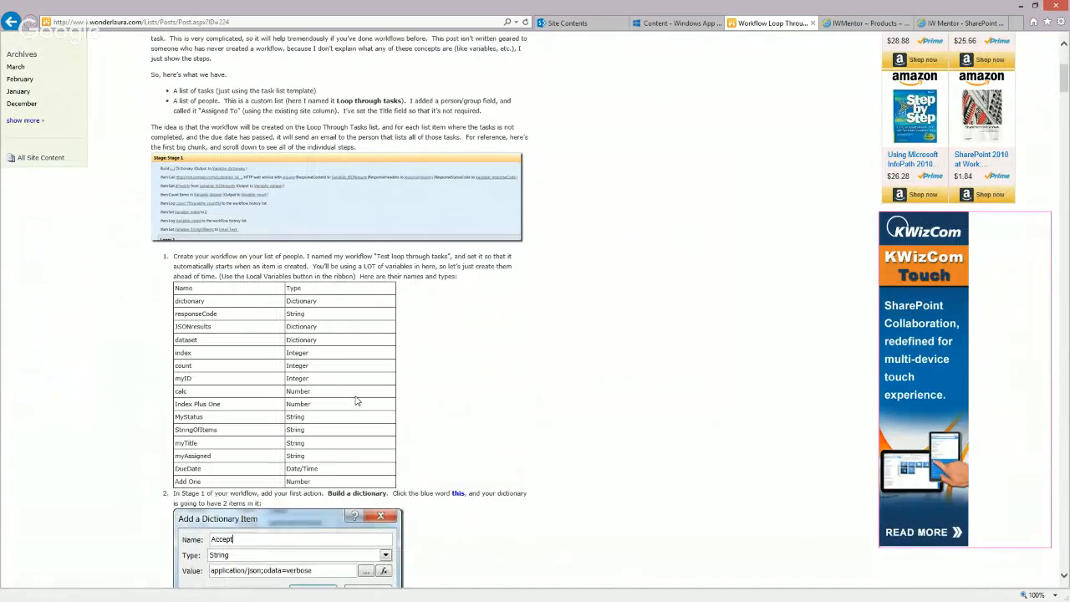
pyautogui.scroll(-3, 358, 401)
pyautogui.scroll(5, 380, 393)
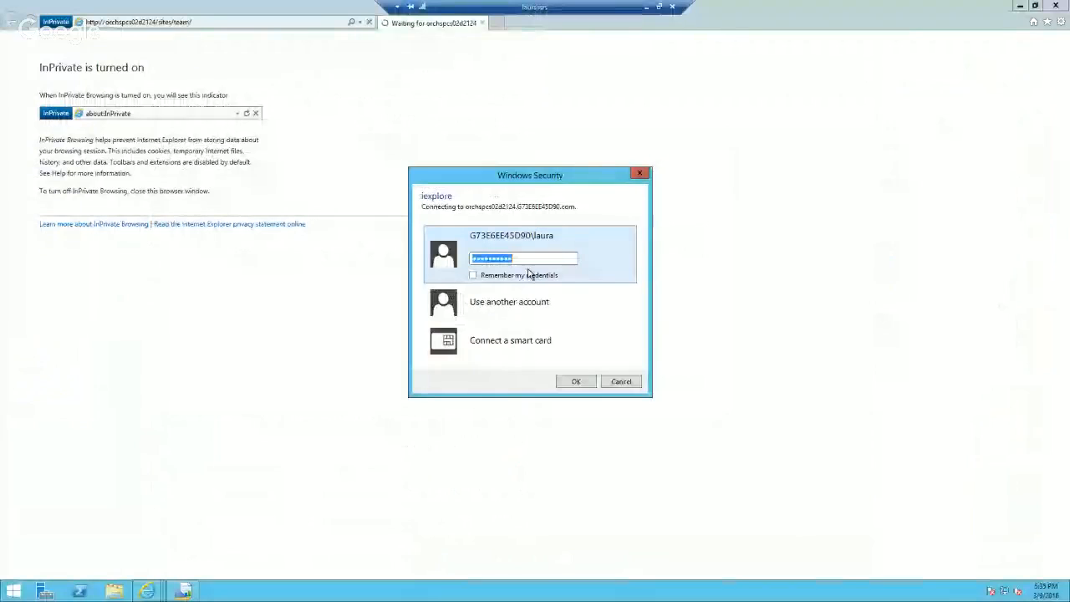
# Step: Enter the test user's account password in the Windows Security prompt and sign in to the team site
pyautogui.moveTo(526, 258); pyautogui.dragTo(446, 263)
pyautogui.write('••••••••••••')
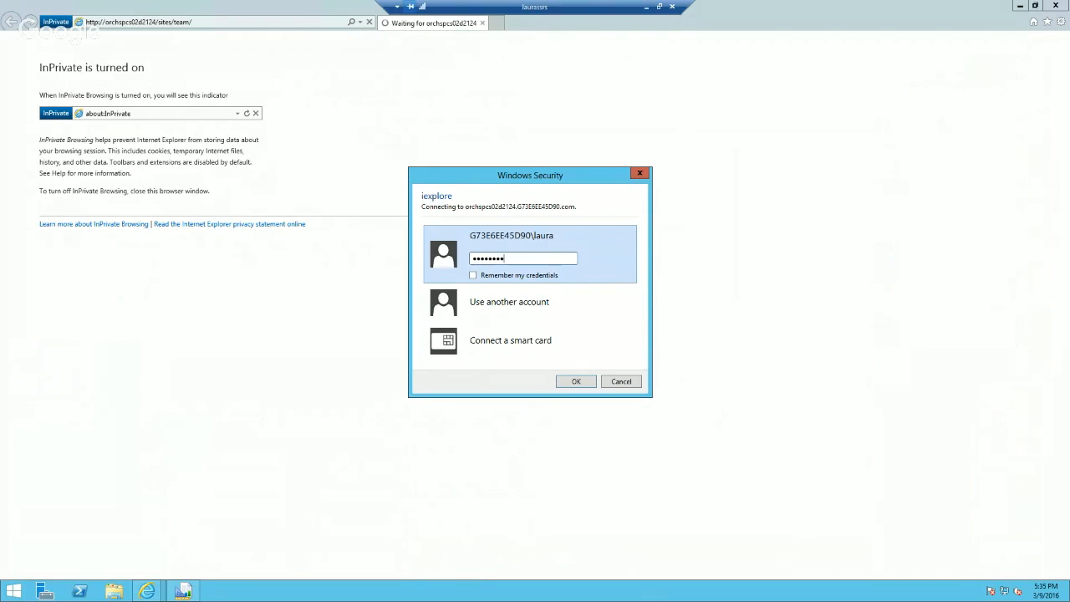
pyautogui.press('Return')
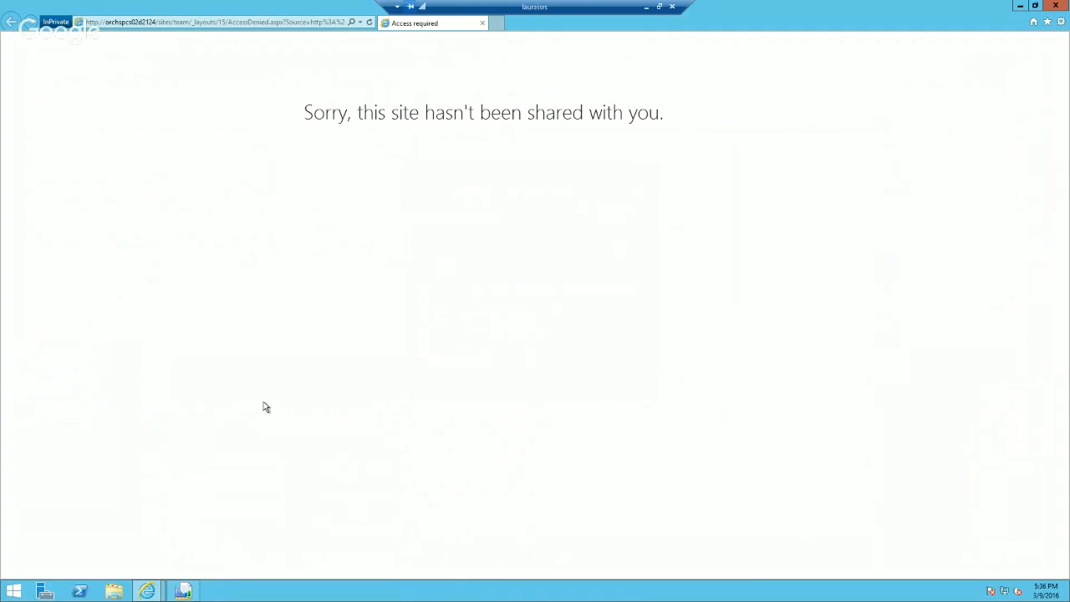
# Step: Switch to the administrator's browser window and go to the team site's Site settings, leaving the conflicting page without its changes
pyautogui.click(147, 591)
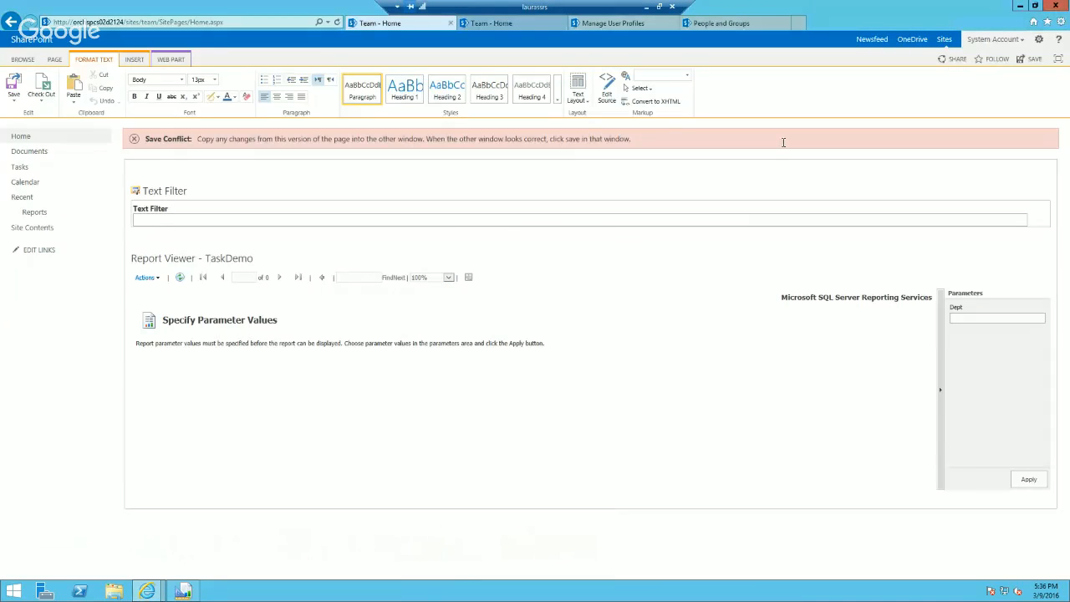
pyautogui.click(1039, 39)
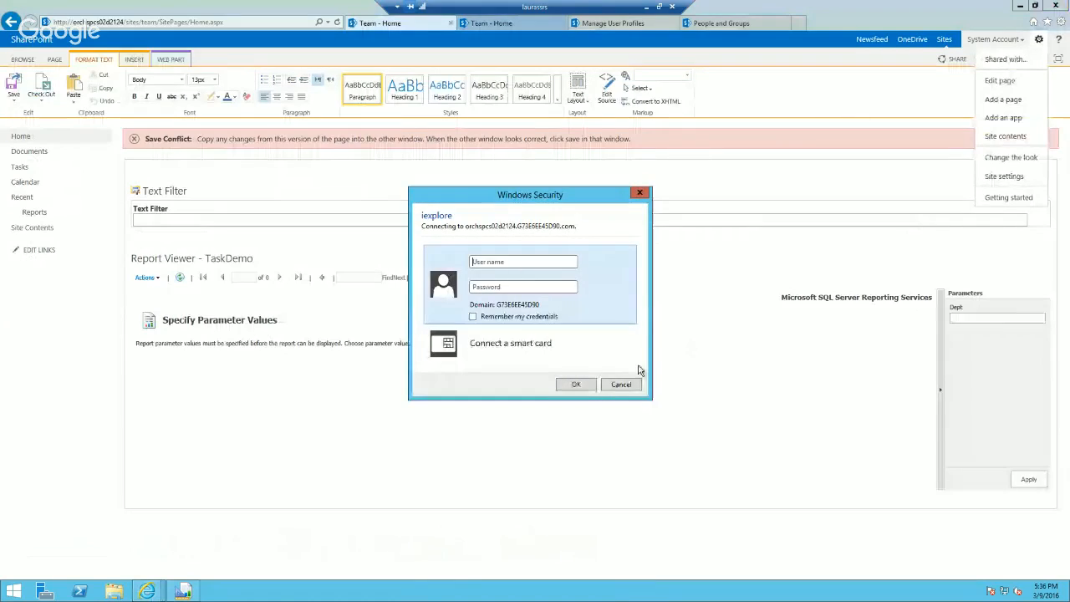
pyautogui.click(619, 384)
pyautogui.click(1003, 175)
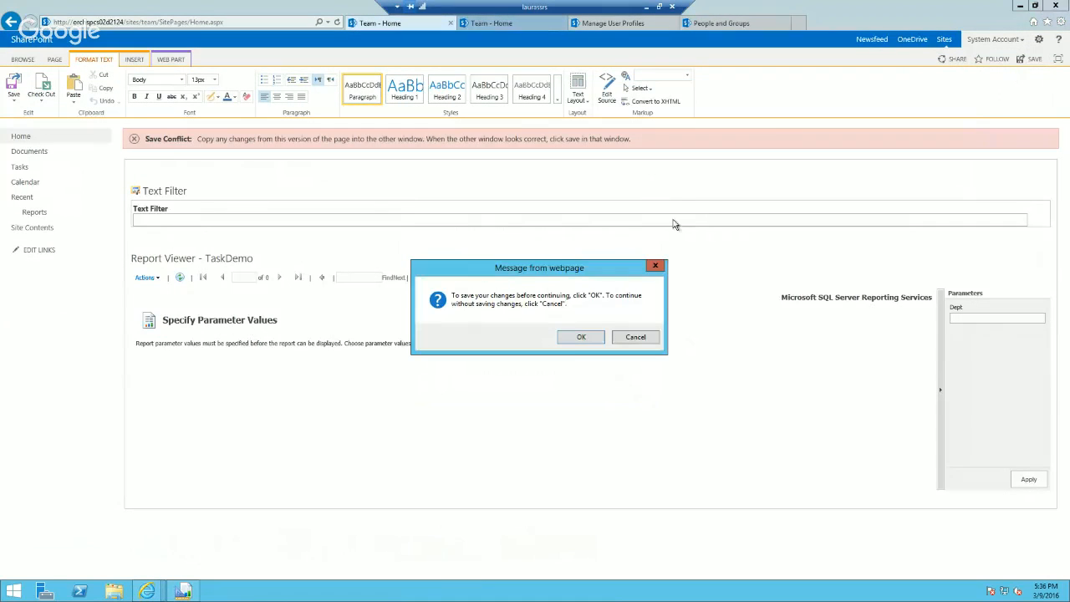
pyautogui.click(581, 337)
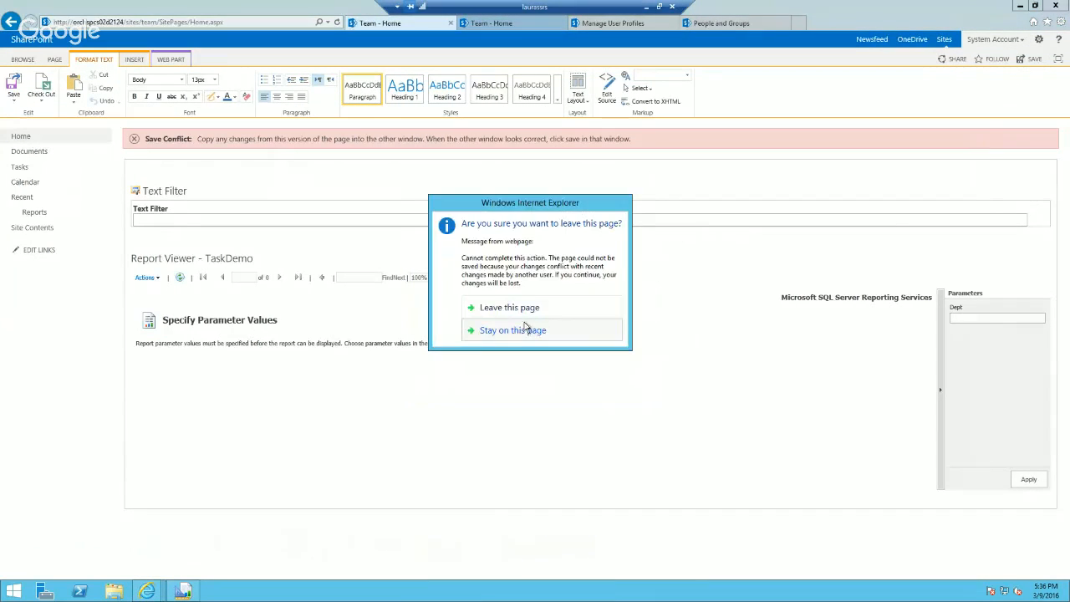
pyautogui.click(520, 309)
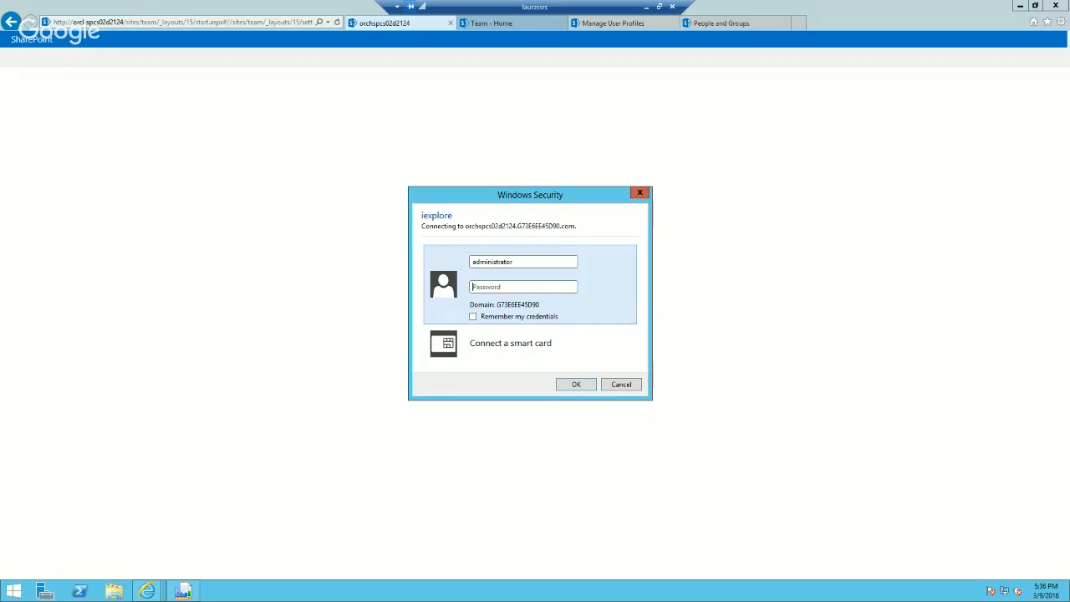
# Step: Sign in as administrator with the account password in the Windows Security prompt and have the credentials remembered
pyautogui.click(511, 286)
pyautogui.hotkey('ctrl', 'v')
pyautogui.click(473, 317)
pyautogui.click(576, 384)
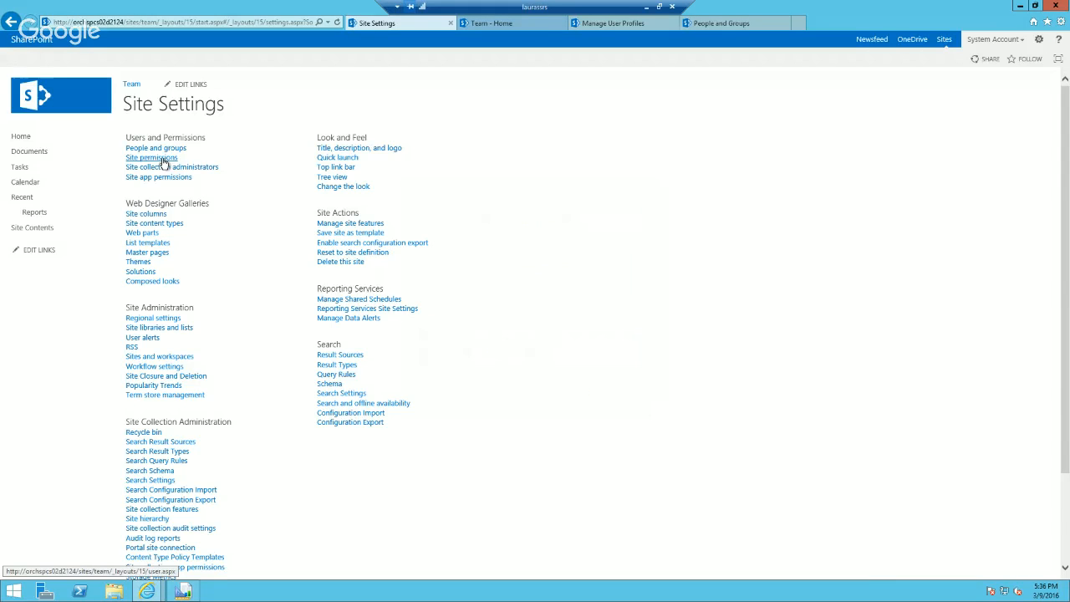
# Step: From the site permissions, open the Team Owners group and share the site with the test user by adding them to it
pyautogui.click(152, 158)
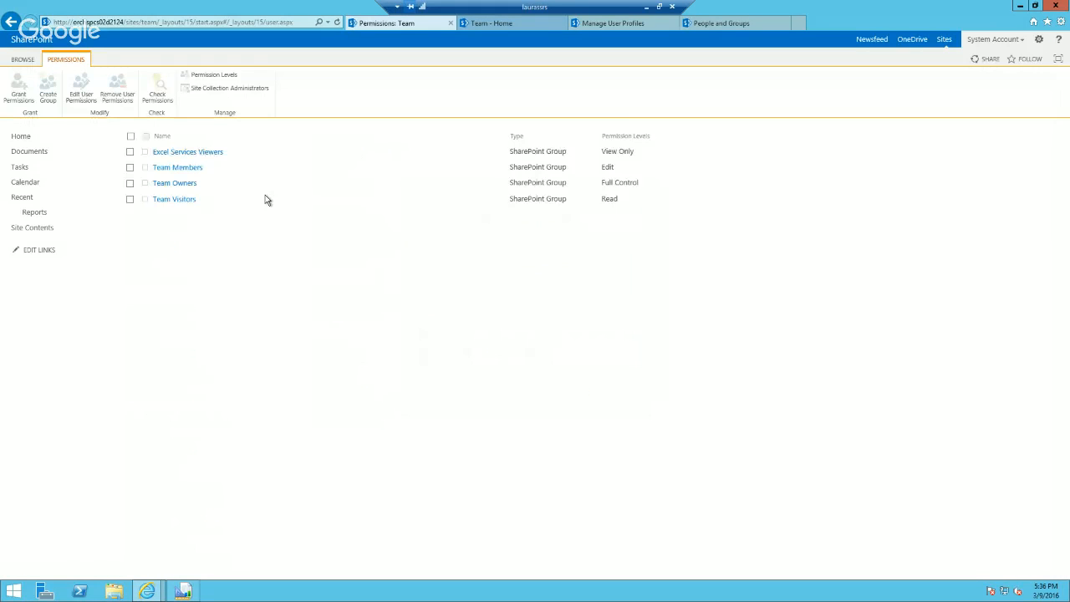
pyautogui.click(180, 185)
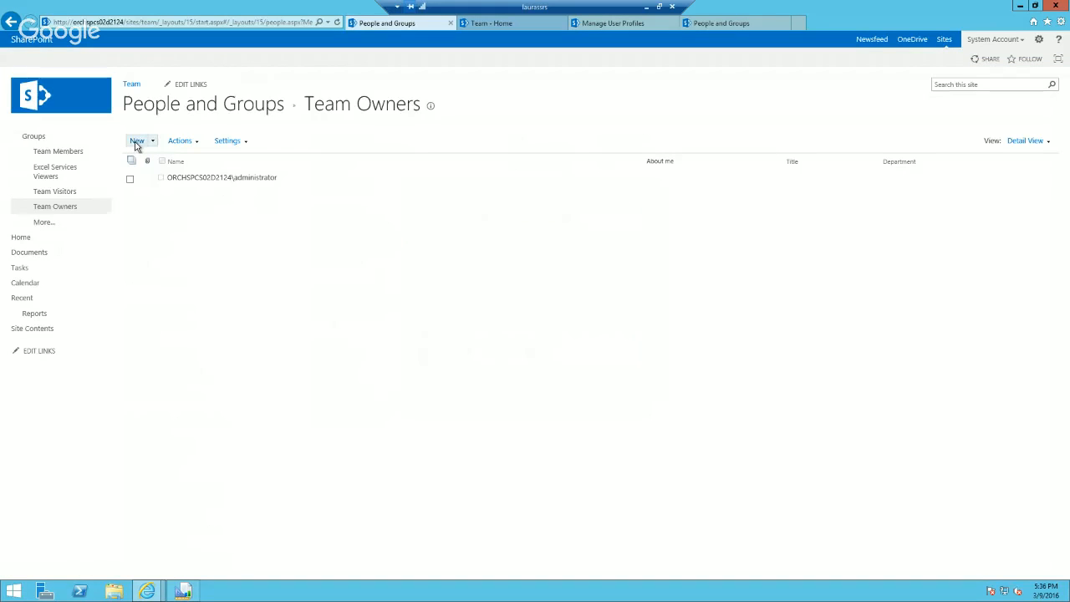
pyautogui.click(136, 142)
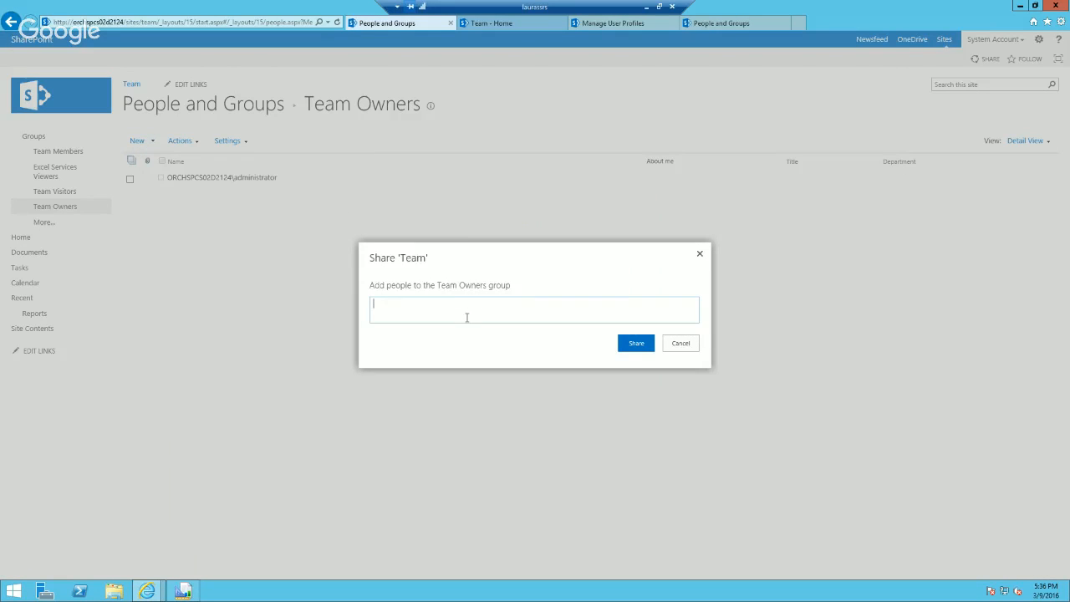
pyautogui.write('laura')
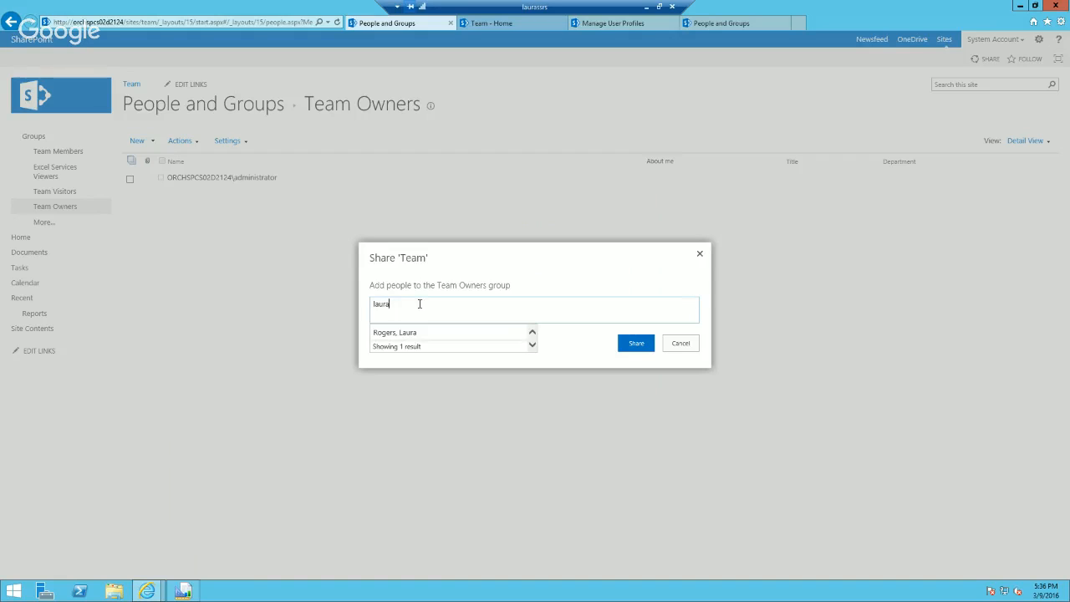
pyautogui.click(420, 332)
pyautogui.click(627, 343)
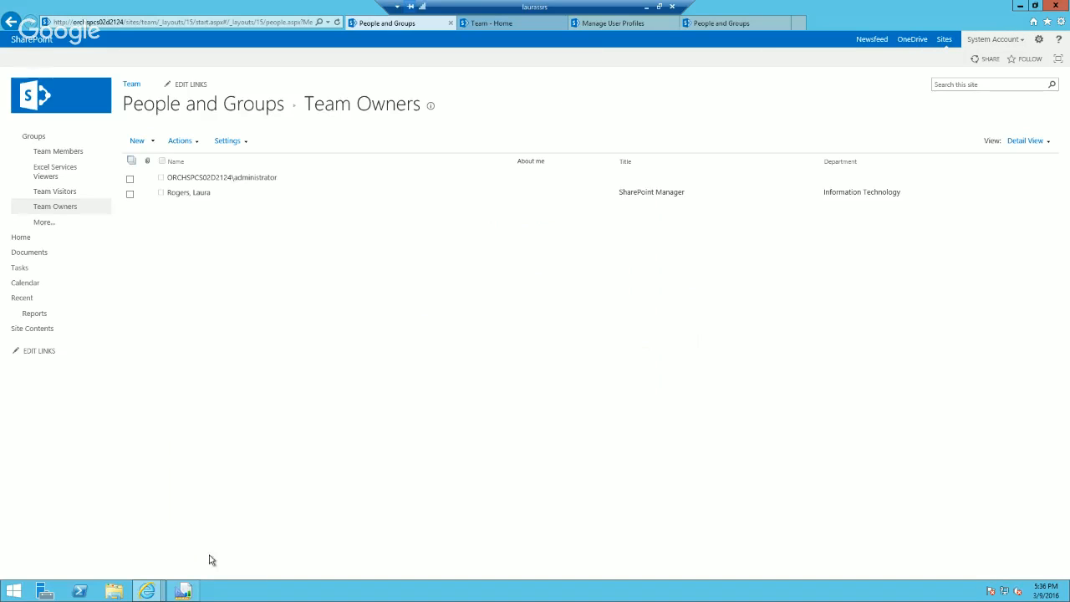
# Step: Return to the InPrivate window, shorten the access-denied address to the team site's URL and load it
pyautogui.moveTo(146, 591)
pyautogui.click(564, 535)
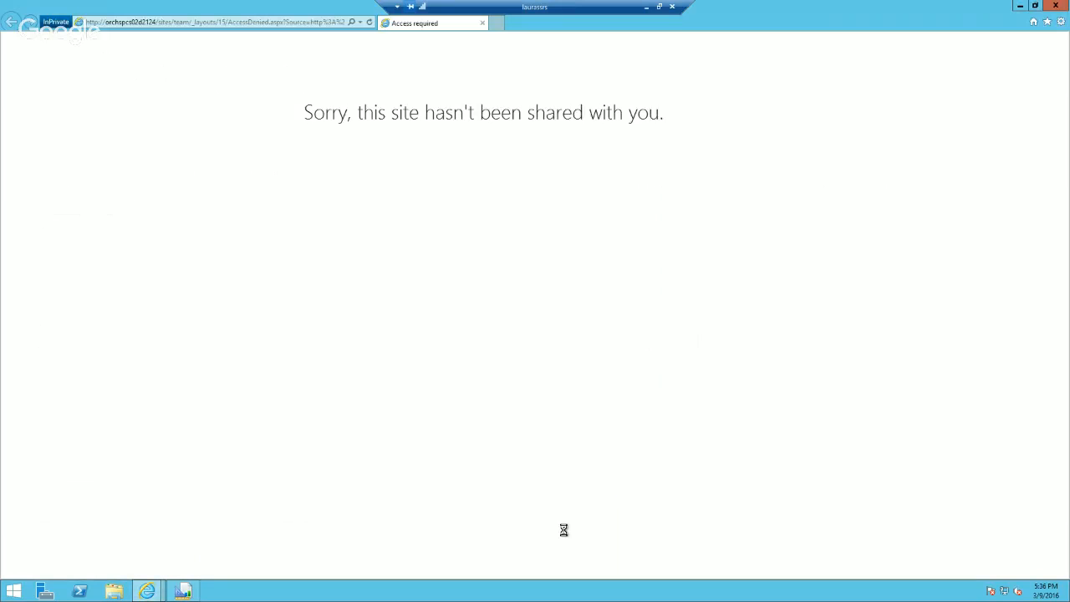
pyautogui.click(237, 24)
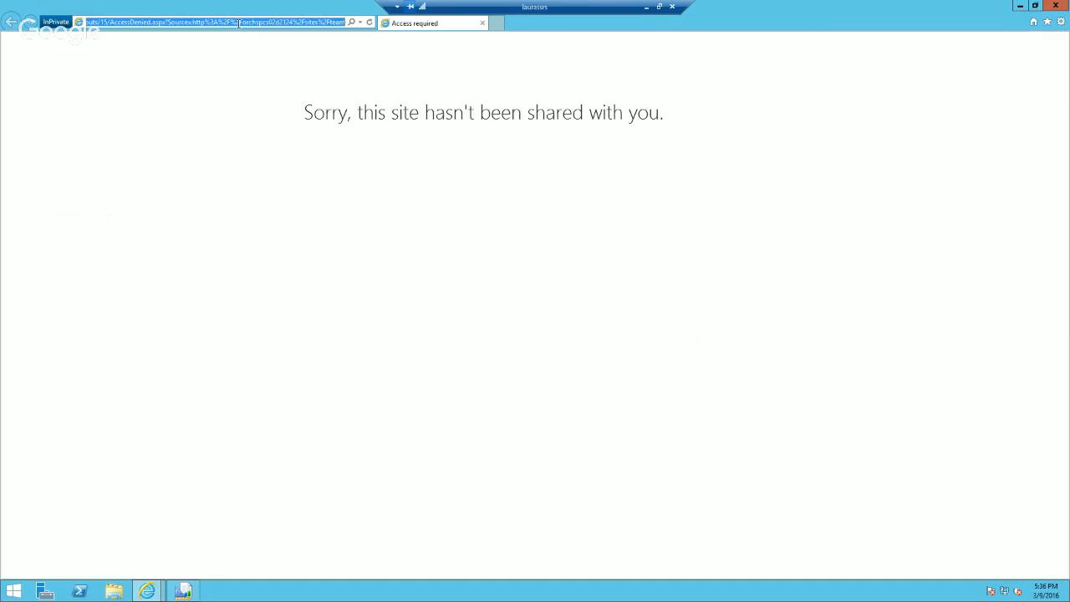
pyautogui.press('Home')
pyautogui.moveTo(191, 22); pyautogui.dragTo(466, 23)
pyautogui.press('Delete')
pyautogui.press('Return')
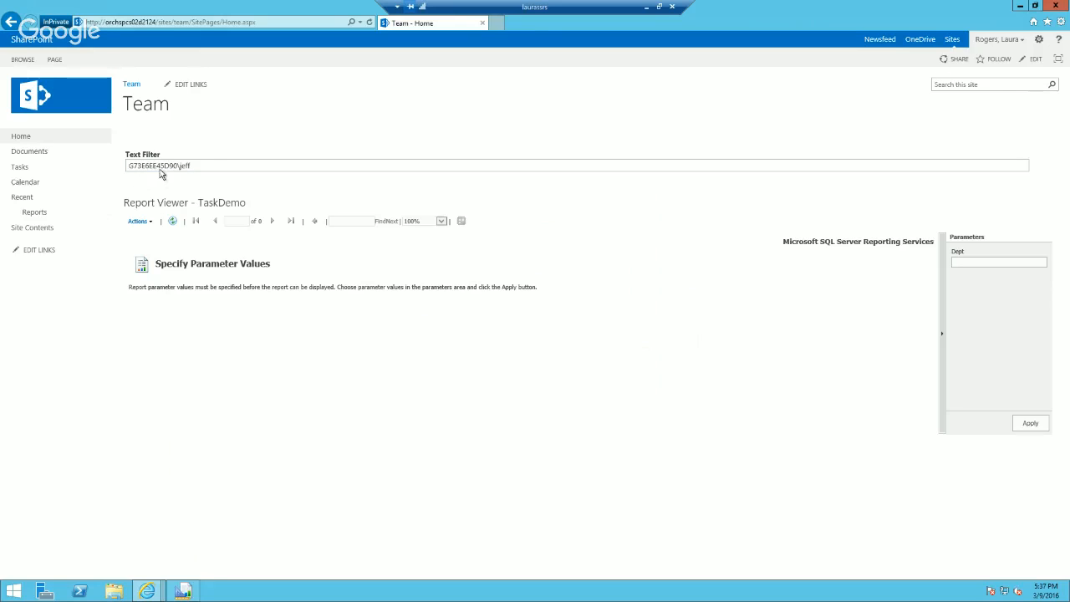
# Step: Put the Team home page in edit mode and open the Text Filter web part's properties
pyautogui.click(186, 167)
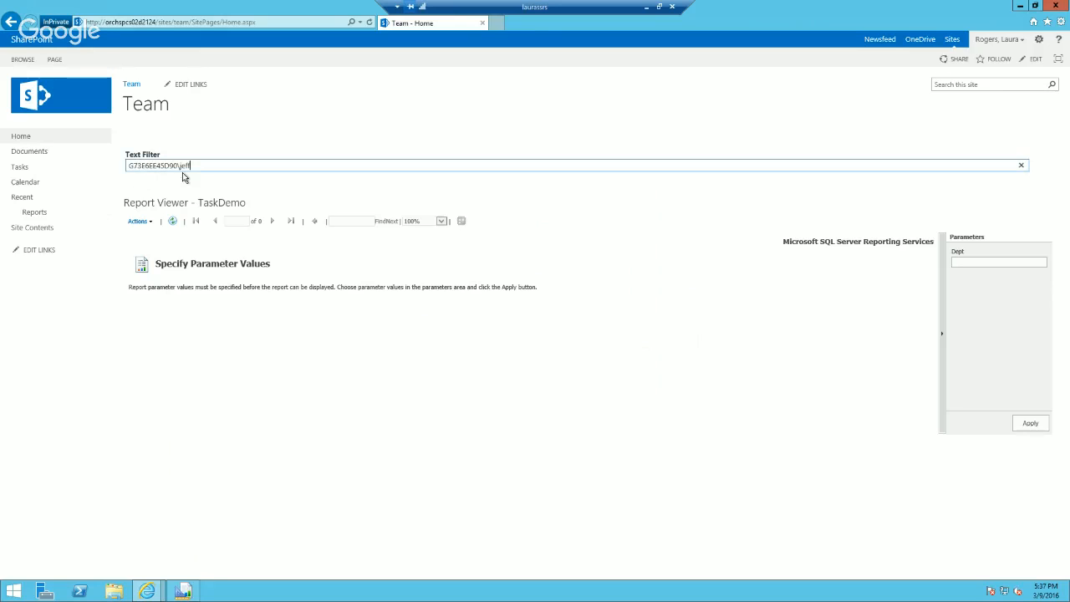
pyautogui.click(1039, 39)
pyautogui.click(1000, 81)
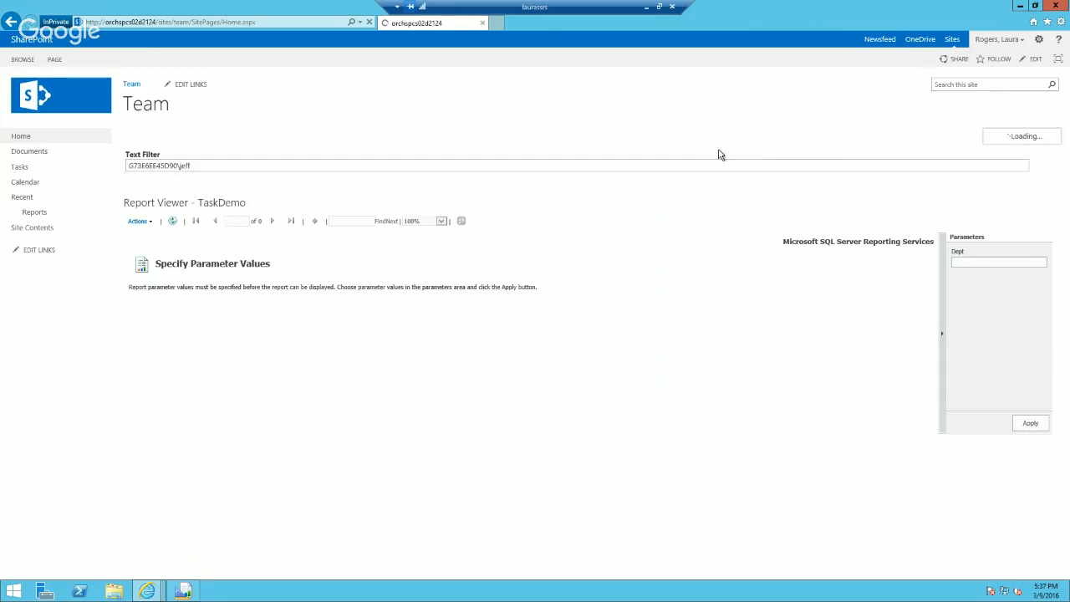
pyautogui.moveTo(1032, 164)
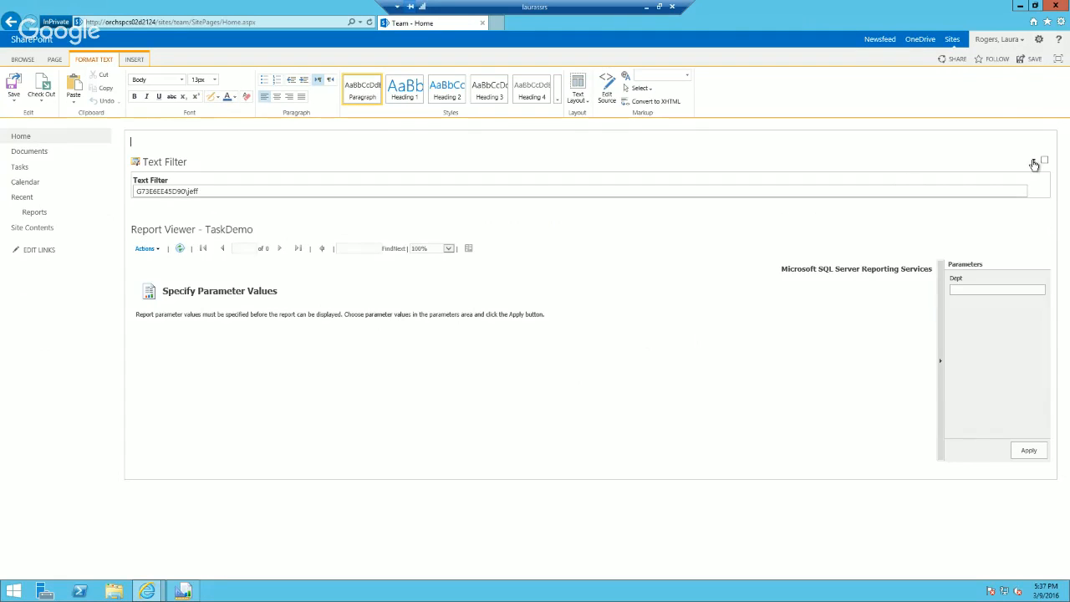
pyautogui.click(1034, 164)
pyautogui.click(1007, 211)
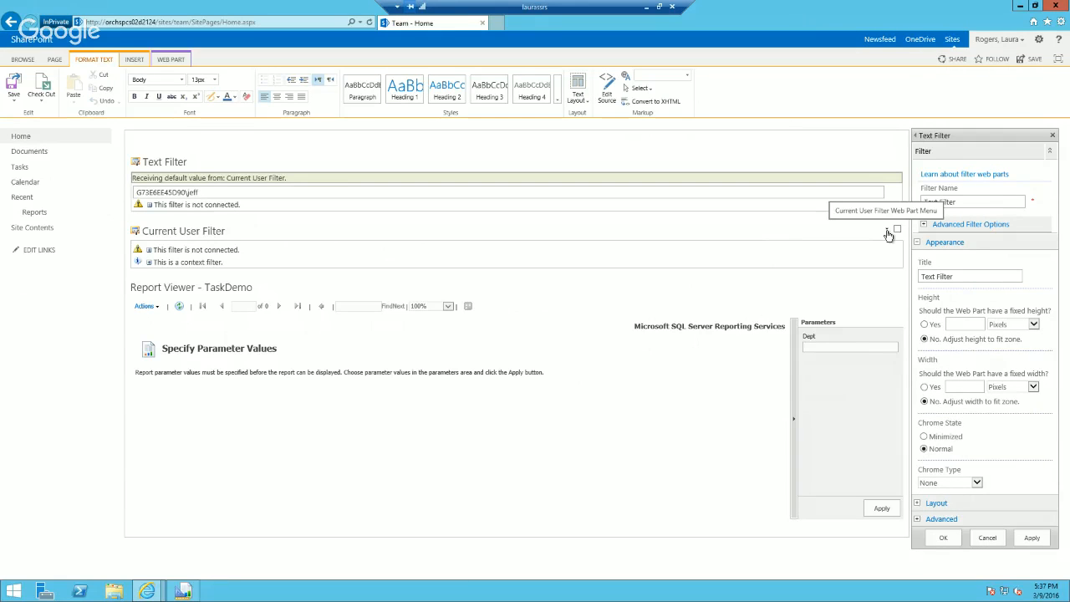
# Step: Set the Current User Filter to provide the Department profile value, save the page and reload Home
pyautogui.click(889, 232)
pyautogui.click(877, 284)
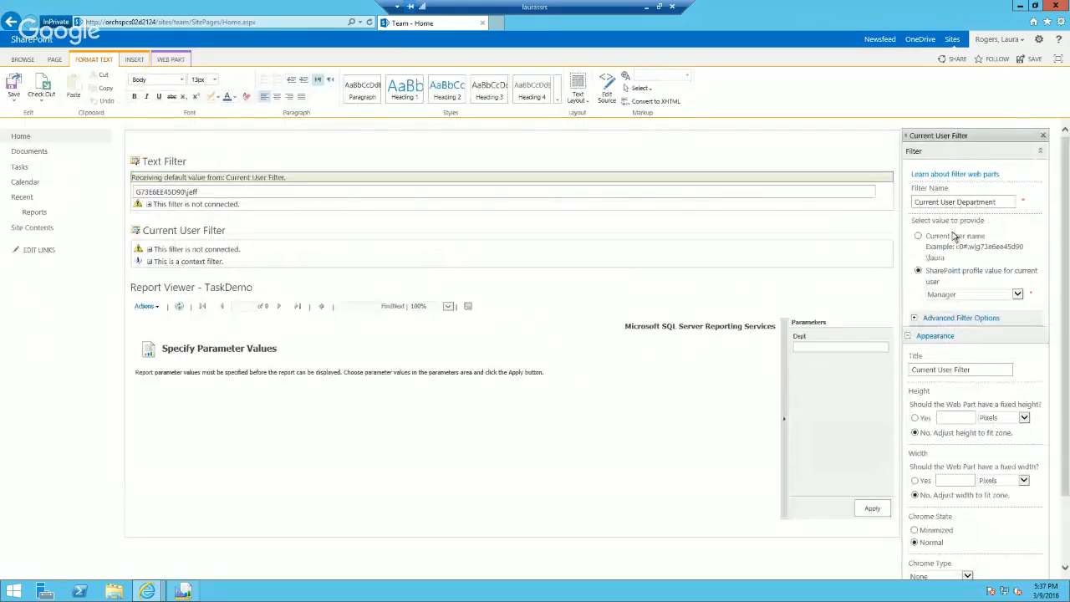
pyautogui.click(966, 301)
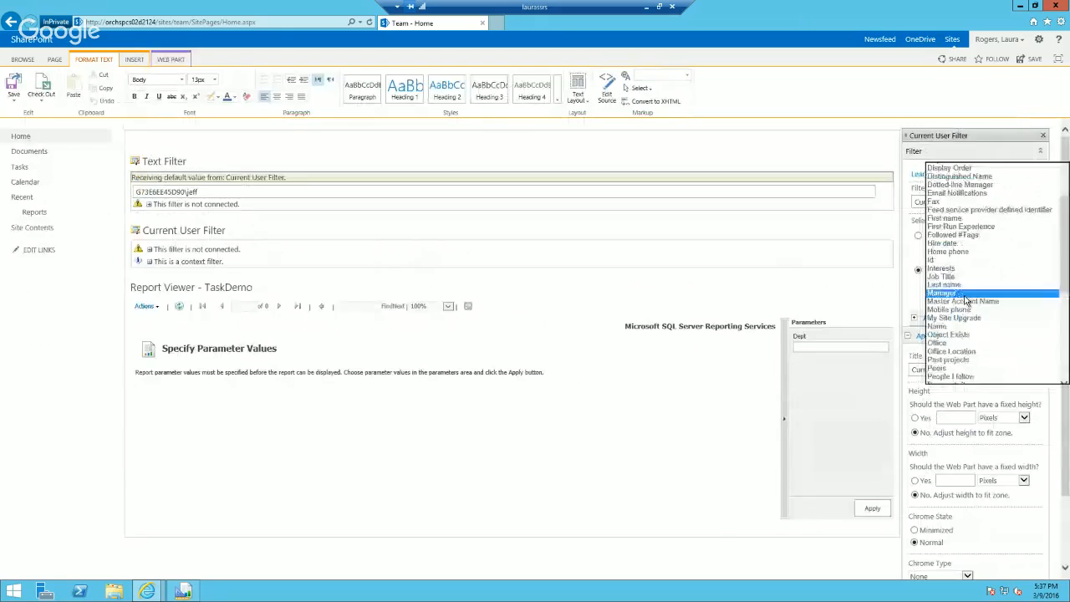
pyautogui.click(966, 167)
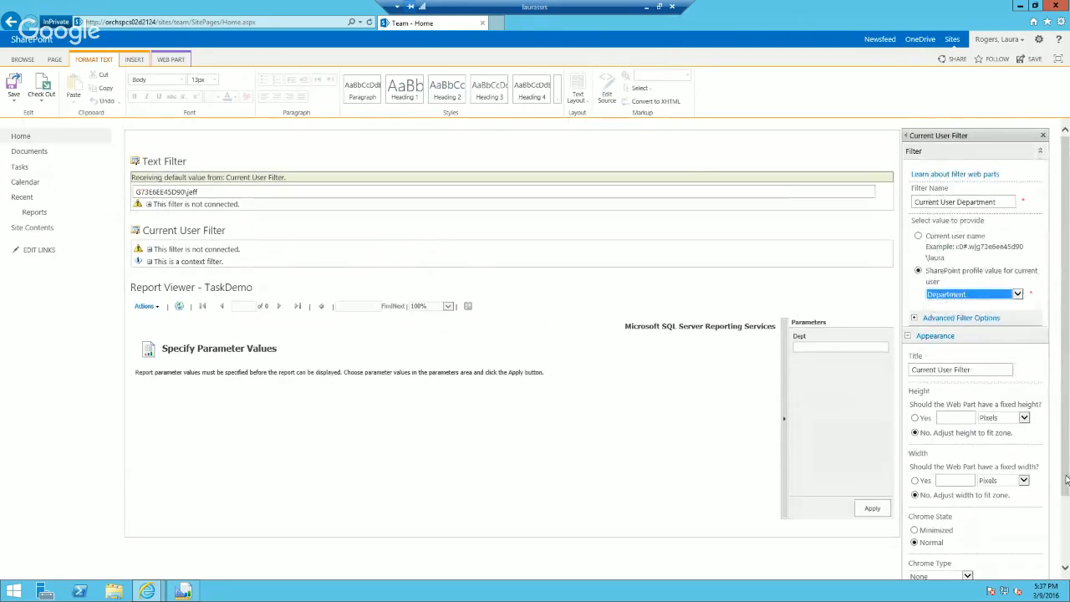
pyautogui.scroll(-1, 1057, 478)
pyautogui.click(1023, 553)
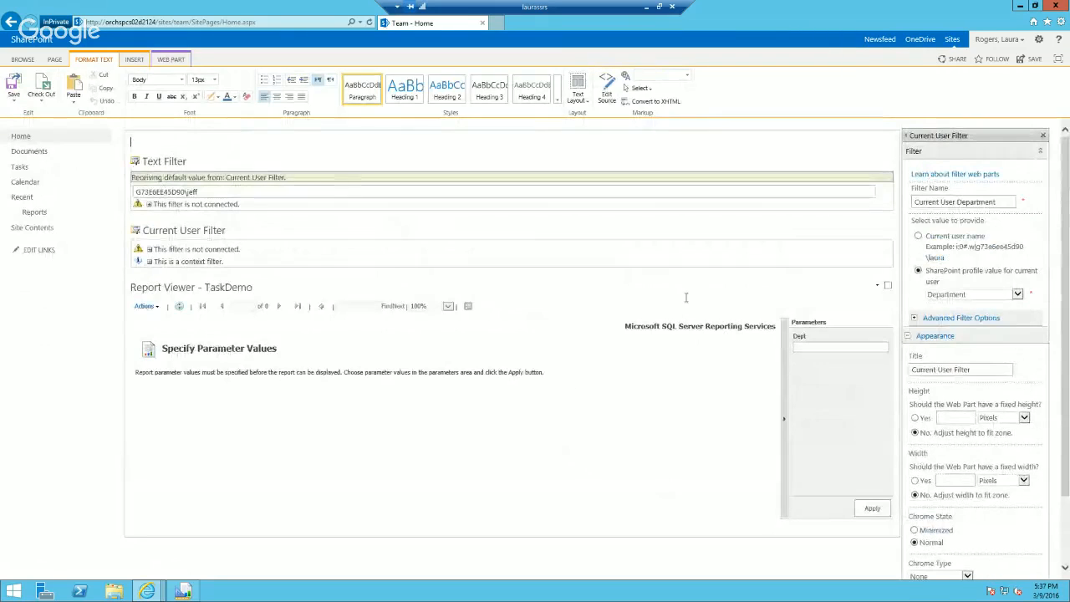
pyautogui.click(13, 88)
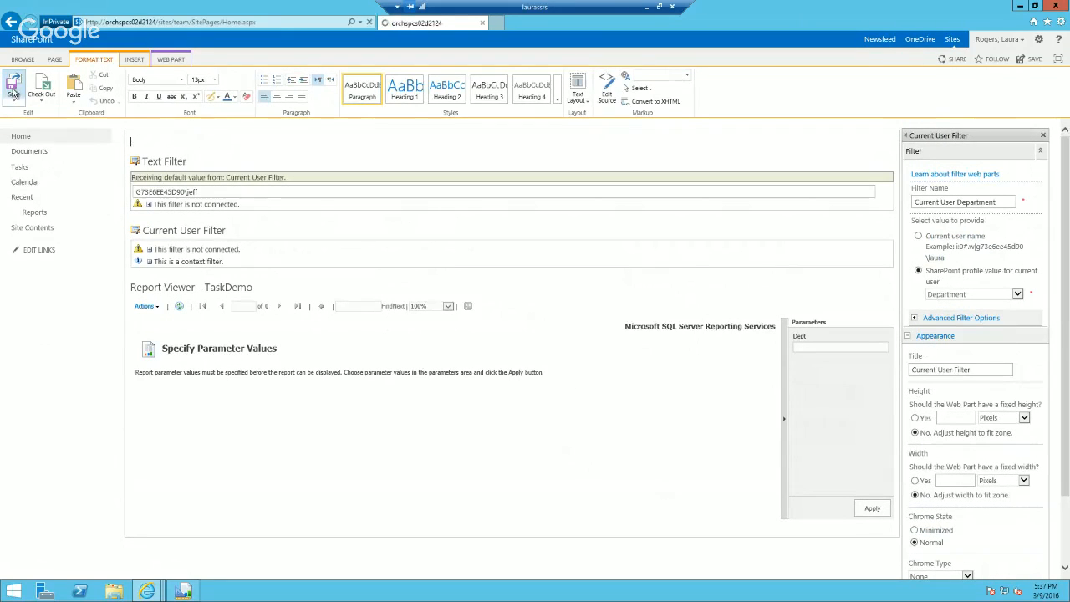
pyautogui.click(26, 137)
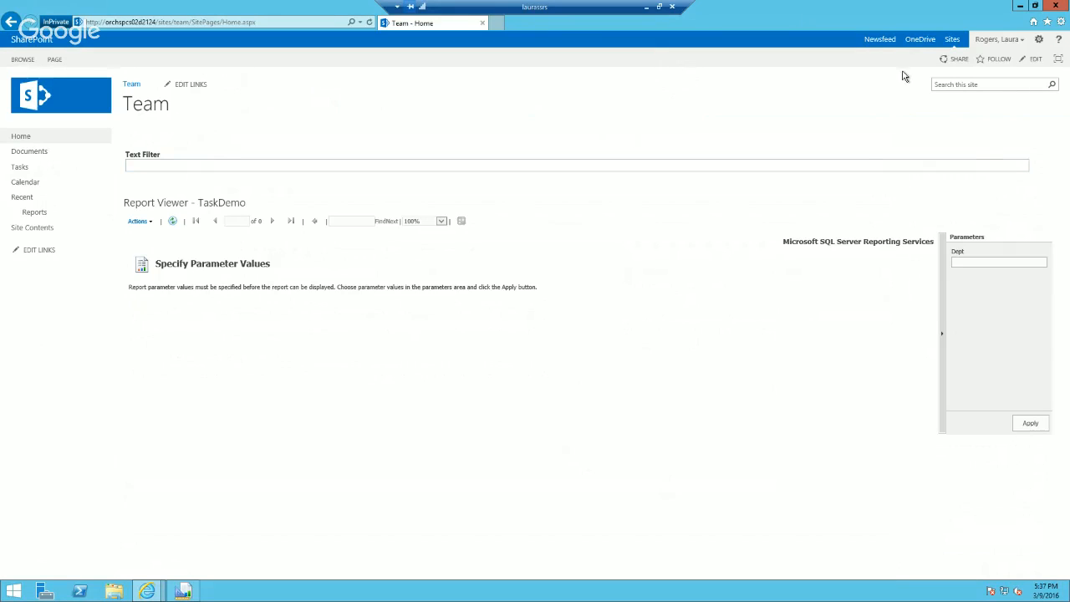
pyautogui.click(1039, 39)
pyautogui.click(1014, 81)
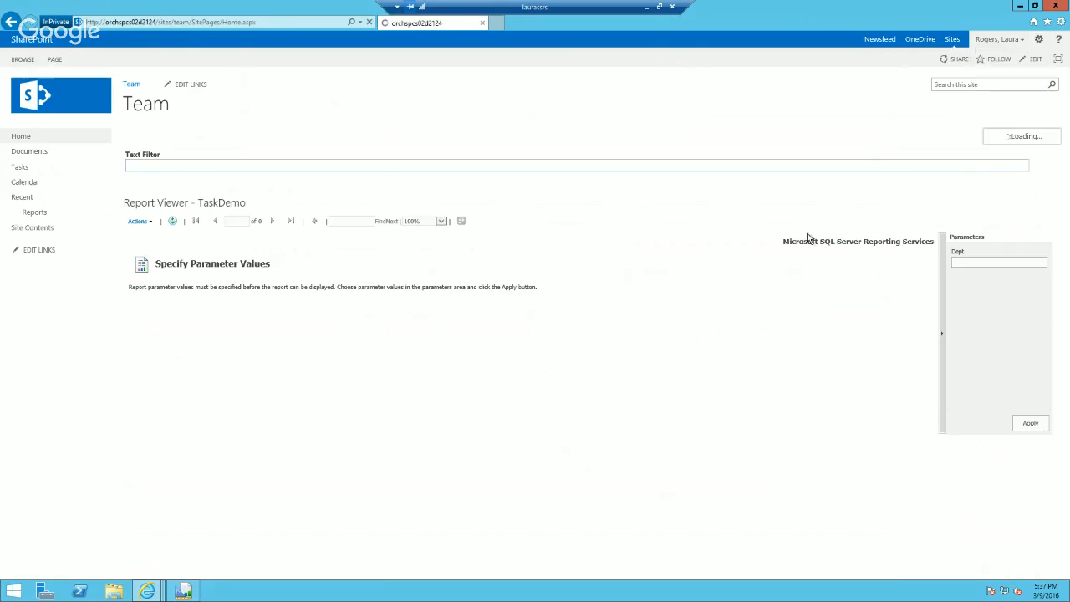
pyautogui.click(1042, 162)
pyautogui.click(1014, 212)
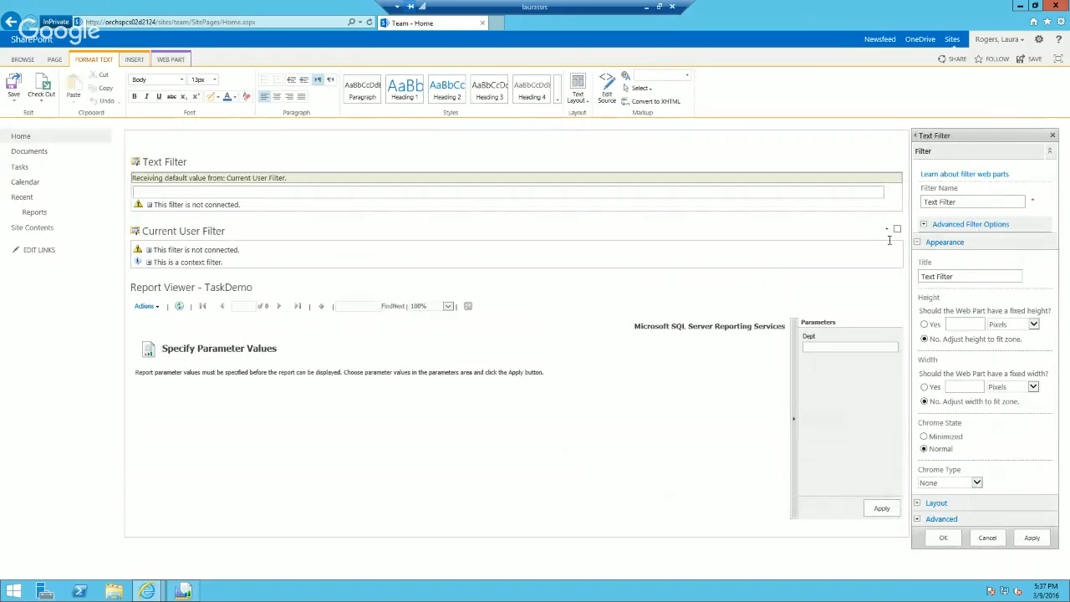
pyautogui.click(887, 229)
pyautogui.click(869, 282)
pyautogui.click(996, 299)
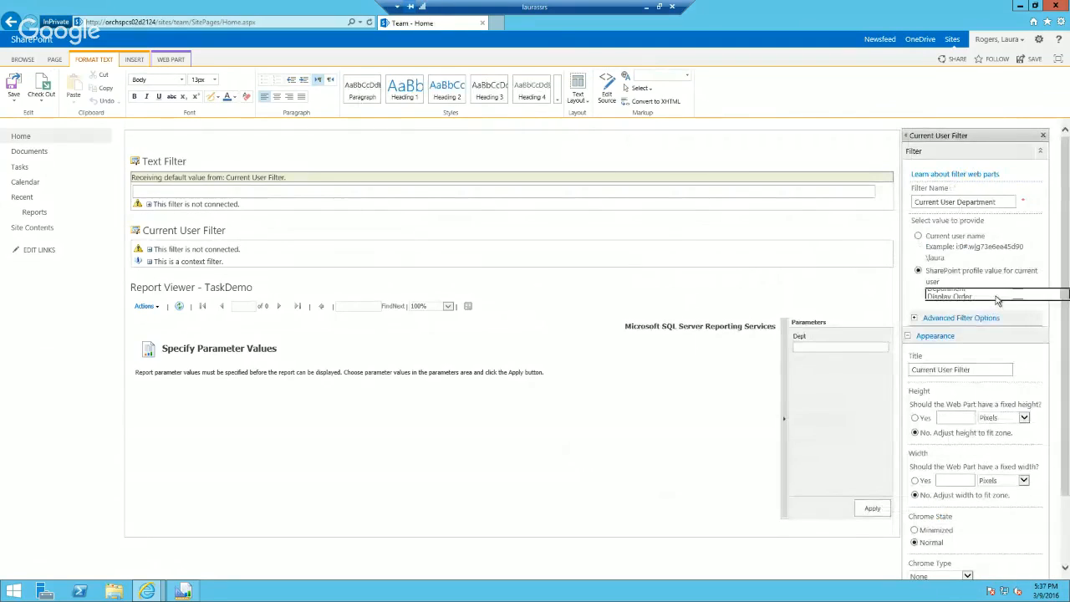
pyautogui.click(990, 284)
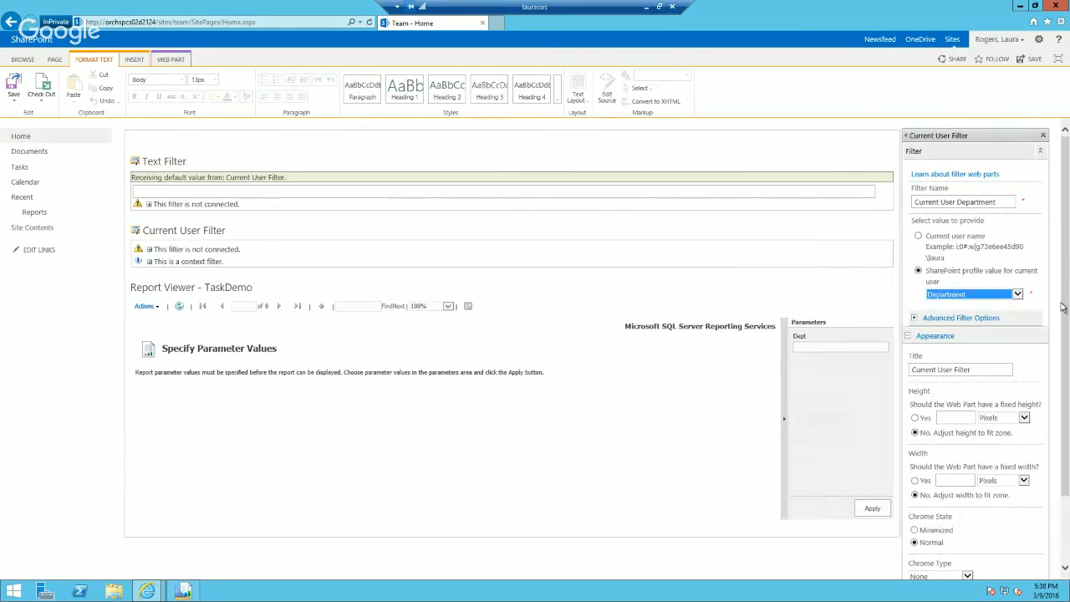
pyautogui.scroll(-2, 1062, 307)
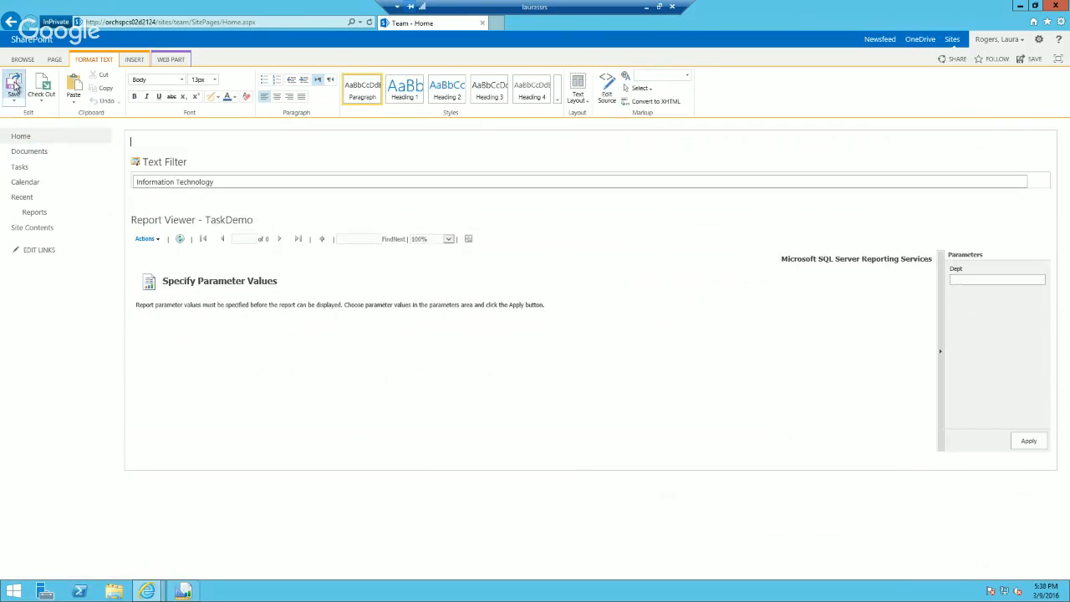
pyautogui.click(14, 86)
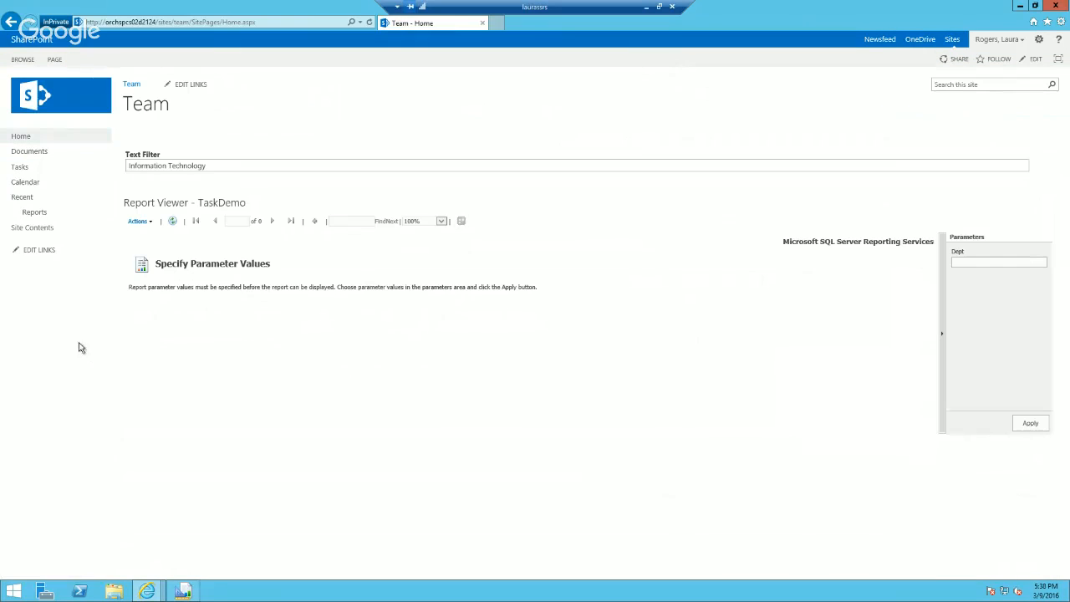
# Step: Reload the Team home page, put it in edit mode and delete the Text Filter web part
pyautogui.click(35, 137)
pyautogui.click(1039, 39)
pyautogui.click(1002, 81)
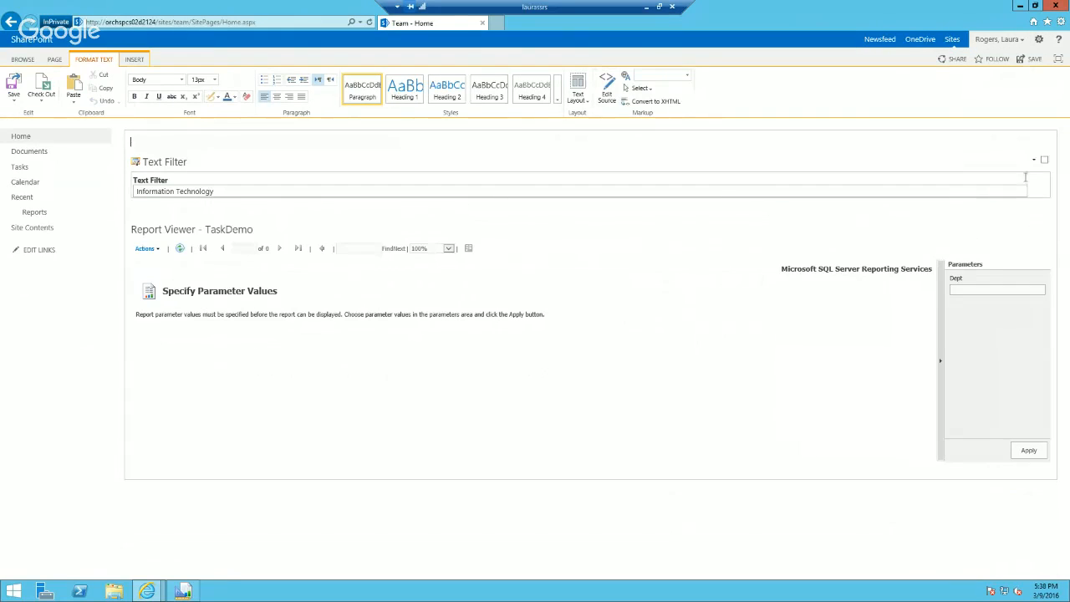
pyautogui.click(1037, 162)
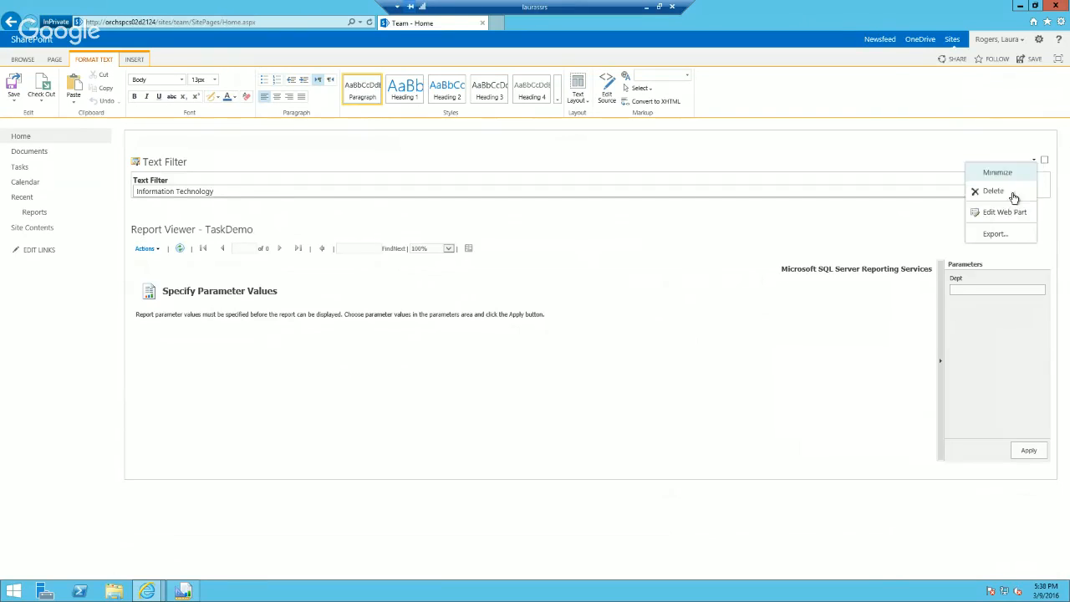
pyautogui.click(1013, 189)
pyautogui.click(588, 338)
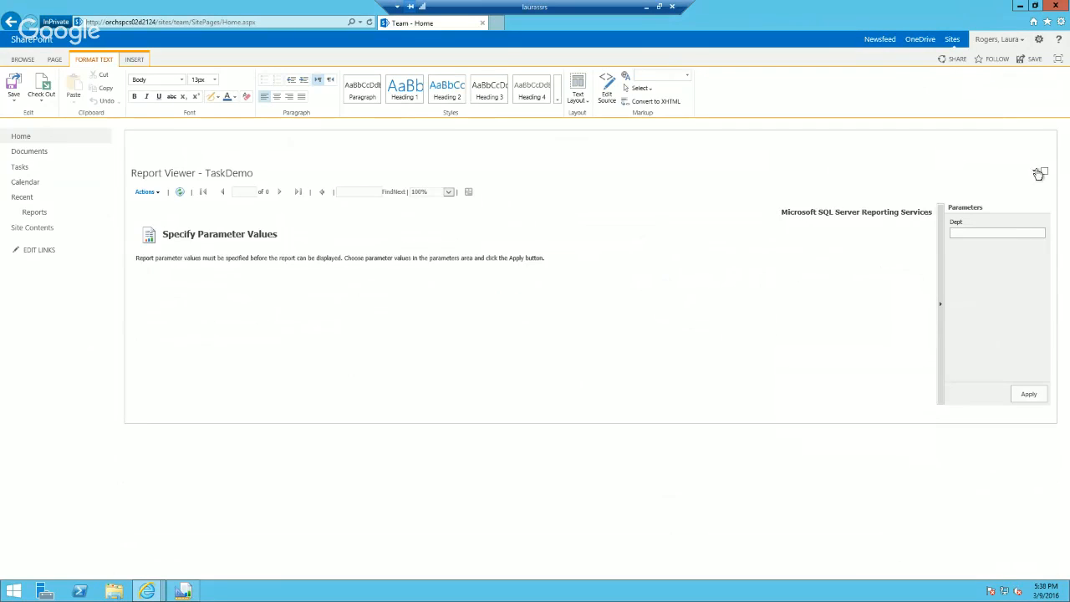
# Step: Edit the TaskDemo Report Viewer web part, load its report parameters and choose to override the Dept report default
pyautogui.click(1034, 172)
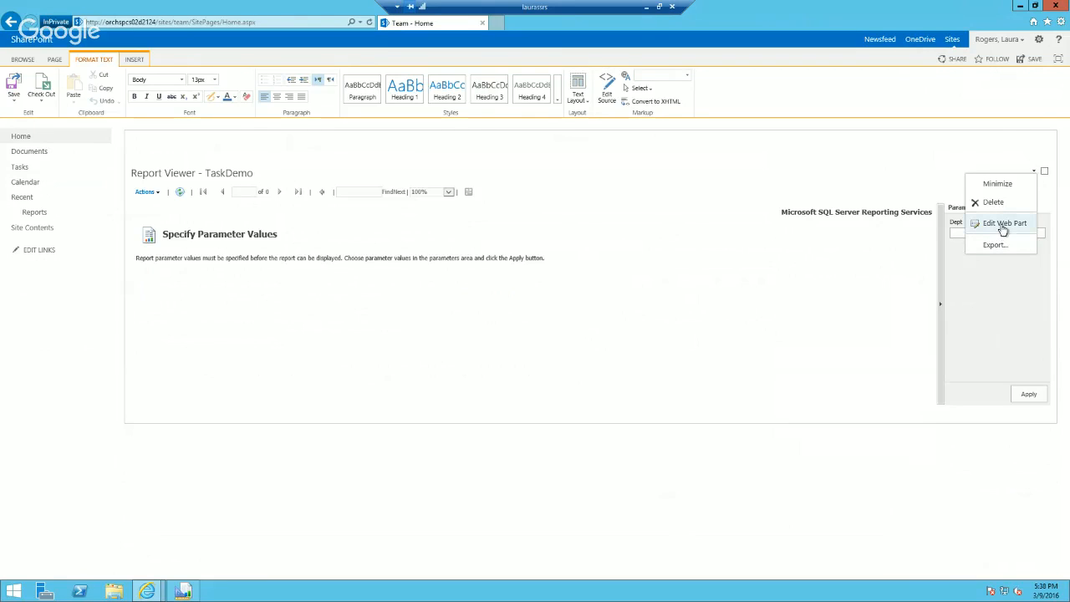
pyautogui.click(1003, 224)
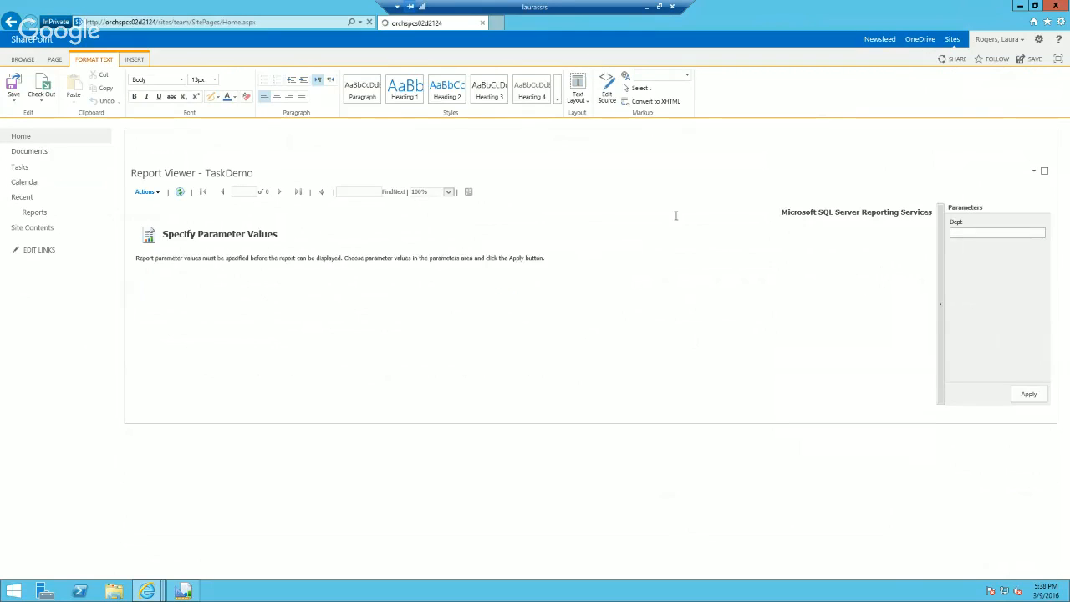
pyautogui.click(836, 263)
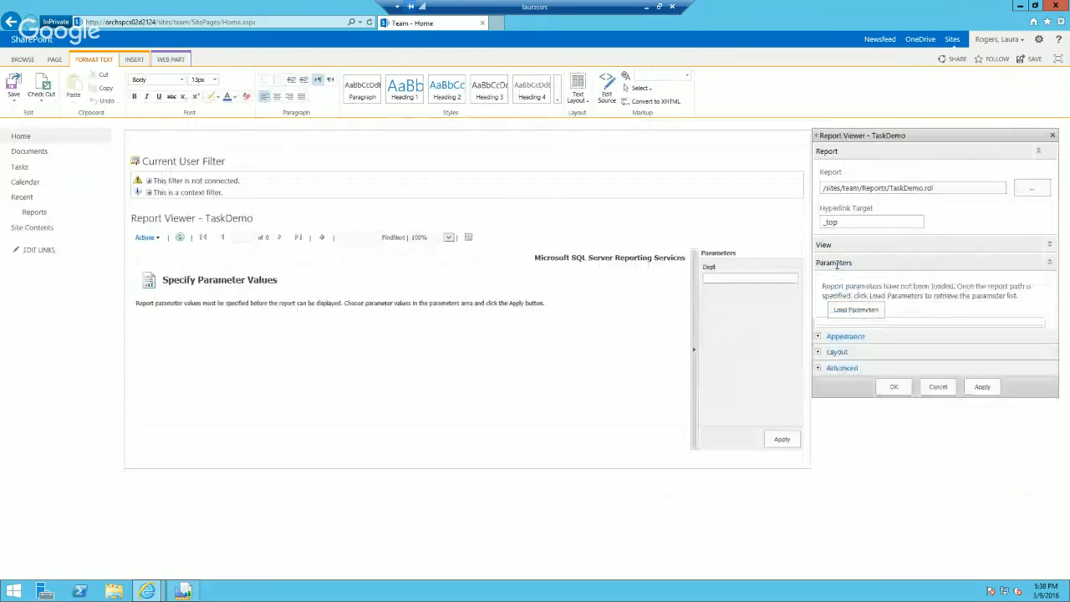
pyautogui.click(855, 310)
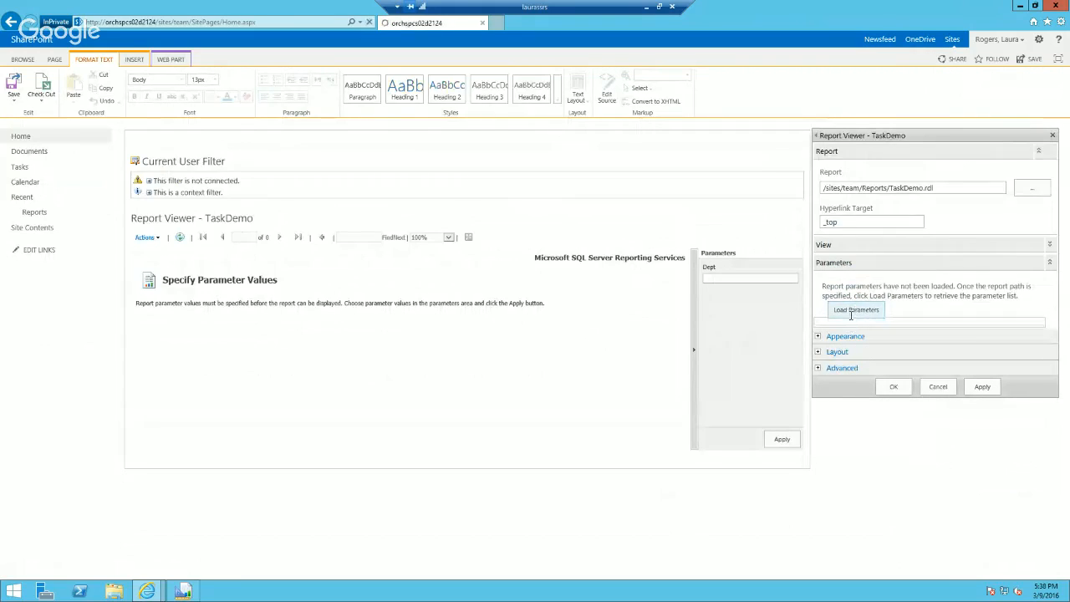
pyautogui.click(825, 308)
pyautogui.click(863, 319)
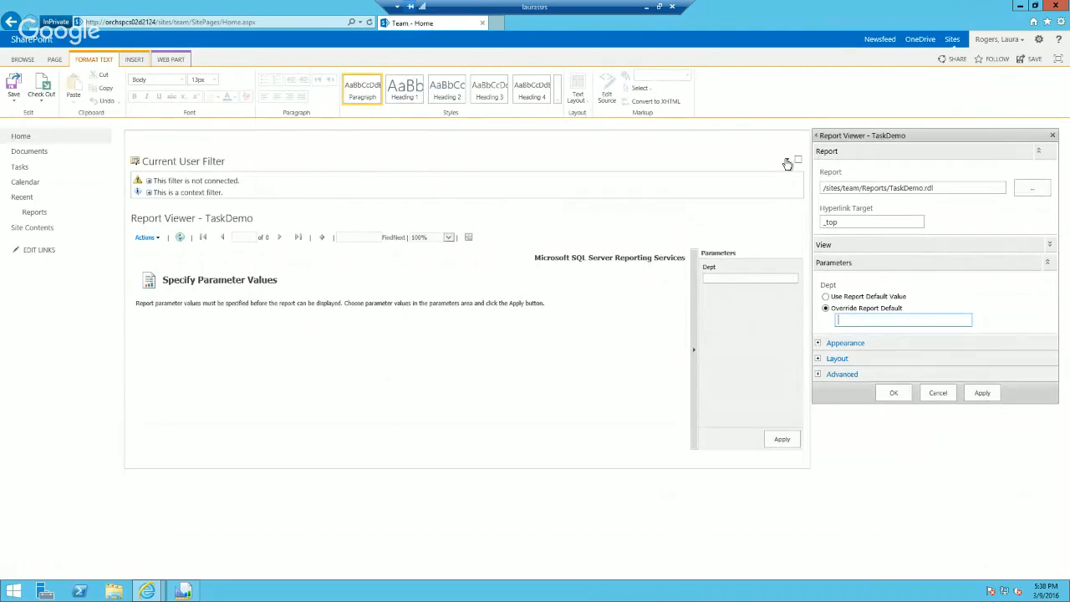
# Step: Connect the Current User Filter to send its values to the TaskDemo Report Viewer, with Dept as the filtered parameter
pyautogui.click(786, 159)
pyautogui.moveTo(774, 234)
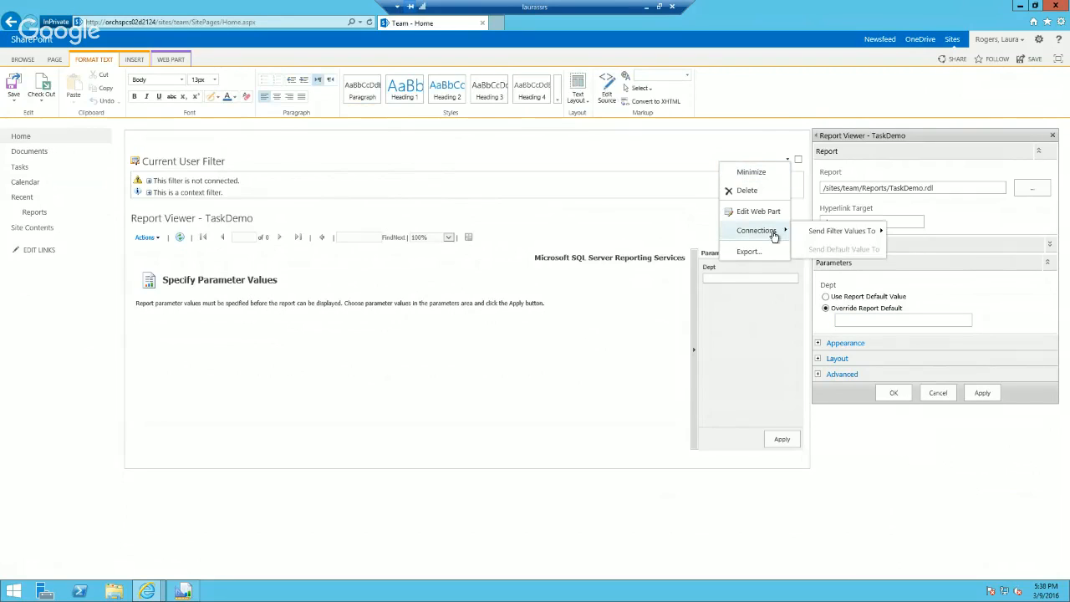
pyautogui.moveTo(841, 232)
pyautogui.click(943, 231)
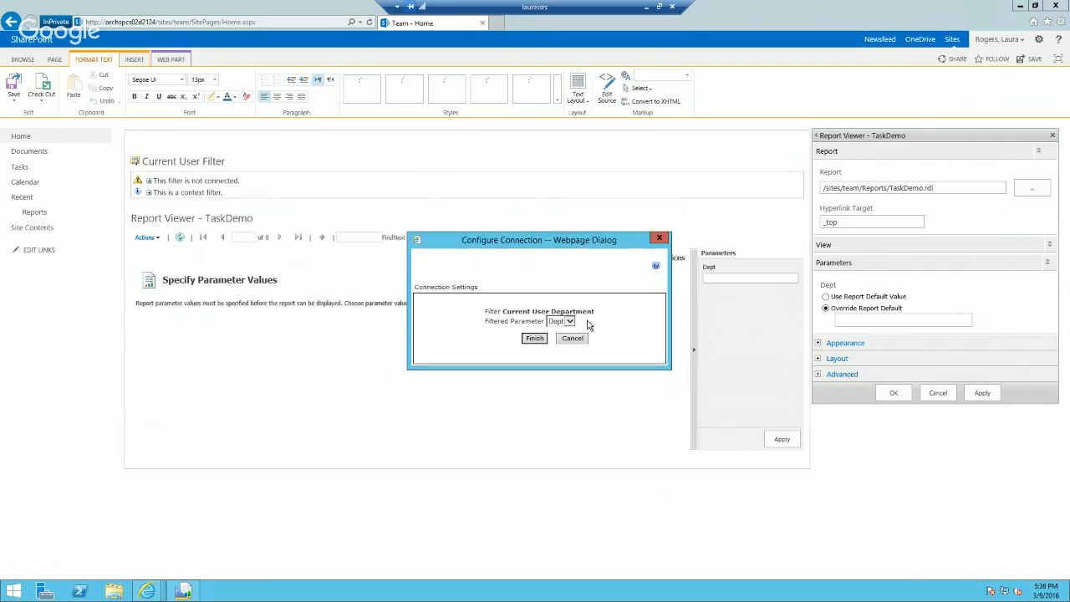
pyautogui.click(535, 339)
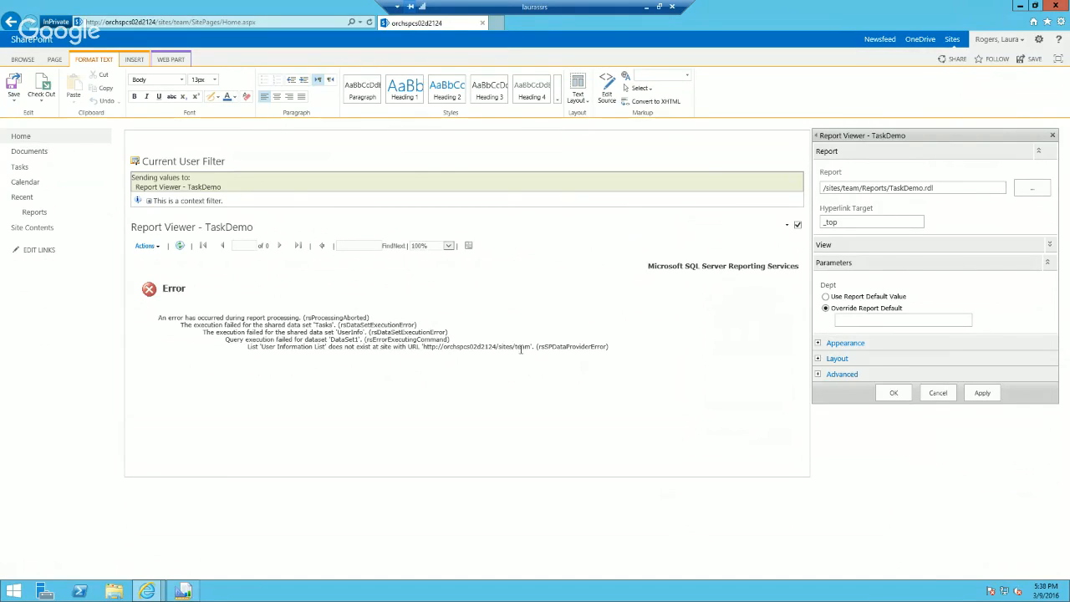
# Step: Set the web part's Dept parameter to use the report default value, and run the report with Dept set to Information Technology
pyautogui.click(893, 393)
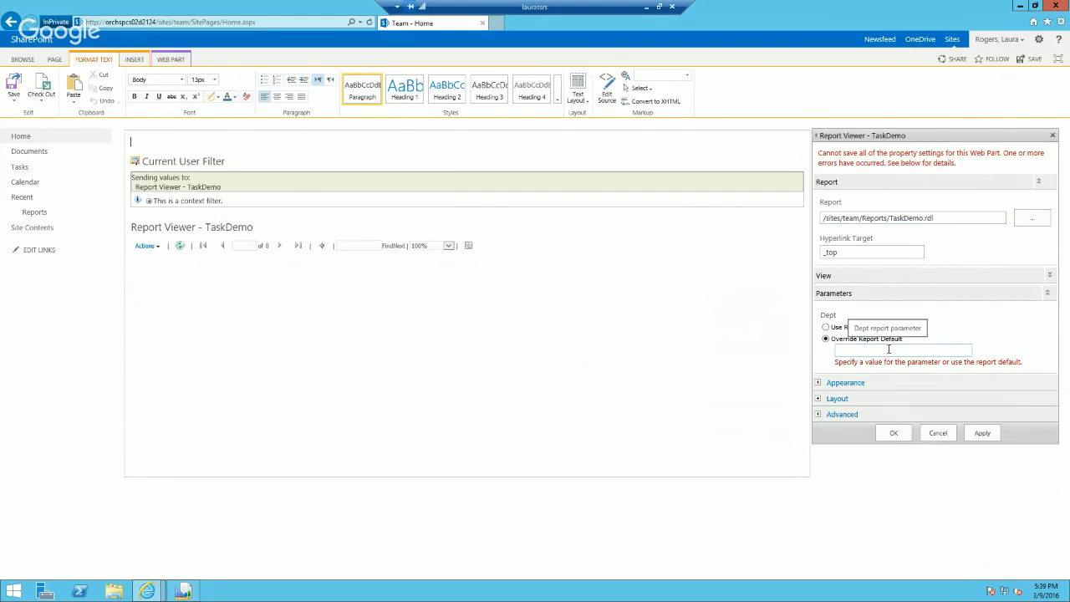
pyautogui.click(826, 328)
pyautogui.click(977, 425)
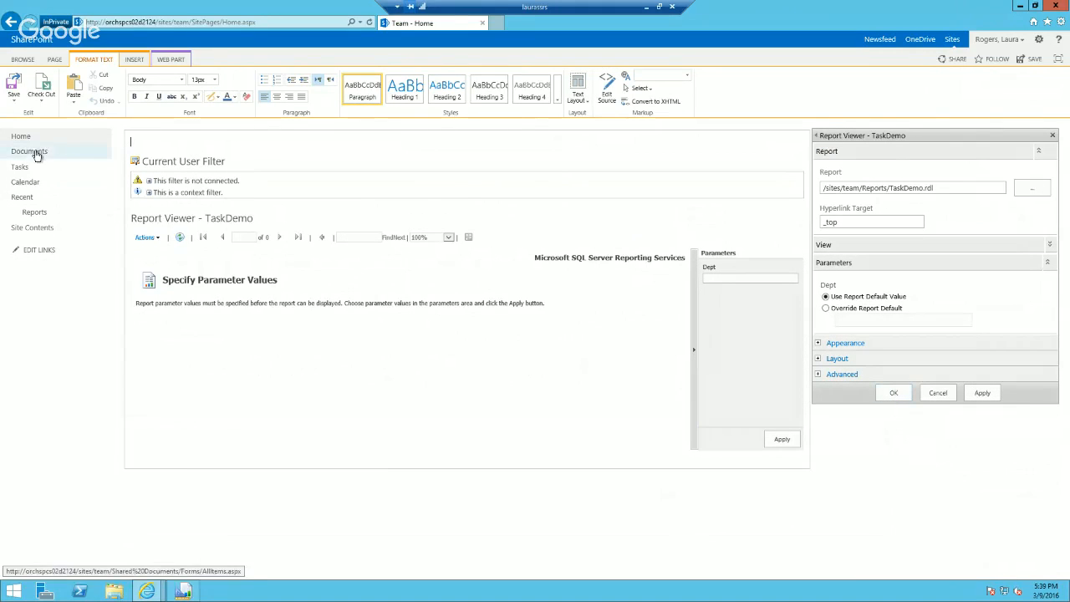
pyautogui.click(734, 279)
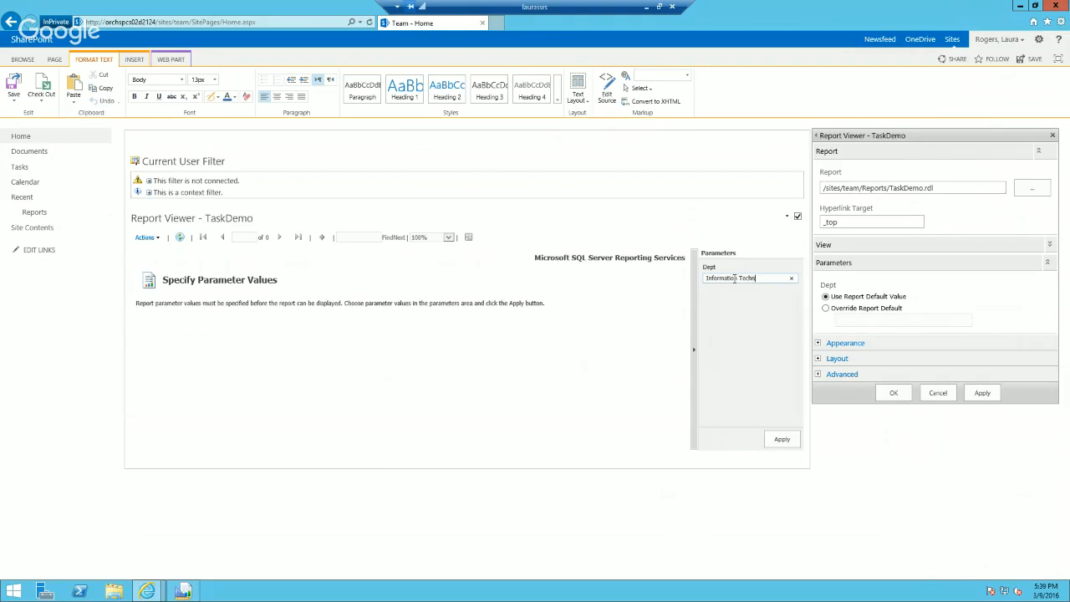
pyautogui.click(789, 443)
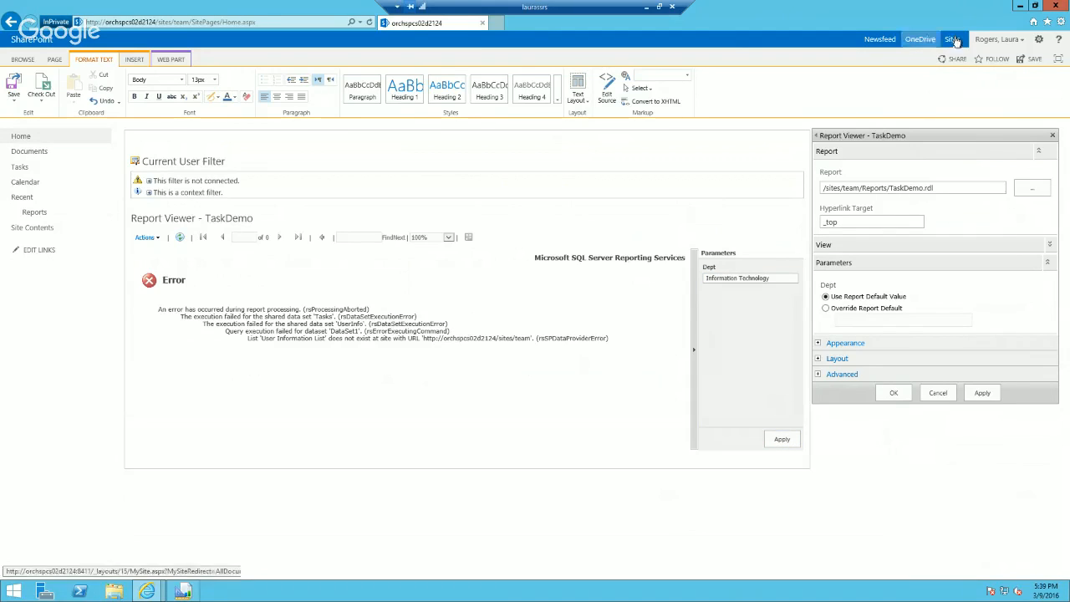
# Step: Switch to the System Account's Team home window and add the test user to the team site's site collection administrators
pyautogui.moveTo(147, 591)
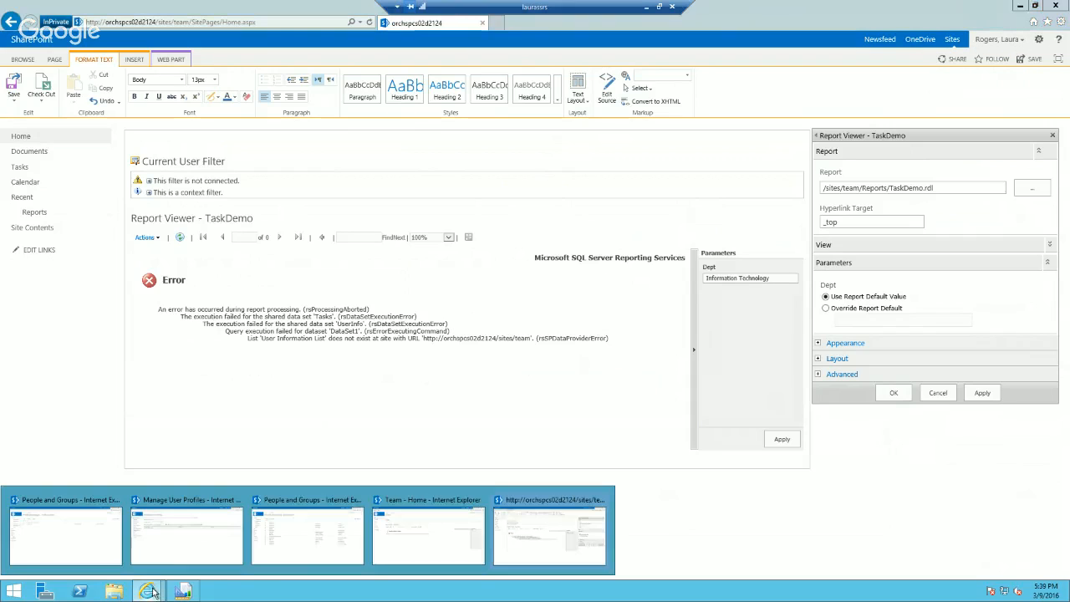
pyautogui.moveTo(408, 530)
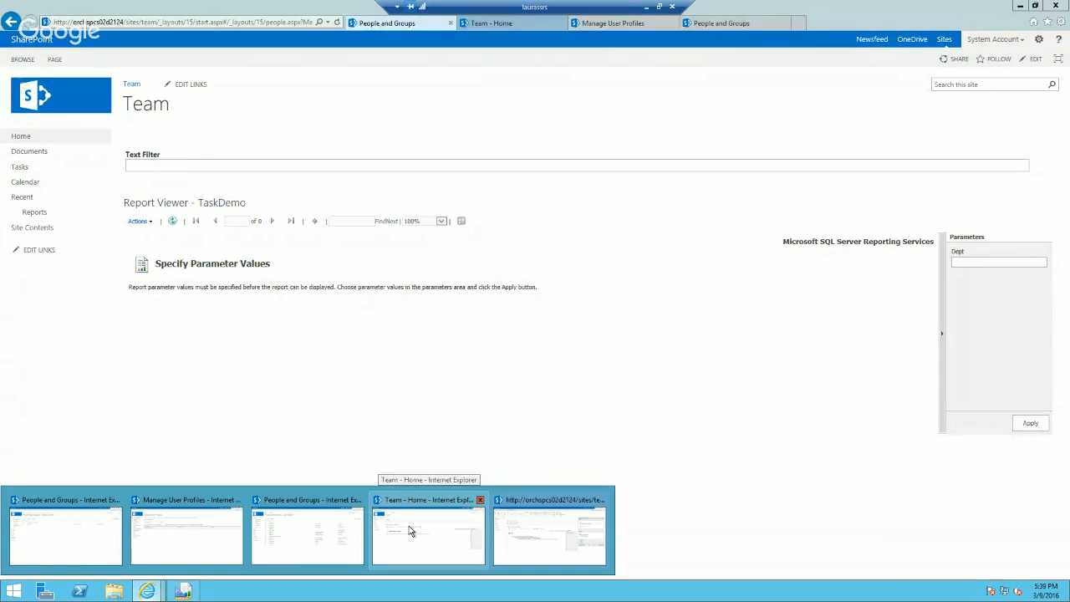
pyautogui.click(408, 528)
pyautogui.click(1039, 39)
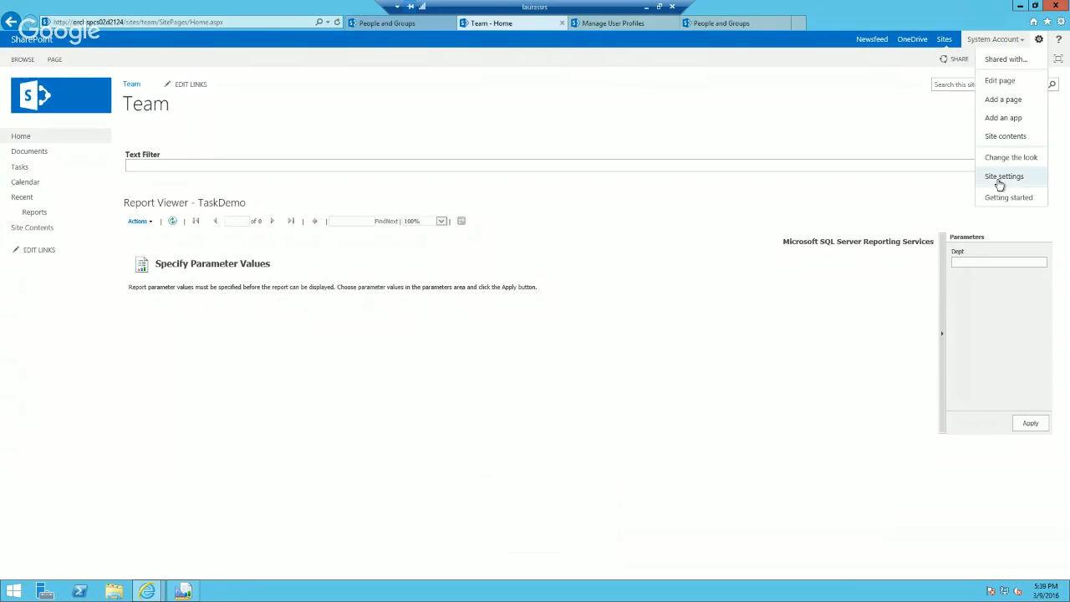
pyautogui.click(999, 177)
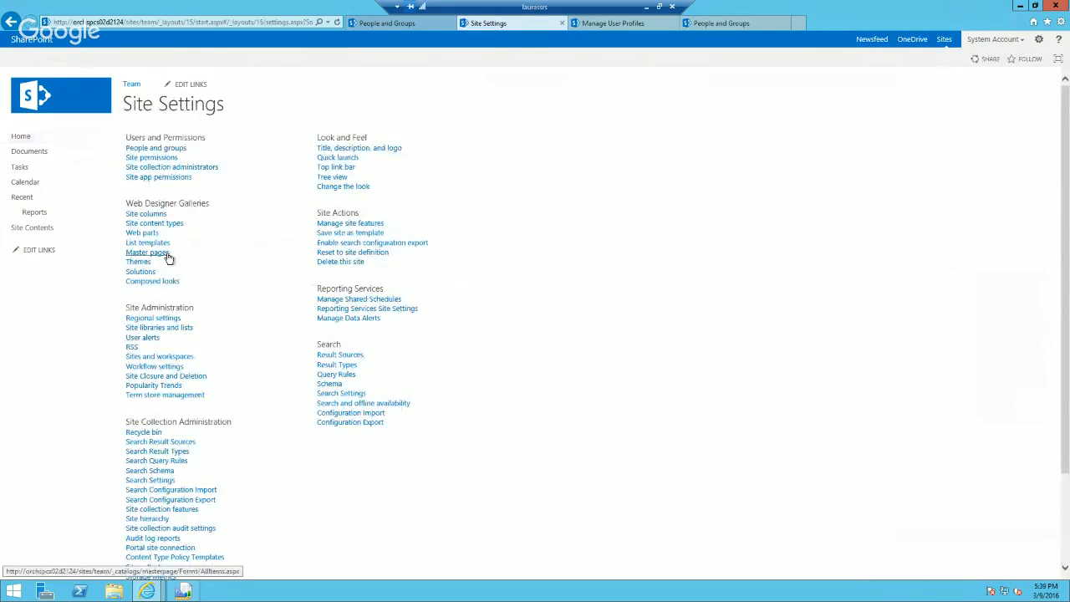
pyautogui.click(160, 167)
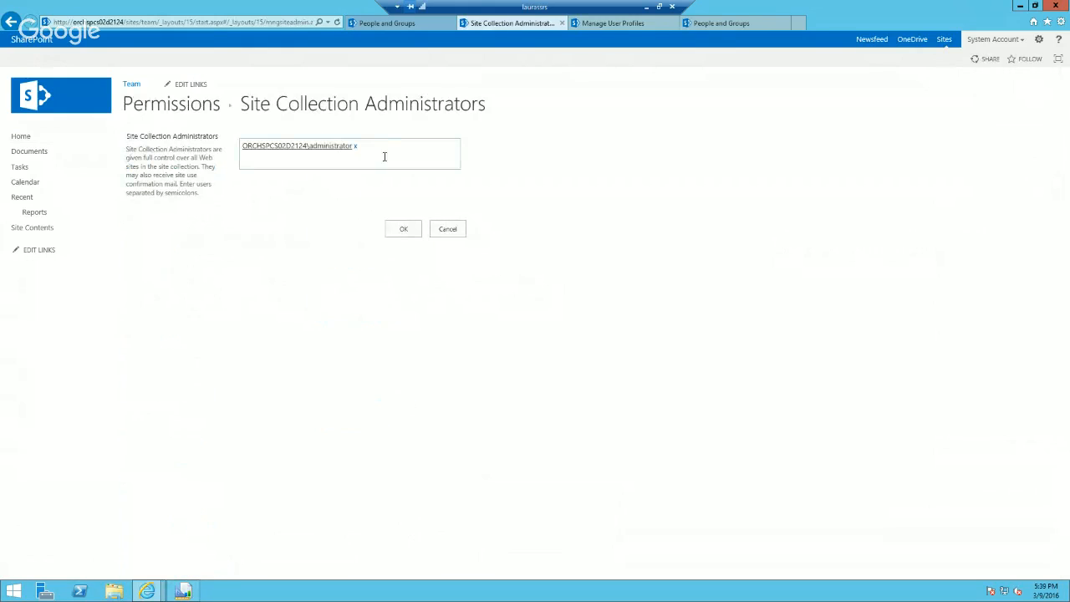
pyautogui.write('laura')
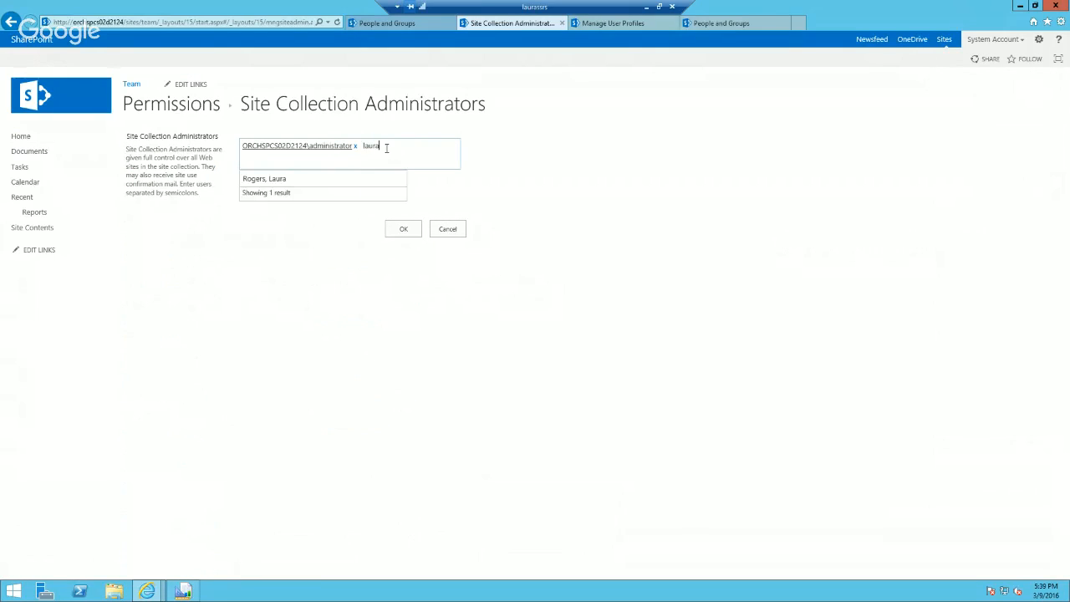
pyautogui.click(314, 183)
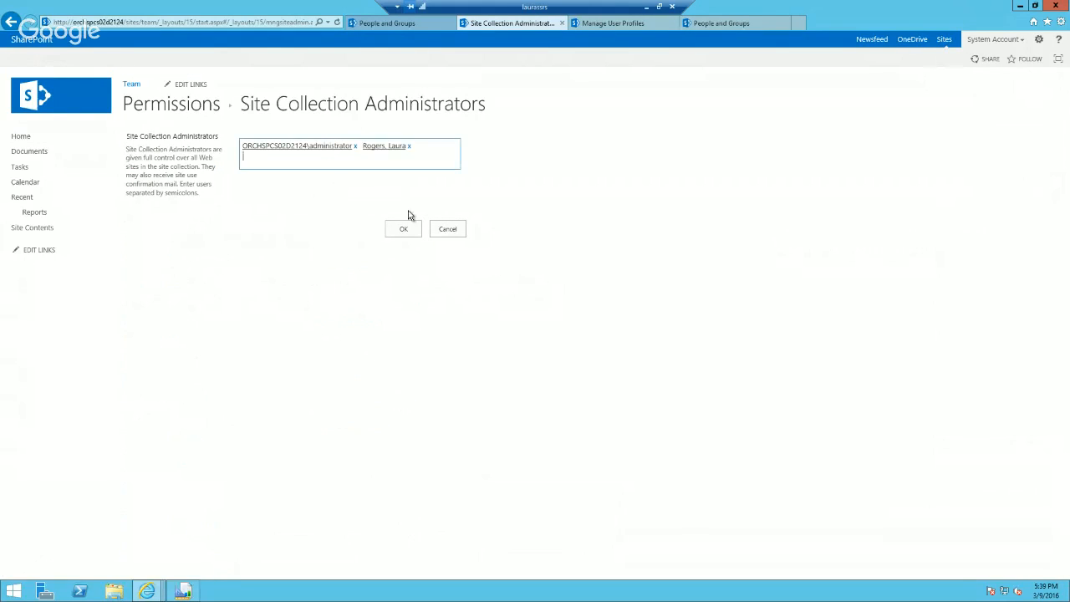
pyautogui.click(403, 229)
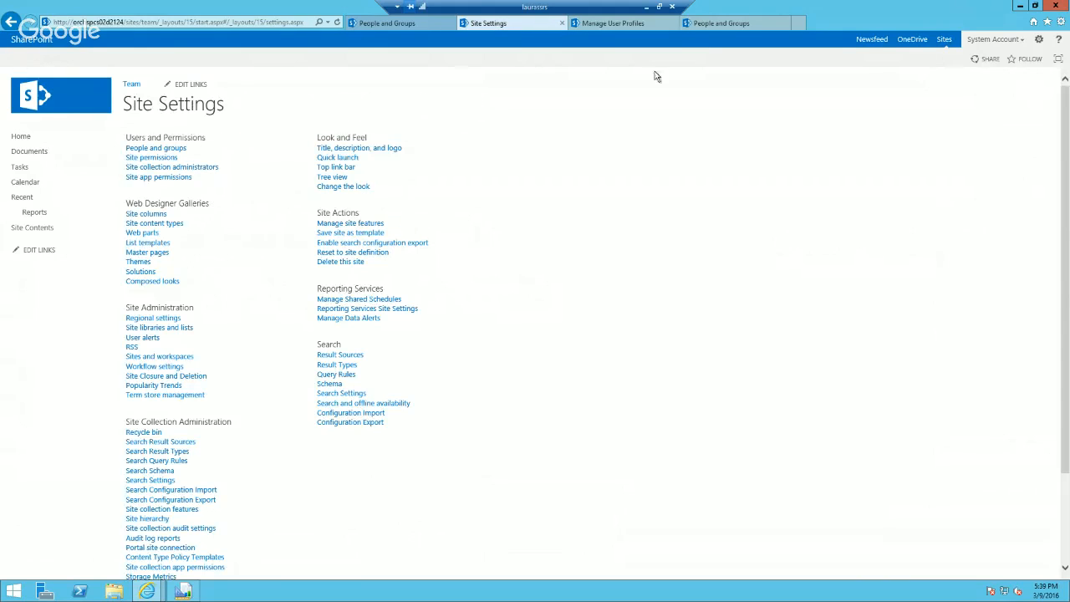
# Step: Return to the InPrivate window, save the edited home page and enter Information in the report's Dept parameter
pyautogui.click(177, 597)
pyautogui.moveTo(177, 598)
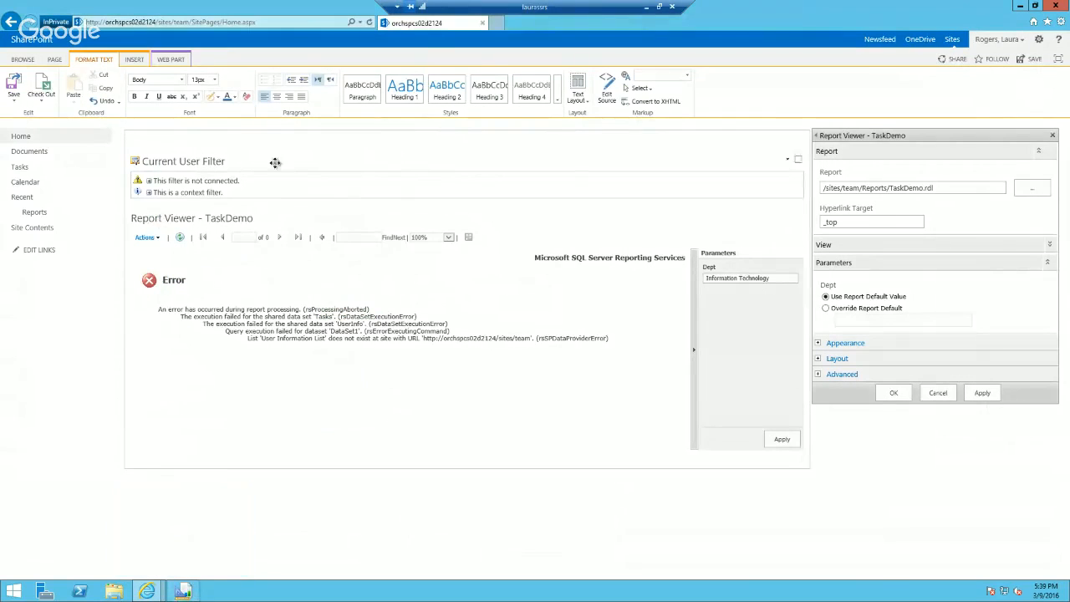
pyautogui.click(270, 20)
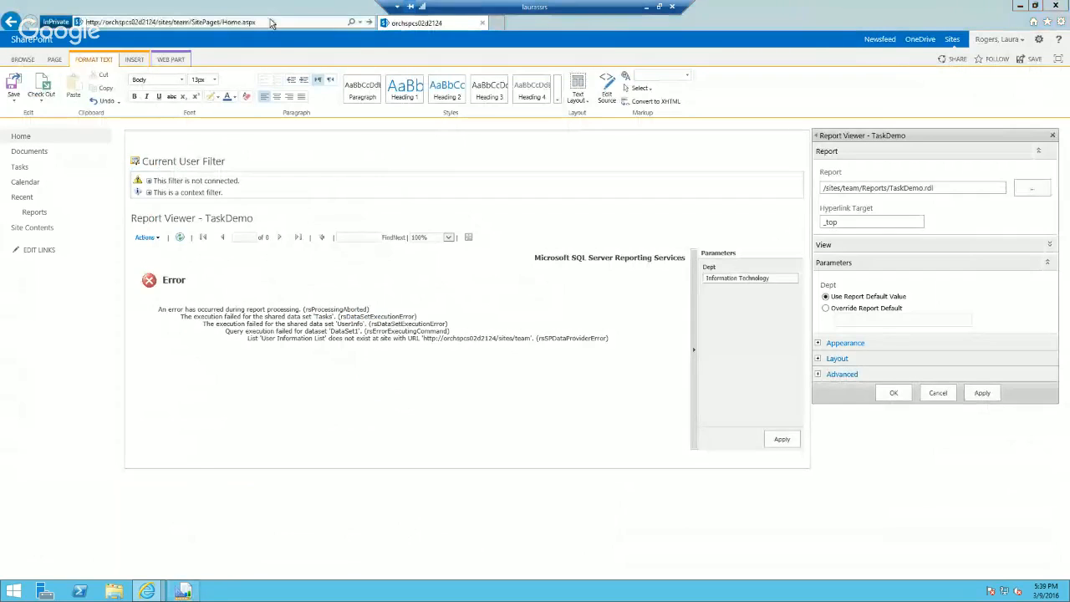
pyautogui.press('super+e')
pyautogui.click(820, 112)
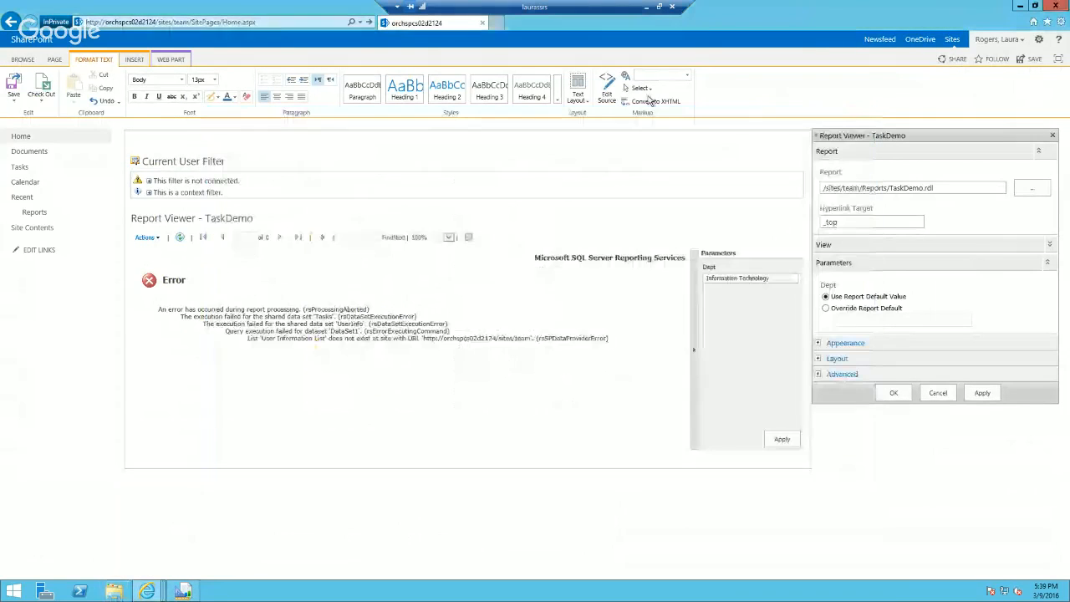
pyautogui.click(14, 90)
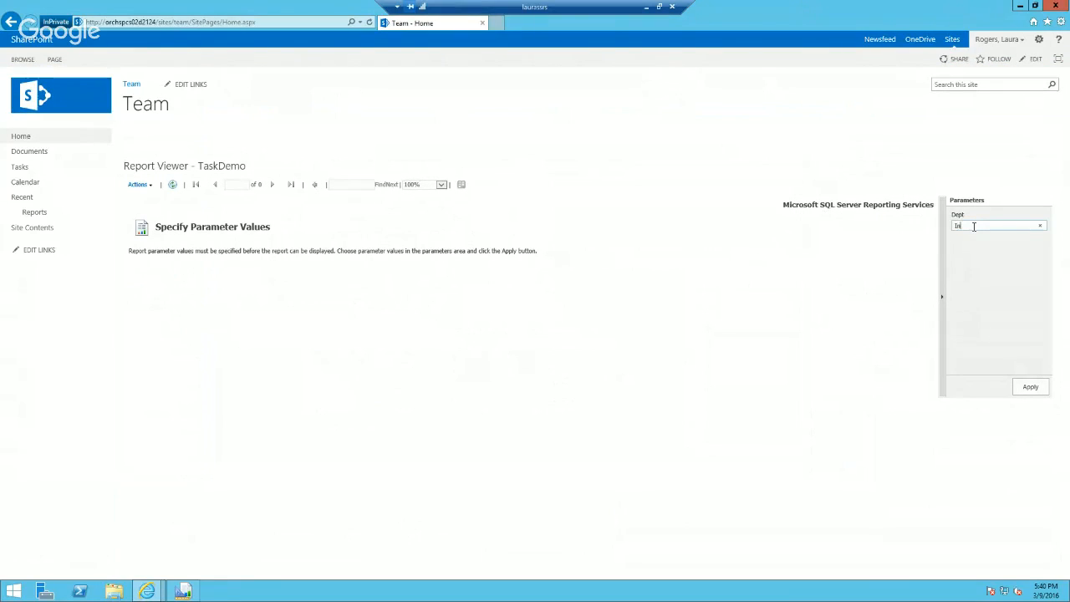
pyautogui.write('Information')
# Step: Run TaskDemo for the Information Technology department from the Reports library, and again in the Report Viewer on the Team home page
pyautogui.click(35, 212)
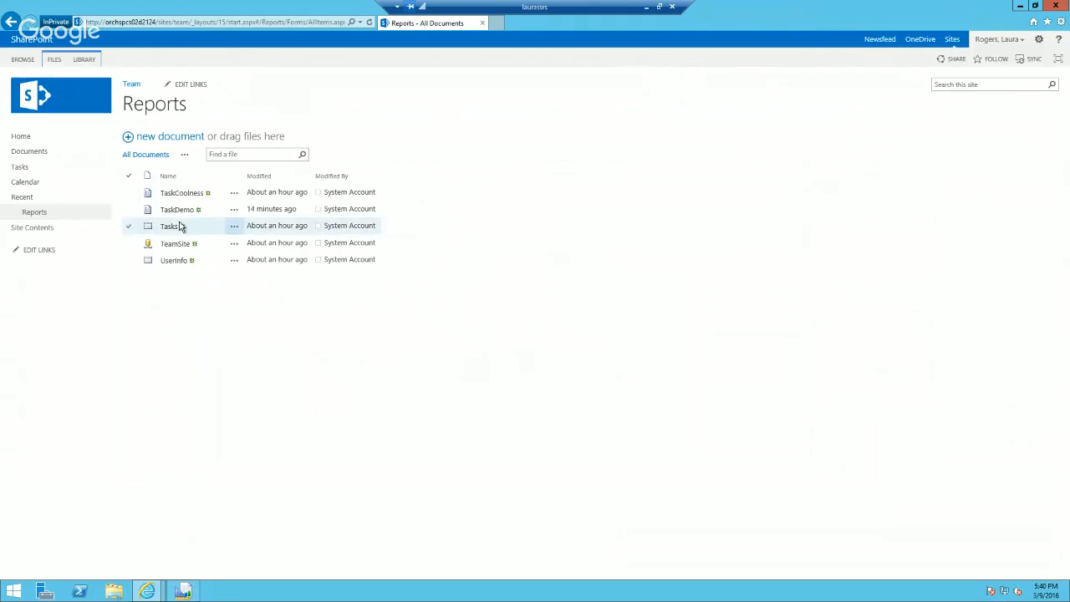
pyautogui.click(182, 212)
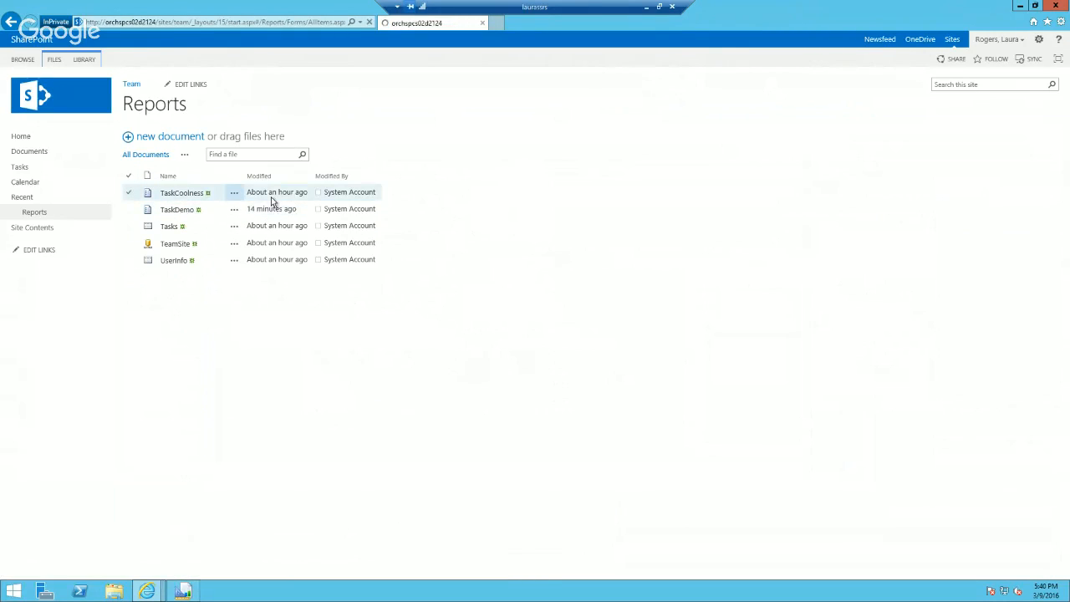
pyautogui.click(968, 100)
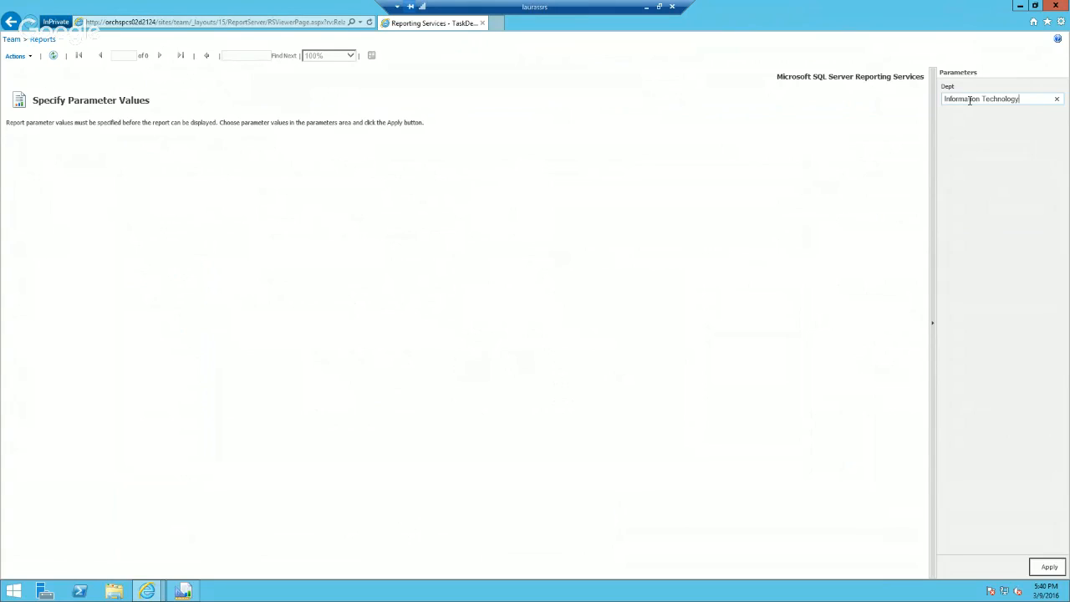
pyautogui.press('Return')
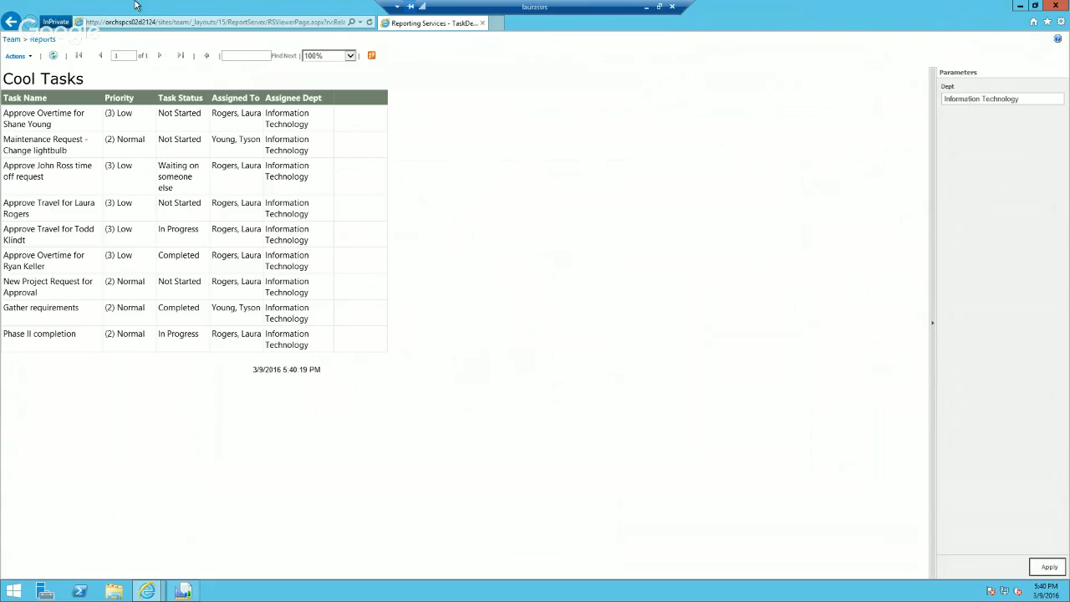
pyautogui.click(12, 39)
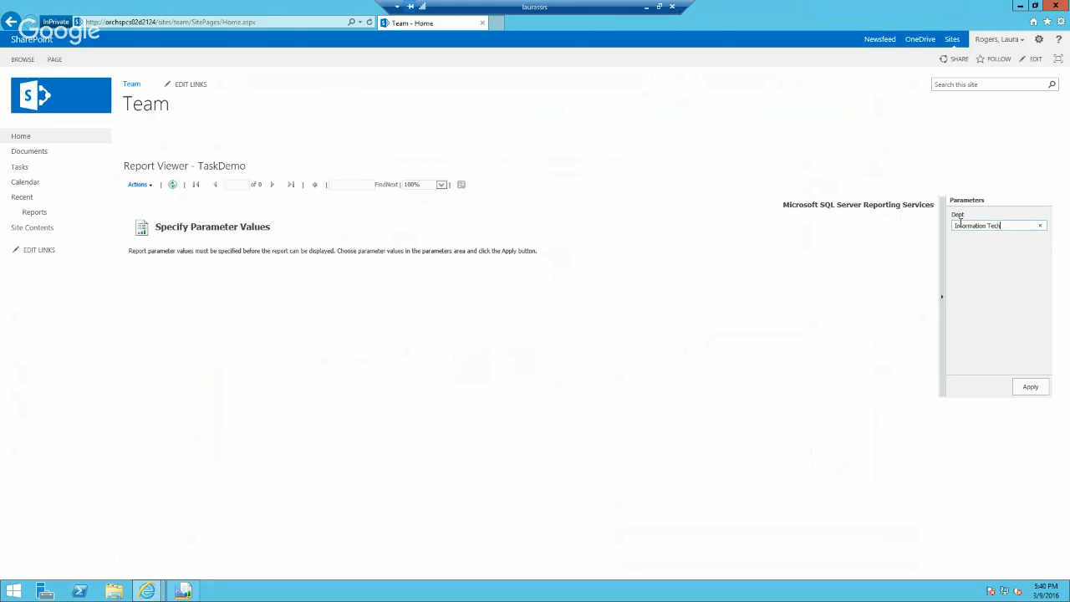
pyautogui.press('Return')
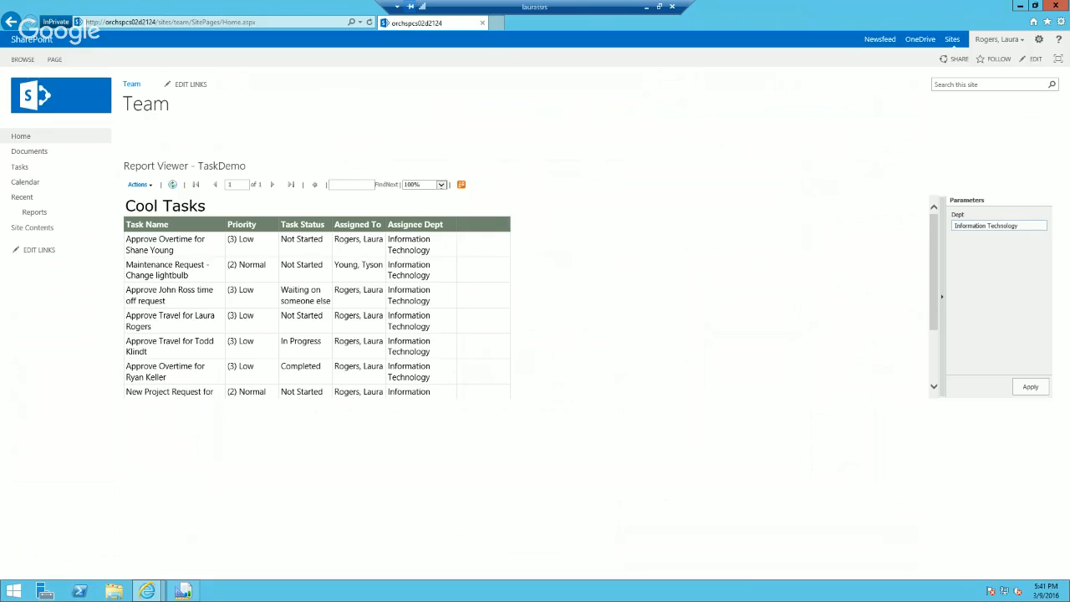
# Step: In Report Builder, allow null values for the Dept parameter, set its visibility to Internal, and save the TaskDemo report
pyautogui.click(182, 591)
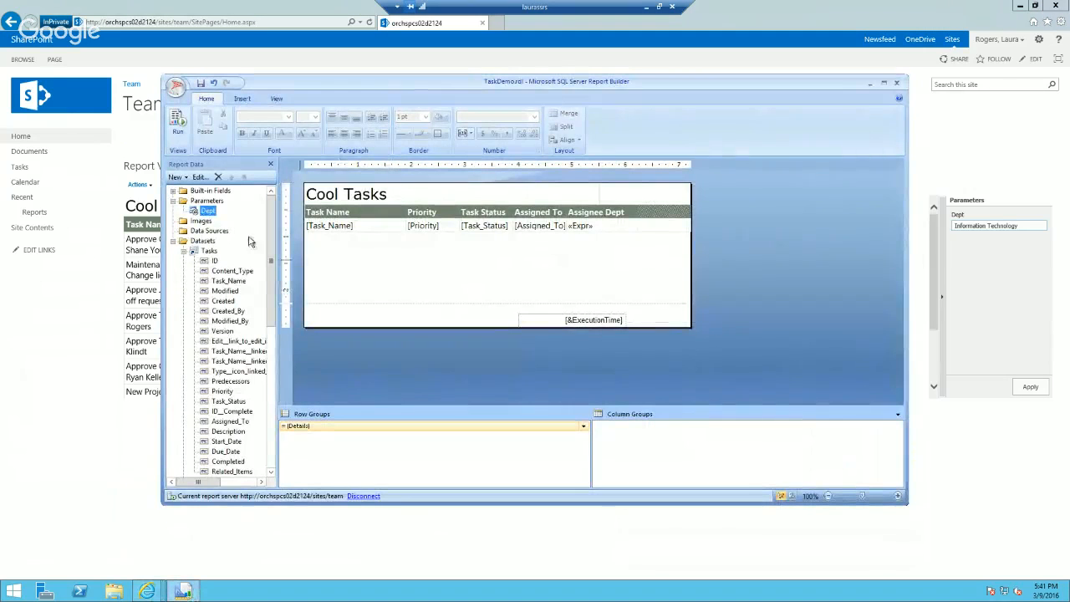
pyautogui.rightClick(207, 211)
pyautogui.click(251, 232)
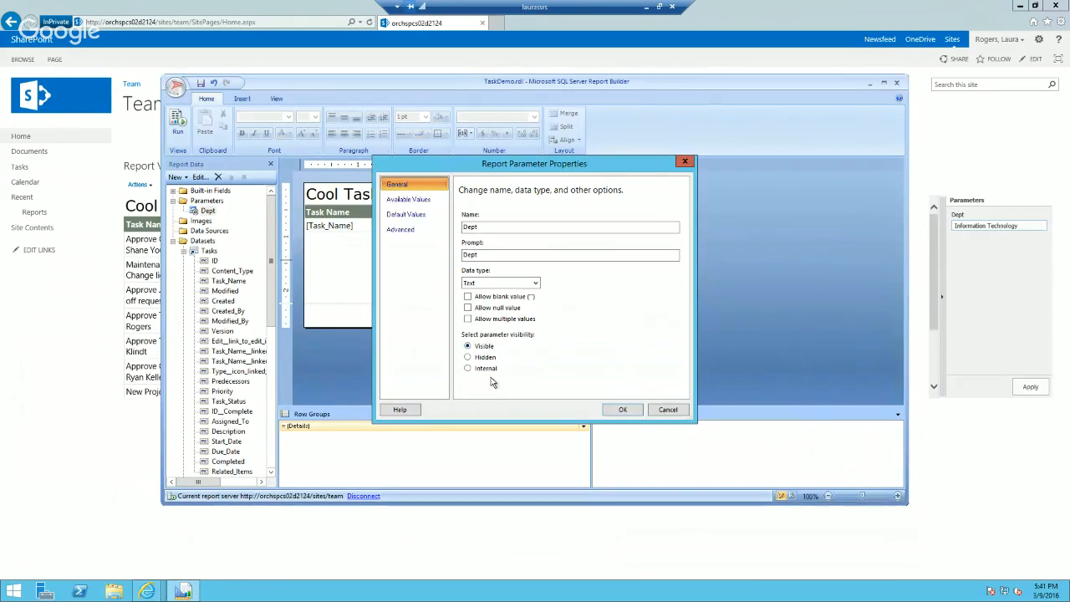
pyautogui.click(468, 308)
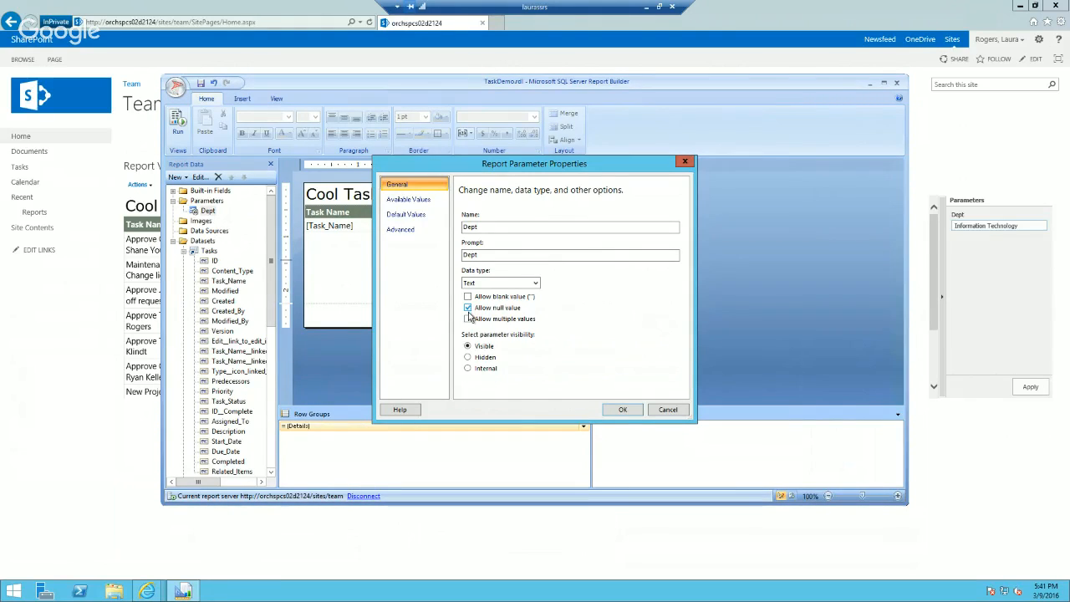
pyautogui.click(468, 368)
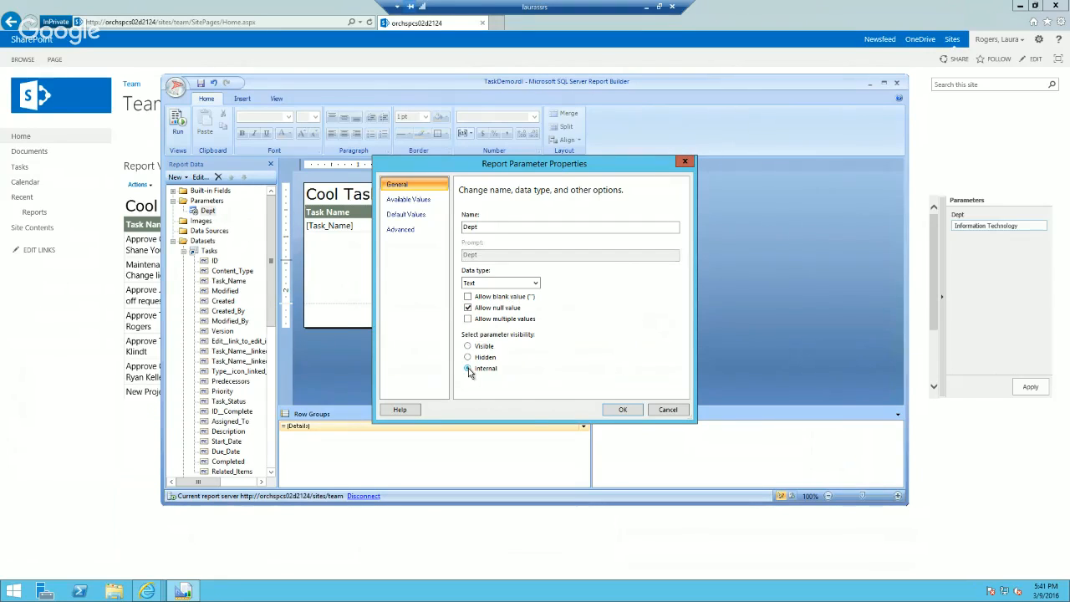
pyautogui.click(620, 411)
pyautogui.click(201, 84)
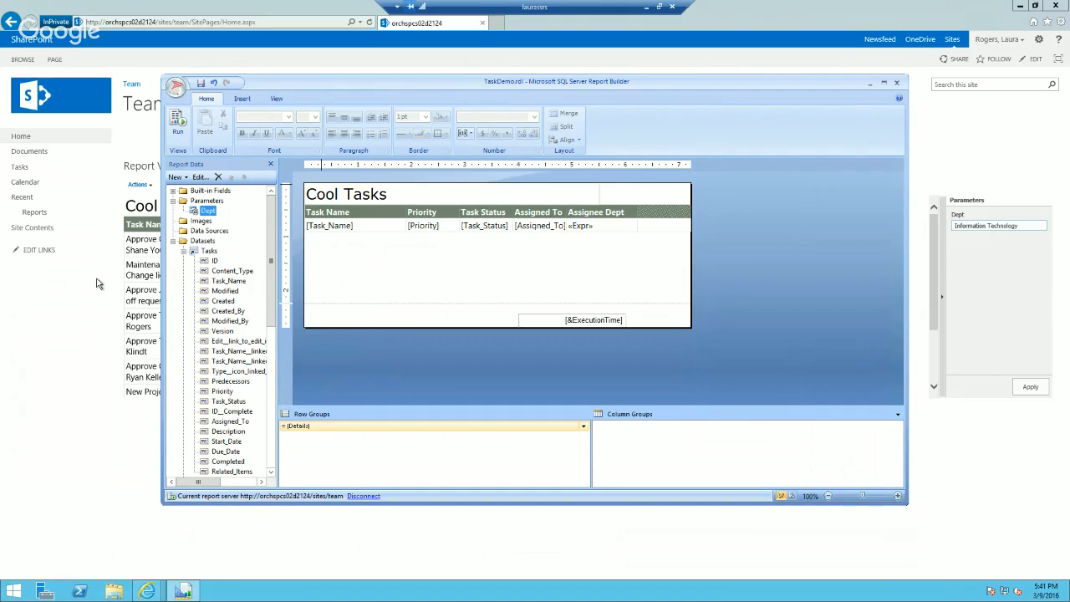
# Step: Return to the browser, reload the Team home page and open its Report Viewer web part for editing
pyautogui.click(54, 340)
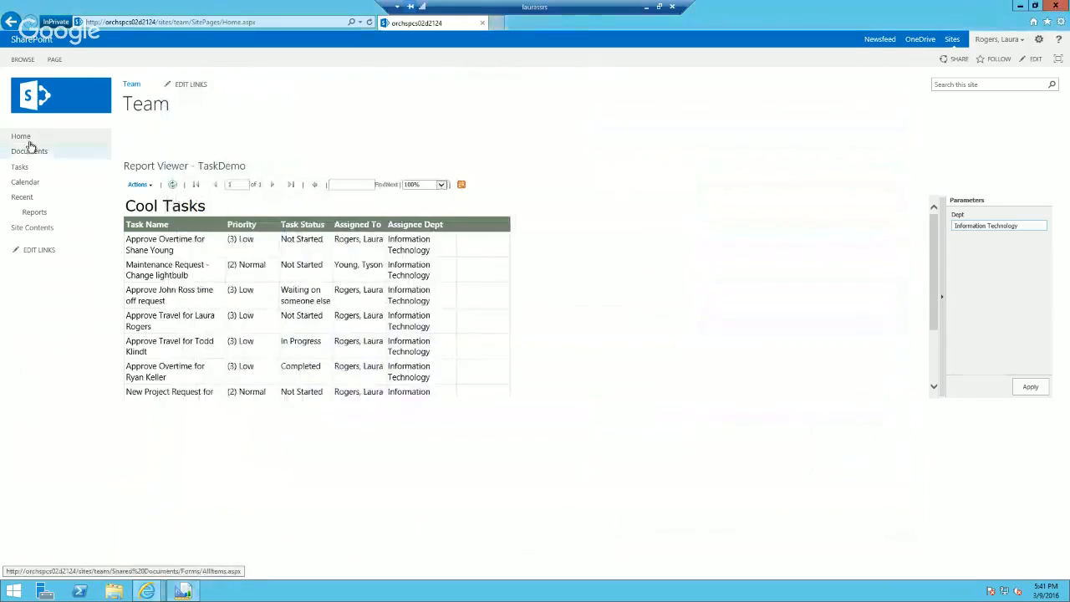
pyautogui.click(26, 138)
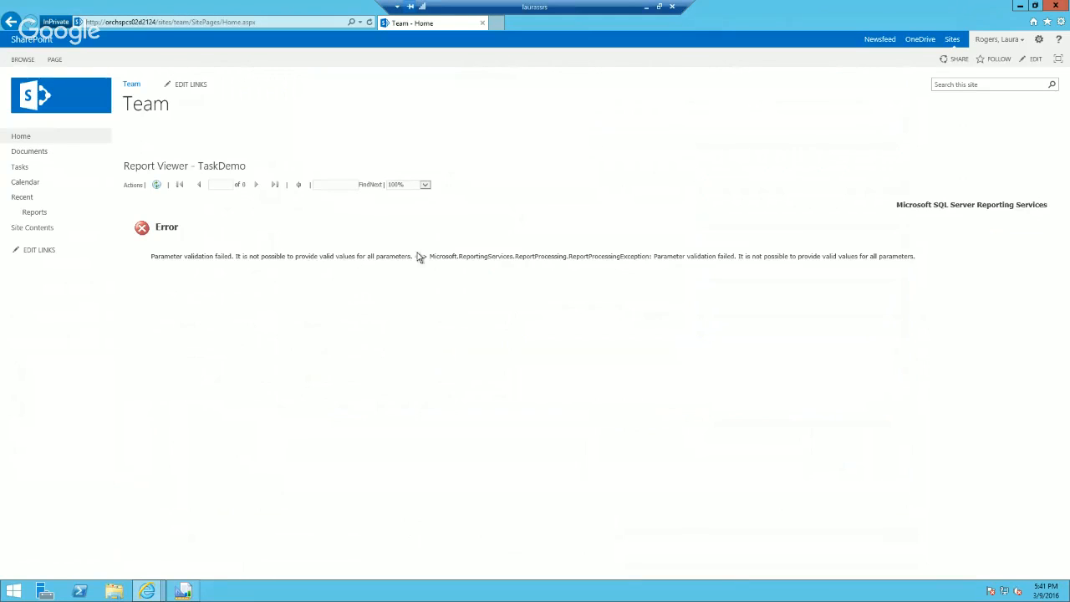
pyautogui.click(1039, 40)
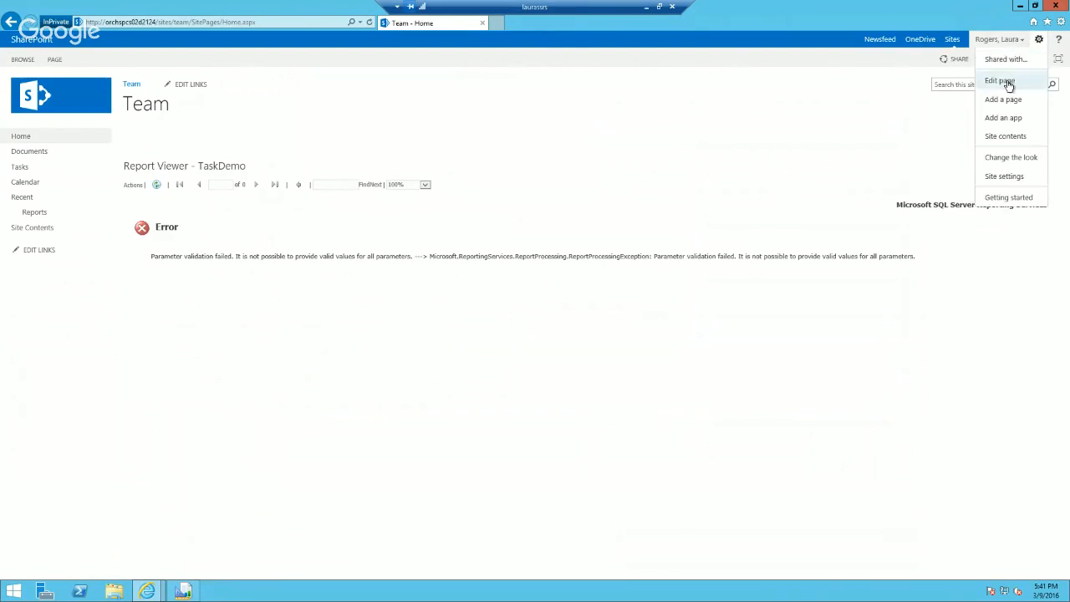
pyautogui.click(1009, 83)
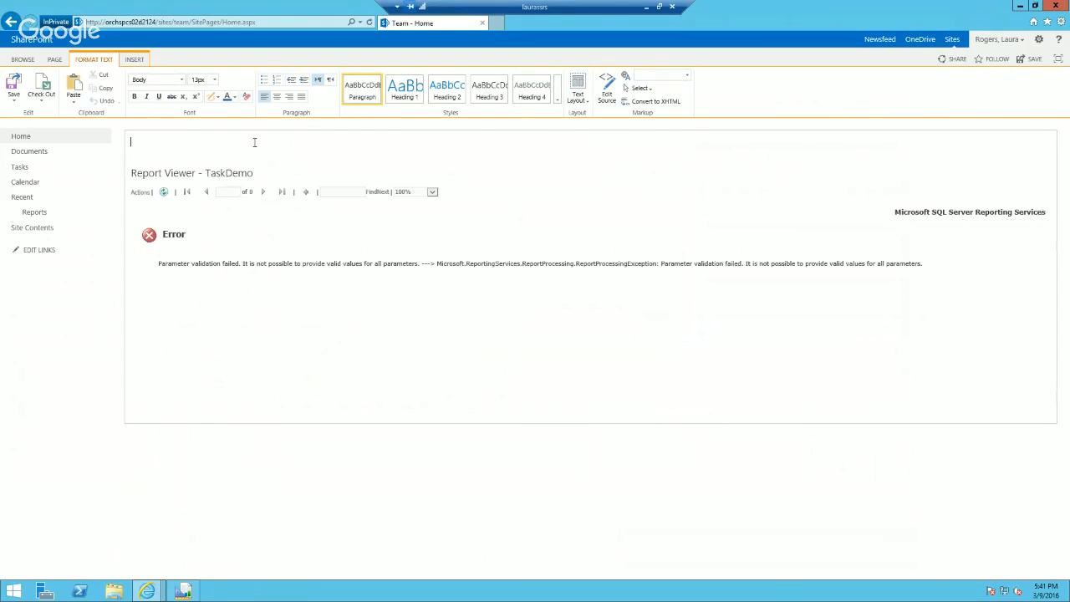
pyautogui.click(1034, 172)
pyautogui.click(1009, 224)
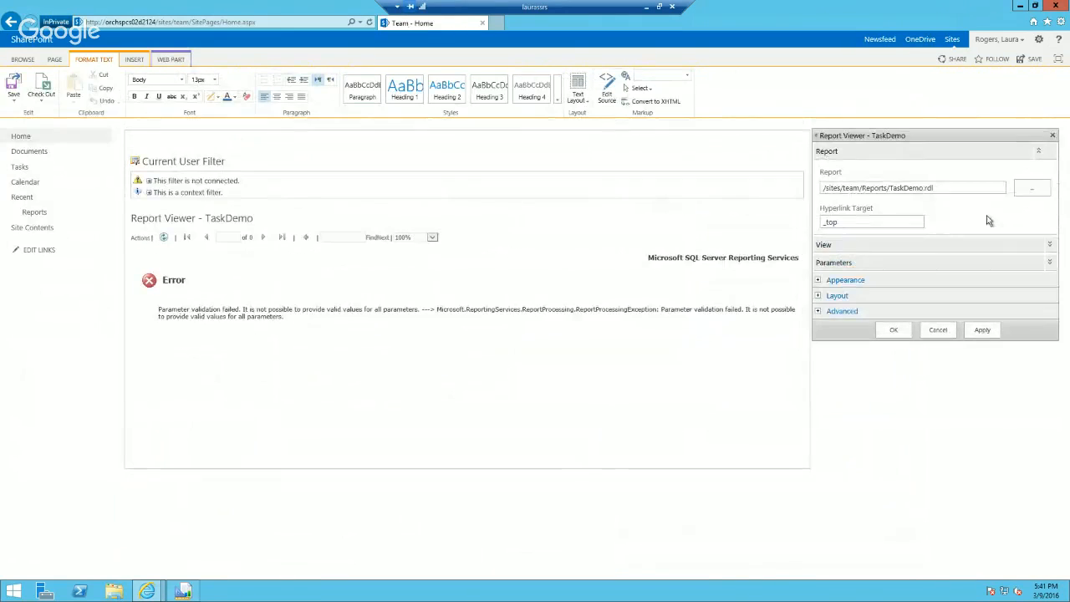
# Step: Try to send the Current User Filter's values to Report Viewer - TaskDemo, and try loading the web part's report parameters
pyautogui.click(787, 159)
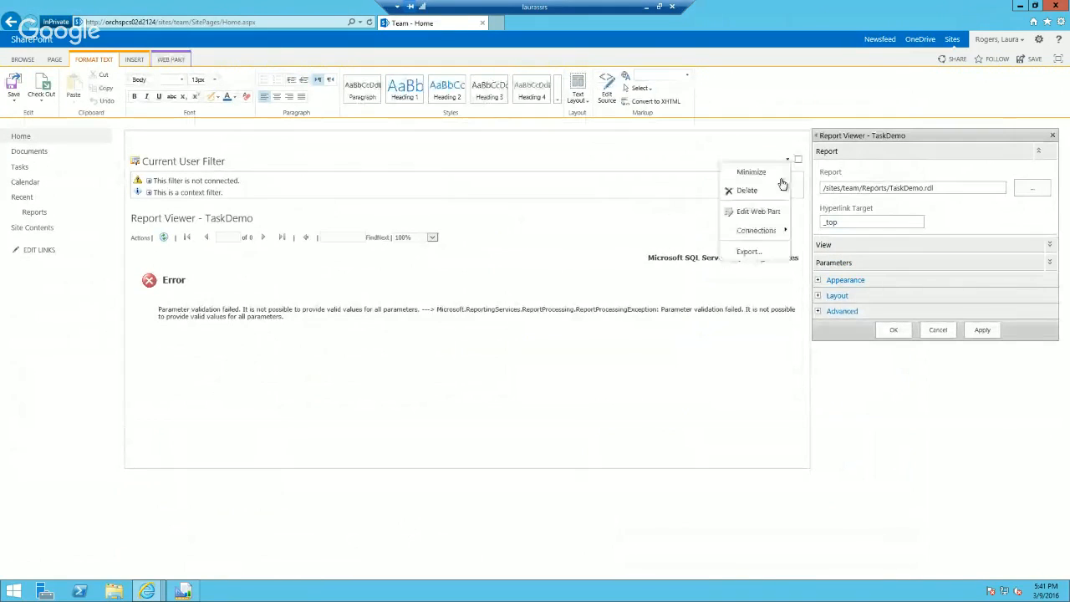
pyautogui.moveTo(777, 230)
pyautogui.moveTo(879, 228)
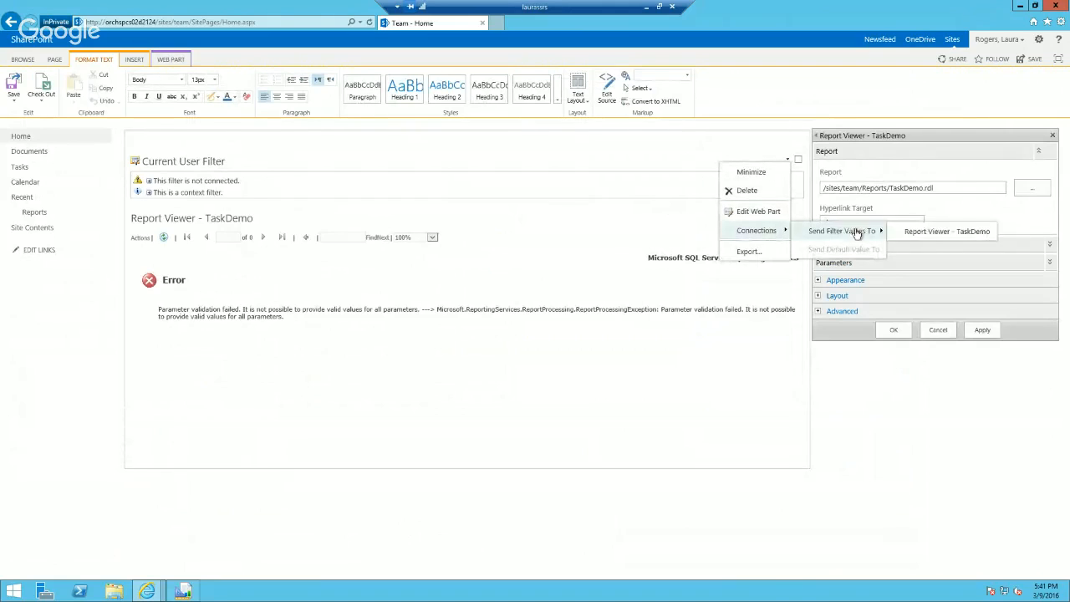
pyautogui.click(926, 232)
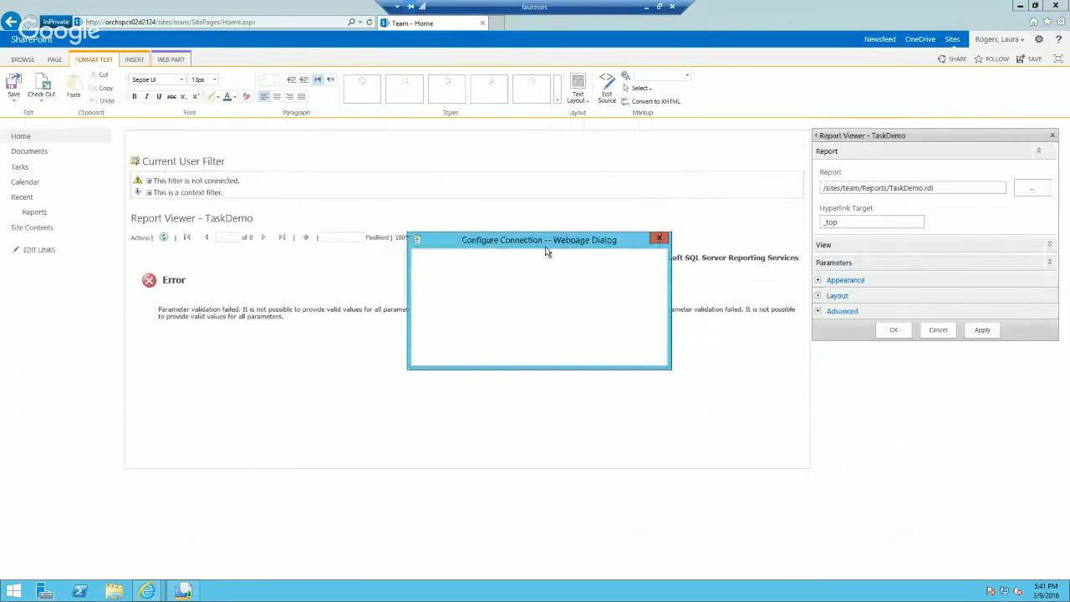
pyautogui.moveTo(548, 242); pyautogui.dragTo(513, 257)
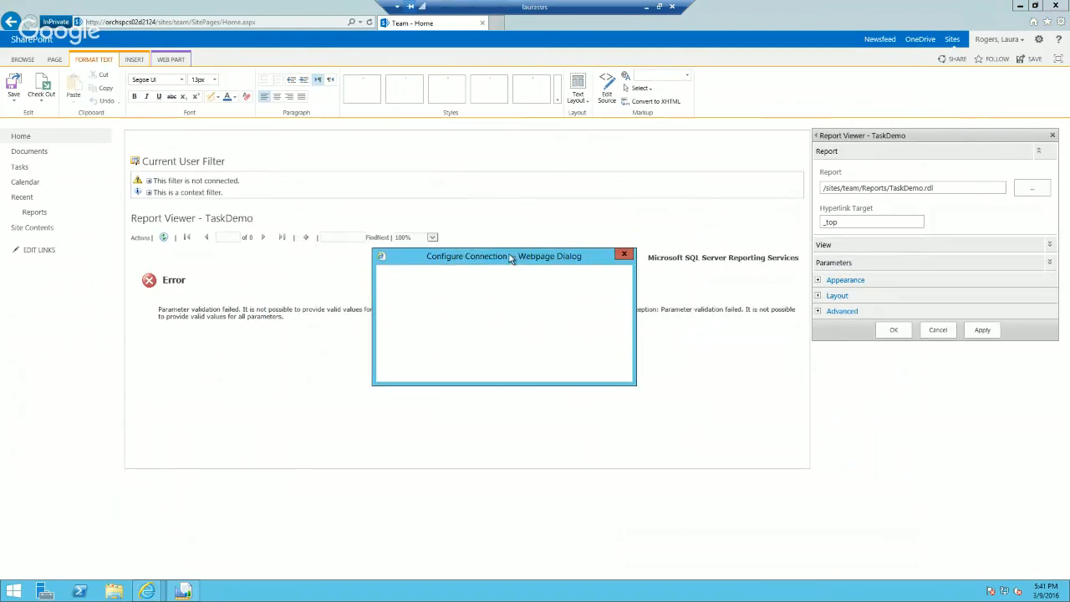
pyautogui.click(623, 254)
pyautogui.click(824, 264)
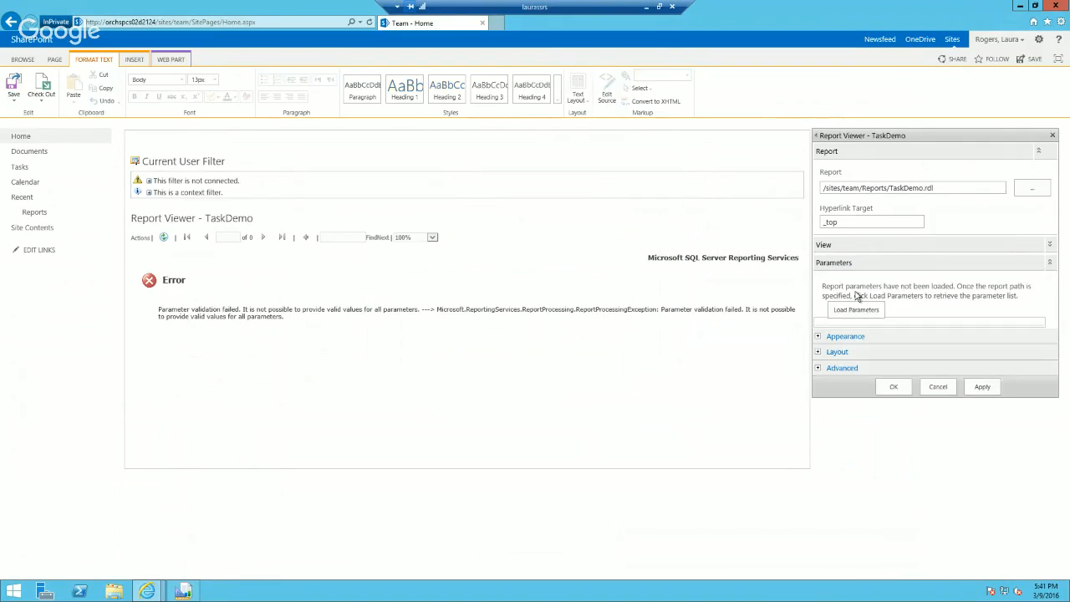
pyautogui.click(854, 311)
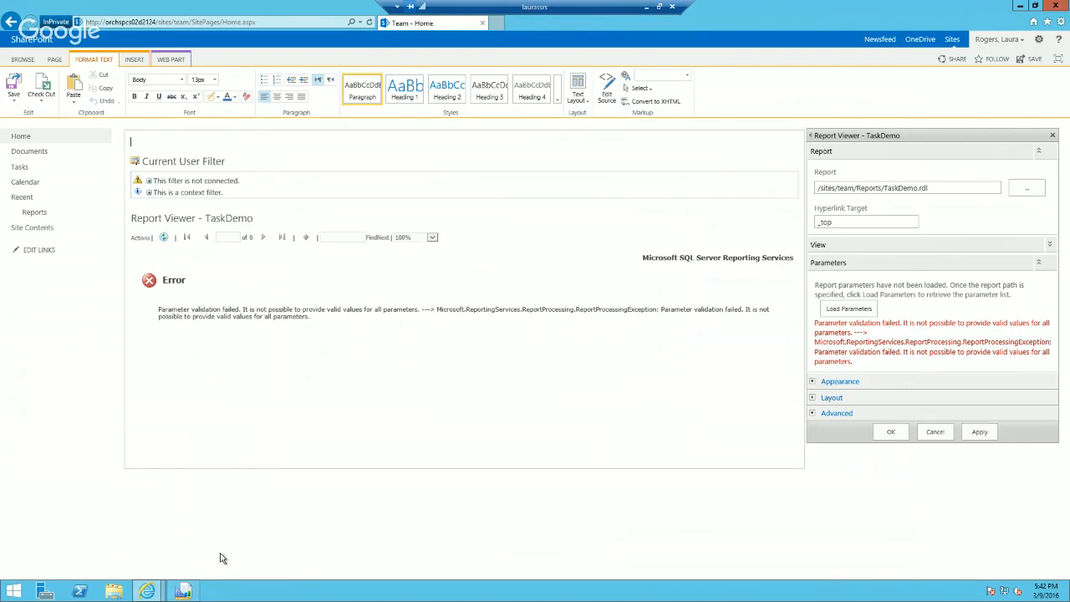
# Step: In Report Builder, set the Dept parameter's visibility to Hidden with null values disallowed, and enter Deptext as its prompt
pyautogui.click(183, 591)
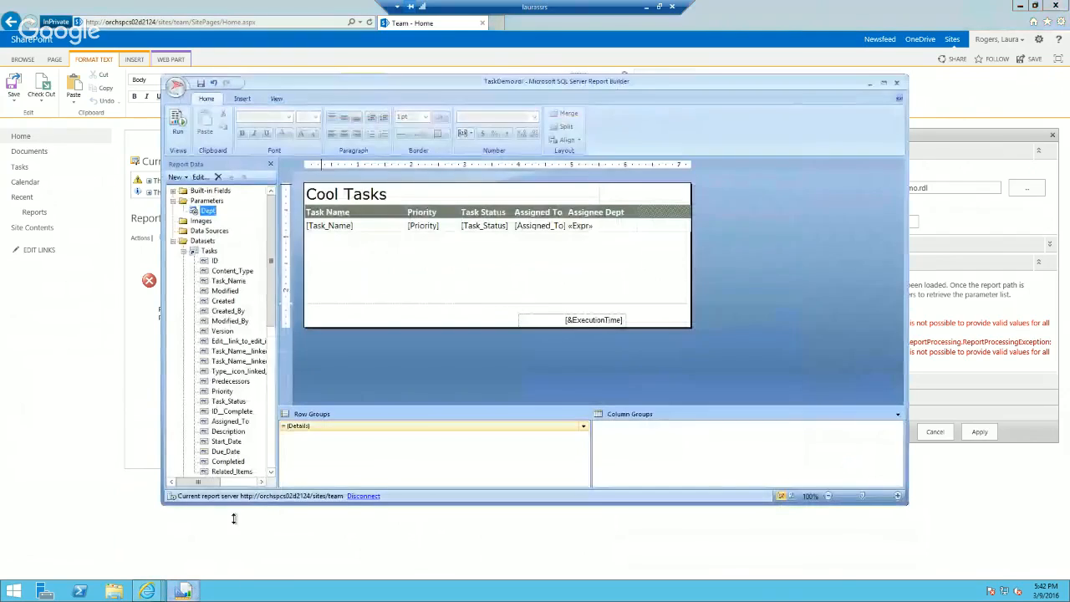
pyautogui.rightClick(212, 216)
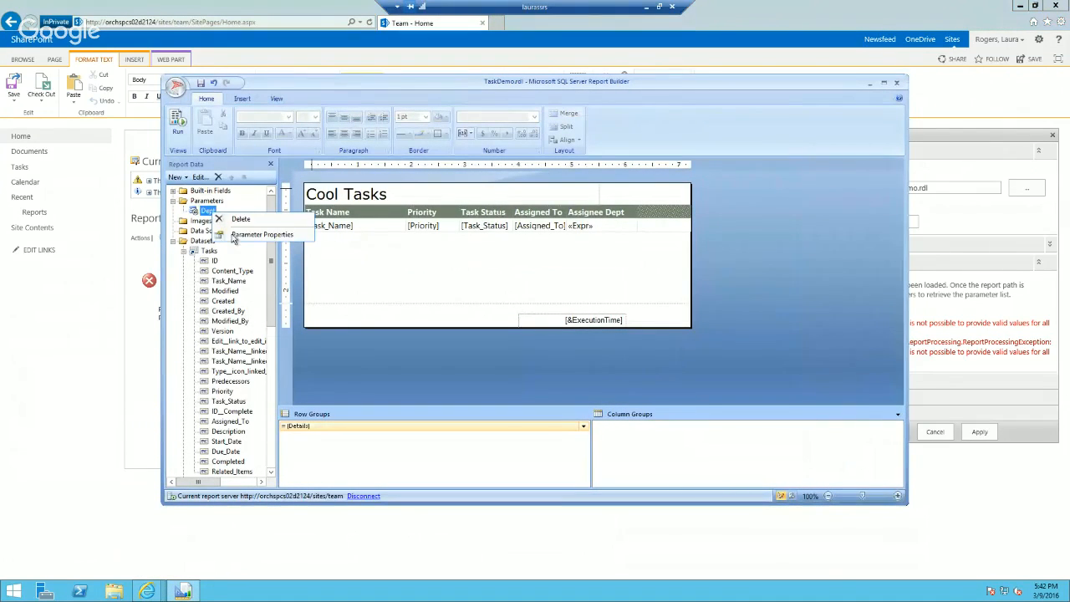
pyautogui.click(238, 232)
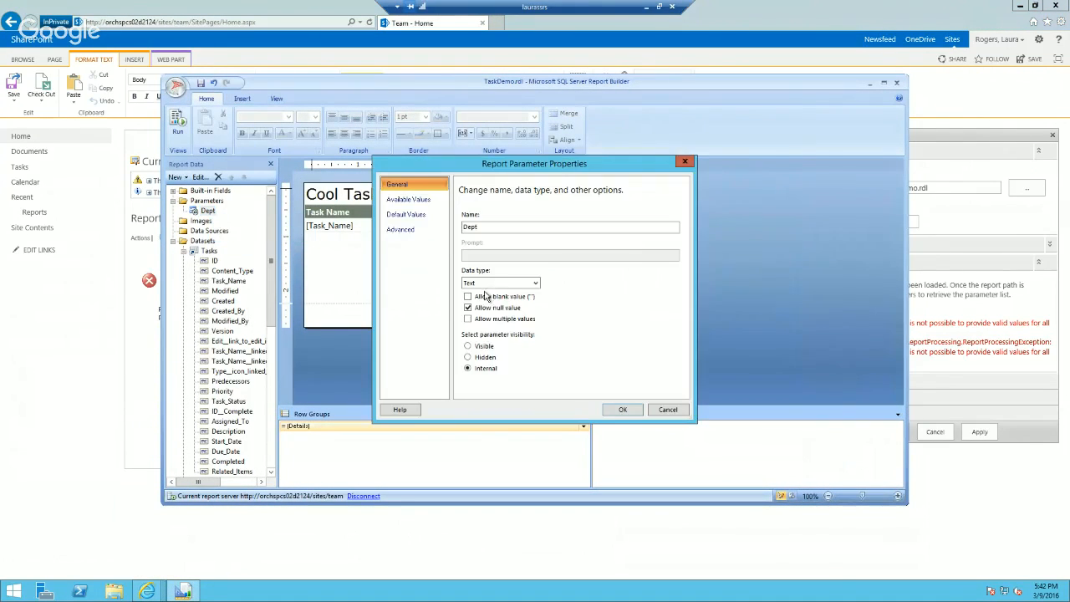
pyautogui.click(468, 358)
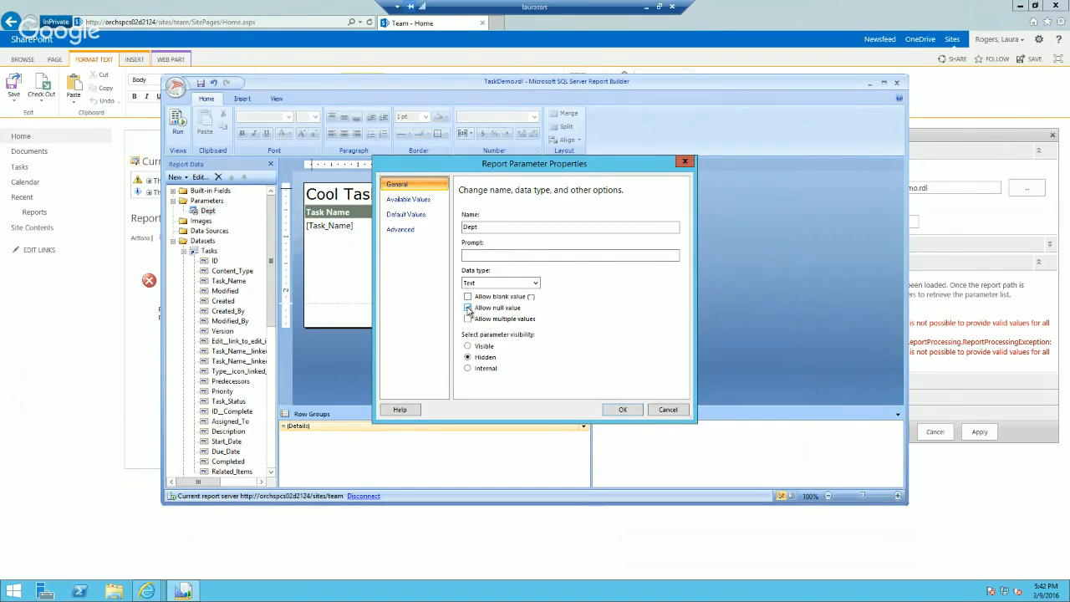
pyautogui.click(620, 410)
pyautogui.click(623, 282)
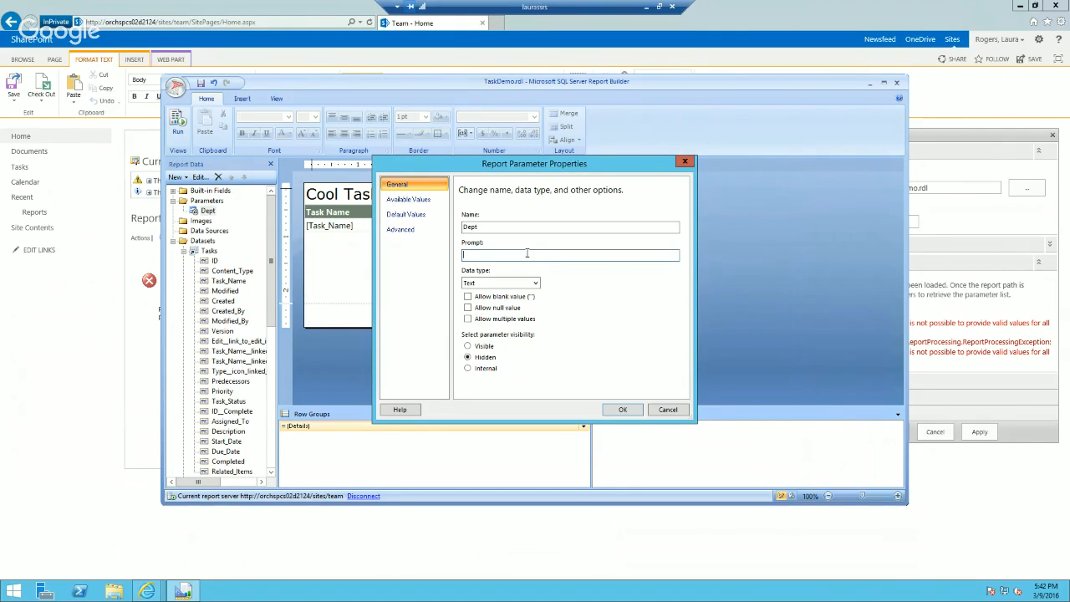
pyautogui.write('Dept')
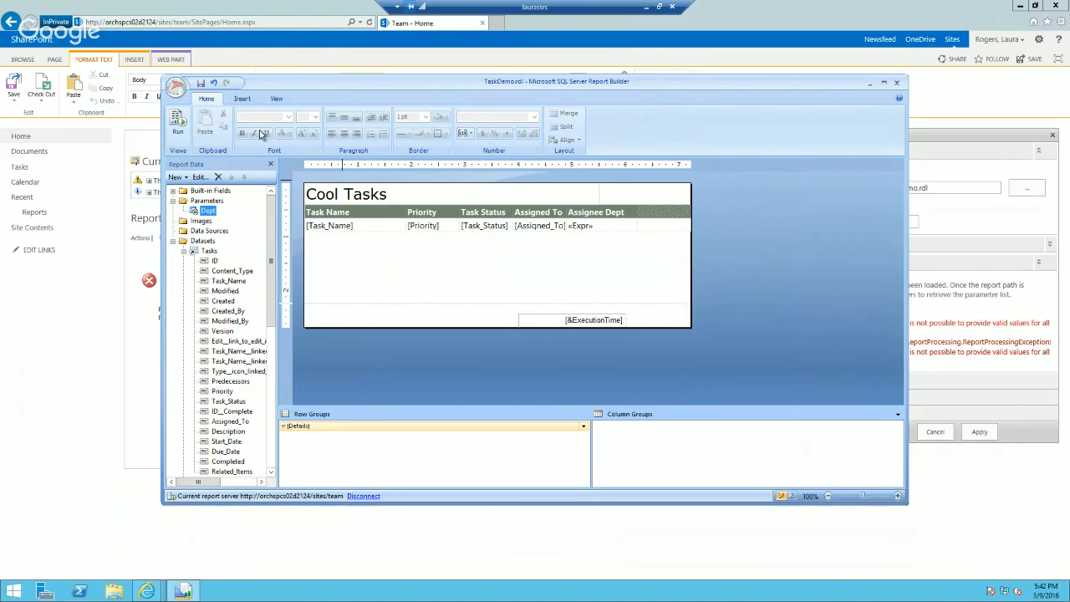
# Step: Switch to the browser, save the edited Team home page and reload it
pyautogui.click(70, 366)
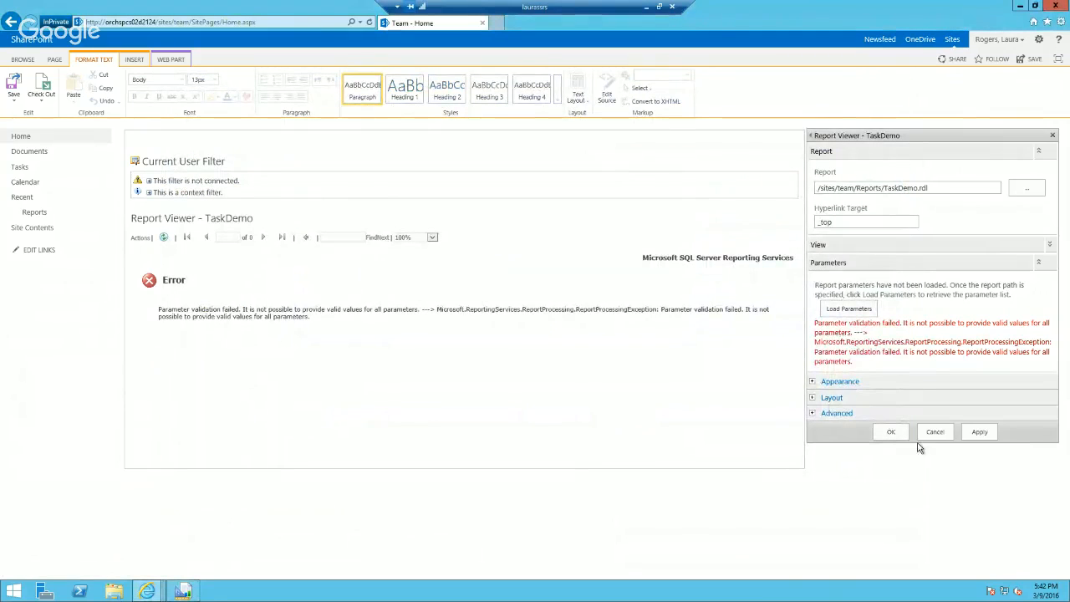
pyautogui.click(14, 87)
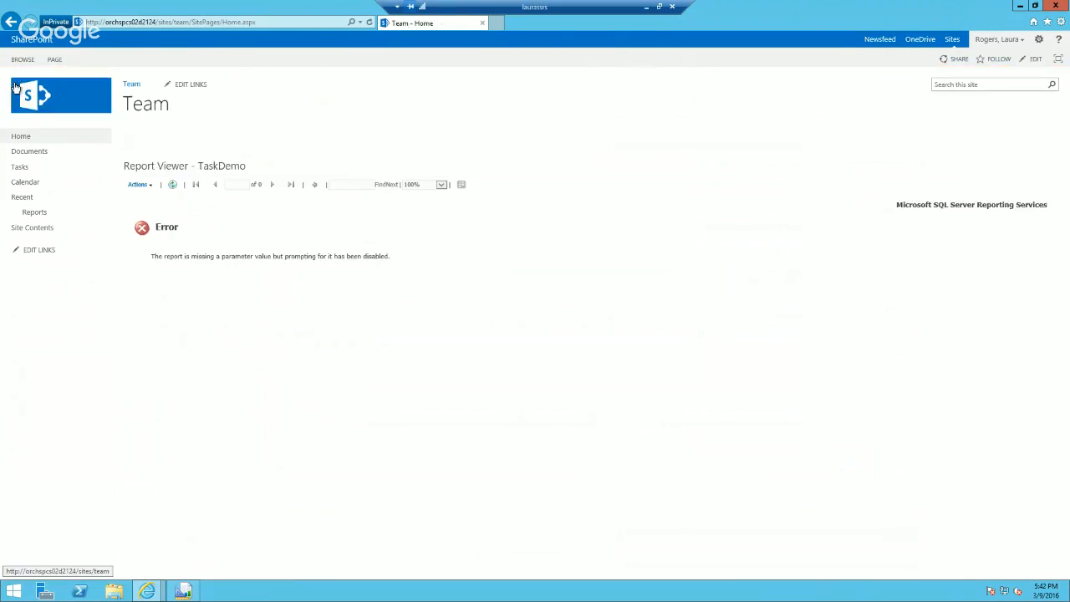
pyautogui.click(20, 138)
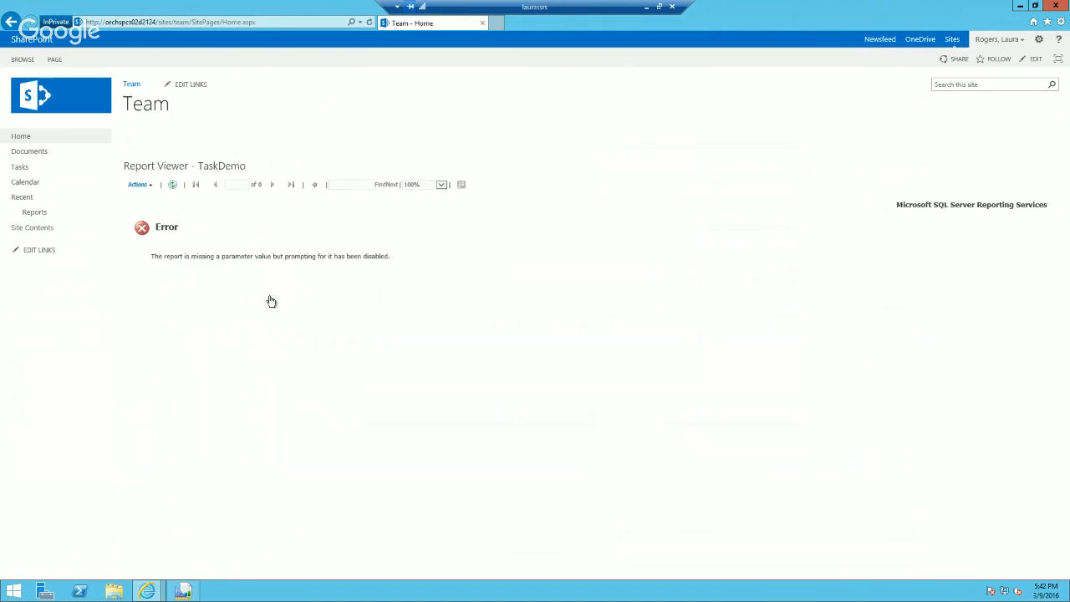
# Step: Edit the home page's Report Viewer web part and load the TaskDemo report's parameters
pyautogui.click(1038, 40)
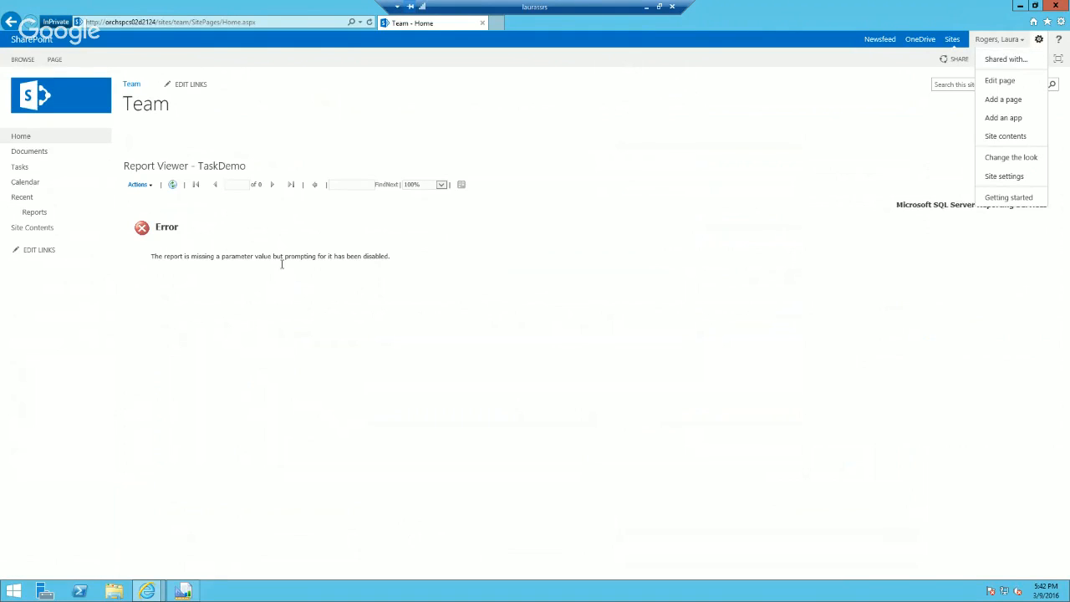
pyautogui.click(999, 80)
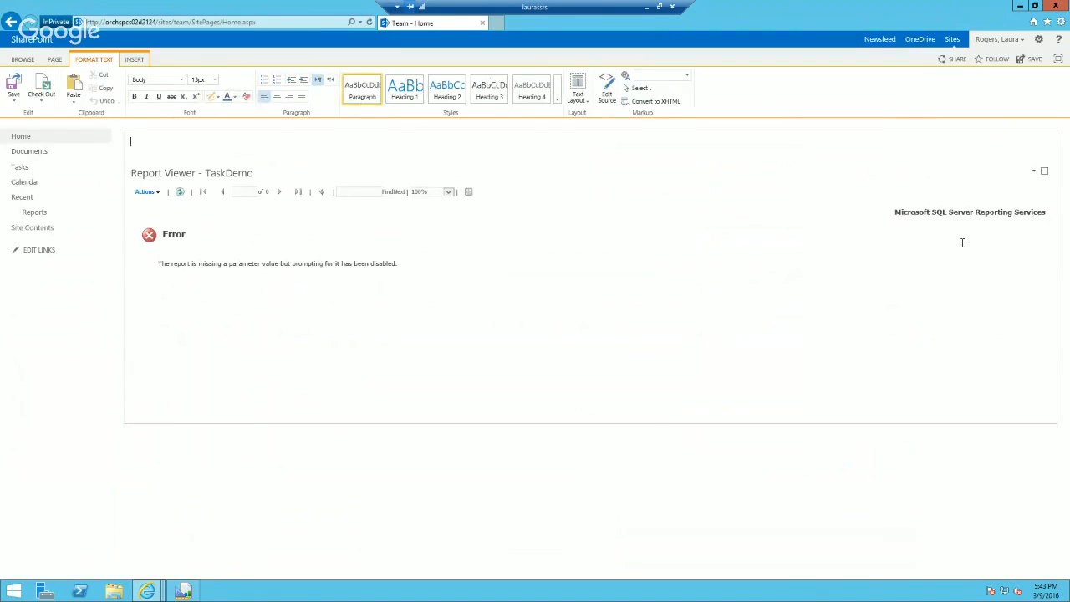
pyautogui.click(1034, 171)
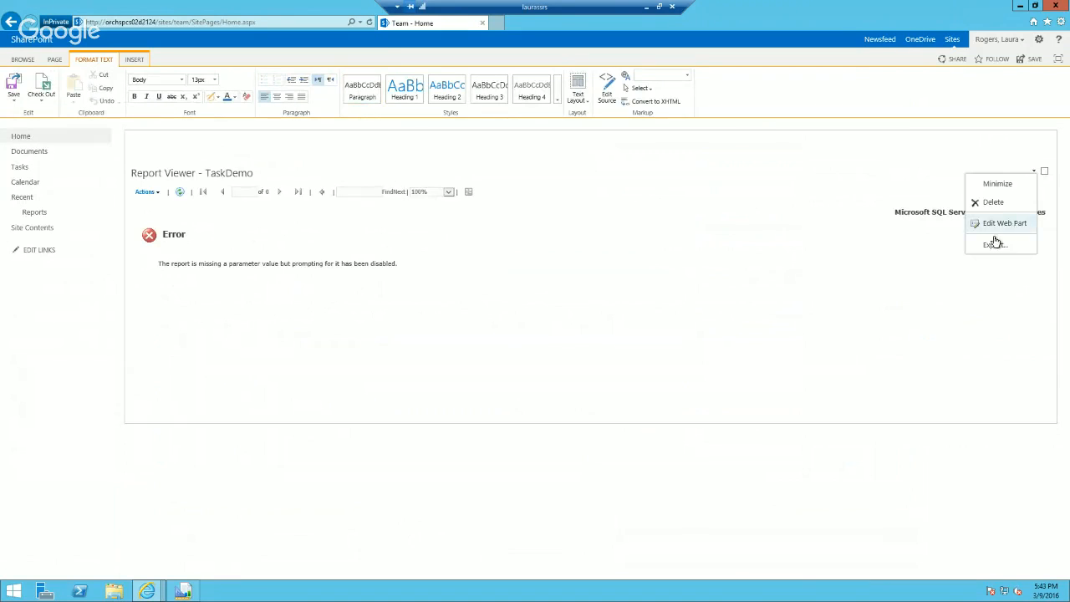
pyautogui.click(1013, 224)
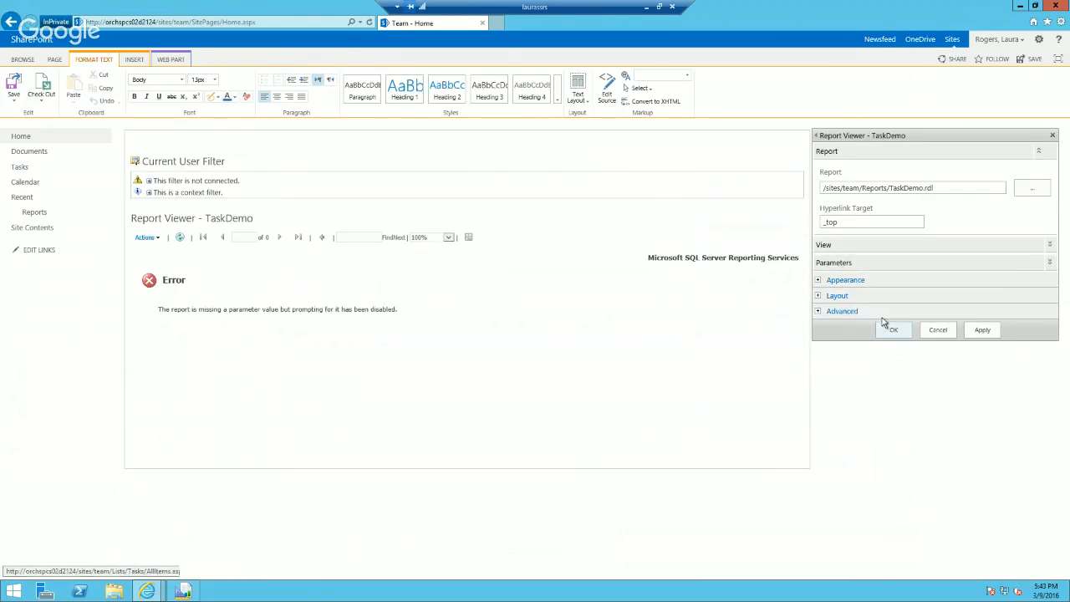
pyautogui.click(842, 262)
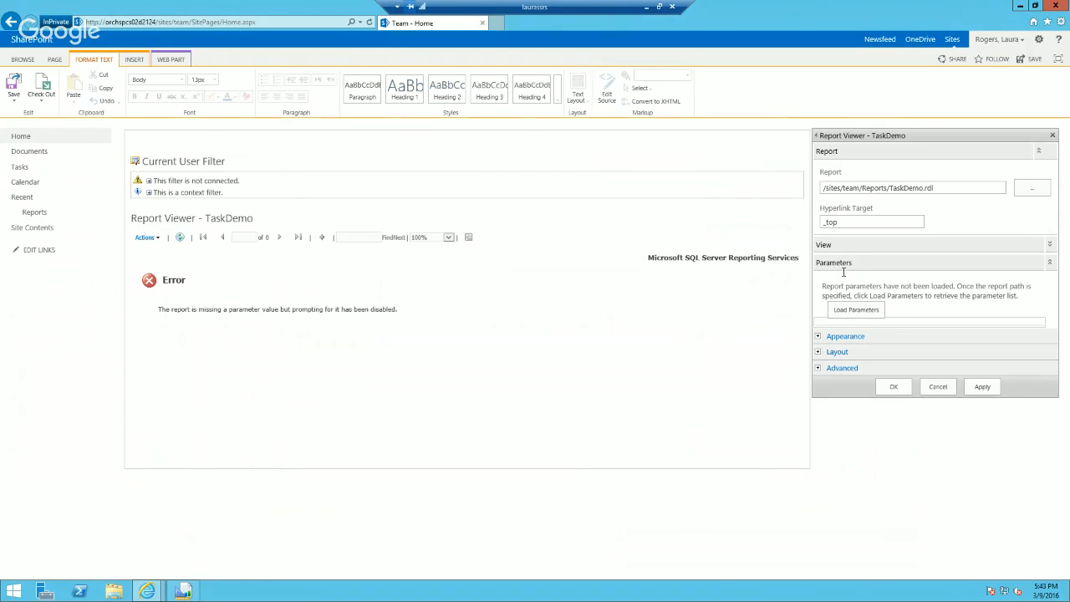
pyautogui.click(856, 312)
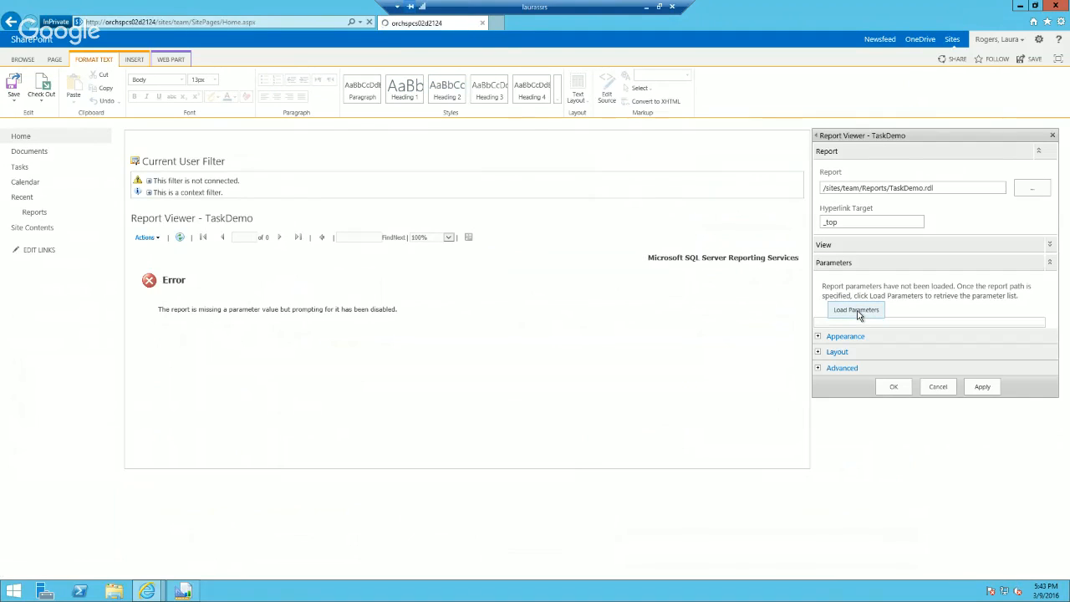
# Step: Try again to connect the Current User Filter to Report Viewer - TaskDemo, and cancel both the connection and the web part edit
pyautogui.click(786, 158)
pyautogui.moveTo(757, 231)
pyautogui.moveTo(879, 227)
pyautogui.click(926, 232)
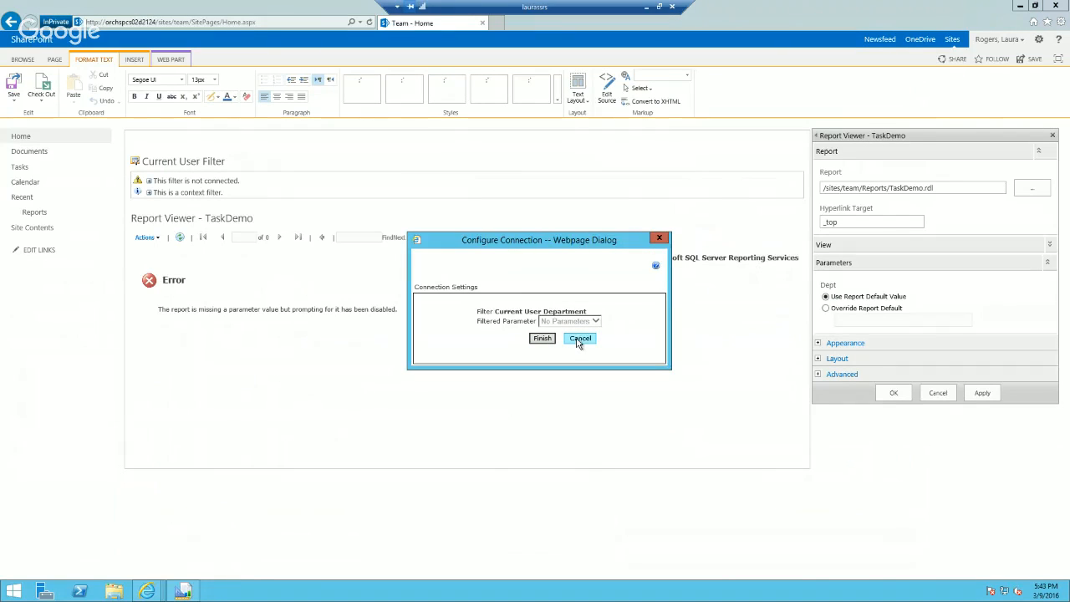
pyautogui.click(579, 340)
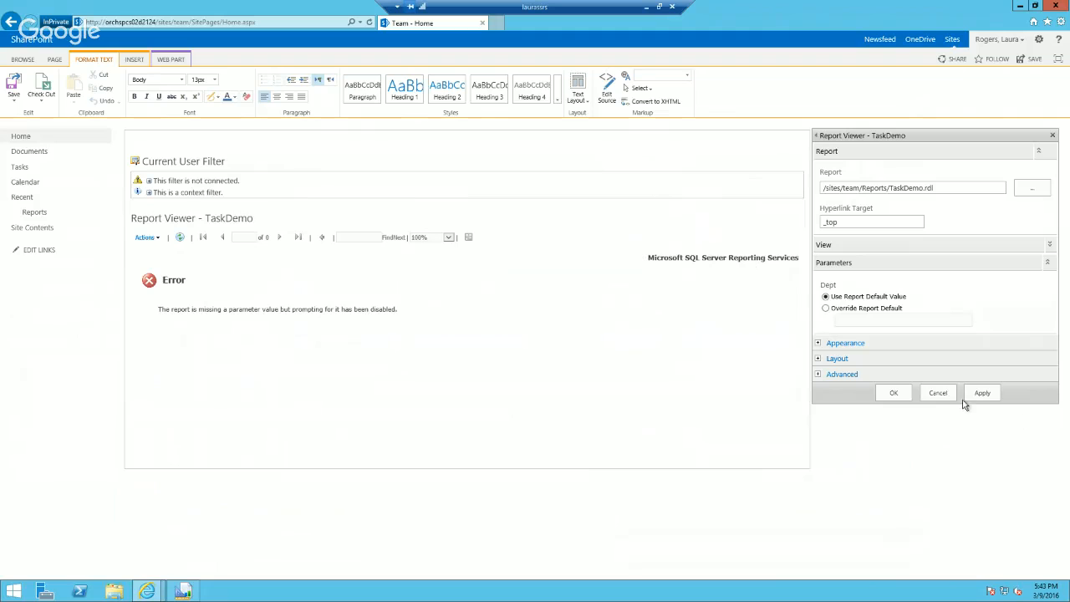
pyautogui.click(937, 393)
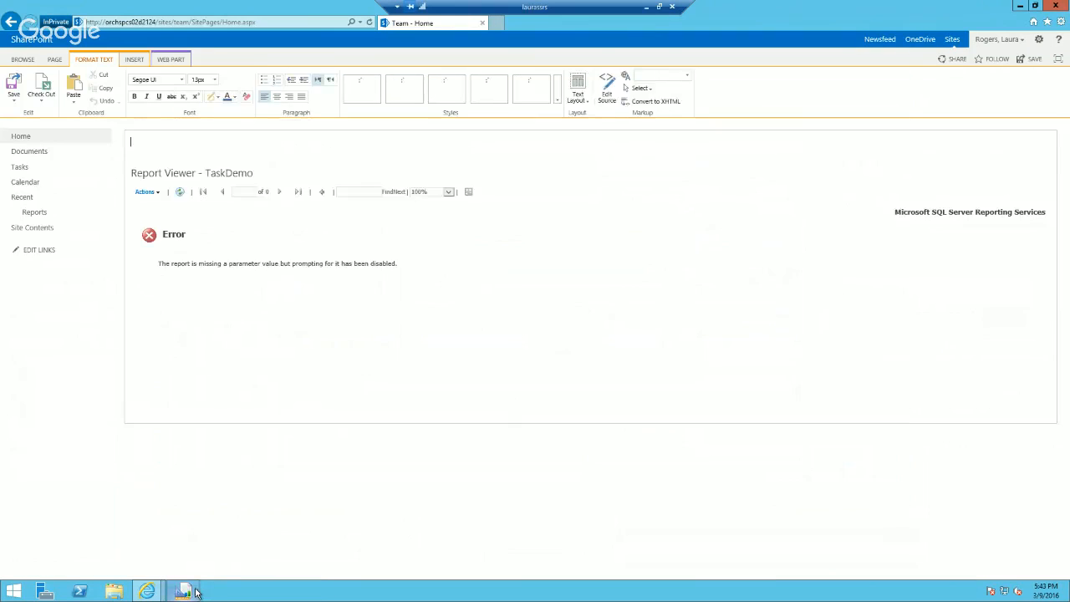
# Step: Switch to Report Builder and set the Dept parameter's visibility to Internal
pyautogui.click(195, 592)
pyautogui.rightClick(205, 213)
pyautogui.click(238, 234)
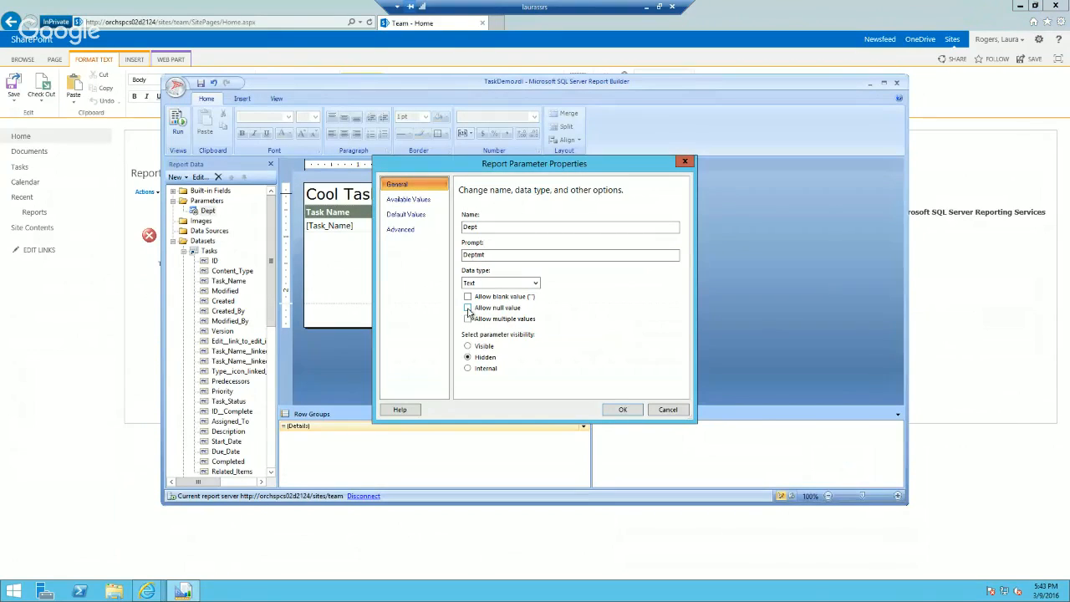
pyautogui.click(469, 369)
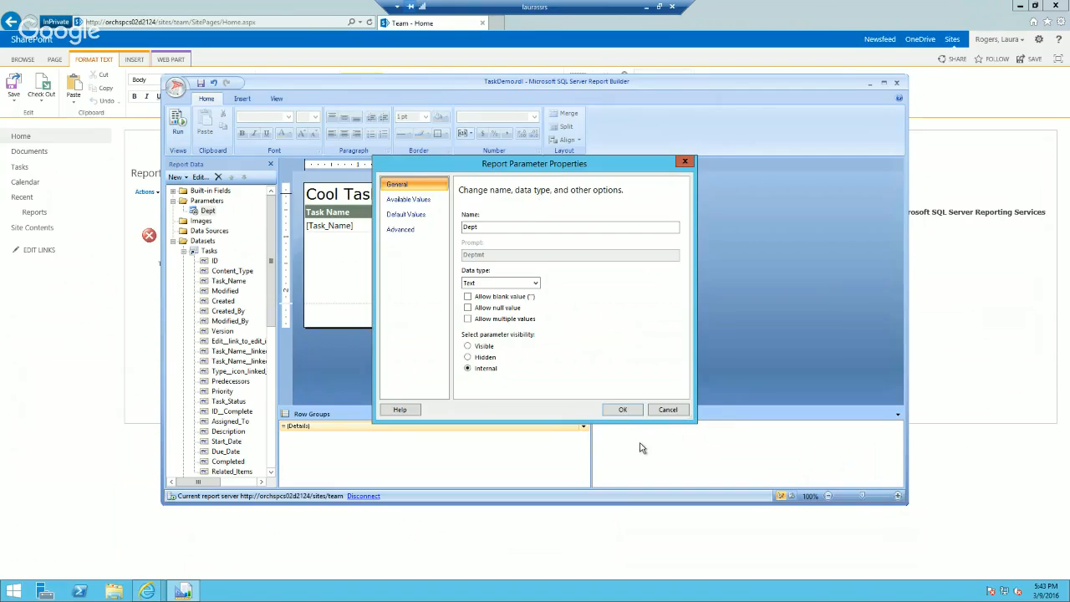
pyautogui.click(622, 409)
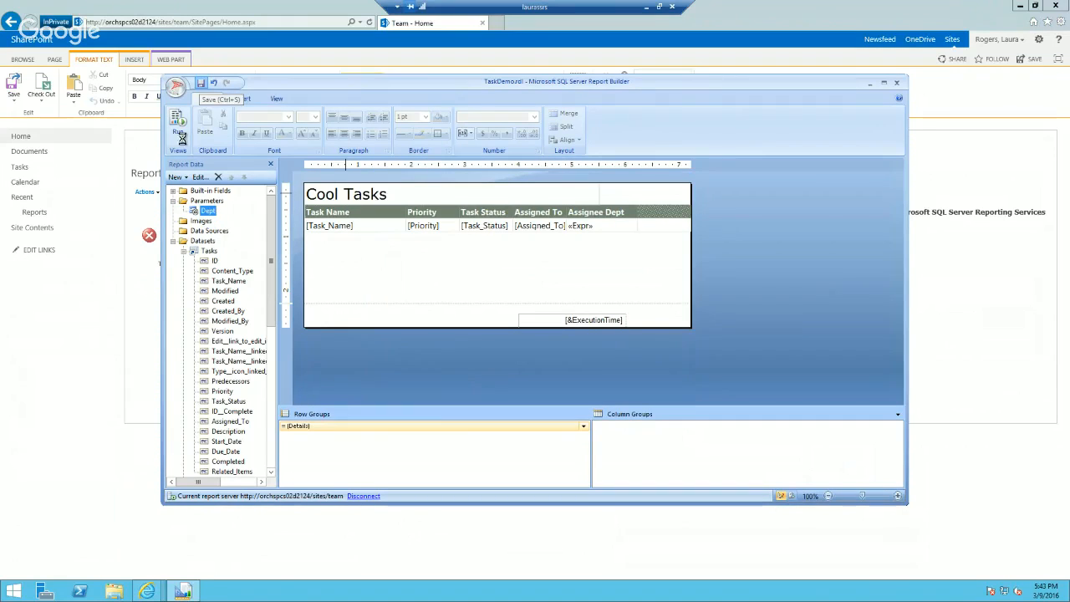
# Step: Switch to the browser, save the Team home page and reopen it for editing
pyautogui.click(42, 383)
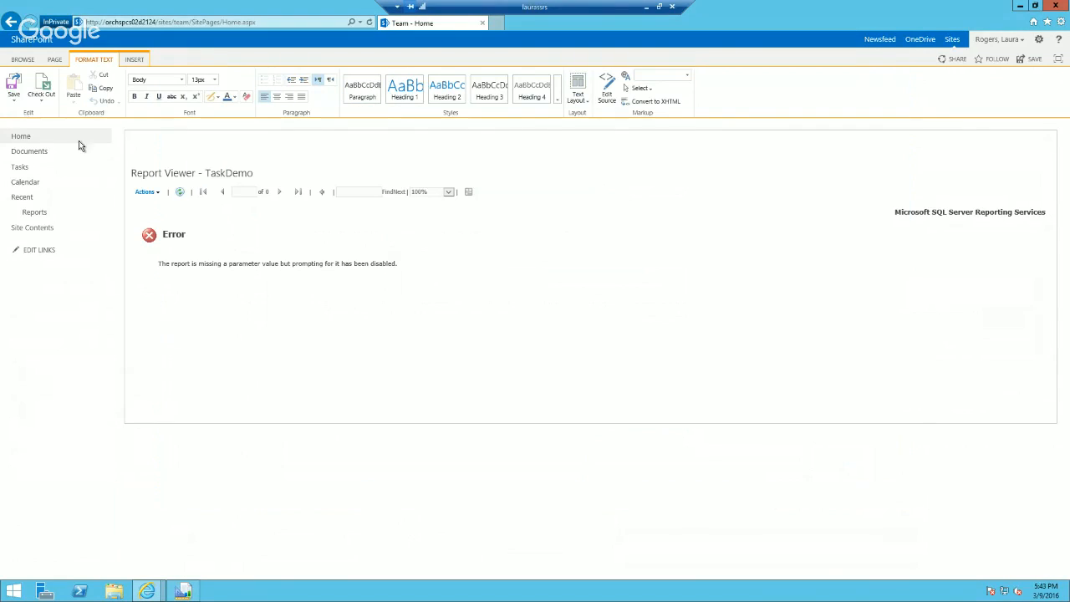
pyautogui.click(13, 92)
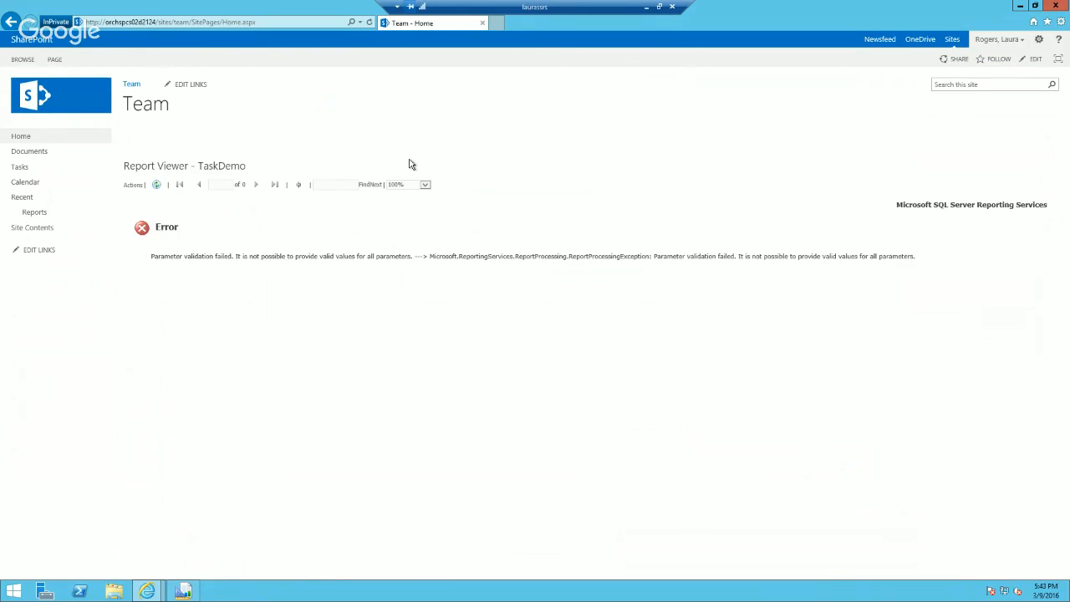
pyautogui.click(1041, 40)
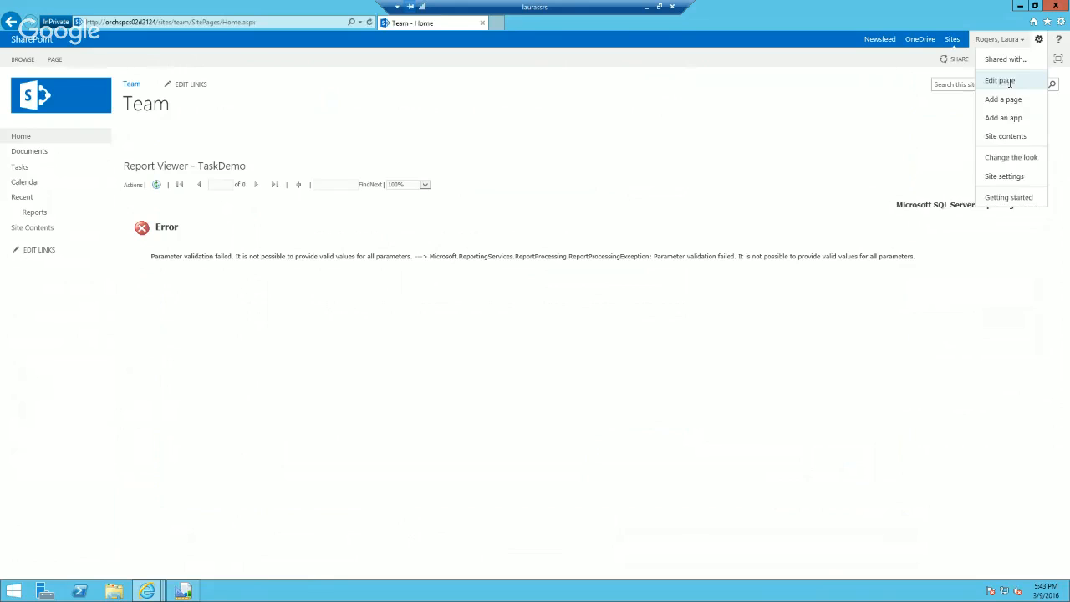
pyautogui.click(1014, 85)
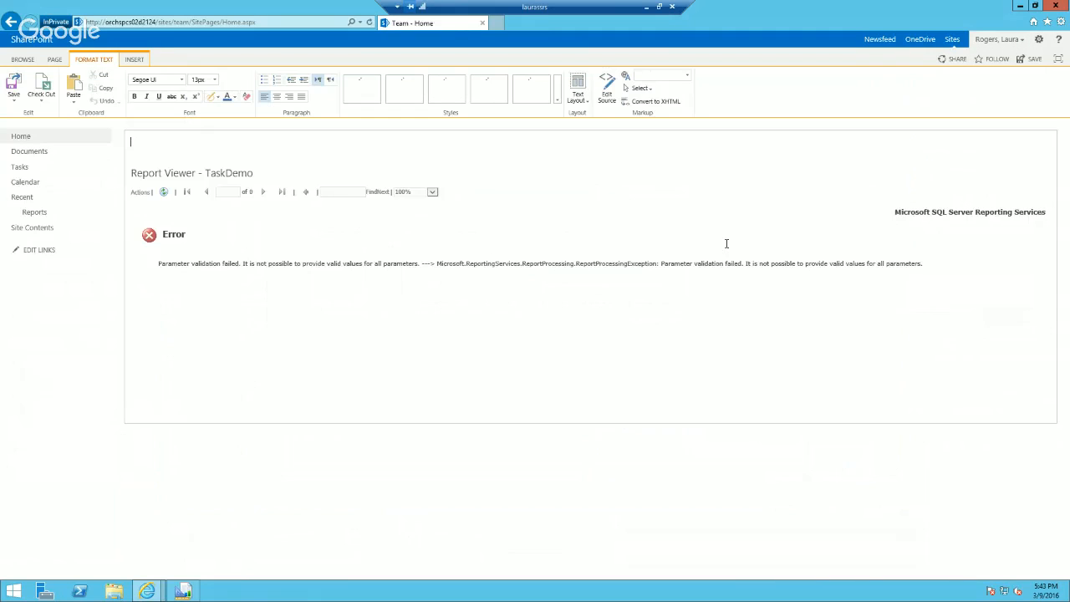
# Step: Edit the Report Viewer - TaskDemo web part and try to load the report's parameters
pyautogui.click(1034, 172)
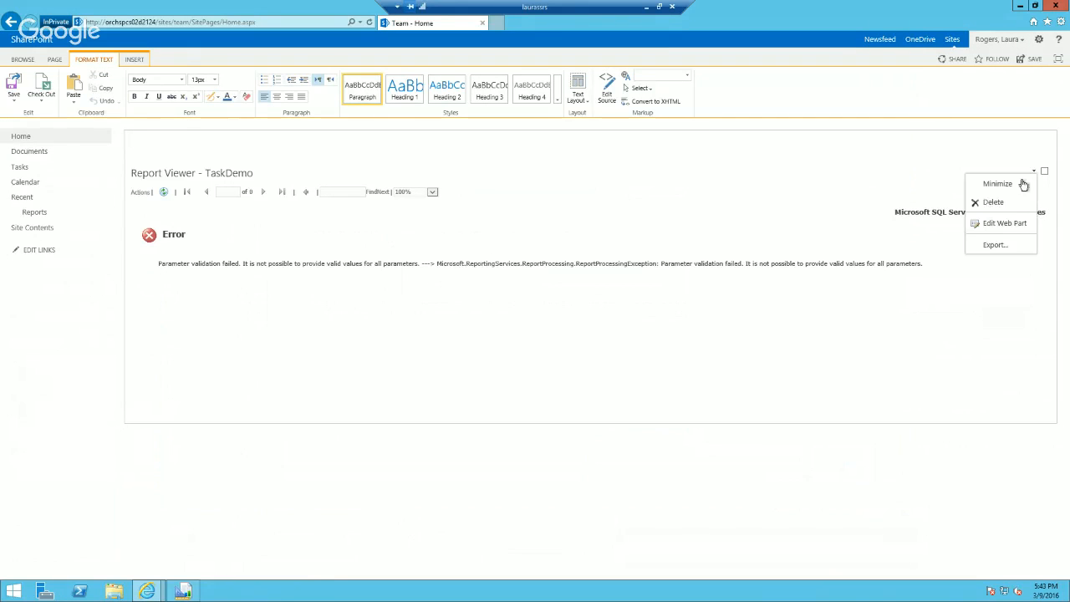
pyautogui.click(996, 226)
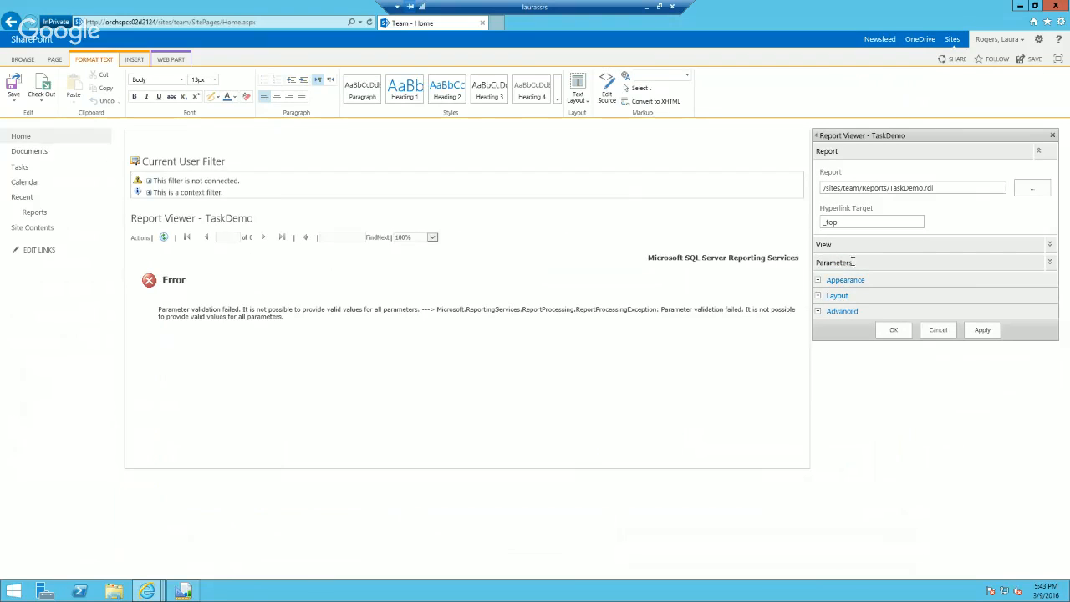
pyautogui.click(852, 261)
pyautogui.click(854, 309)
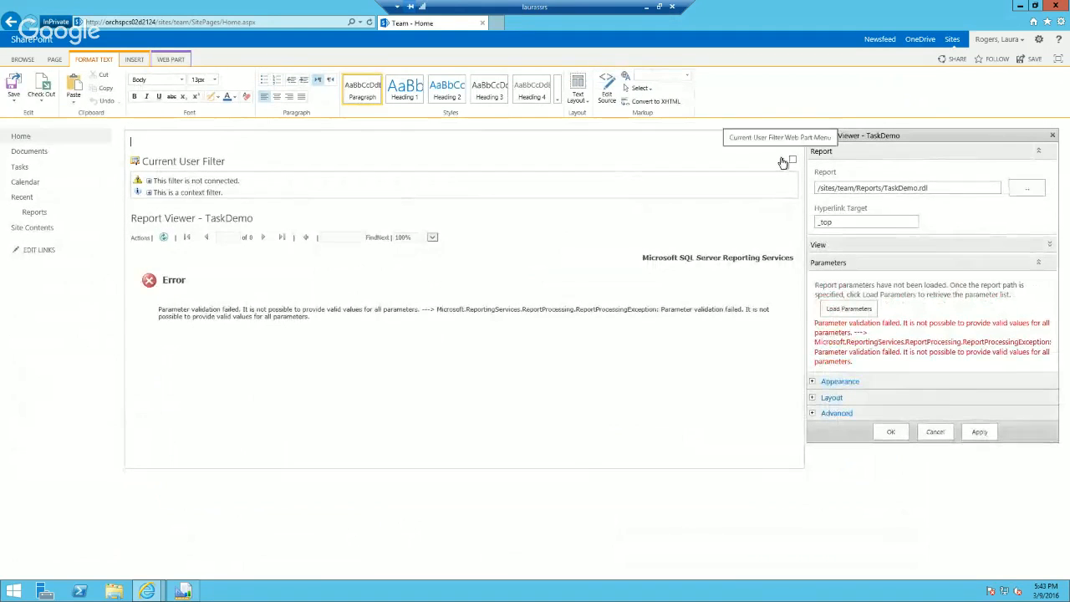
# Step: Try to send the Current User Filter's values to Report Viewer - TaskDemo, and close the connection dialog
pyautogui.click(783, 161)
pyautogui.moveTo(752, 231)
pyautogui.moveTo(862, 234)
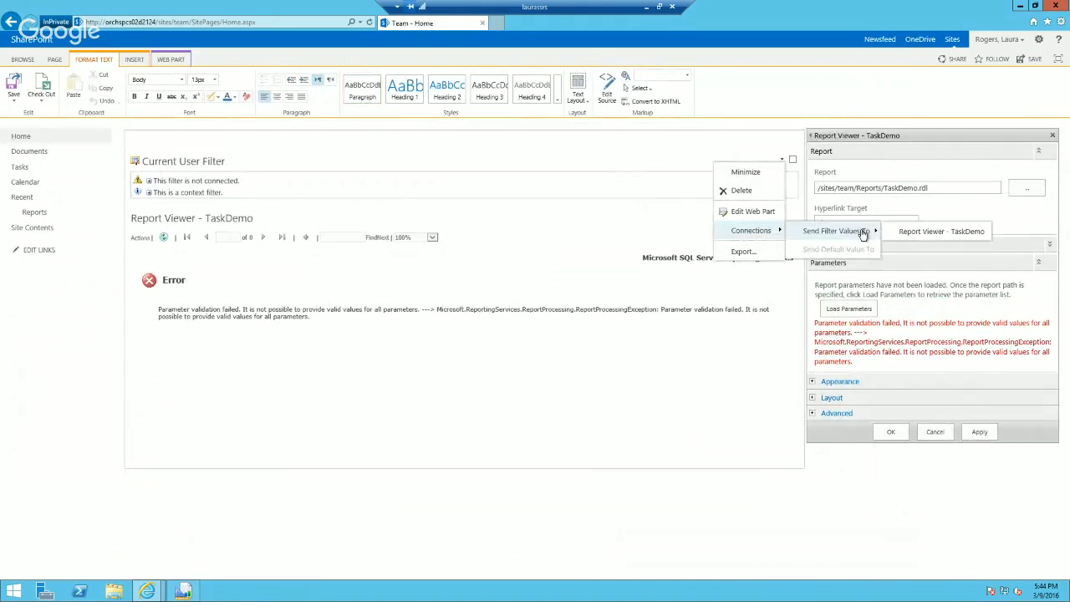
pyautogui.click(932, 231)
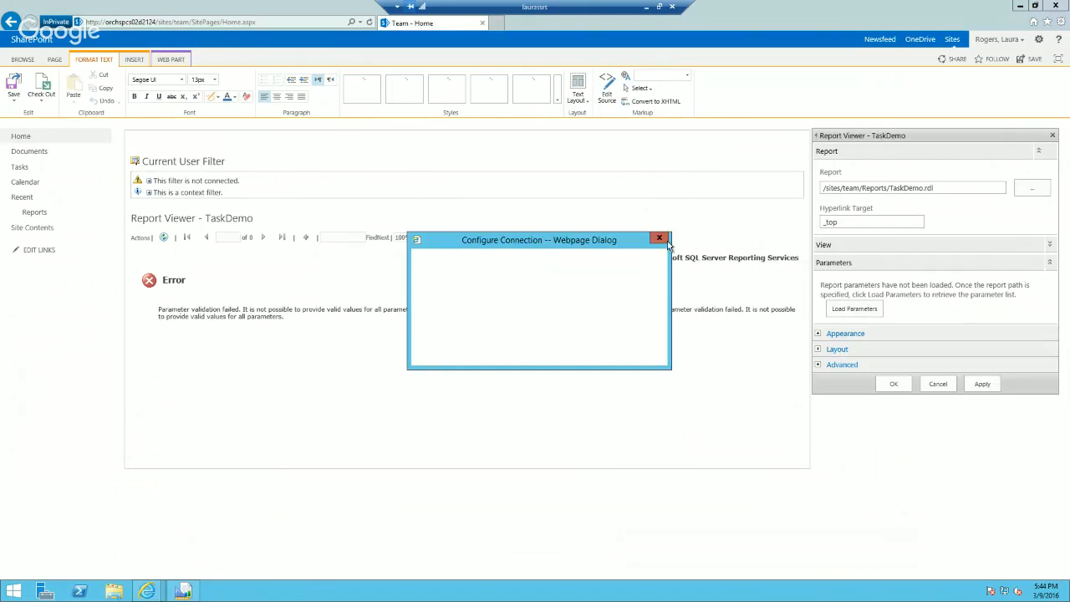
pyautogui.click(660, 241)
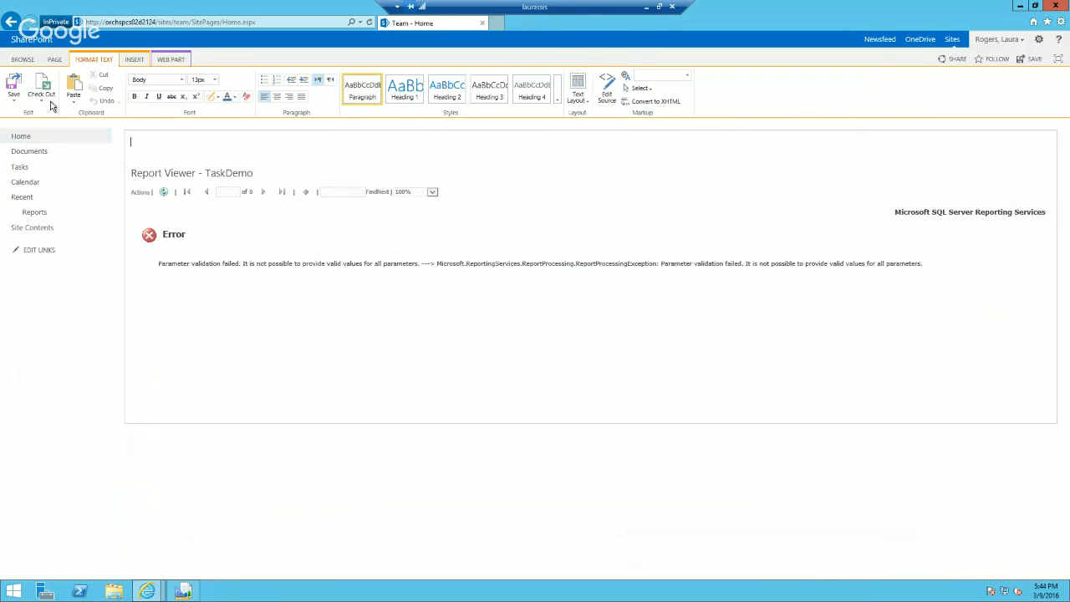
# Step: Delete the Current User Filter web part from the Team home page and save the page
pyautogui.click(1035, 172)
pyautogui.click(1002, 227)
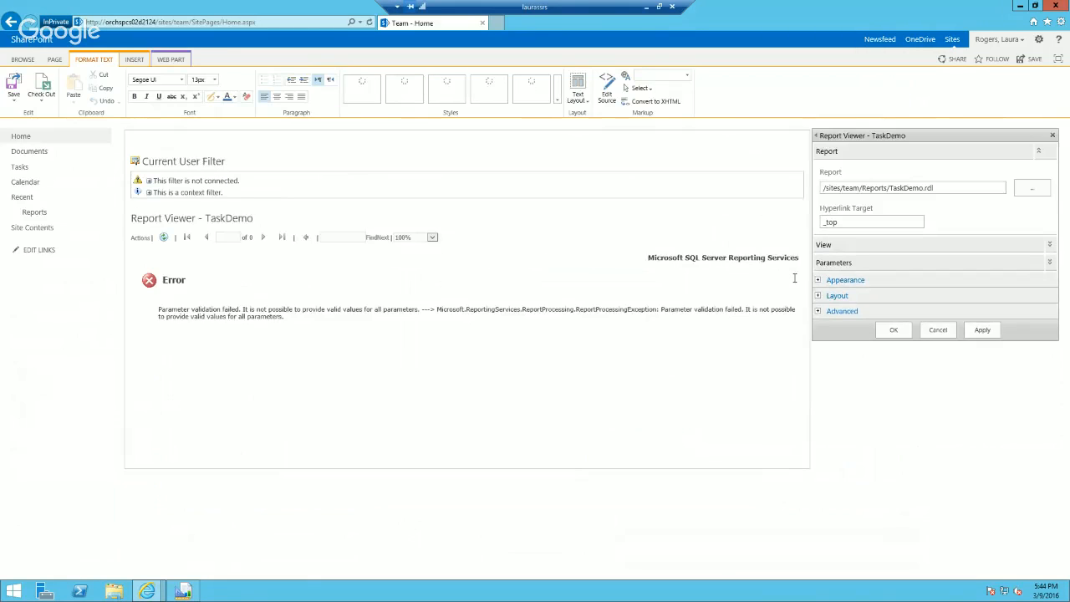
pyautogui.click(786, 160)
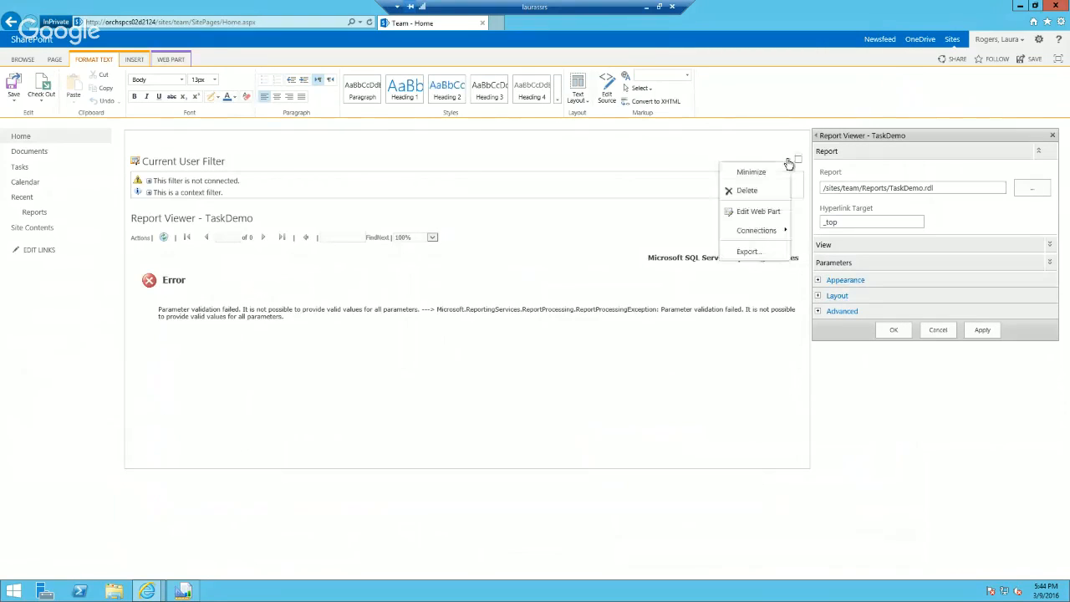
pyautogui.click(762, 191)
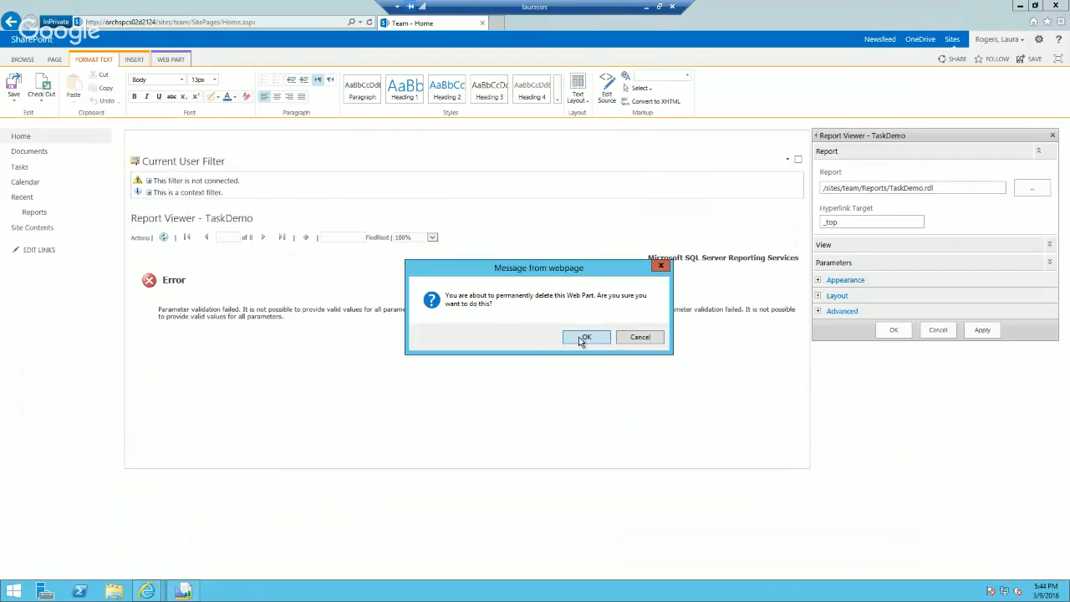
pyautogui.click(581, 336)
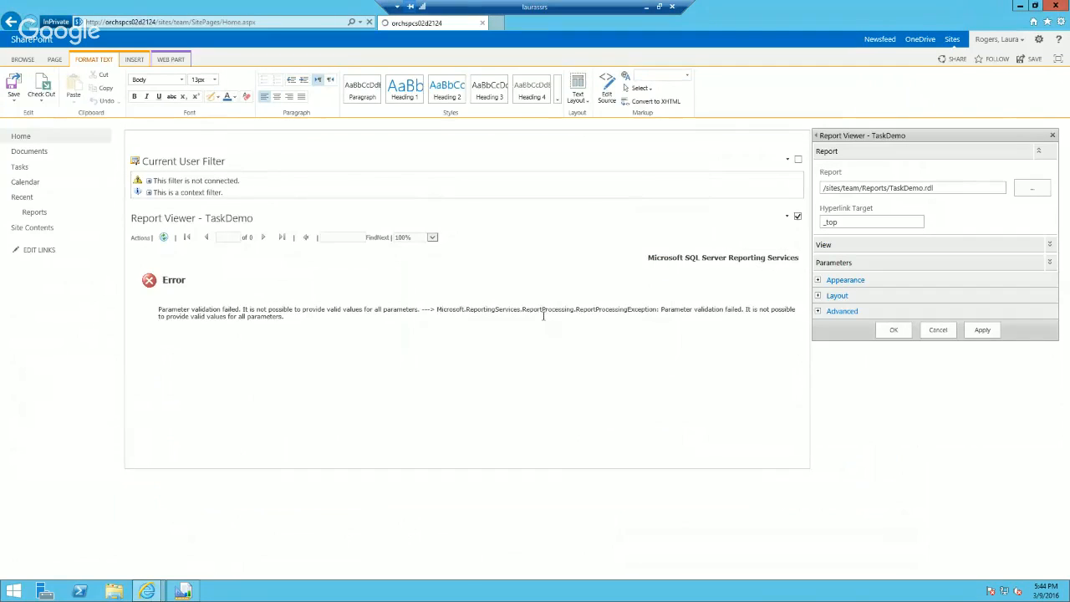
pyautogui.click(13, 90)
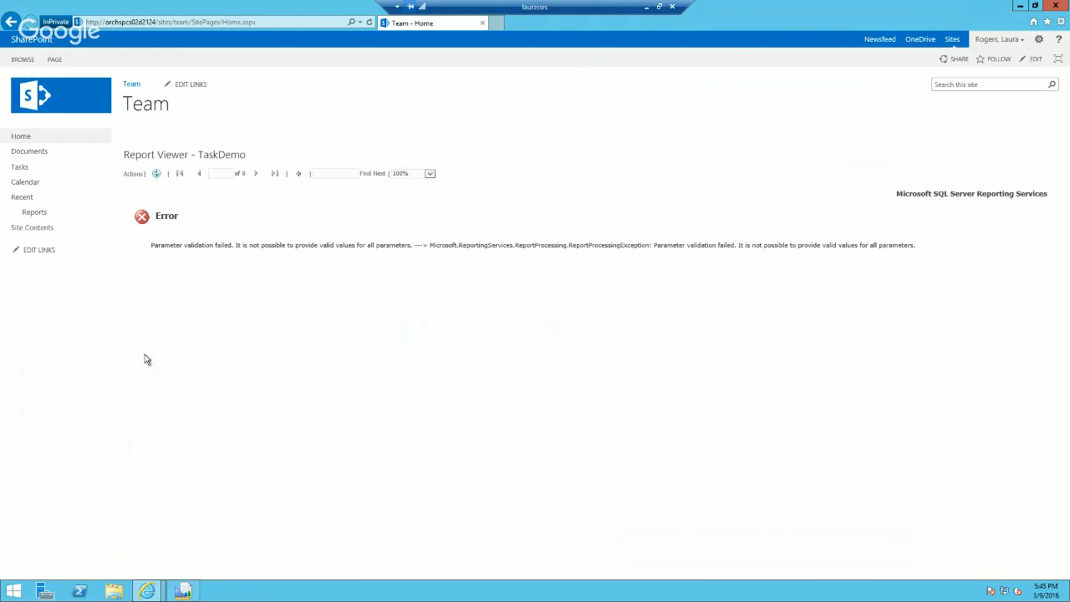
# Step: Switch to Report Builder and set the Dept parameter's visibility to Visible with the prompt Dept
pyautogui.click(186, 592)
pyautogui.rightClick(209, 211)
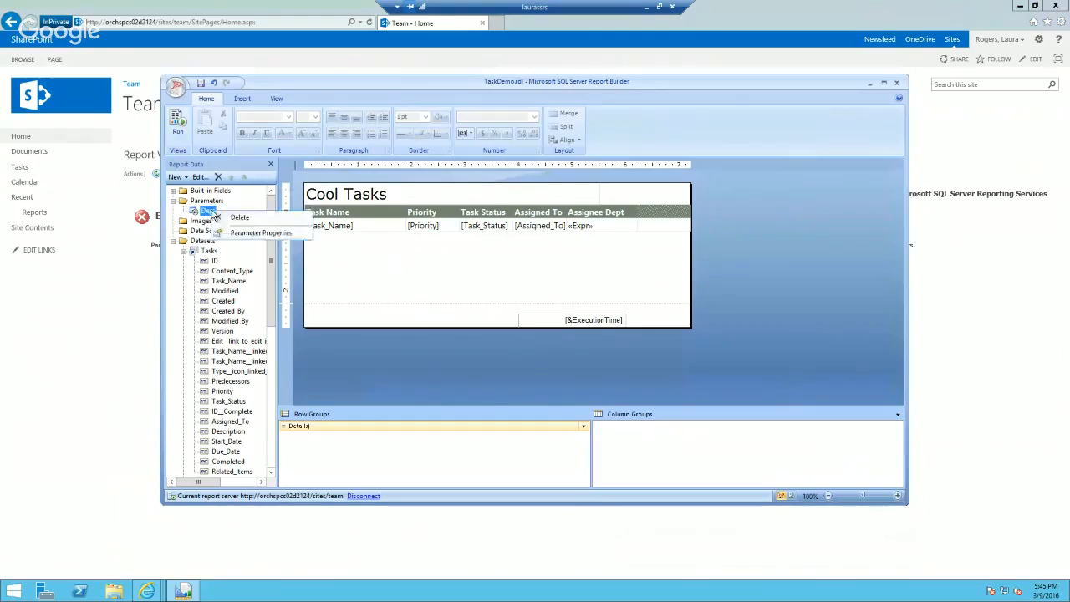
pyautogui.click(255, 231)
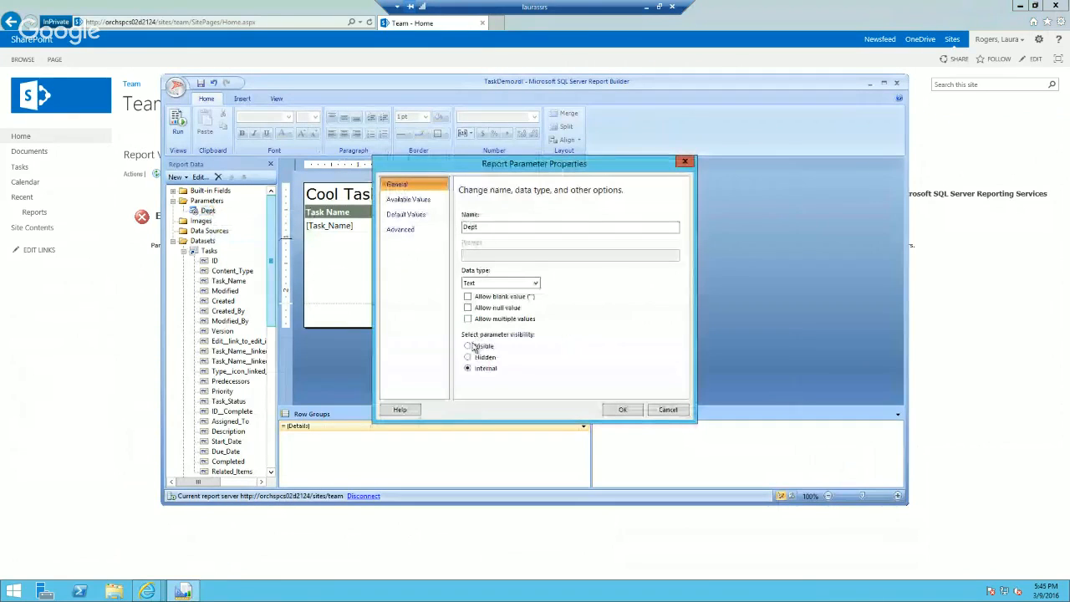
pyautogui.click(468, 345)
pyautogui.click(507, 257)
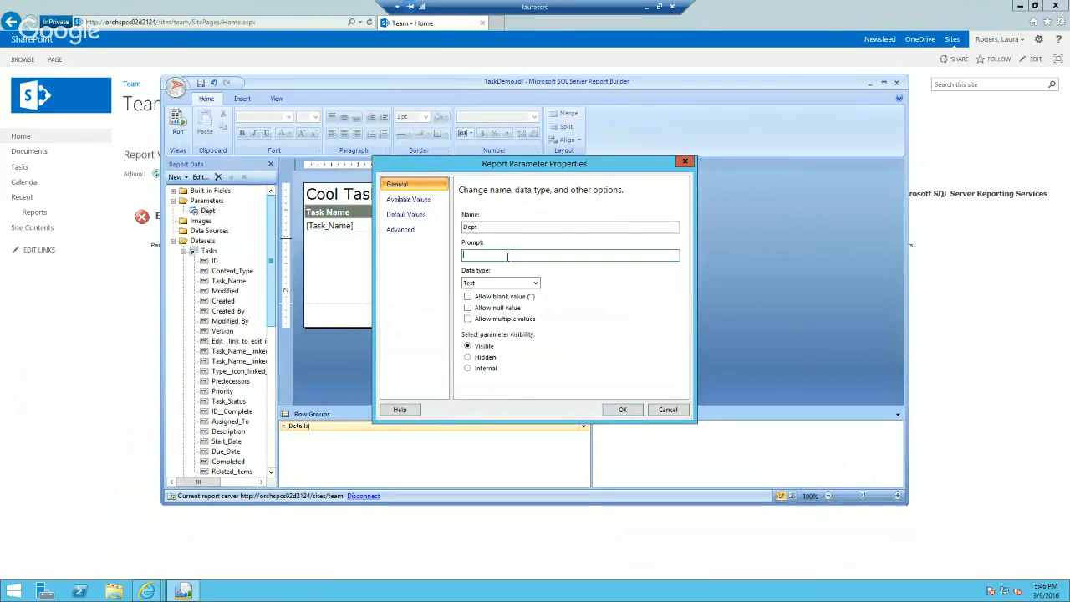
pyautogui.write('pt')
# Step: Specify Accounting as the Dept parameter's default value and confirm the parameter properties
pyautogui.click(407, 214)
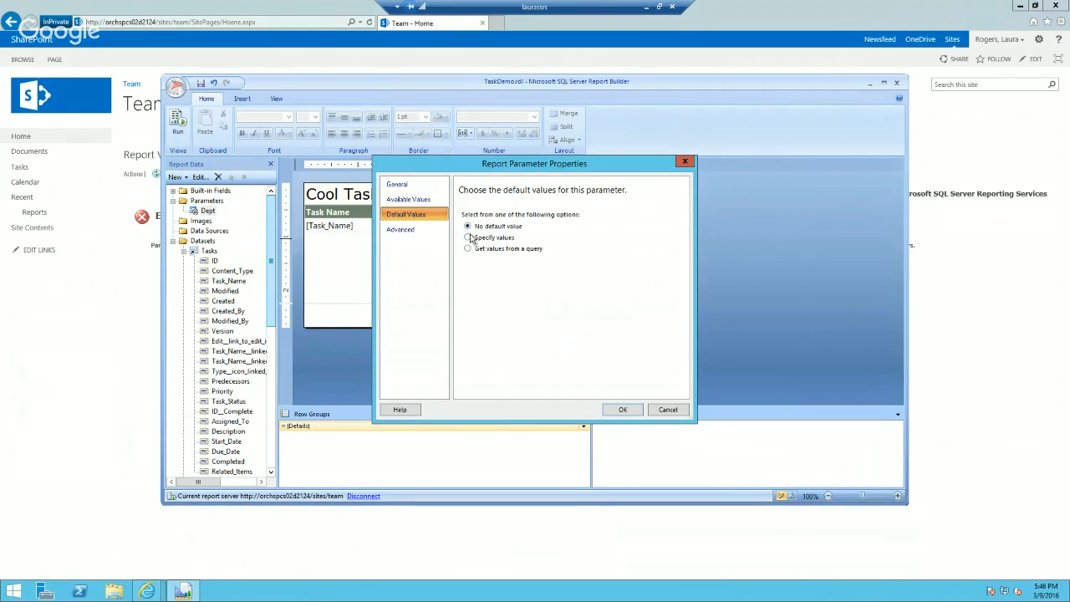
pyautogui.click(469, 238)
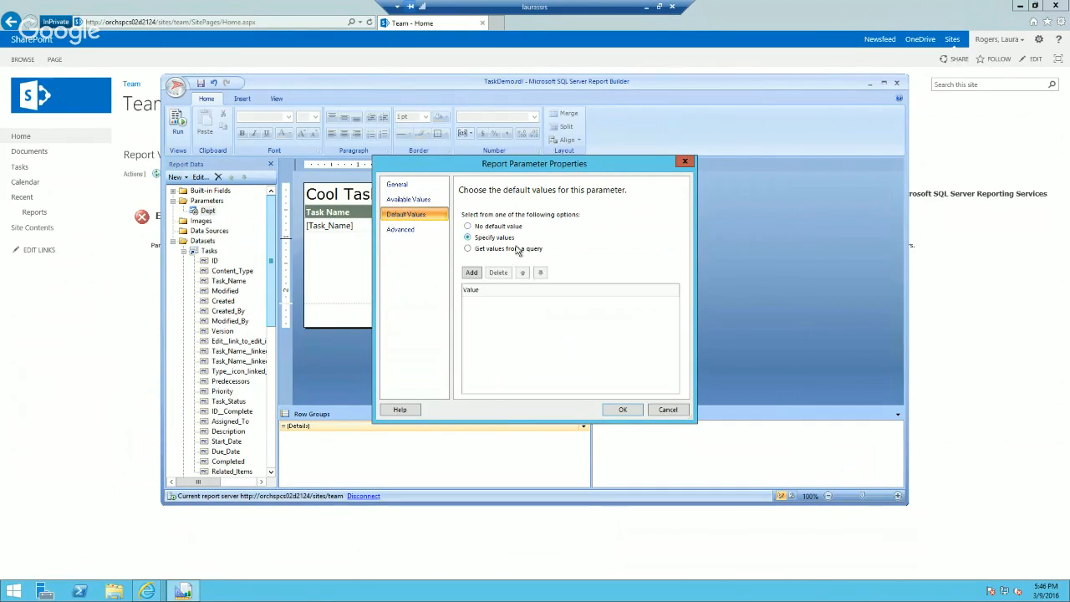
pyautogui.click(471, 273)
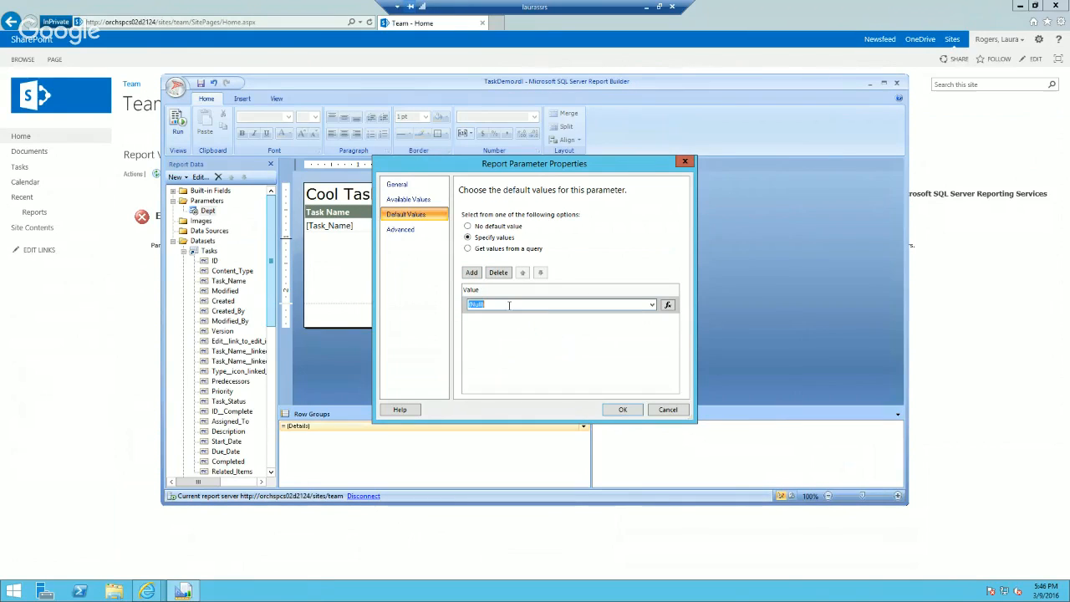
pyautogui.write('Human Re')
pyautogui.press('BackSpace')
pyautogui.press('BackSpace')
pyautogui.press('BackSpace')
pyautogui.press('BackSpace')
pyautogui.press('BackSpace')
pyautogui.press('BackSpace')
pyautogui.press('BackSpace')
pyautogui.press('BackSpace')
pyautogui.press('BackSpace')
pyautogui.press('BackSpace')
pyautogui.press('BackSpace')
pyautogui.press('BackSpace')
pyautogui.click(621, 409)
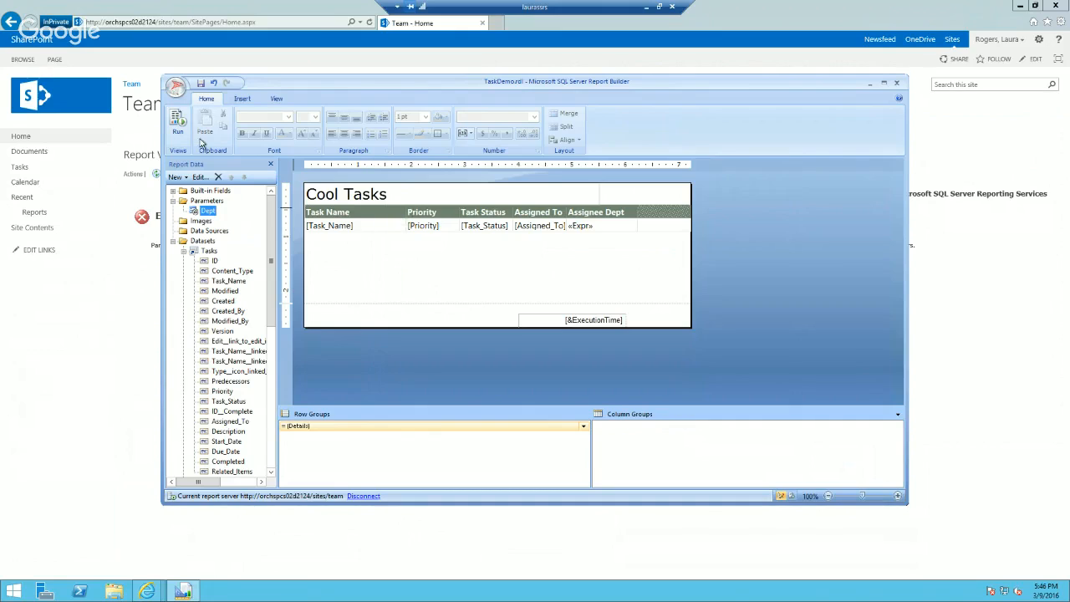
# Step: Save the TaskDemo report, switch to the browser and reload the Team home page
pyautogui.click(202, 87)
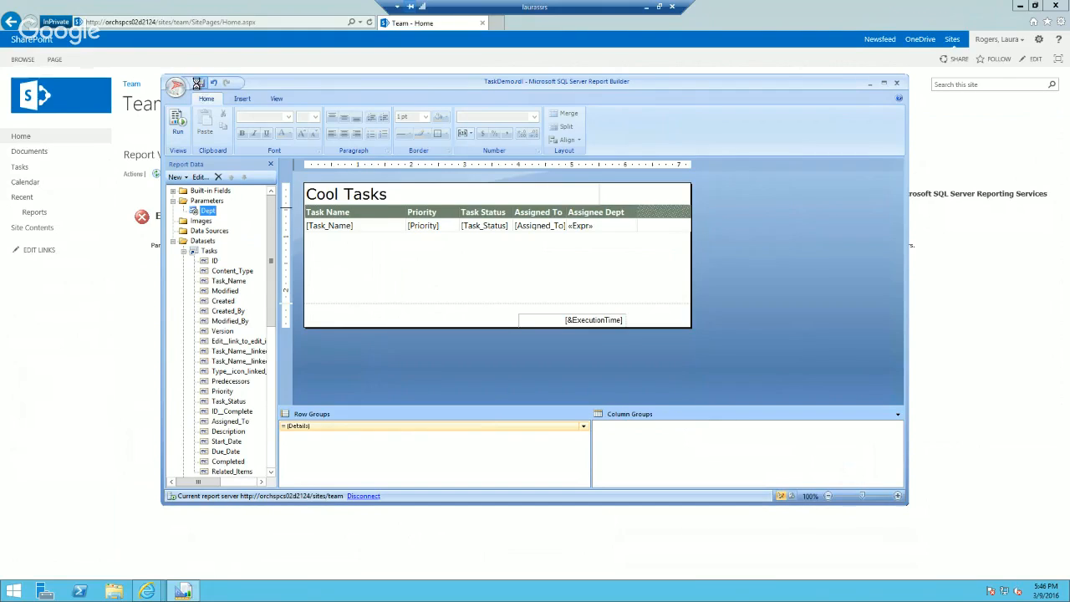
pyautogui.click(74, 356)
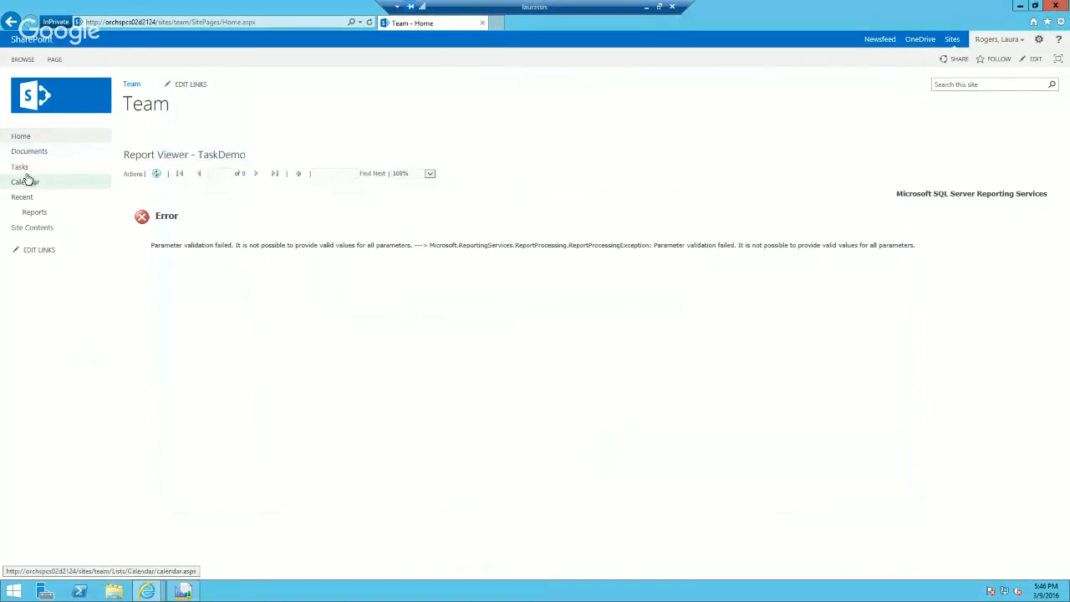
pyautogui.click(26, 139)
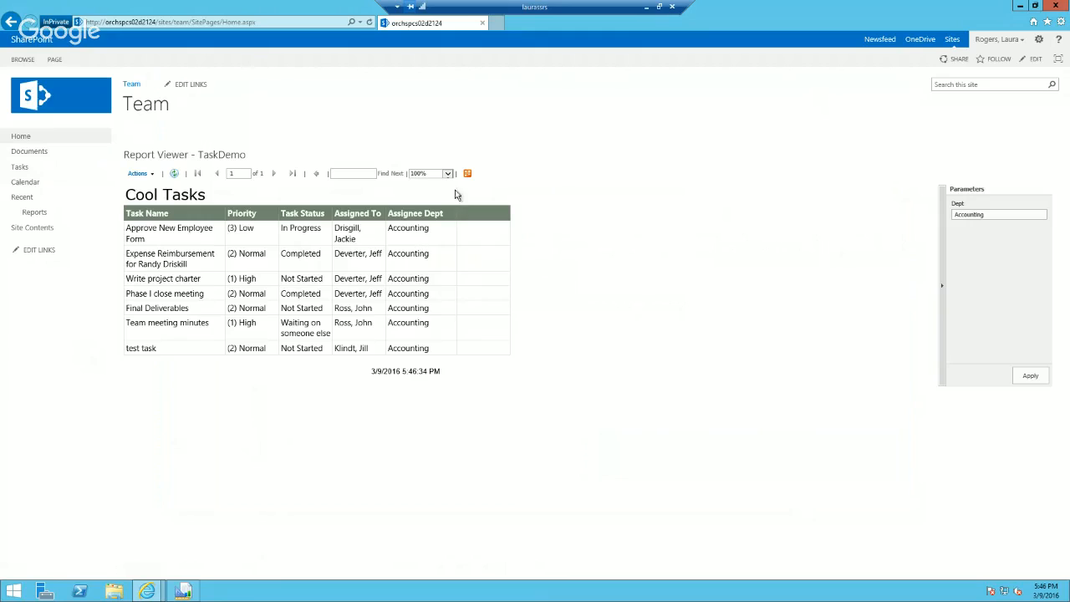
# Step: Edit the home page's Report Viewer web part and add a Current User Filter web part to the page
pyautogui.click(1038, 40)
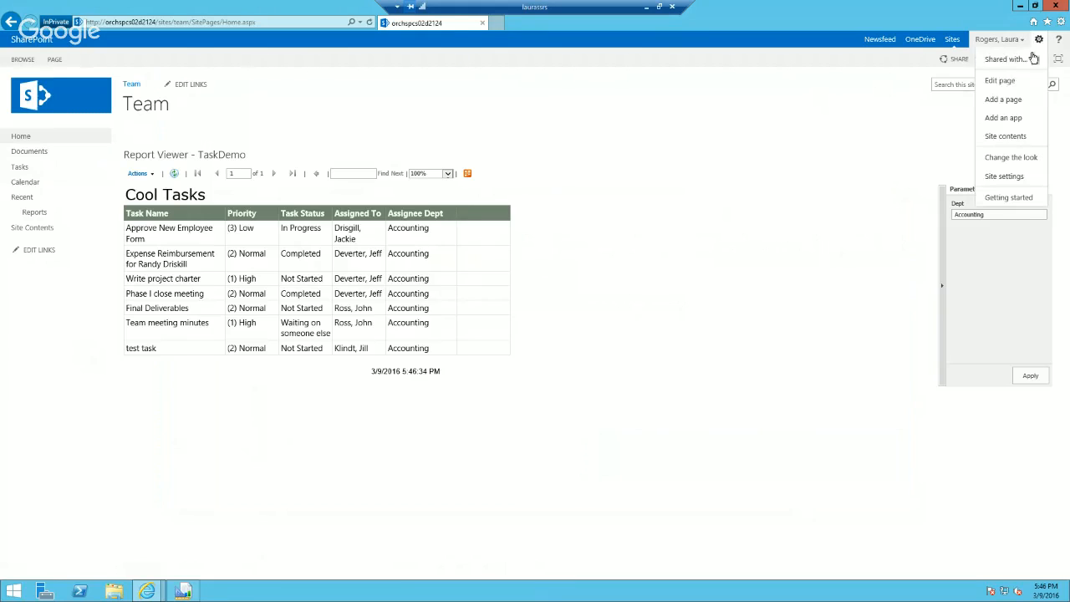
pyautogui.click(1015, 83)
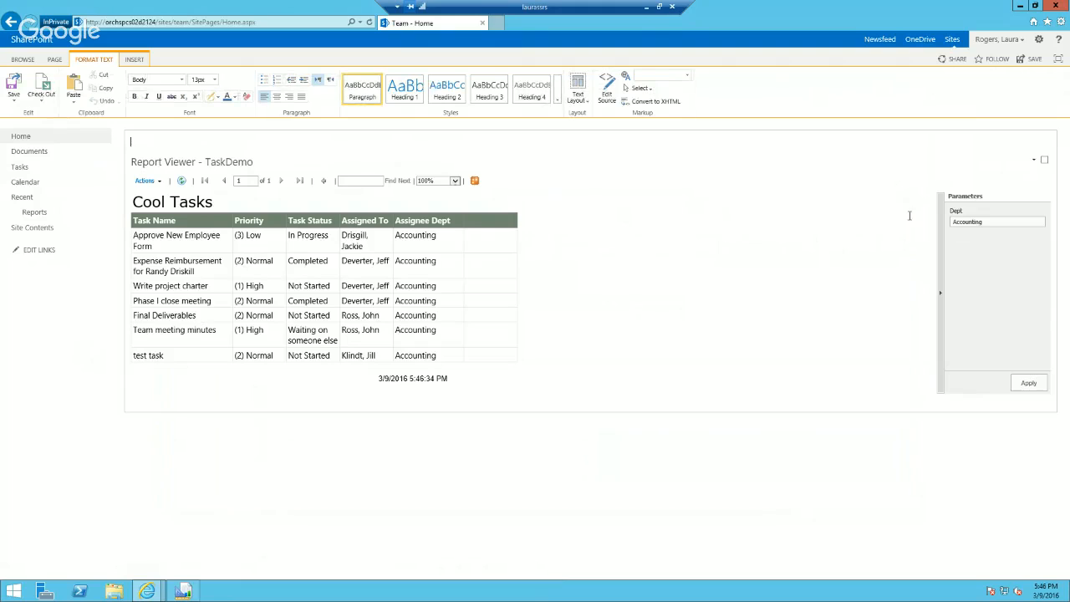
pyautogui.click(1034, 164)
pyautogui.click(993, 213)
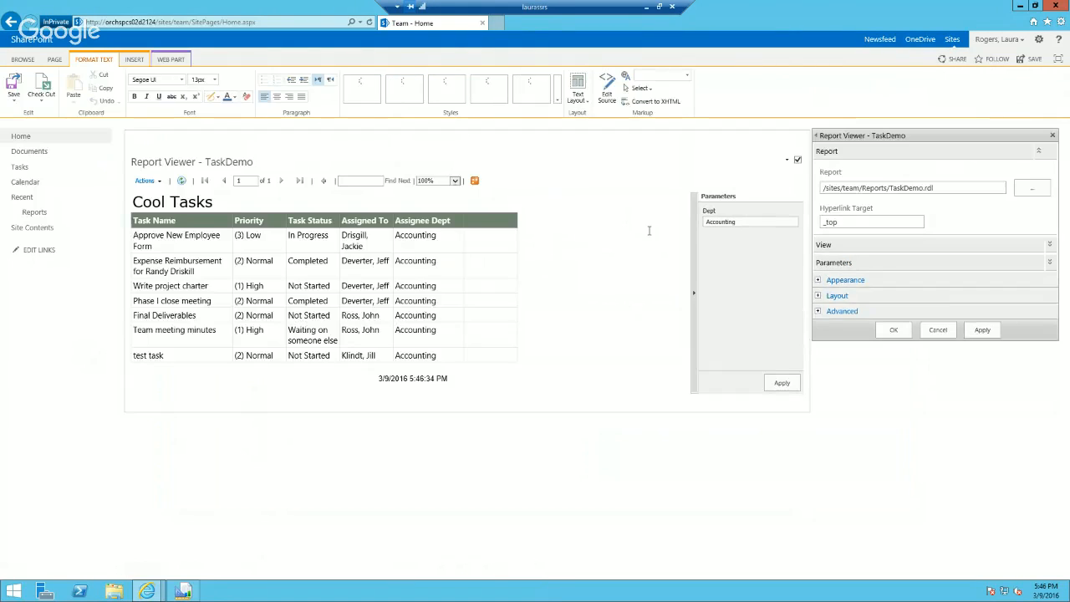
pyautogui.click(133, 59)
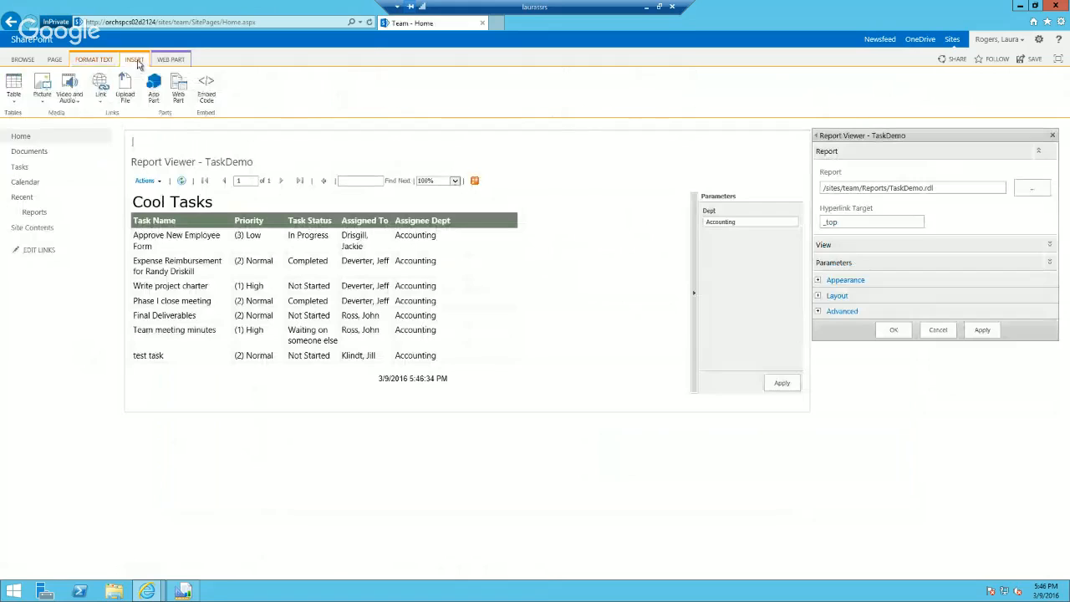
pyautogui.click(178, 88)
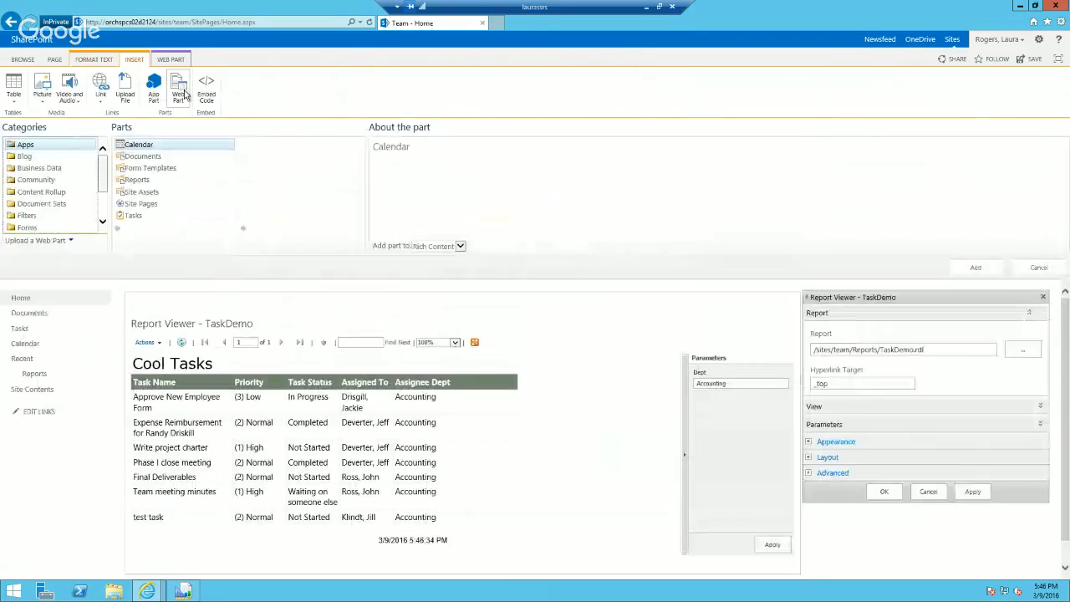
pyautogui.click(83, 214)
pyautogui.click(163, 168)
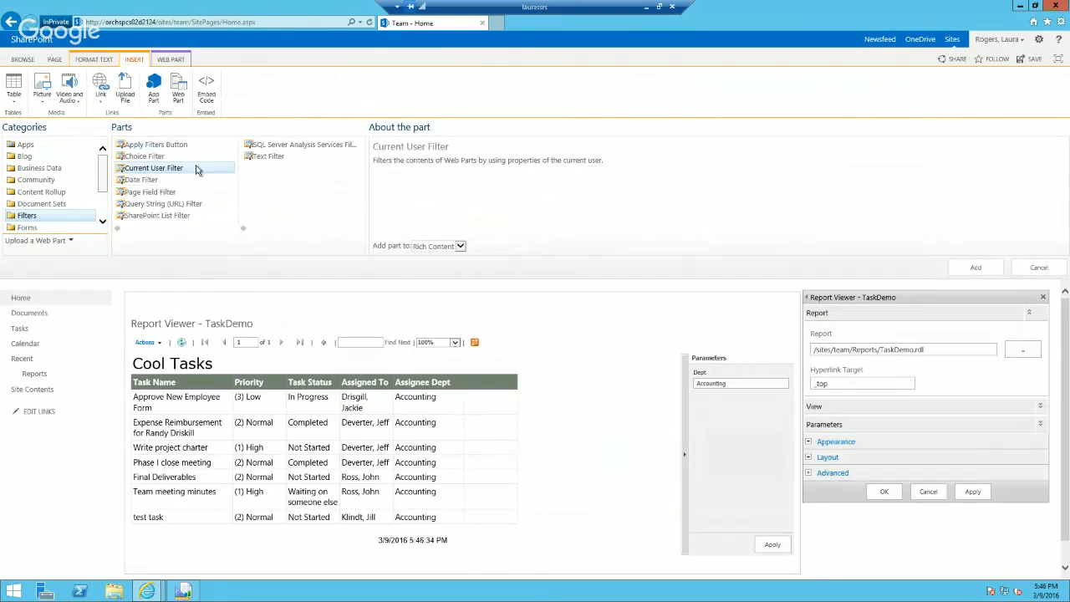
pyautogui.click(975, 267)
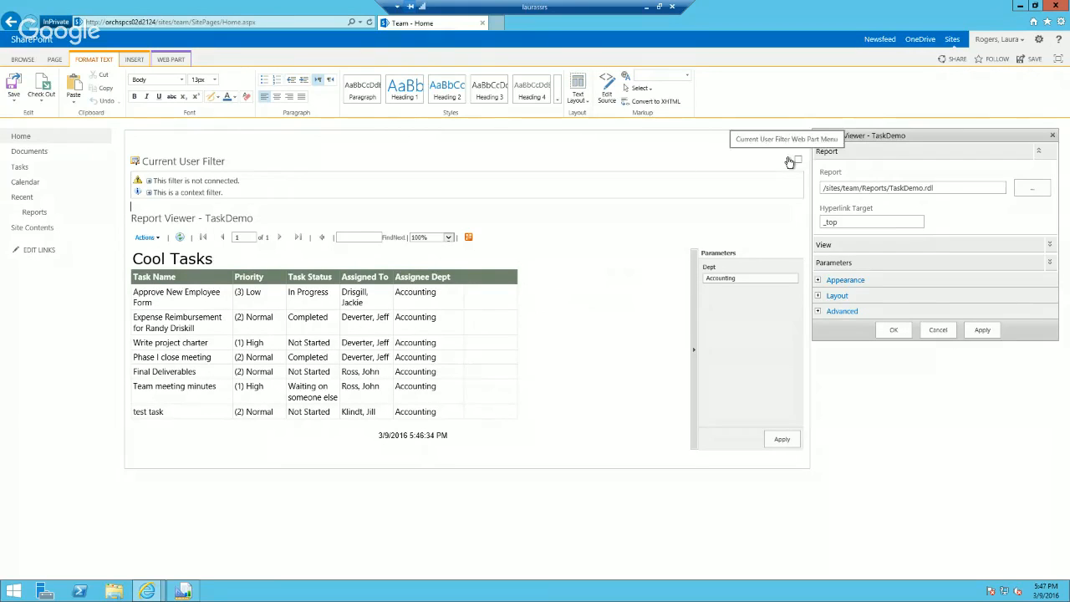
# Step: Set the Current User Filter web part to provide the SharePoint profile value Department and apply the setting
pyautogui.click(789, 160)
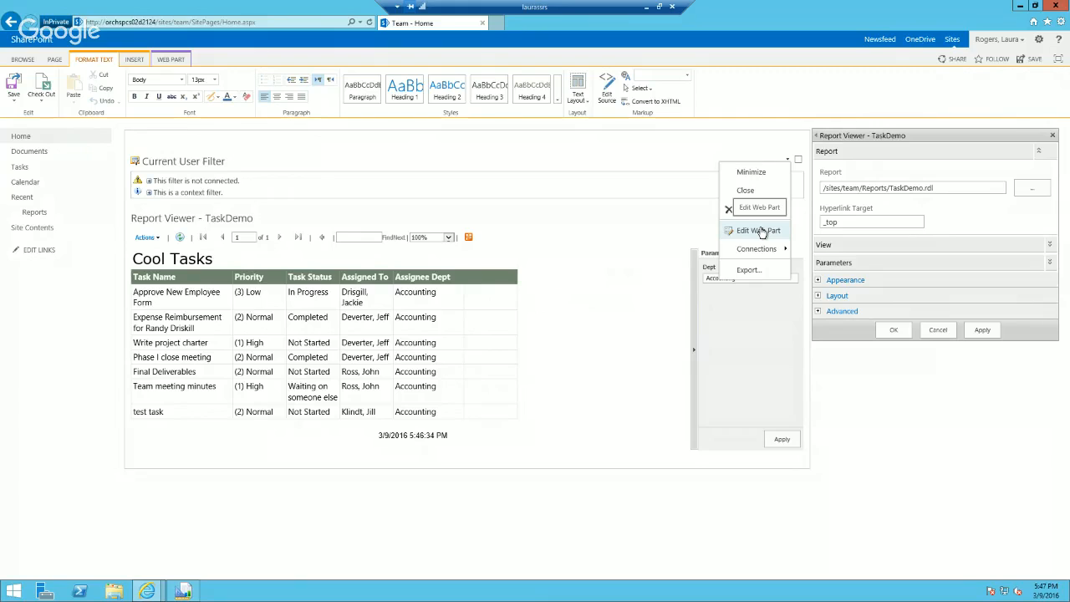
pyautogui.click(762, 231)
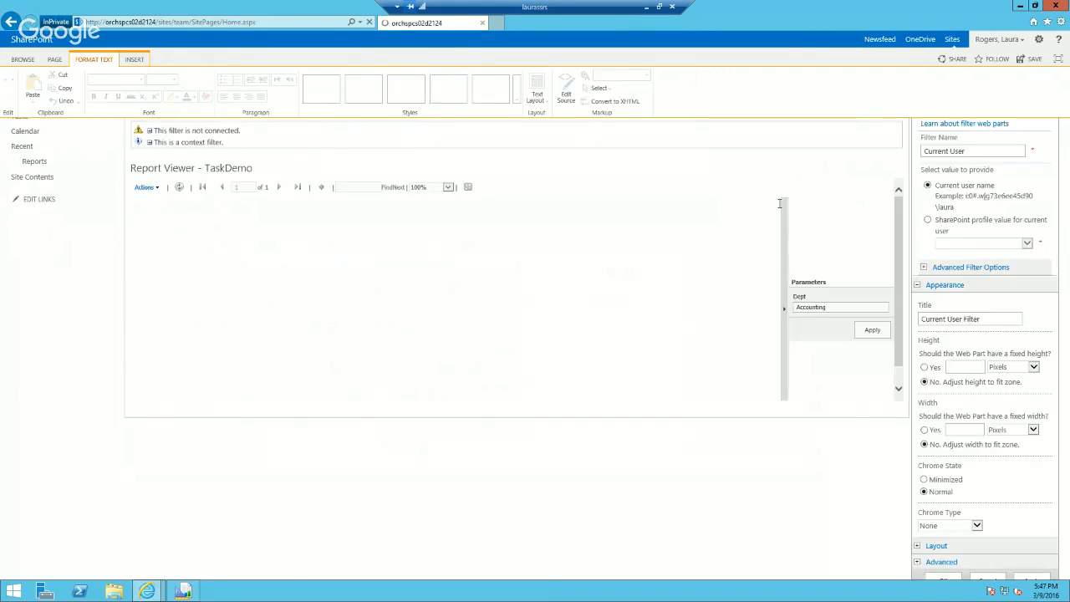
pyautogui.click(918, 271)
pyautogui.click(1014, 295)
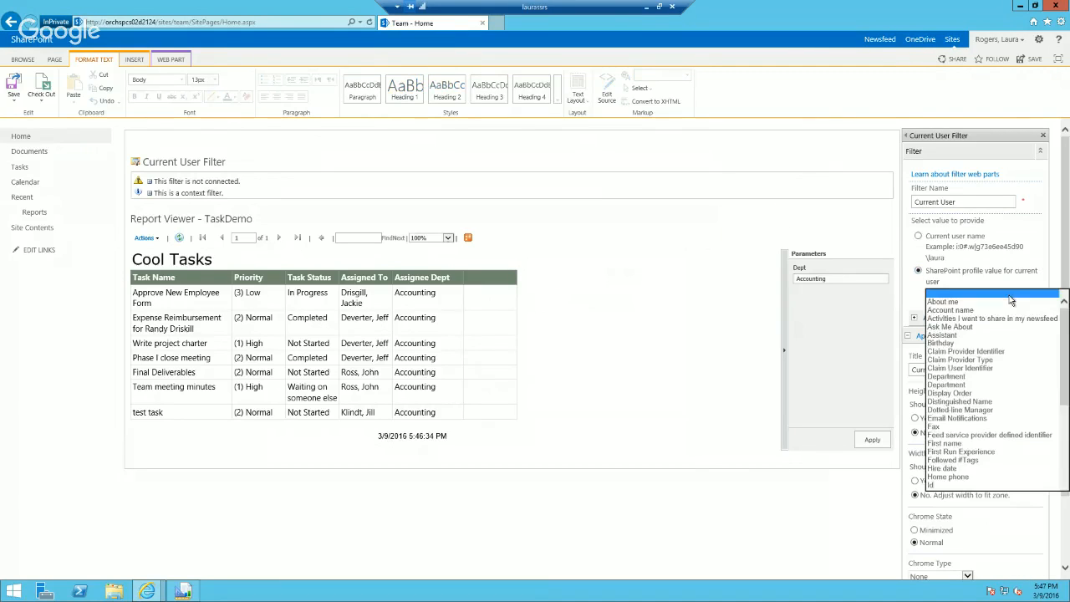
pyautogui.click(965, 384)
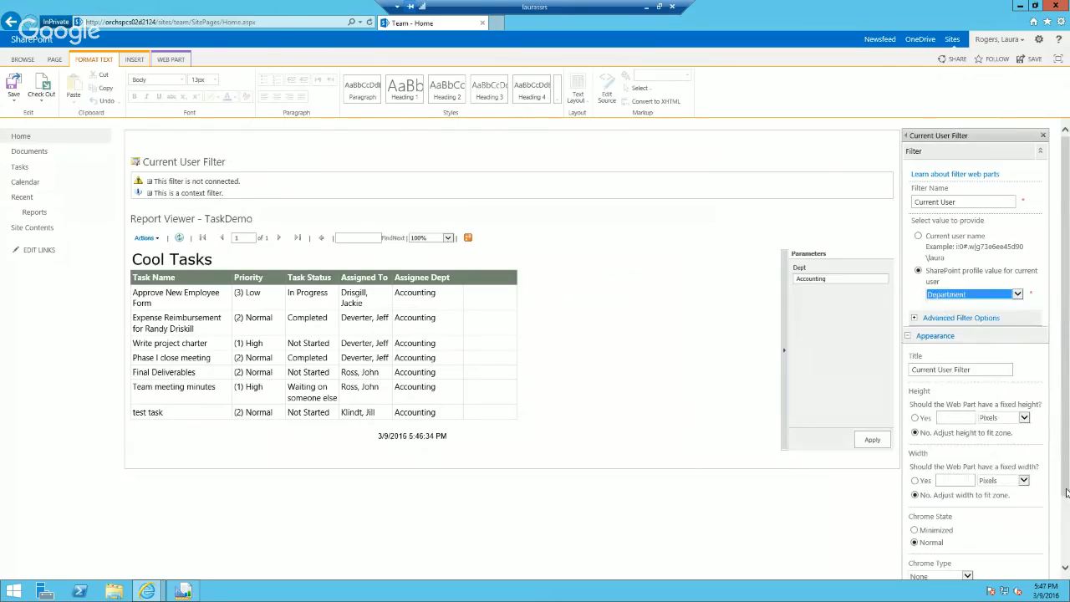
pyautogui.moveTo(1066, 455); pyautogui.dragTo(1063, 542)
pyautogui.click(1022, 549)
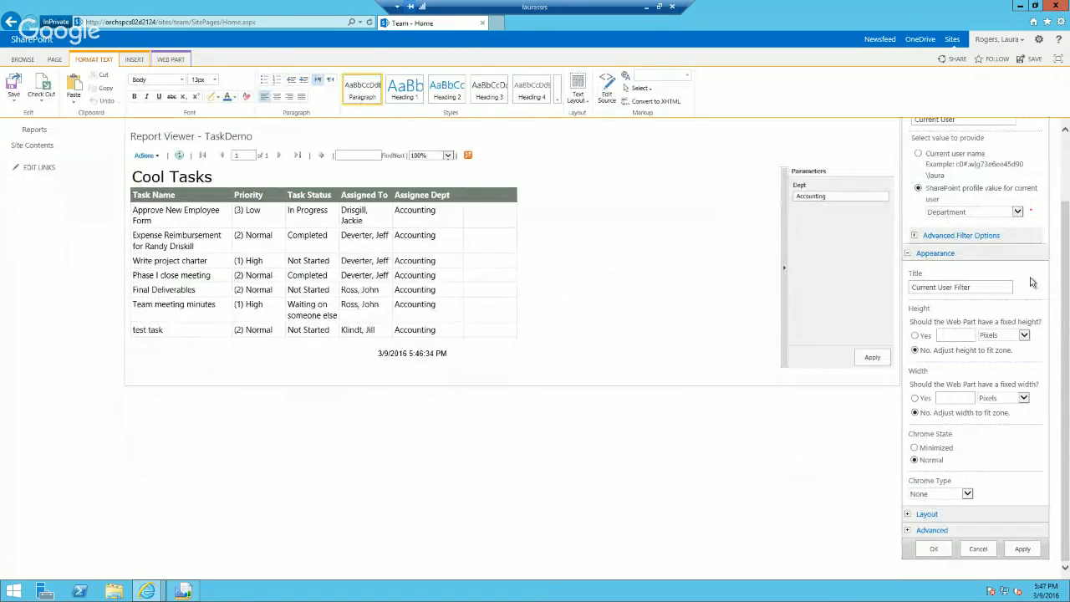
# Step: Connect the Current User Filter to the TaskDemo Report Viewer, with Dept as the filtered parameter
pyautogui.scroll(2, 1066, 201)
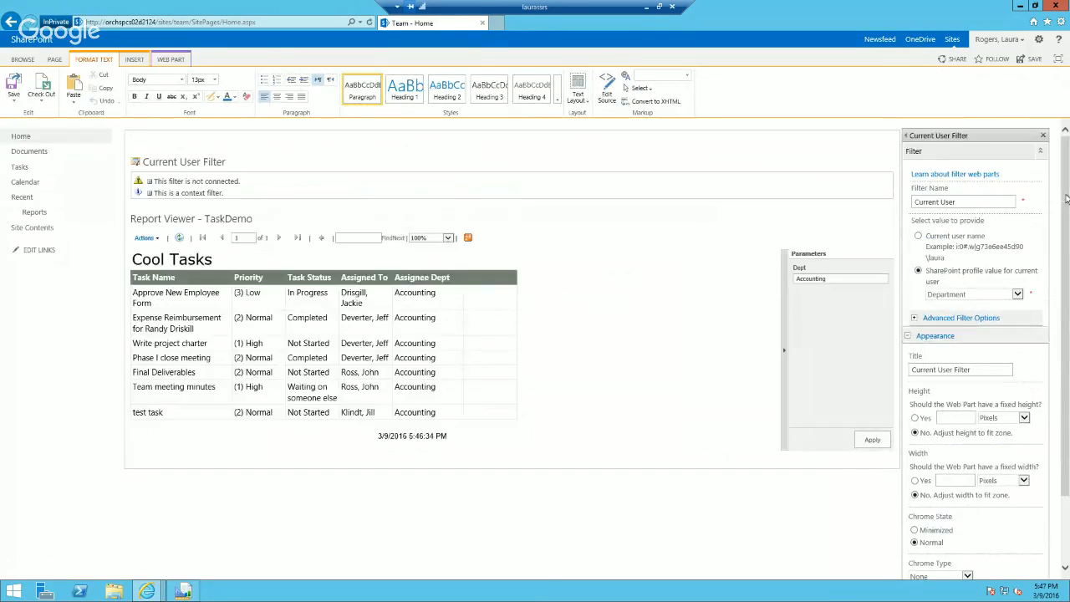
pyautogui.click(877, 161)
pyautogui.moveTo(846, 231)
pyautogui.moveTo(930, 232)
pyautogui.click(845, 231)
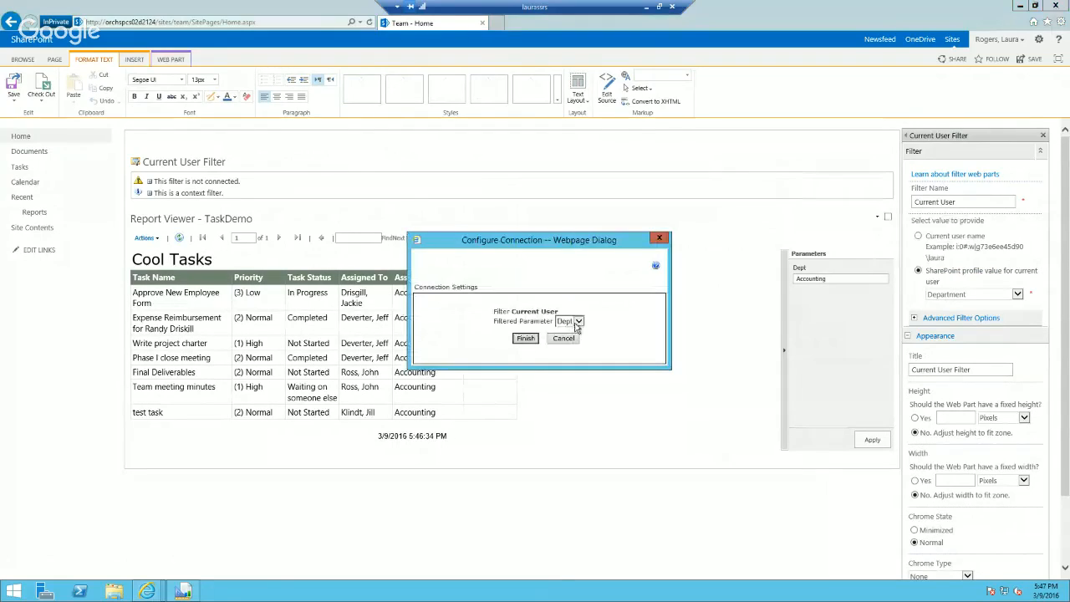
pyautogui.click(526, 339)
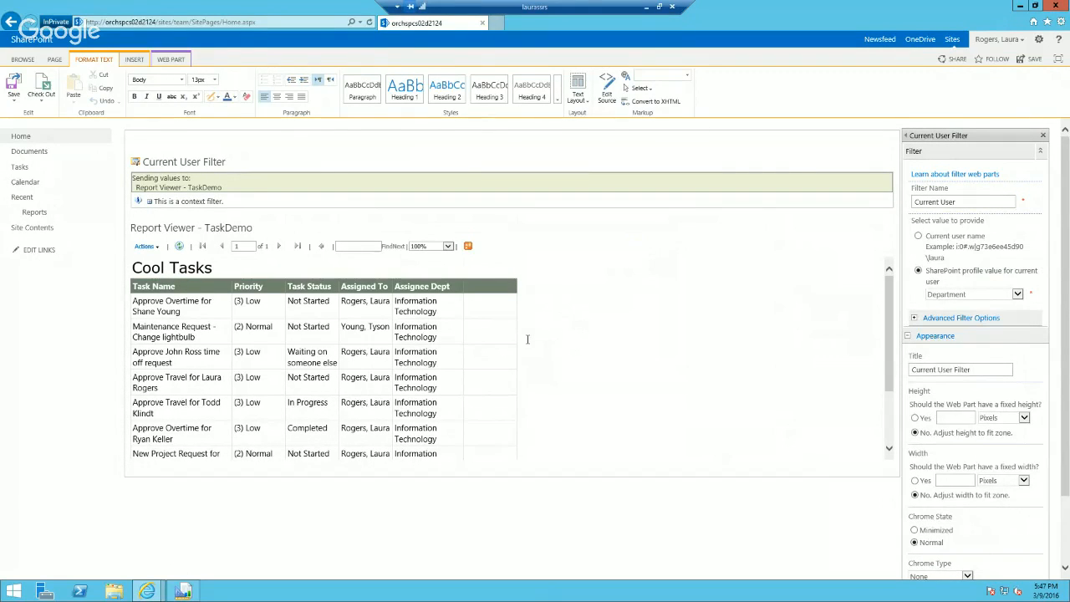
# Step: Save and reload the Team home page, look through the filtered report and switch to Report Builder
pyautogui.click(184, 592)
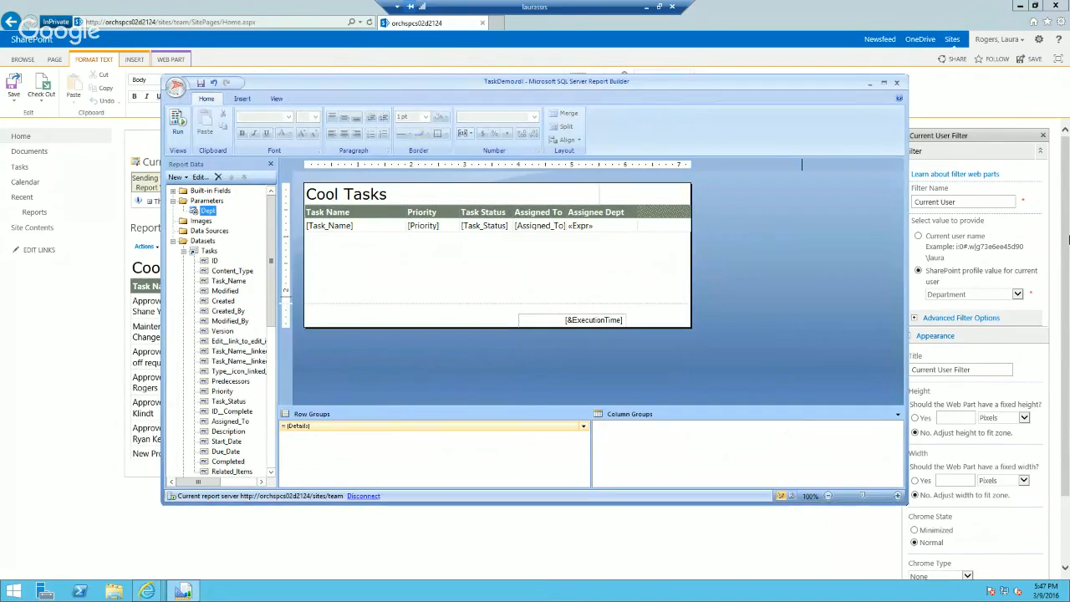
pyautogui.click(980, 194)
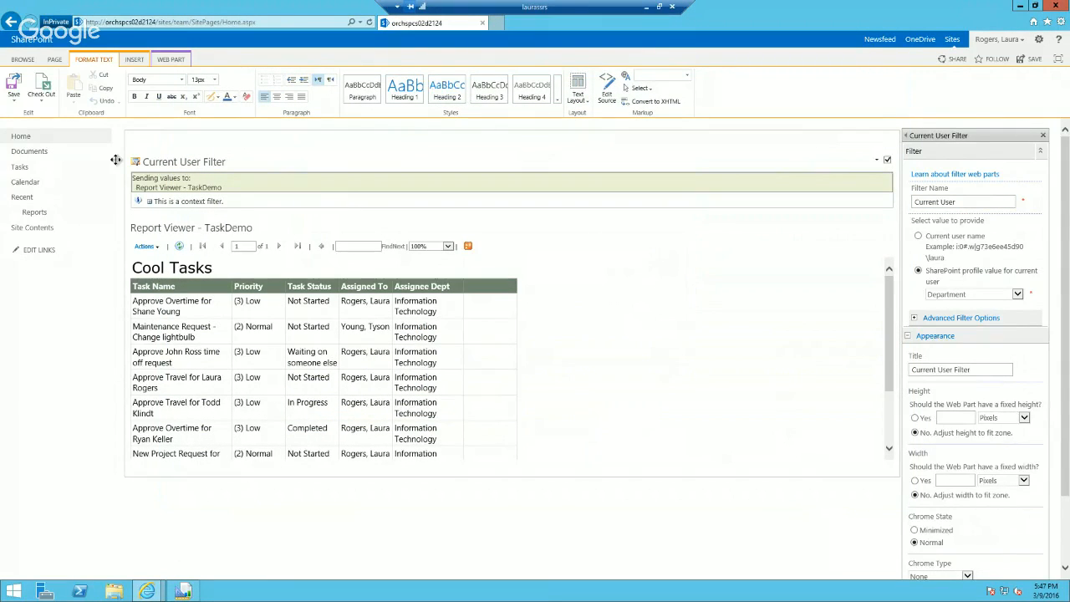
pyautogui.click(14, 83)
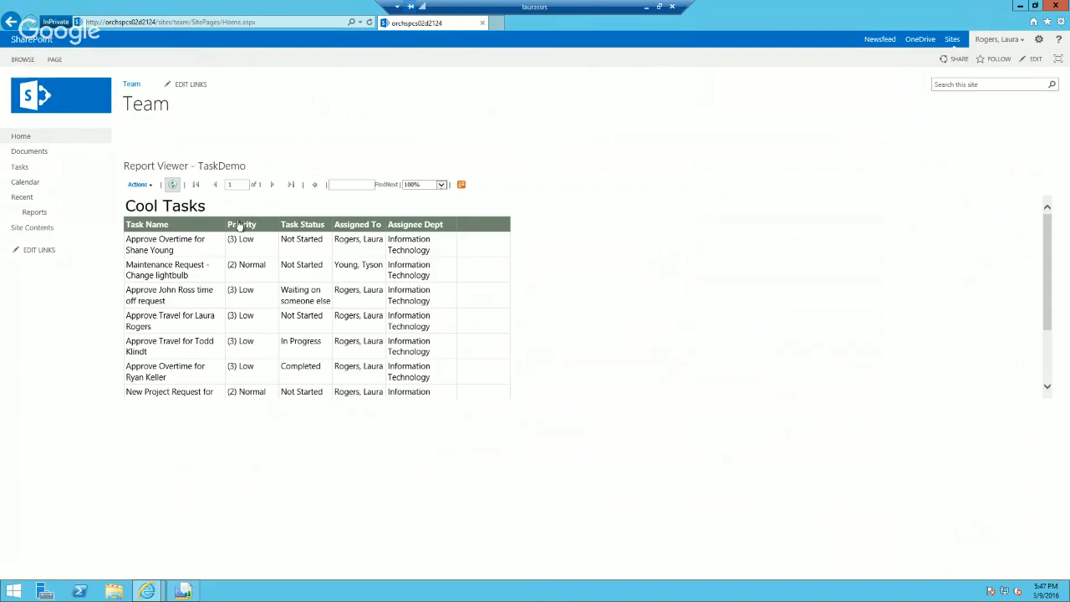
pyautogui.click(22, 137)
pyautogui.moveTo(1048, 240)
pyautogui.mouseDown()
pyautogui.moveTo(1051, 351)
pyautogui.moveTo(1051, 219)
pyautogui.mouseUp()
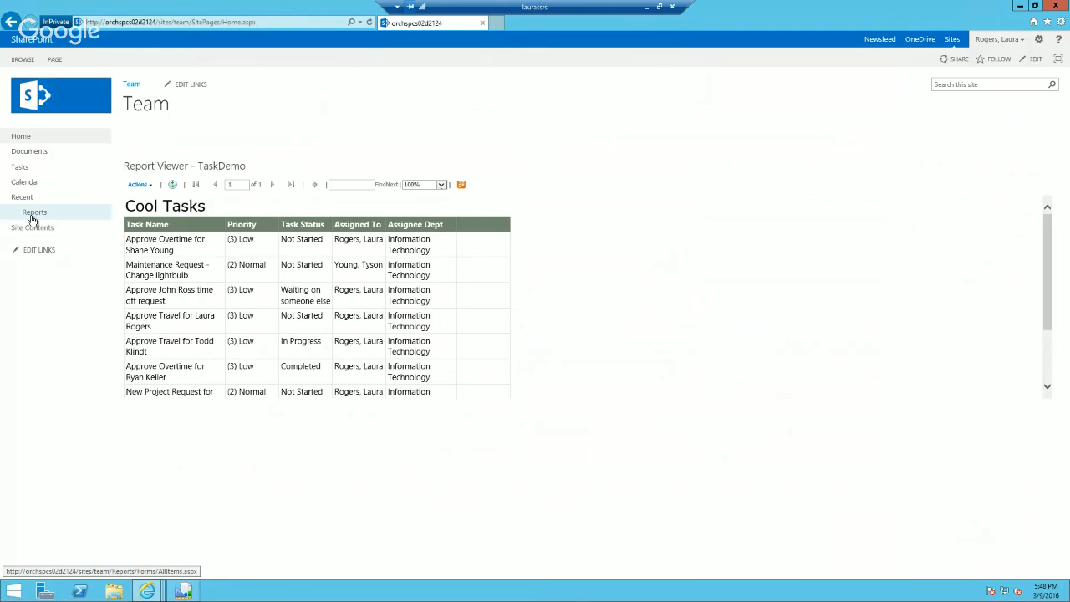
pyautogui.click(183, 592)
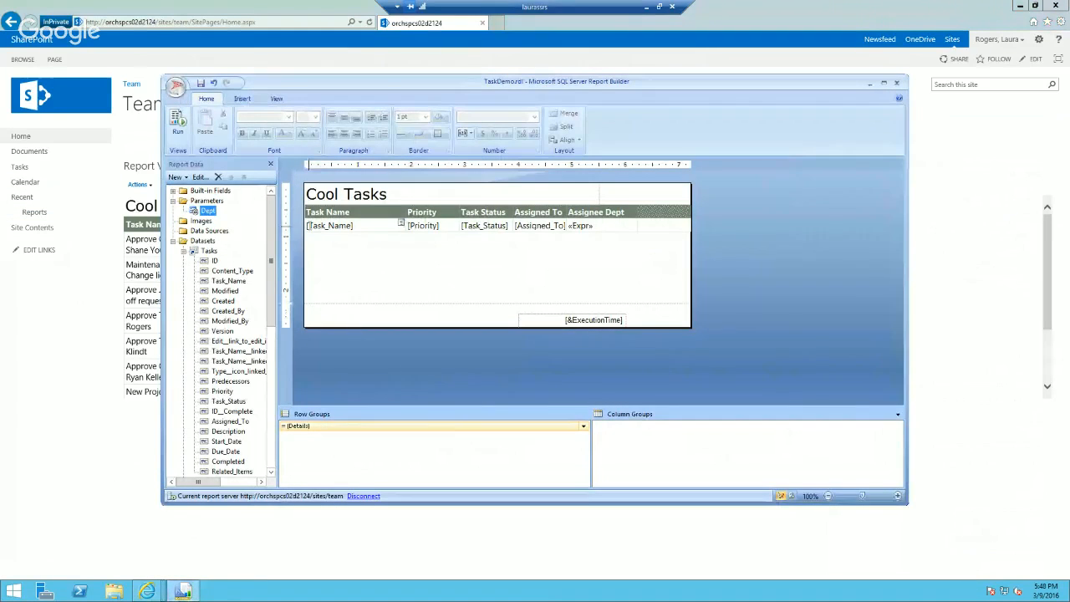
pyautogui.click(176, 87)
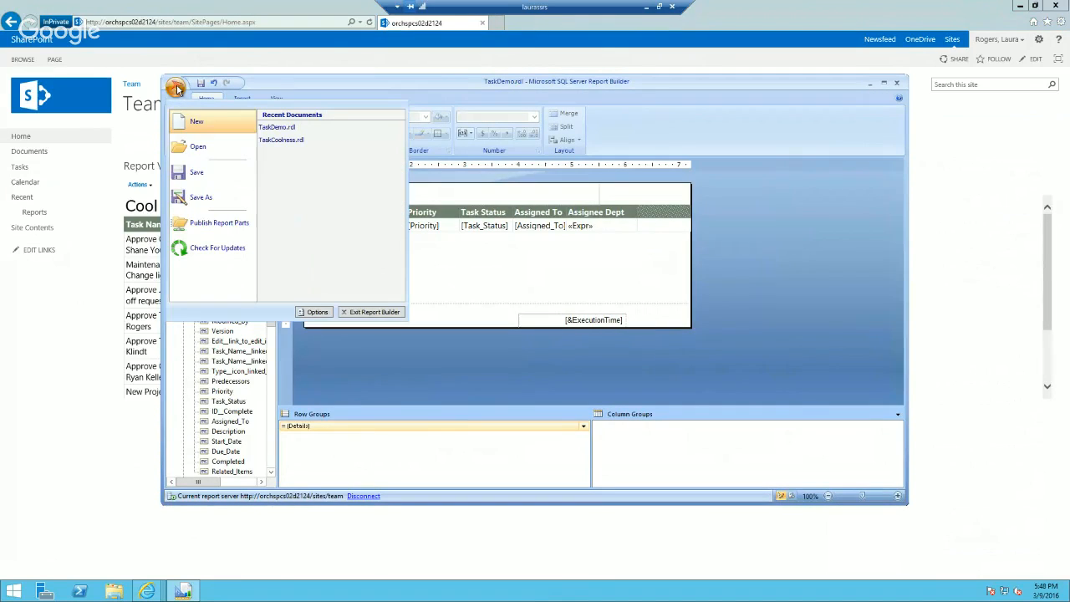
pyautogui.click(219, 119)
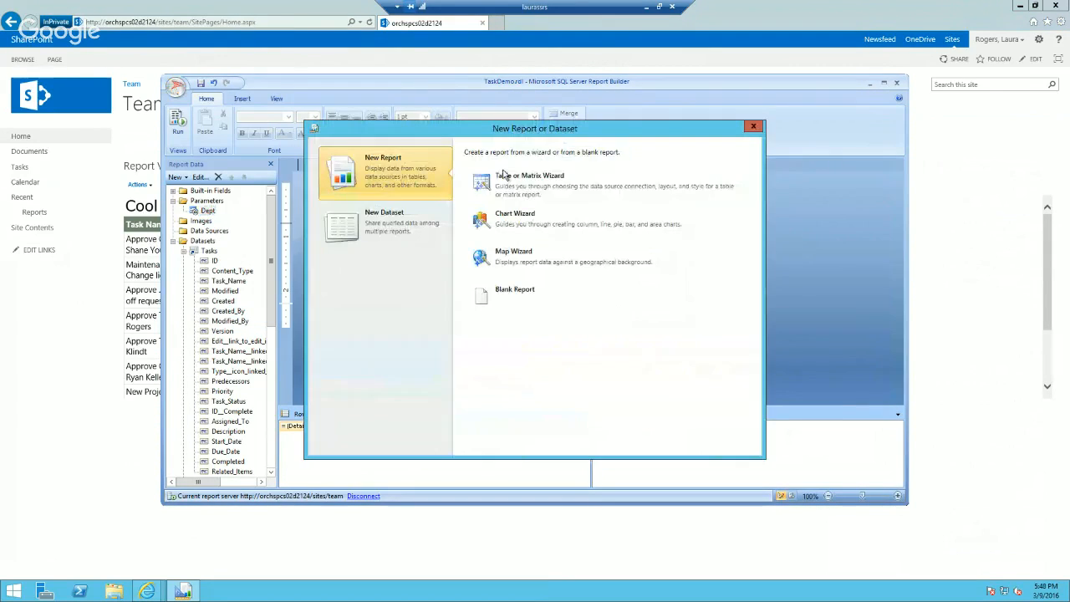
pyautogui.click(547, 194)
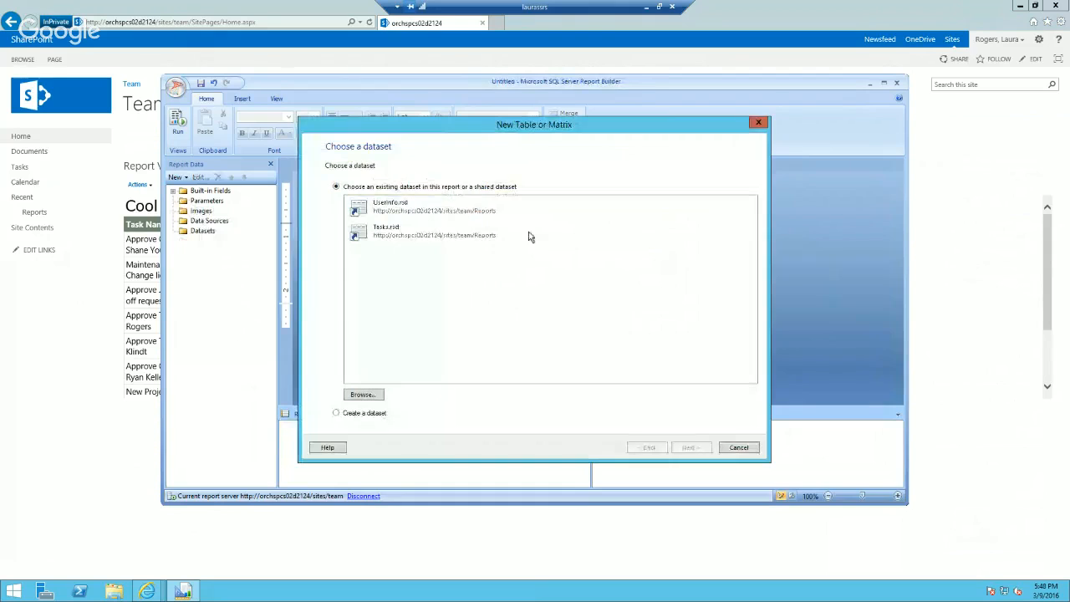
pyautogui.click(758, 122)
# Step: Start a new Chart Wizard report from the Tasks.rsd dataset as a Pie chart with Priority as its category
pyautogui.click(178, 90)
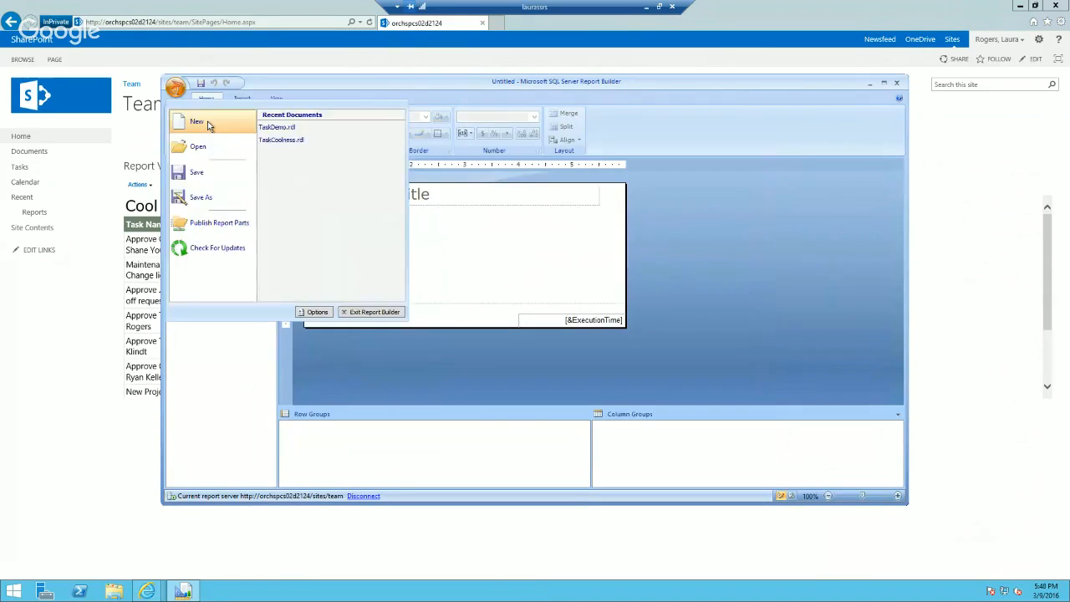
pyautogui.click(197, 122)
pyautogui.click(548, 215)
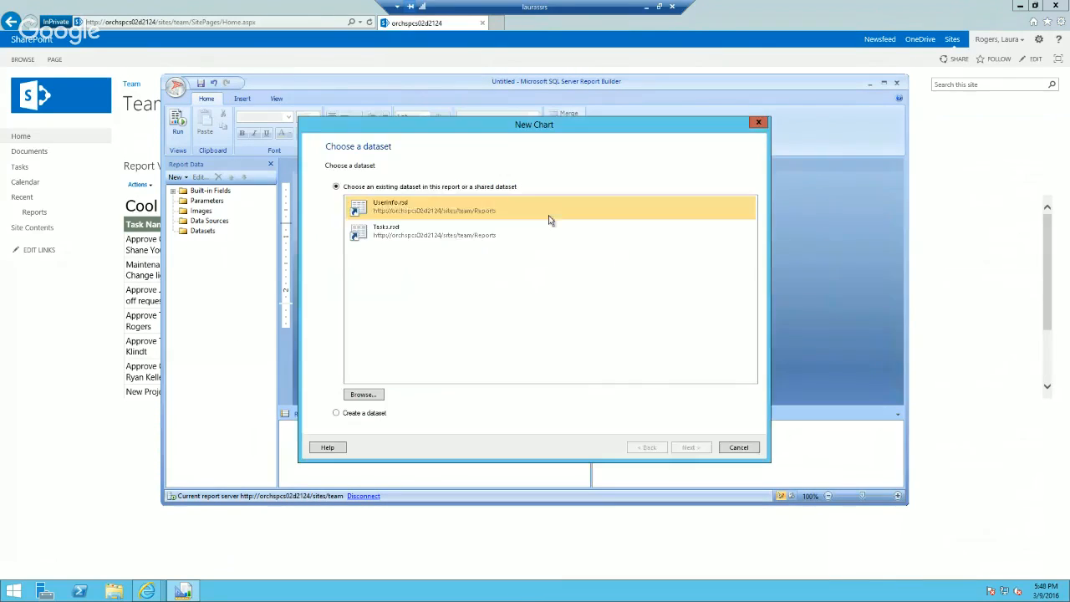
pyautogui.click(400, 238)
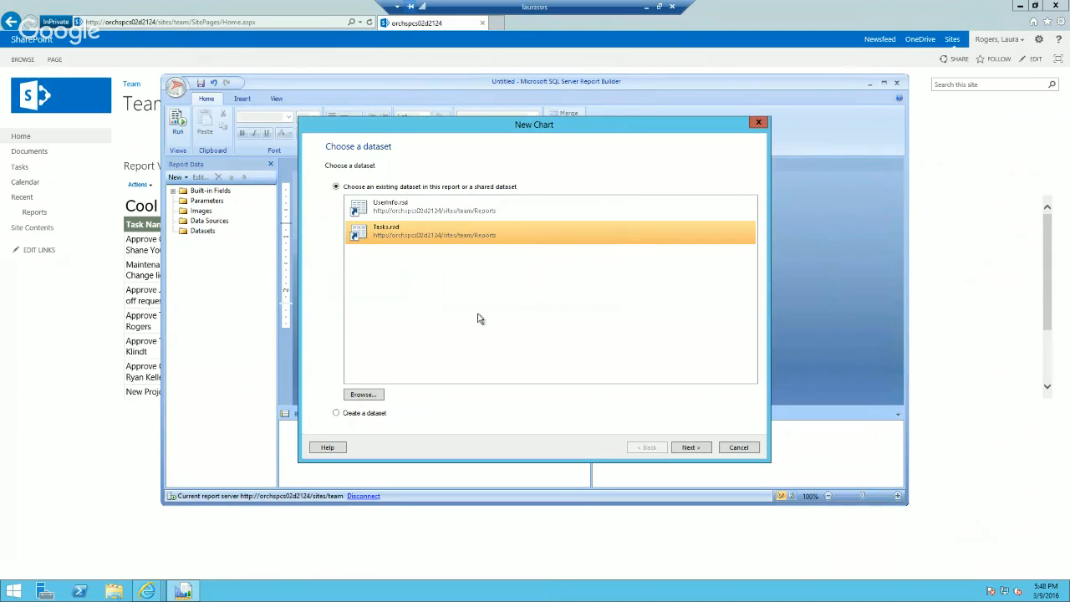
pyautogui.click(686, 447)
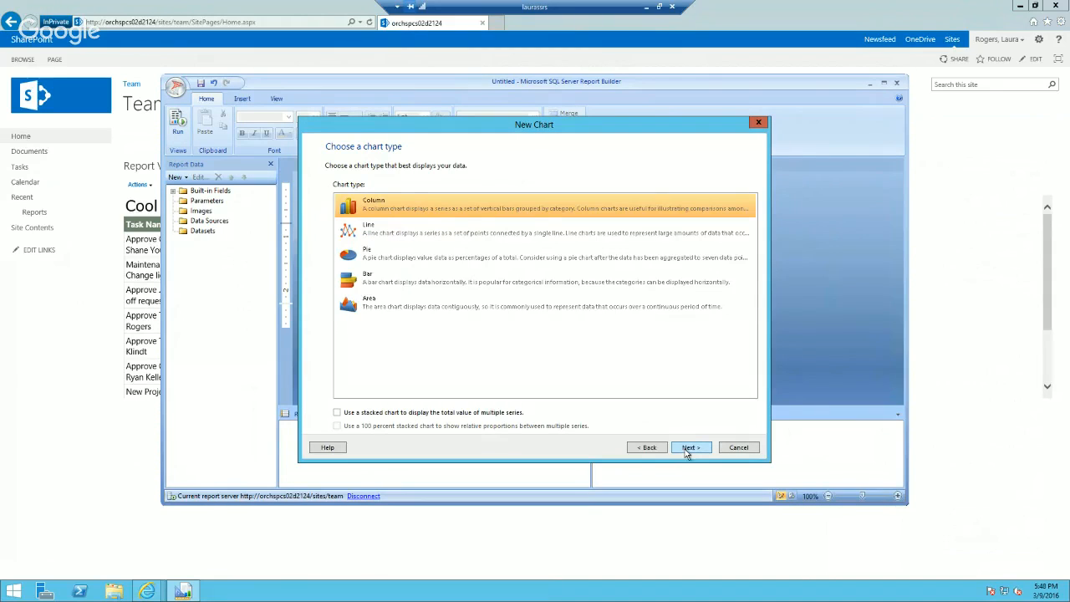
pyautogui.click(468, 255)
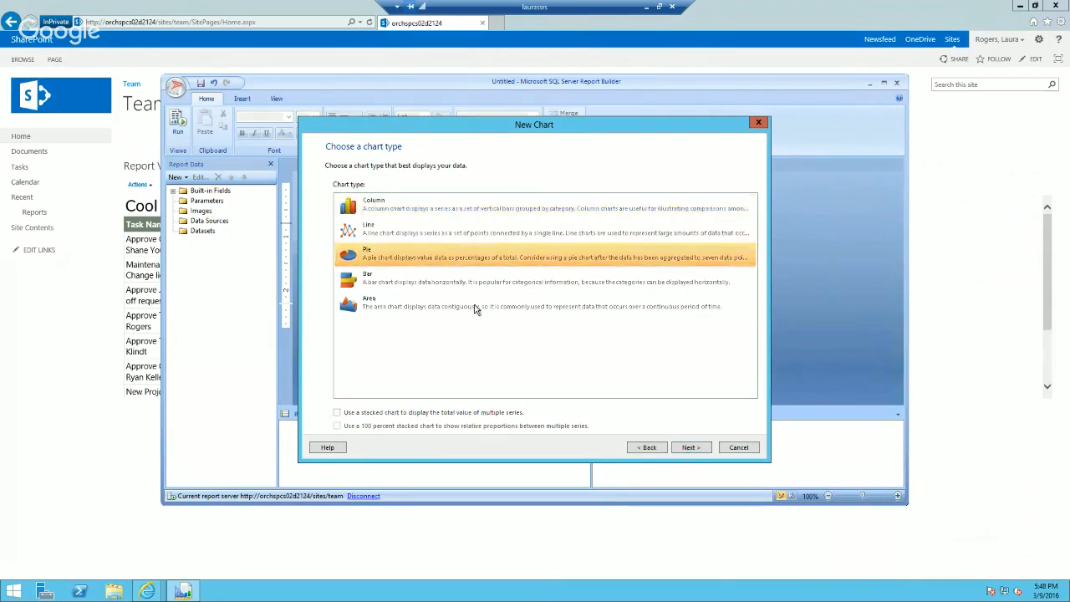
pyautogui.click(688, 448)
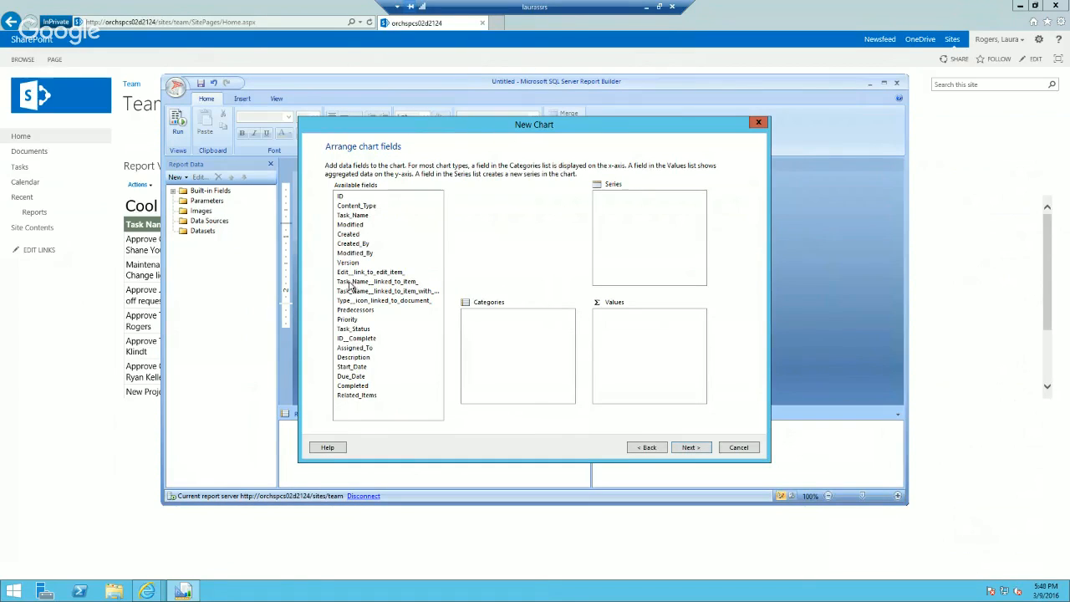
pyautogui.moveTo(348, 321); pyautogui.dragTo(493, 335)
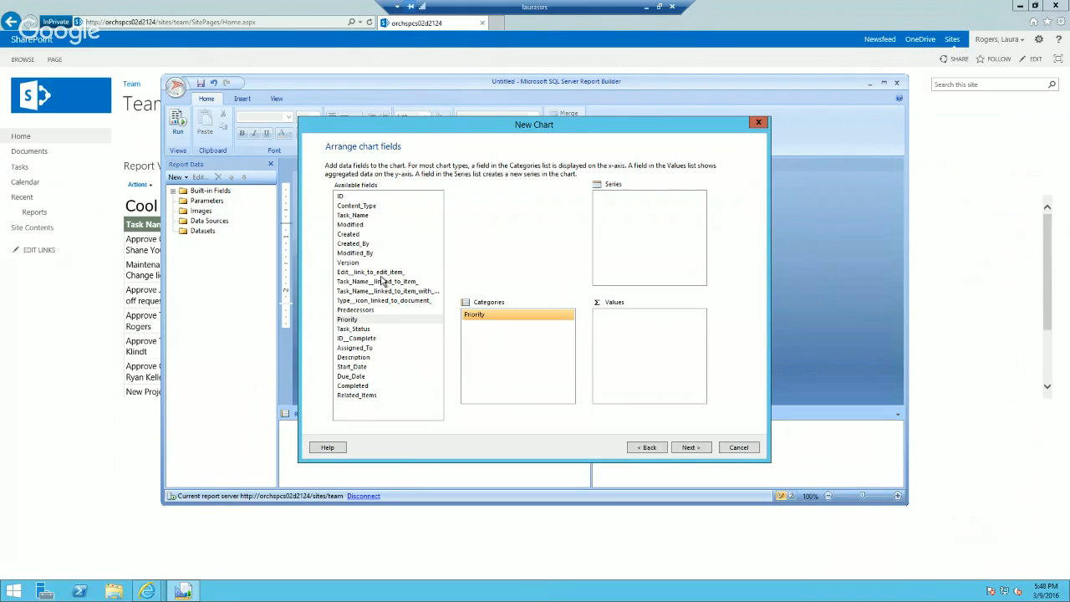
pyautogui.moveTo(358, 217); pyautogui.dragTo(642, 321)
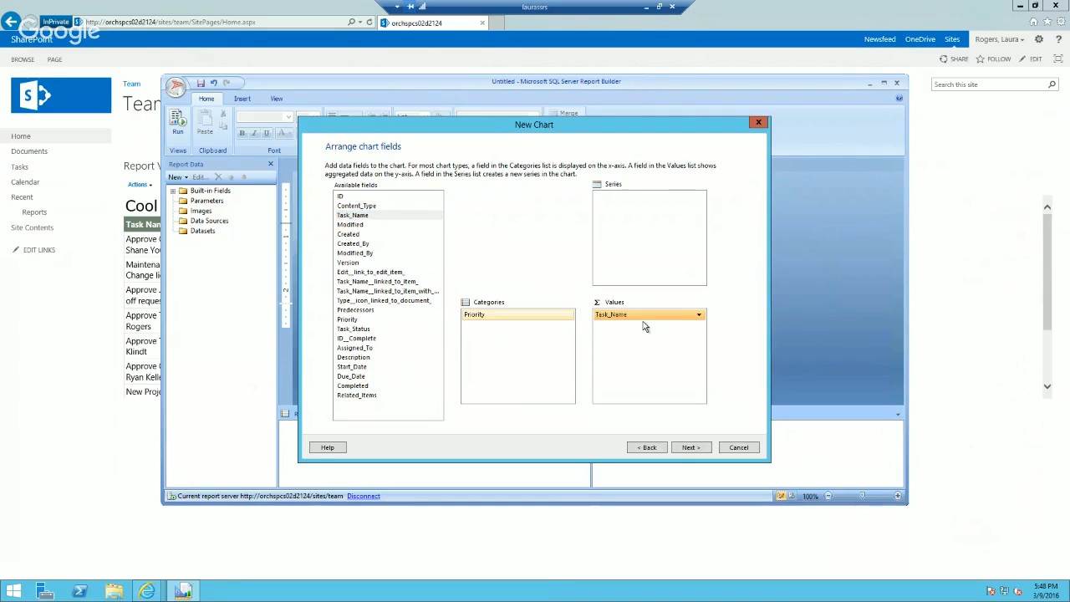
pyautogui.click(690, 449)
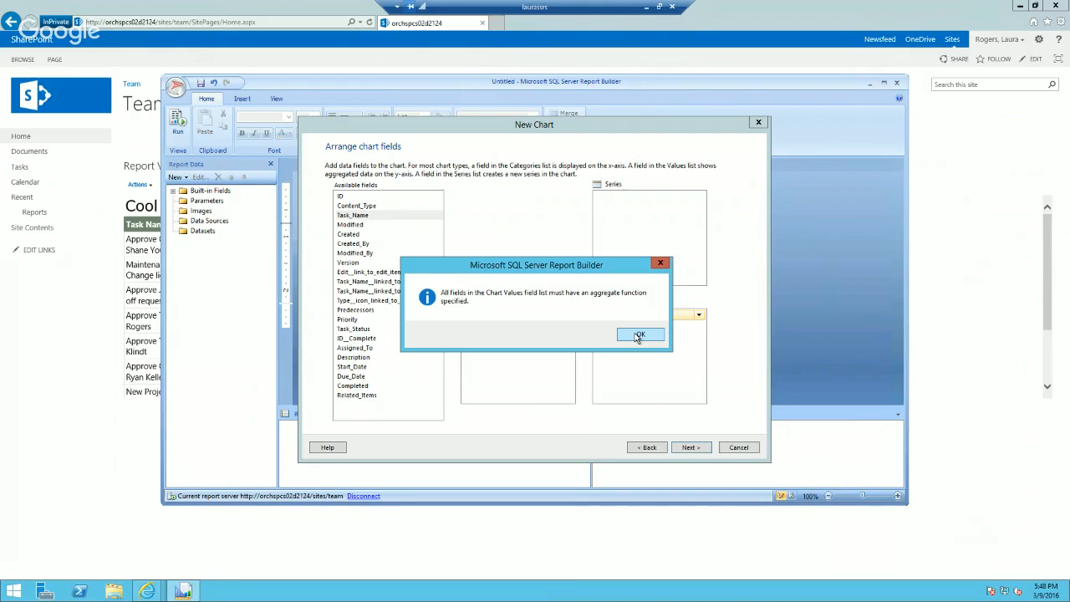
pyautogui.click(638, 335)
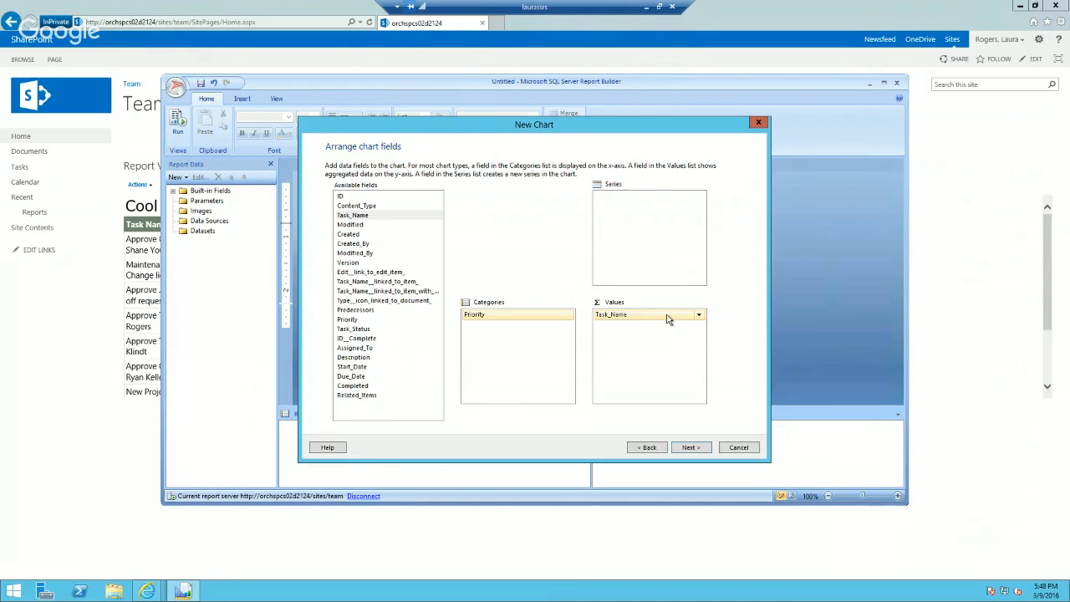
pyautogui.press('Delete')
# Step: Use Sum(ID) as the pie chart's value and finish the chart in the Mahogany style
pyautogui.moveTo(378, 197); pyautogui.dragTo(660, 355)
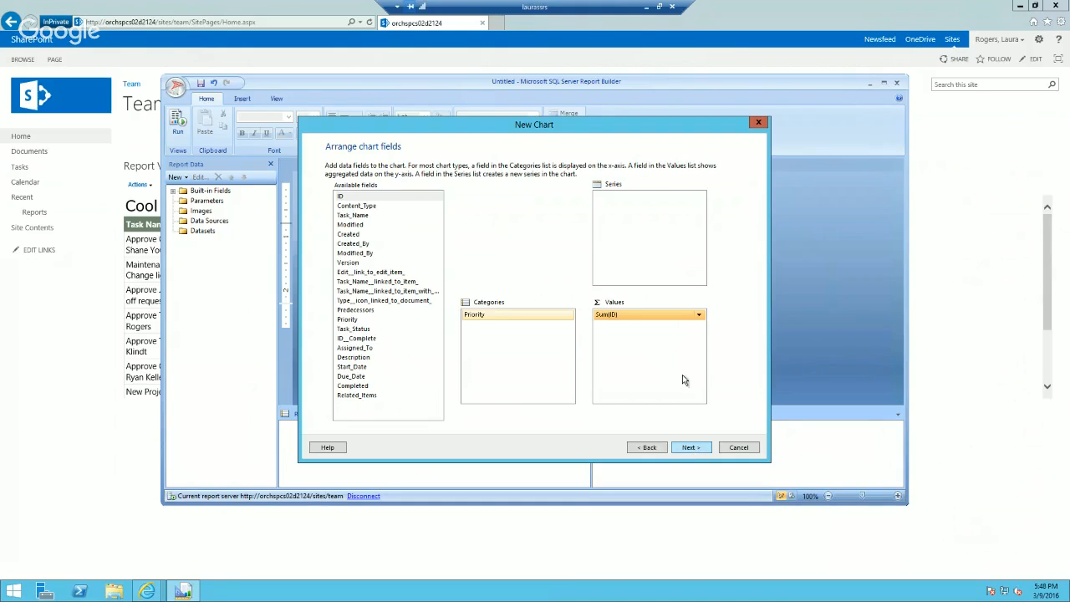
pyautogui.click(686, 447)
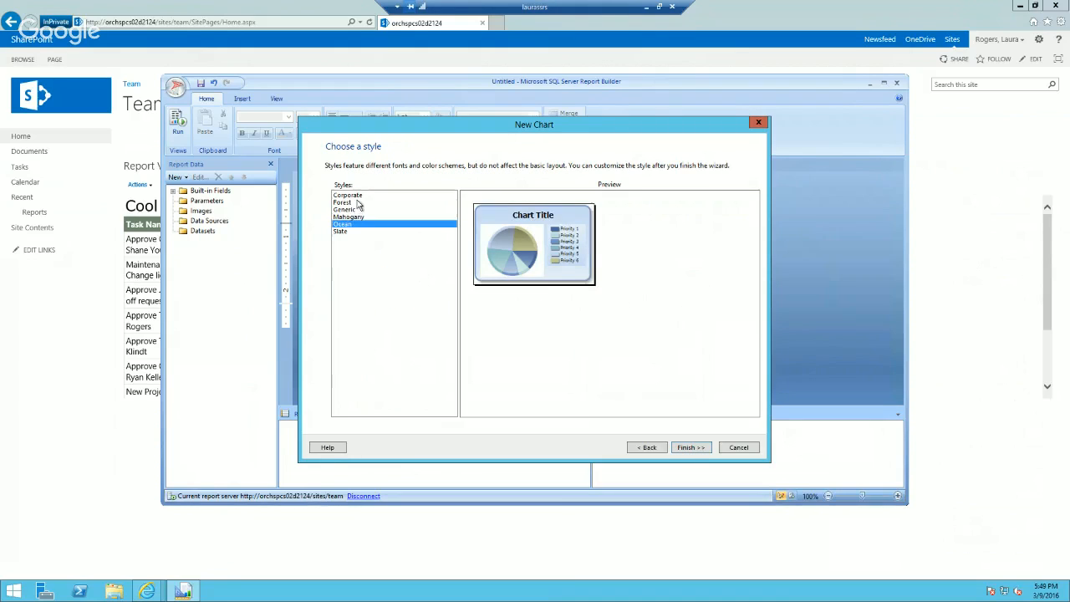
pyautogui.click(358, 210)
pyautogui.click(360, 203)
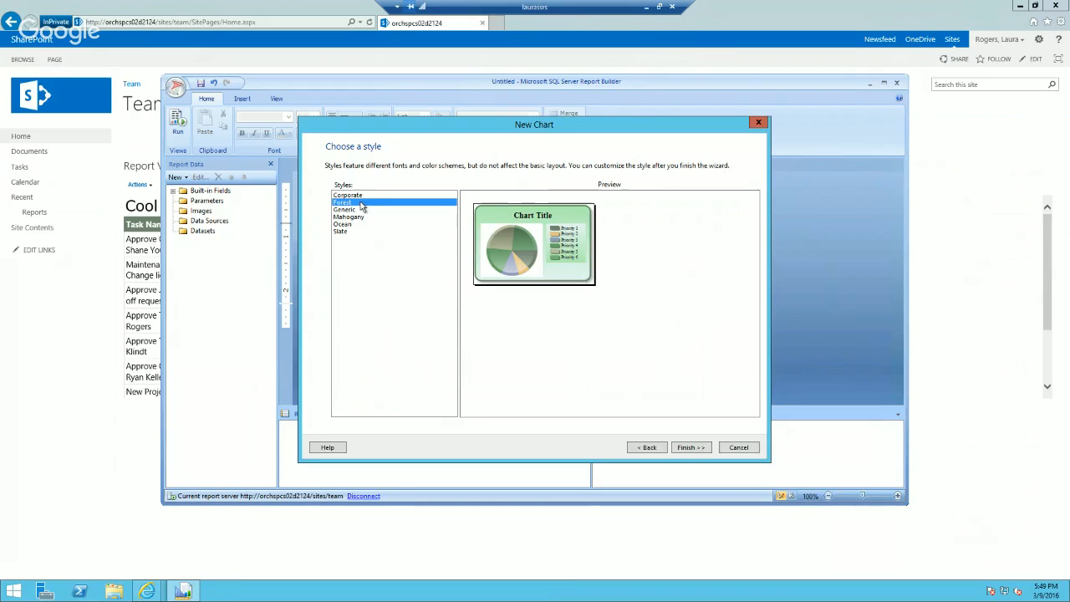
pyautogui.click(359, 210)
pyautogui.click(358, 218)
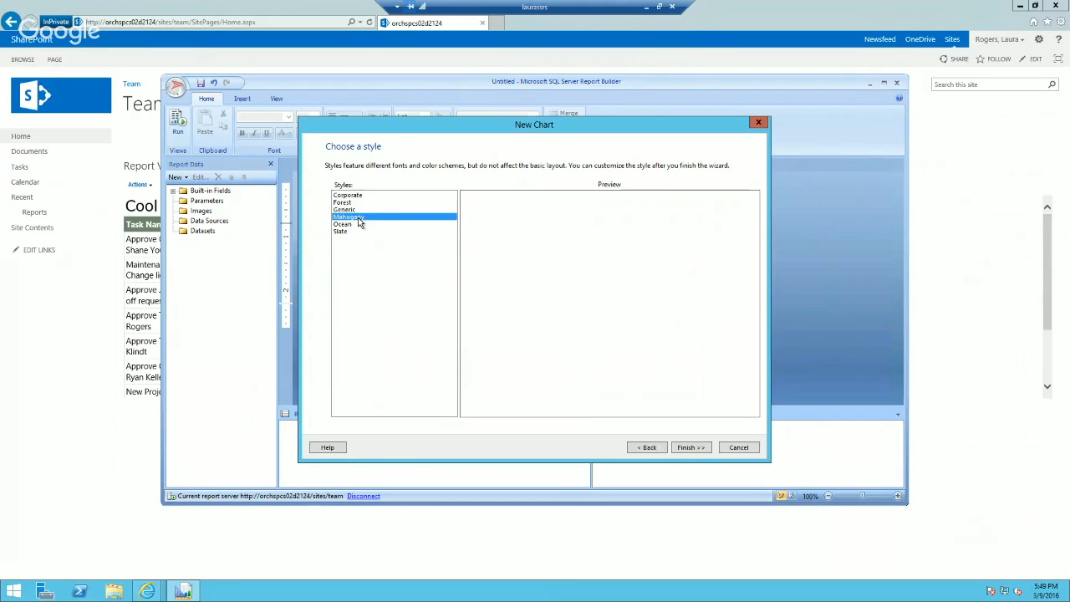
pyautogui.click(687, 448)
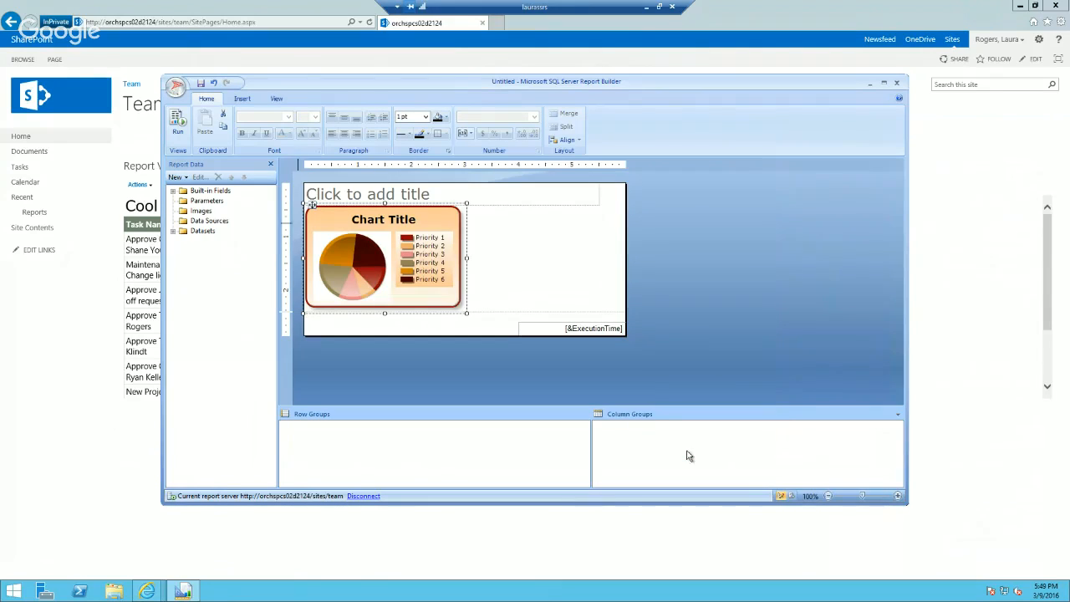
# Step: Run the pie chart report to examine the priority slices and return to the design view
pyautogui.click(177, 123)
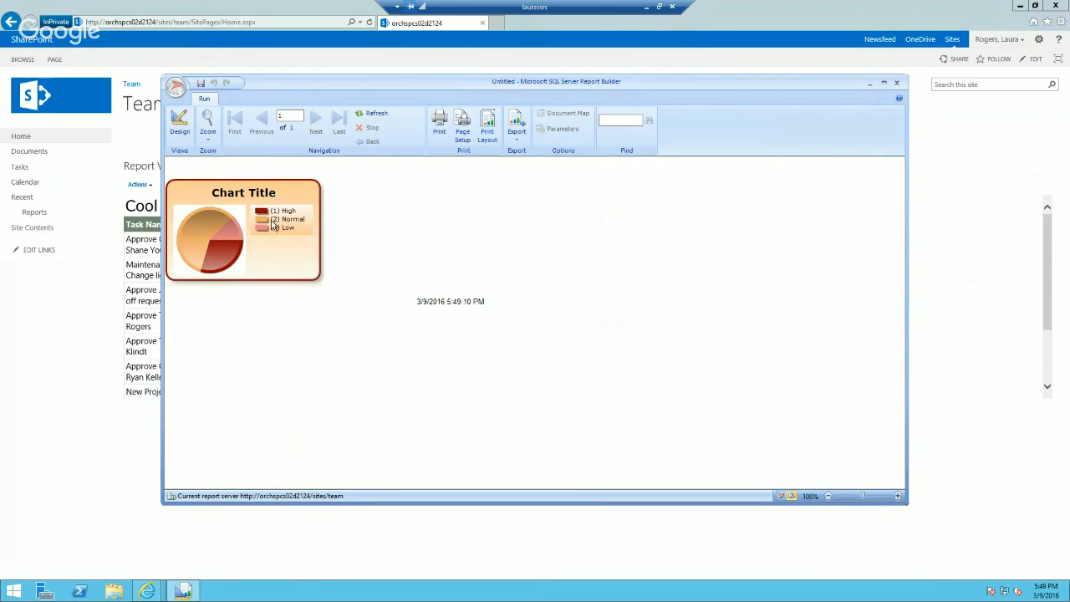
pyautogui.moveTo(231, 266)
pyautogui.click(181, 124)
# Step: Show data labels on the pie chart, preview the report and return to the design view
pyautogui.click(339, 252)
pyautogui.rightClick(339, 251)
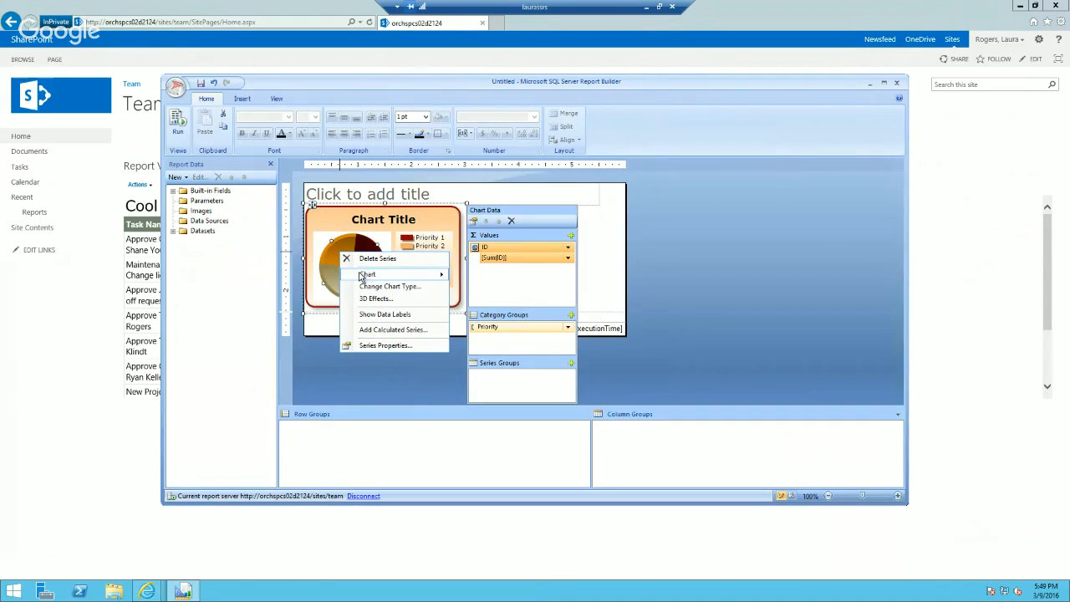
pyautogui.click(383, 314)
pyautogui.click(182, 125)
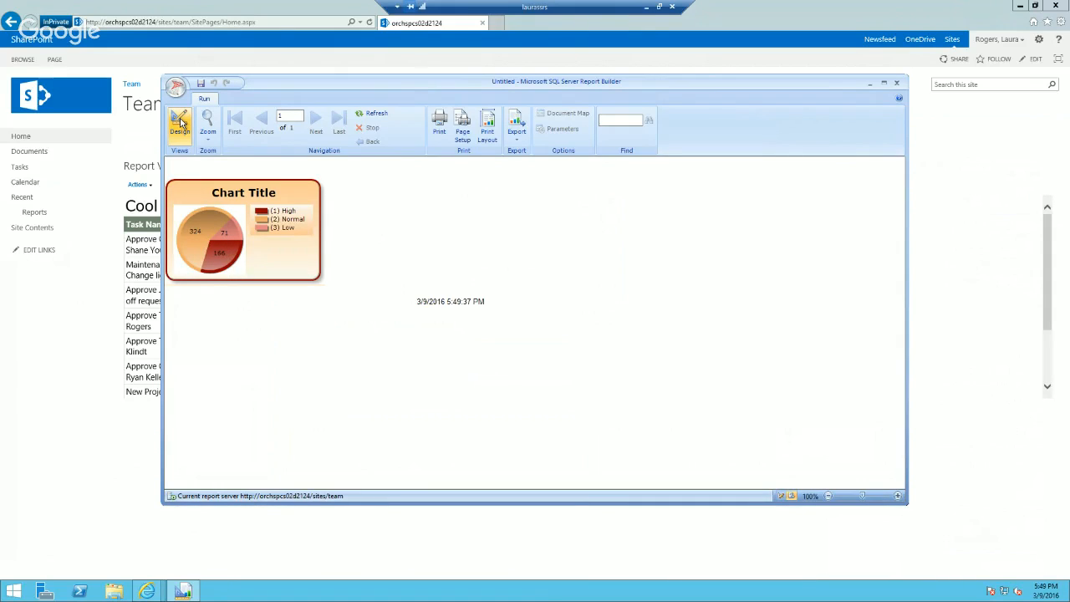
pyautogui.click(181, 122)
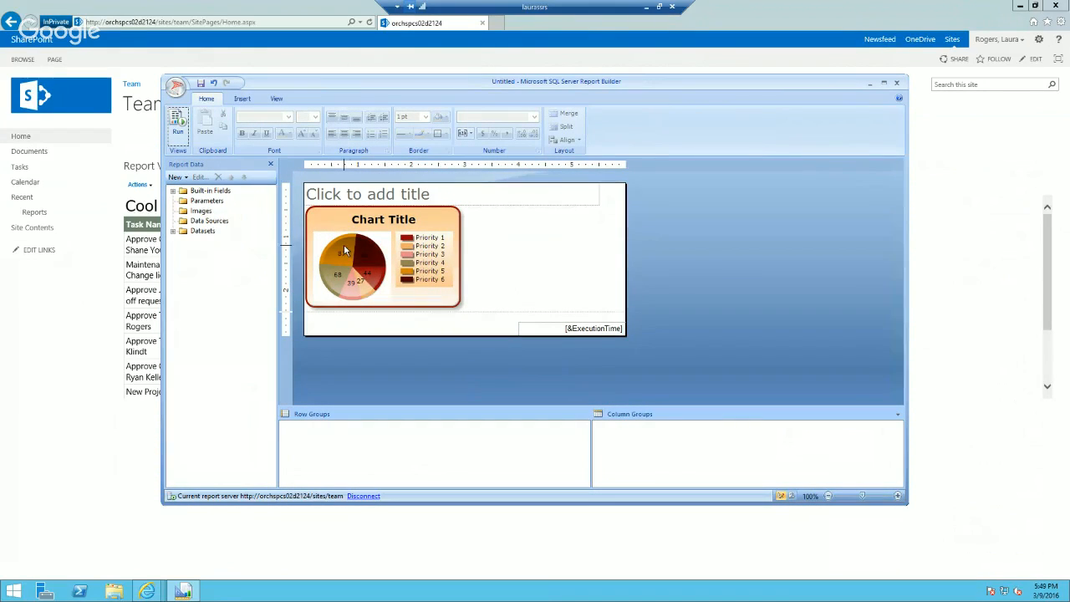
# Step: Change the pie chart's ID value from a sum to the Count aggregate and run the report
pyautogui.click(173, 230)
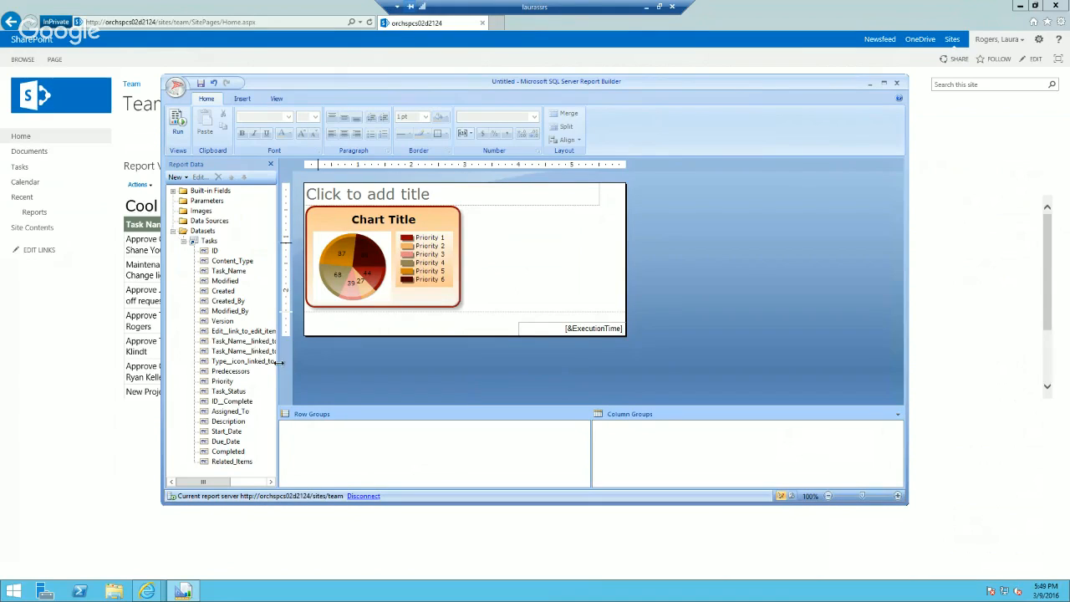
pyautogui.click(344, 250)
pyautogui.click(343, 253)
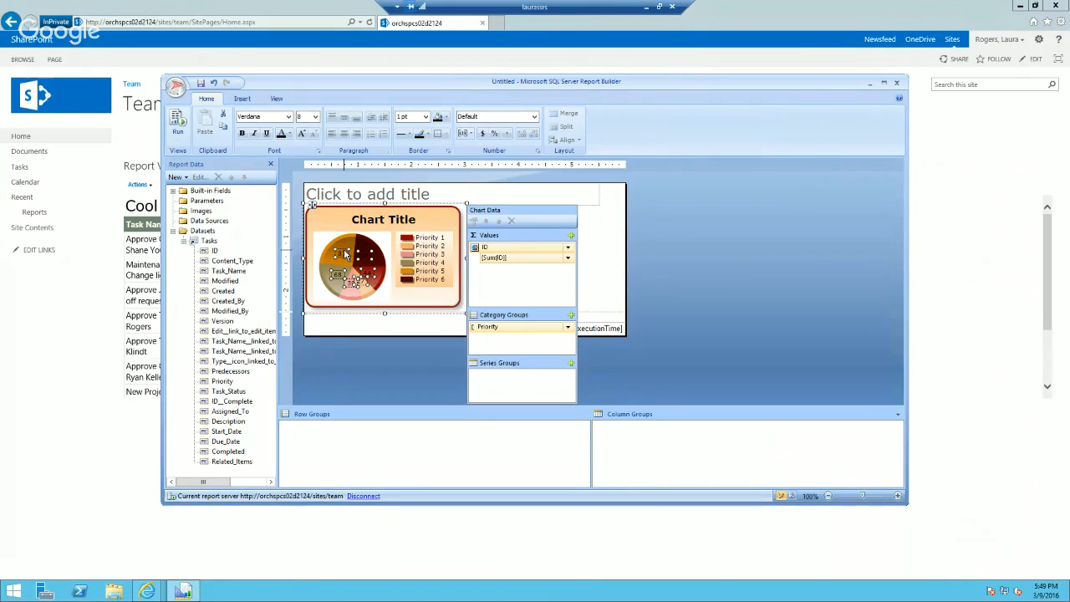
pyautogui.click(568, 258)
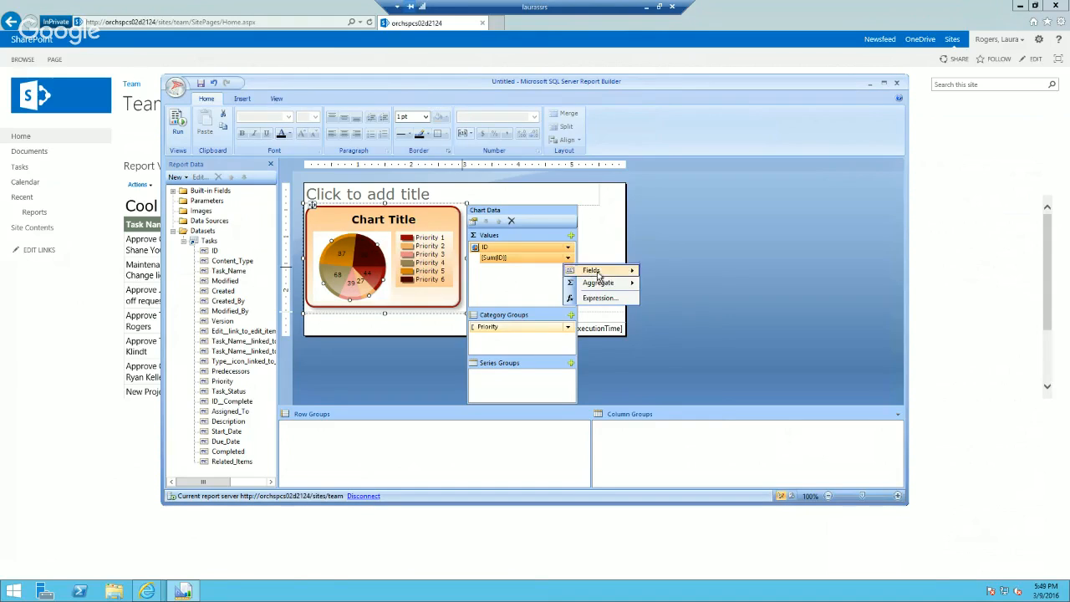
pyautogui.moveTo(605, 284)
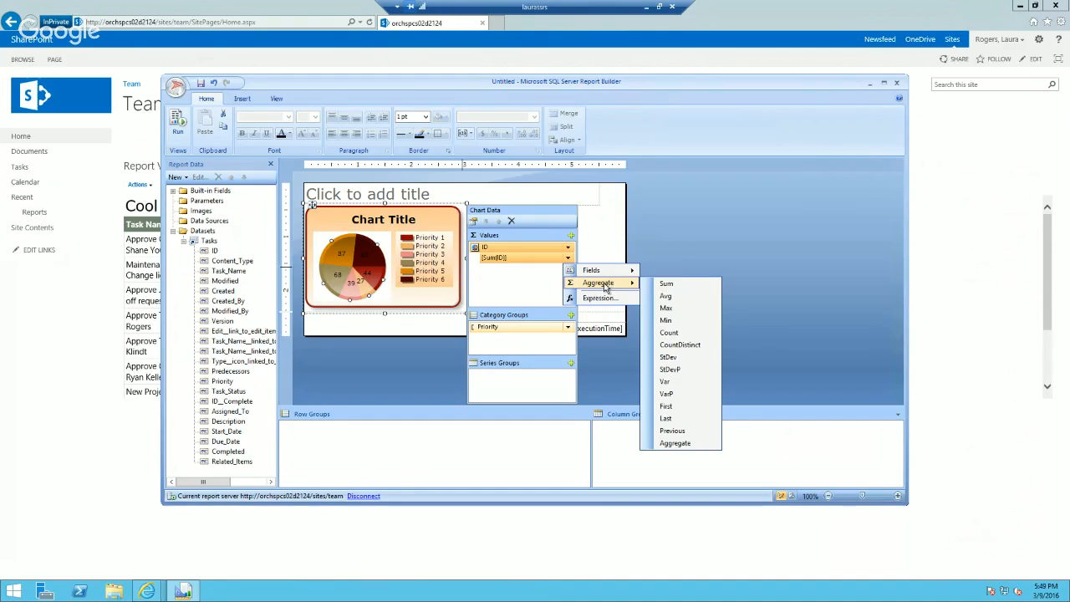
pyautogui.click(669, 332)
pyautogui.click(177, 124)
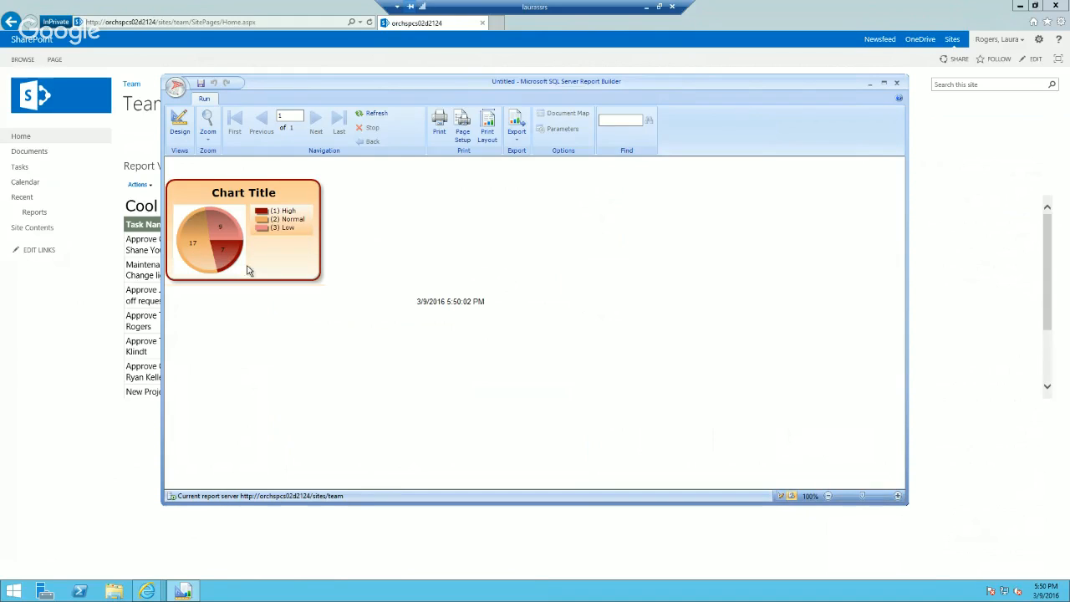
# Step: Save the report as Chart in the team site's Reports library and close Report Builder
pyautogui.click(201, 84)
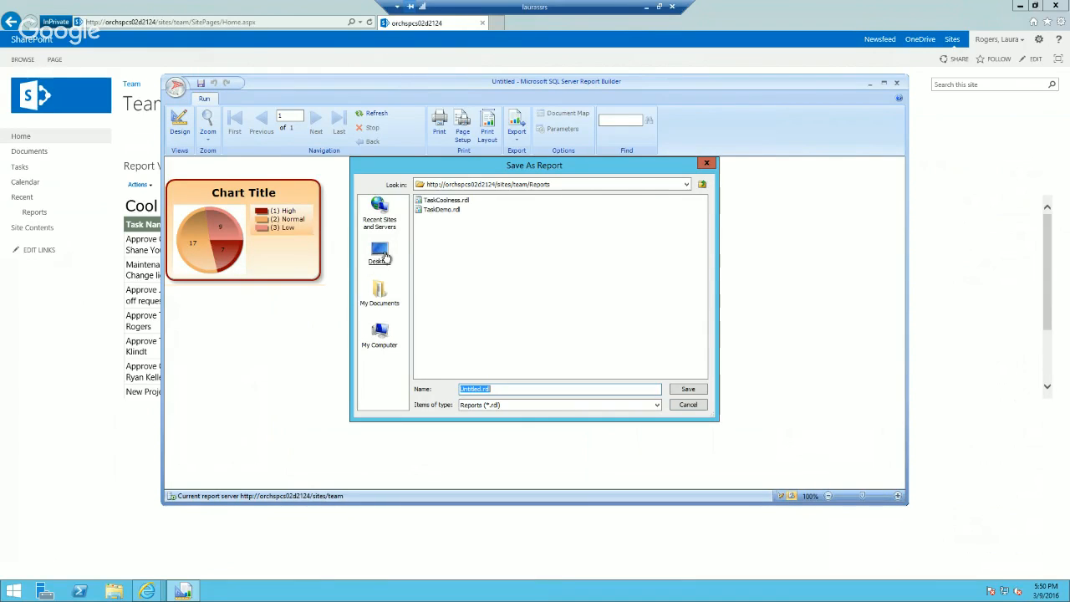
pyautogui.moveTo(483, 390); pyautogui.dragTo(441, 391)
pyautogui.write('Chart')
pyautogui.click(679, 390)
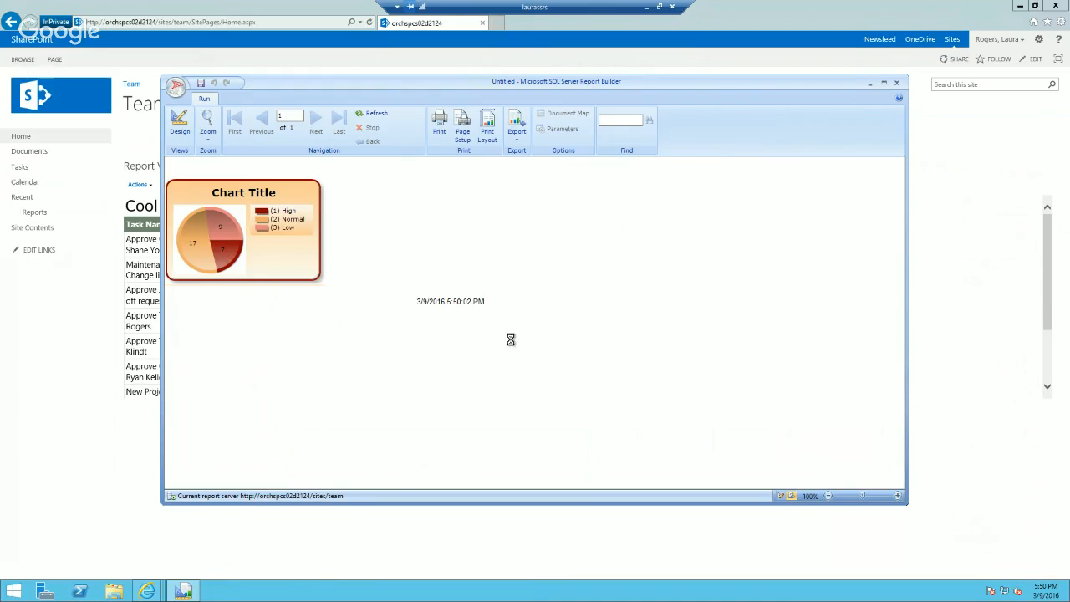
pyautogui.click(895, 83)
# Step: Open the subscription management of TaskDemo in the Reports library and add a new subscription
pyautogui.click(33, 212)
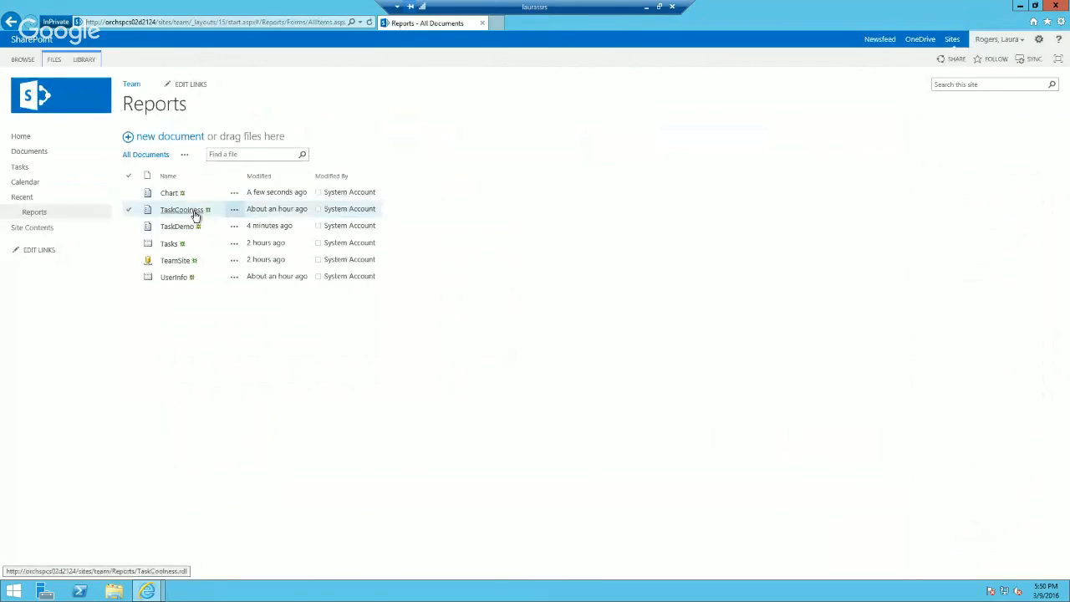
pyautogui.click(234, 227)
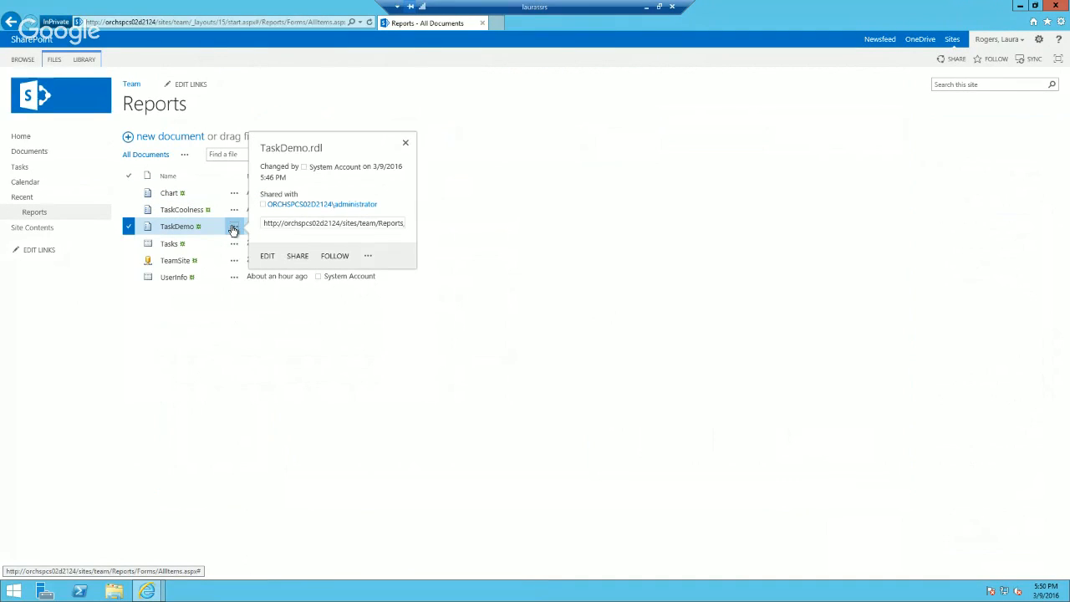
pyautogui.click(368, 259)
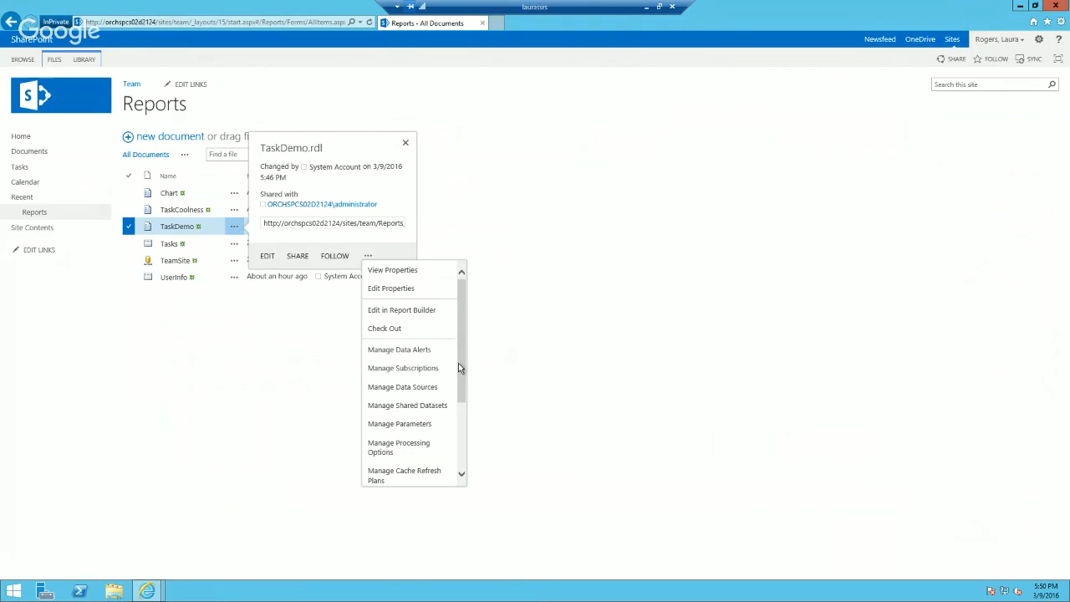
pyautogui.moveTo(462, 370); pyautogui.dragTo(459, 447)
pyautogui.scroll(3, 458, 447)
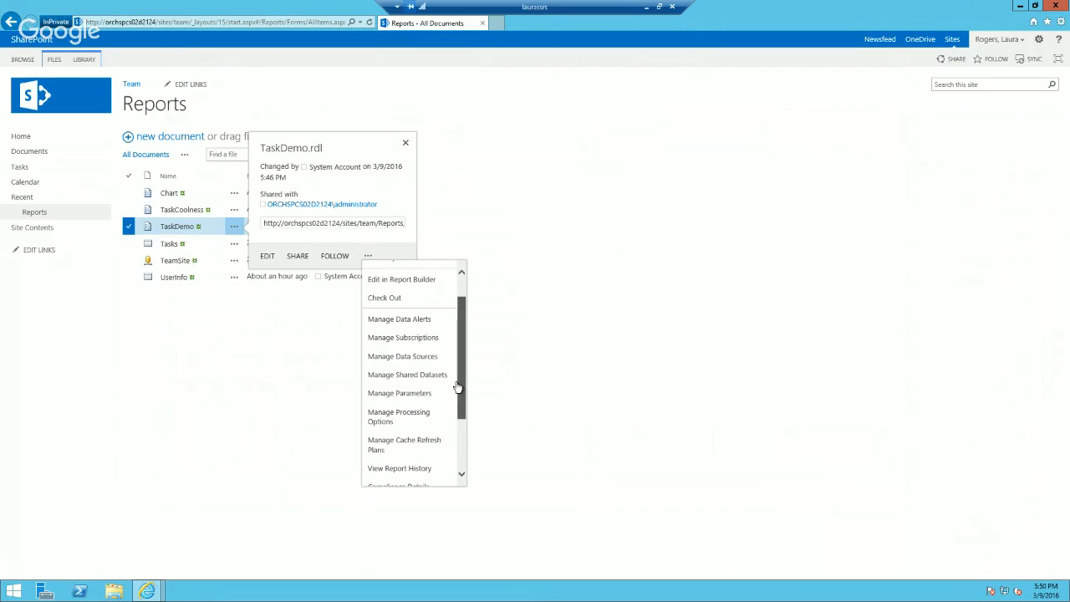
pyautogui.click(415, 339)
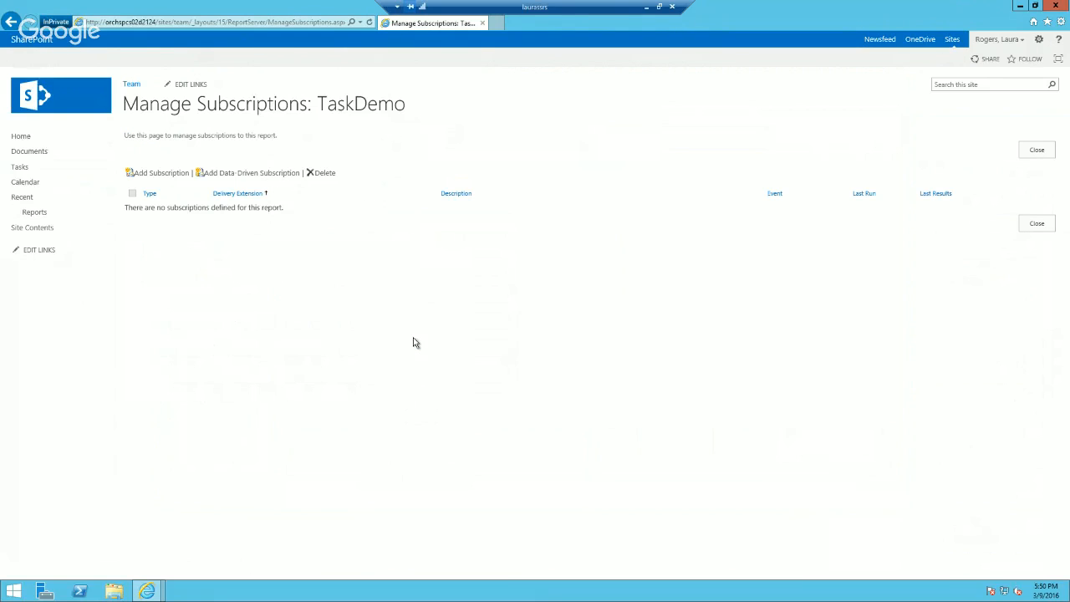
pyautogui.click(162, 173)
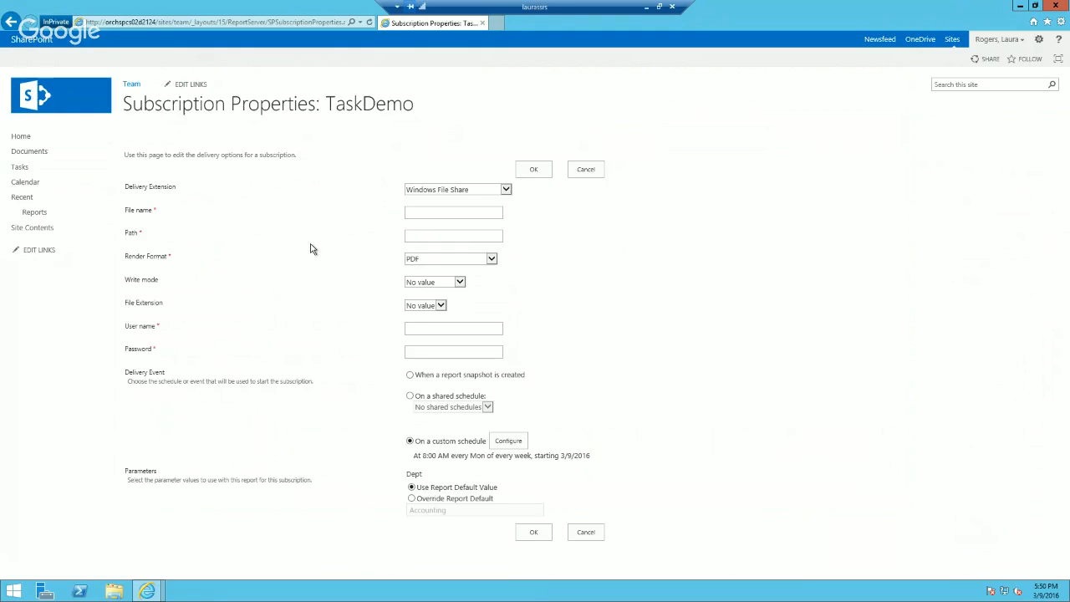
pyautogui.click(504, 189)
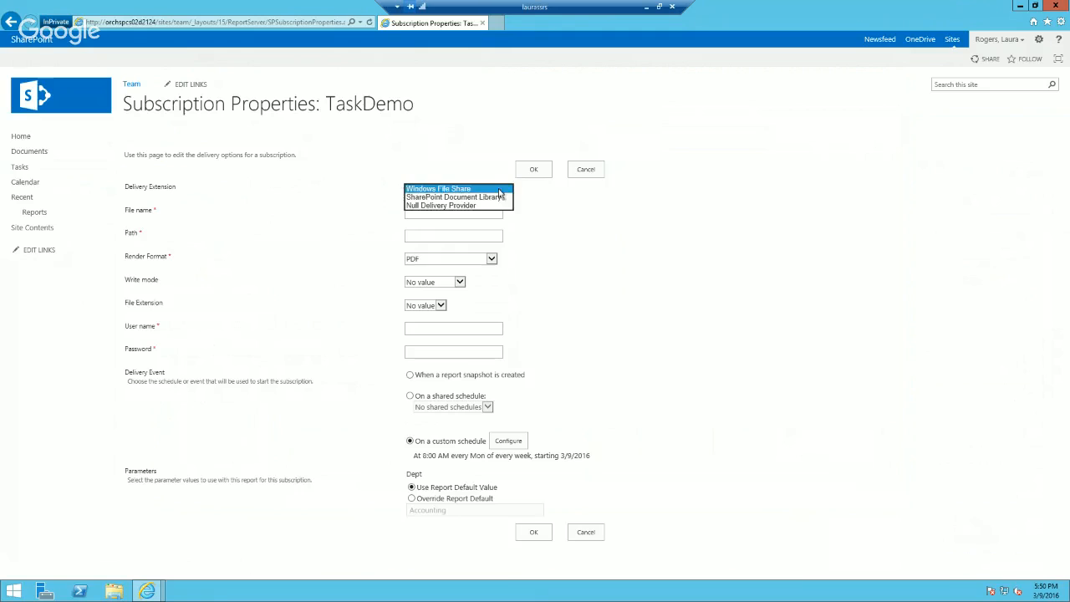
pyautogui.click(456, 197)
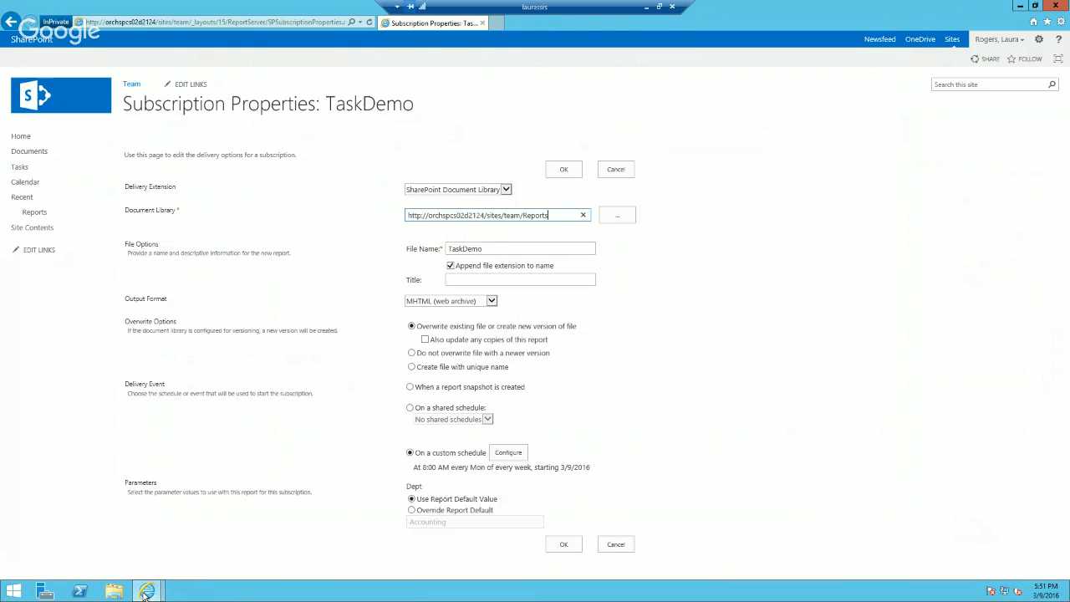
pyautogui.moveTo(145, 590)
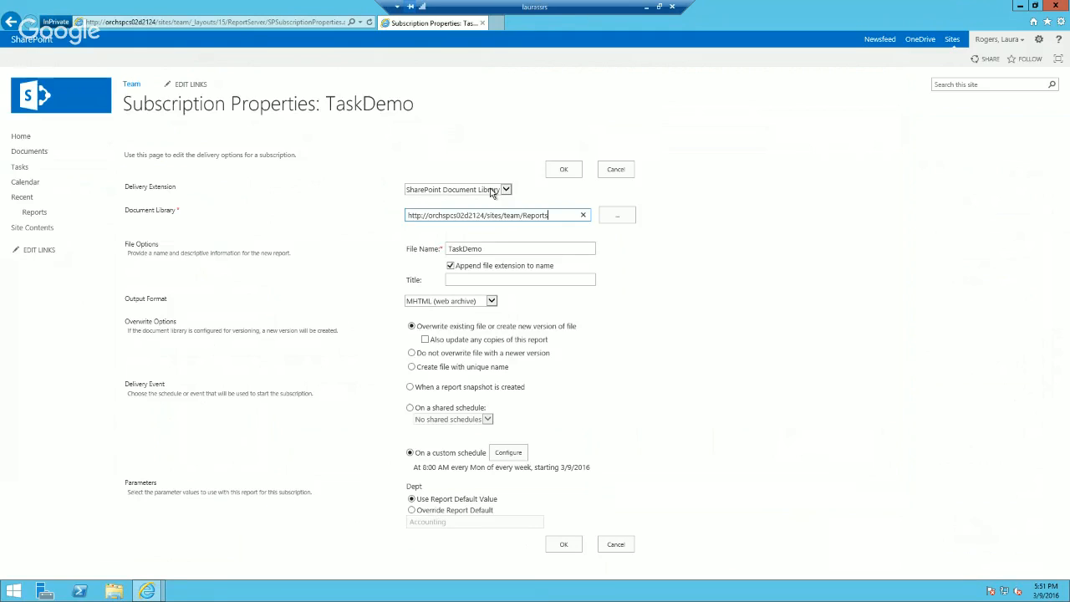
pyautogui.click(552, 215)
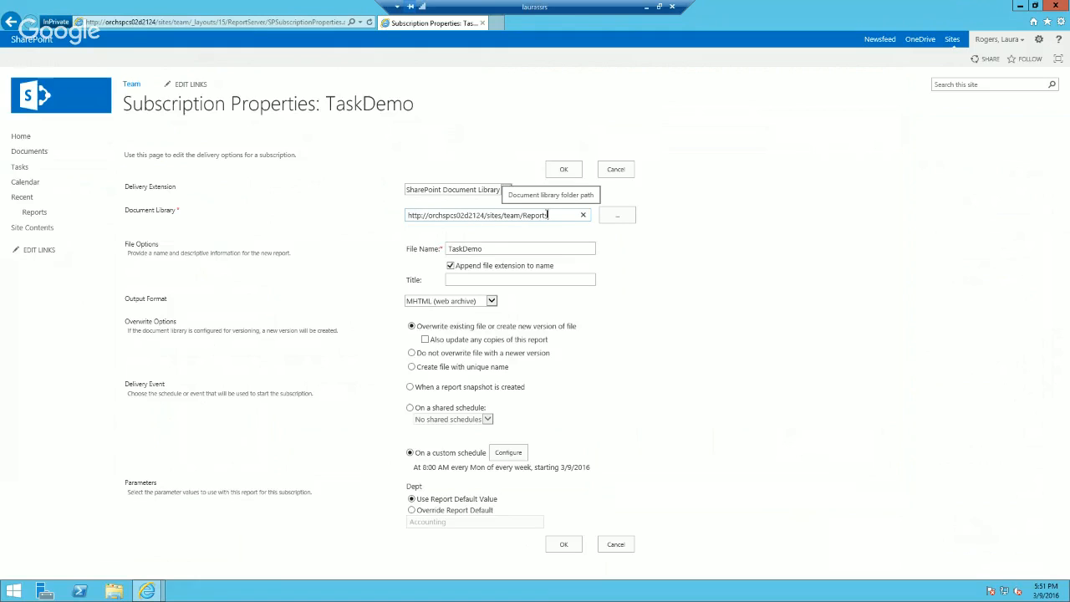
pyautogui.click(547, 215)
pyautogui.press('BackSpace')
pyautogui.press('BackSpace')
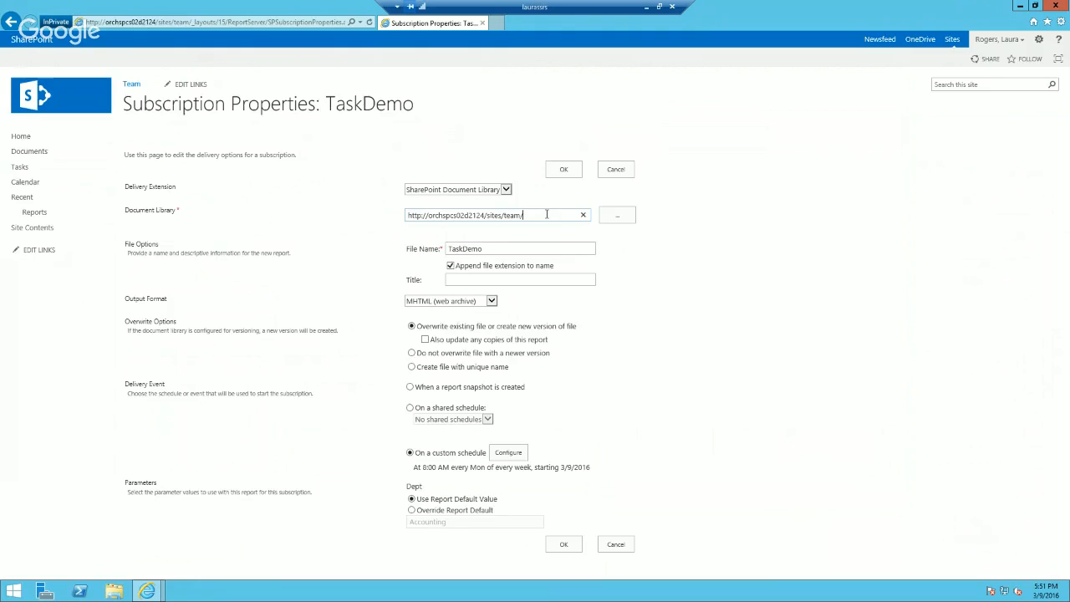
pyautogui.write('documents')
# Step: Set the subscription's file name to TaskDemoHR, its title to HR Tasks and its output format to PDF
pyautogui.click(504, 248)
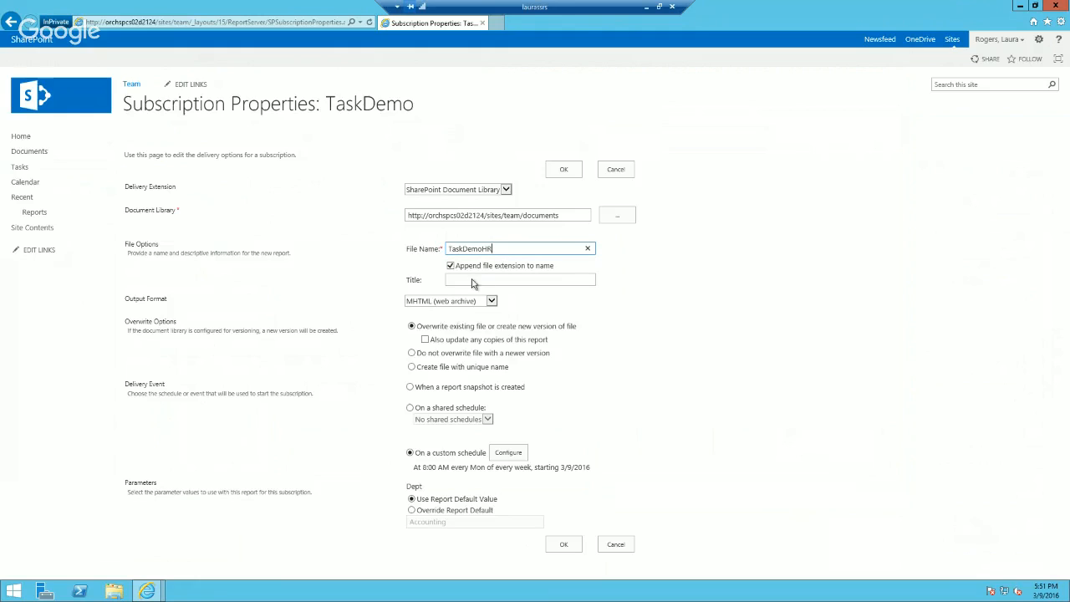
pyautogui.click(472, 279)
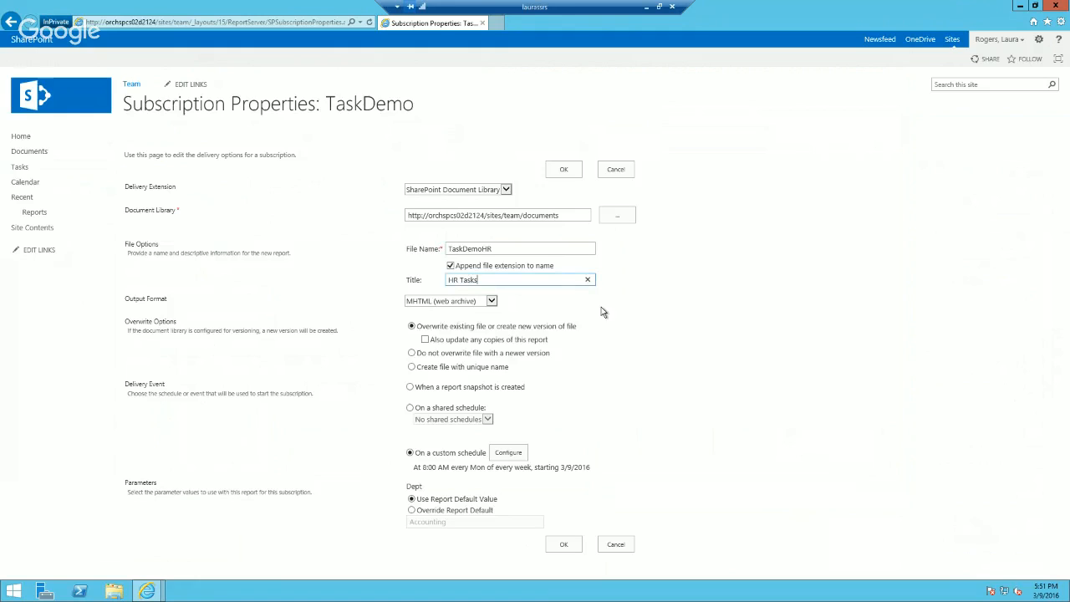
pyautogui.click(485, 302)
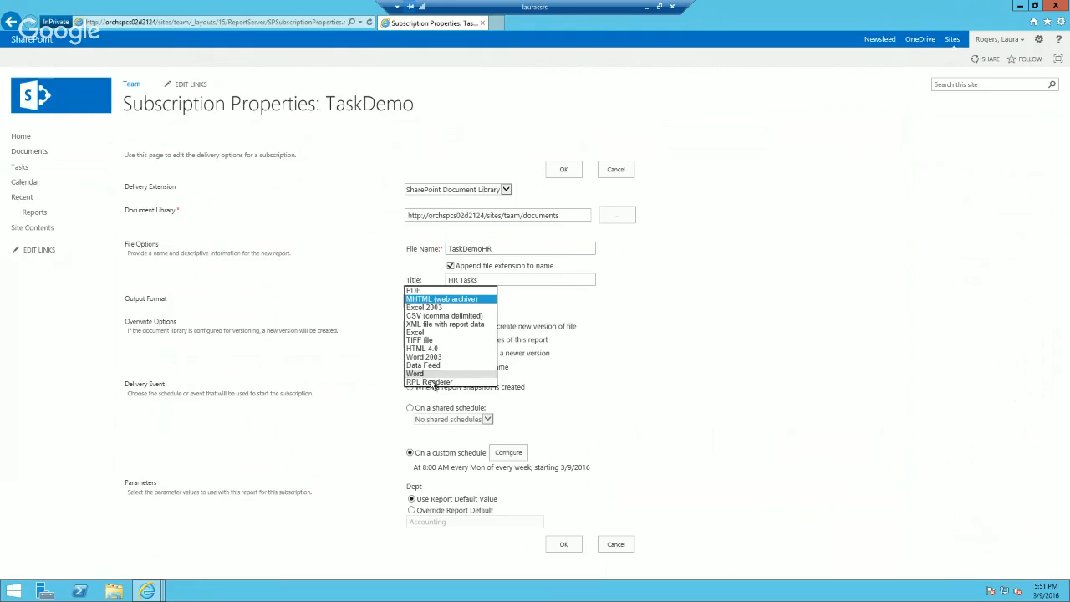
pyautogui.click(427, 291)
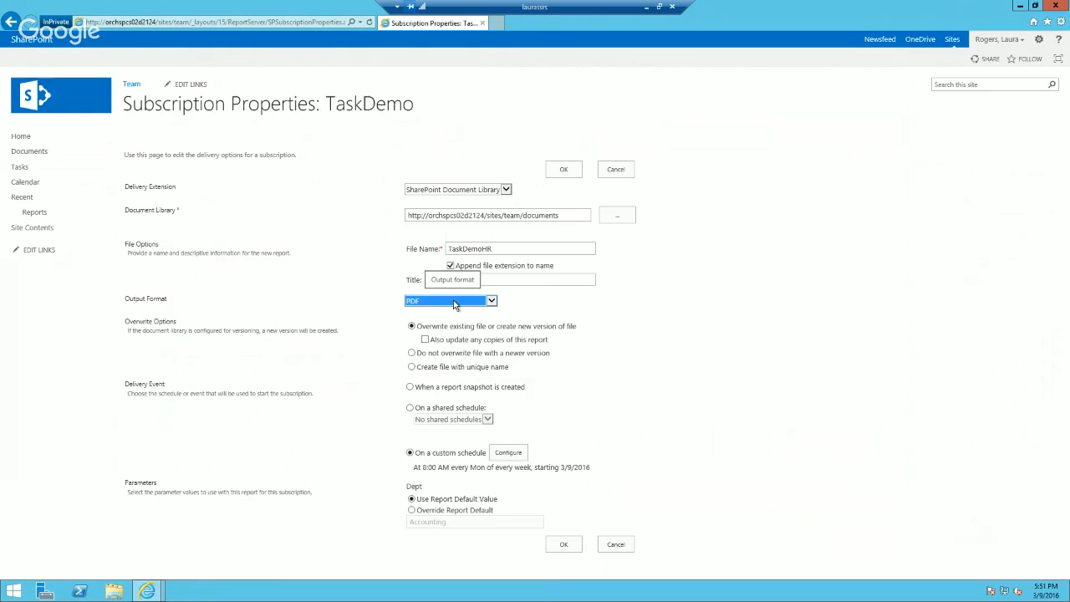
pyautogui.click(454, 305)
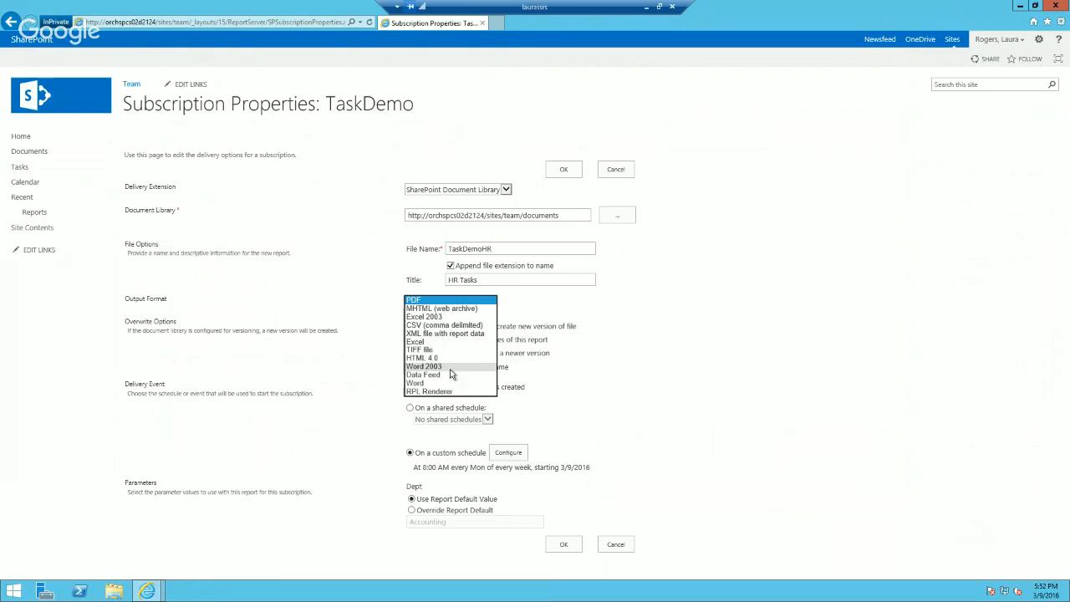
pyautogui.click(423, 303)
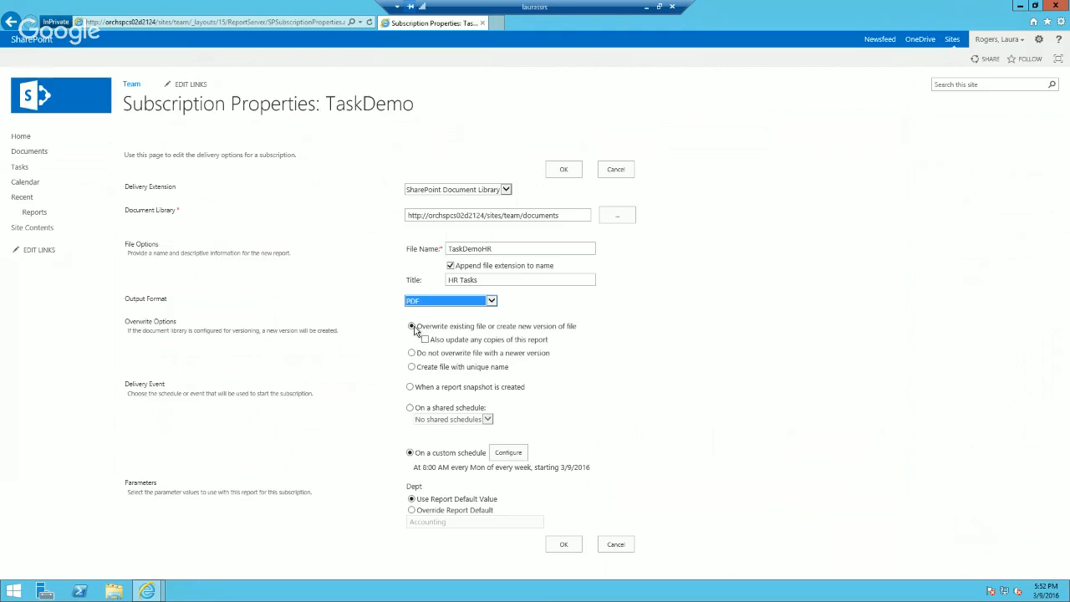
# Step: Examine the snapshot, shared schedule and custom schedule delivery options, leaving the custom schedule selected
pyautogui.click(410, 408)
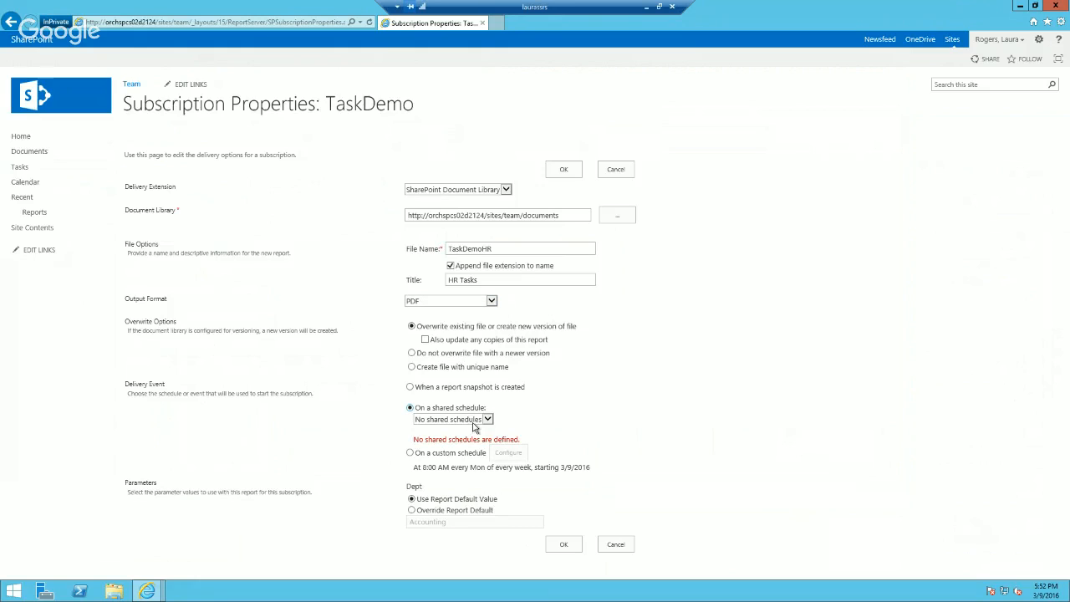
pyautogui.click(410, 387)
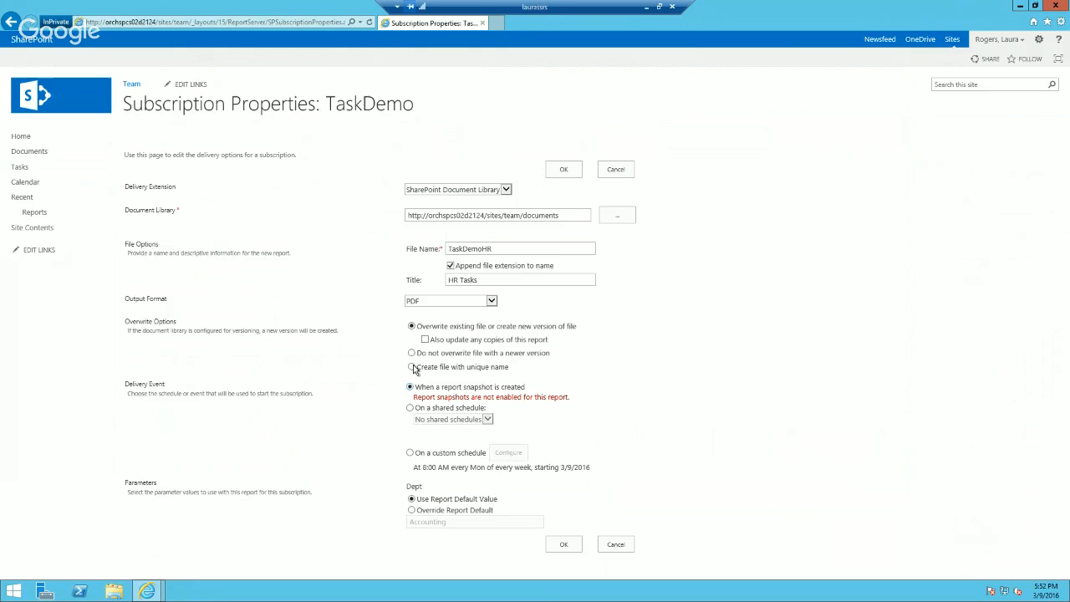
pyautogui.click(410, 408)
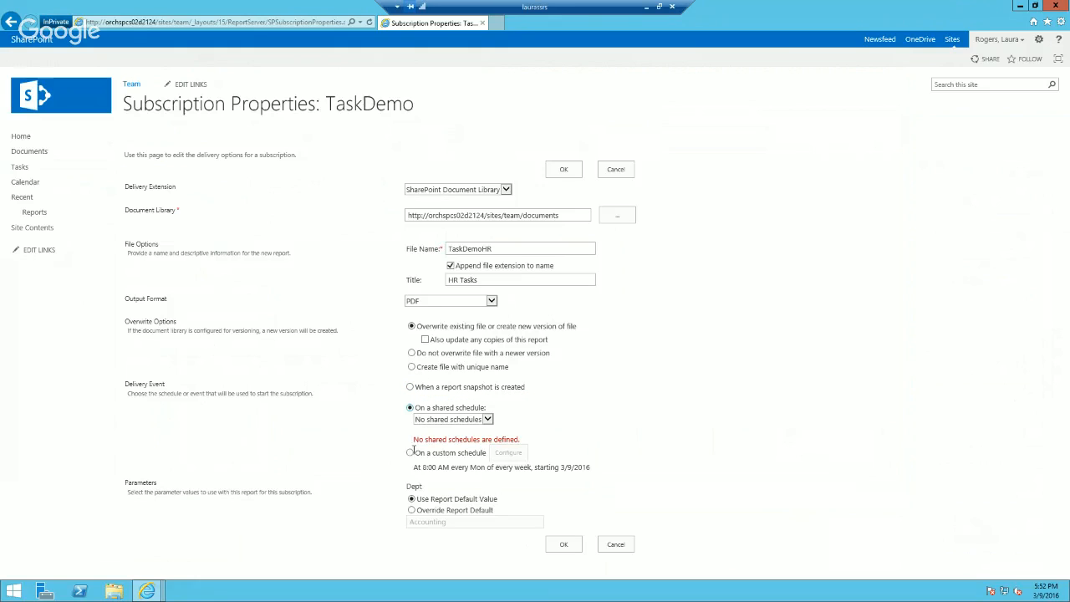
pyautogui.click(412, 454)
pyautogui.click(498, 457)
pyautogui.click(535, 440)
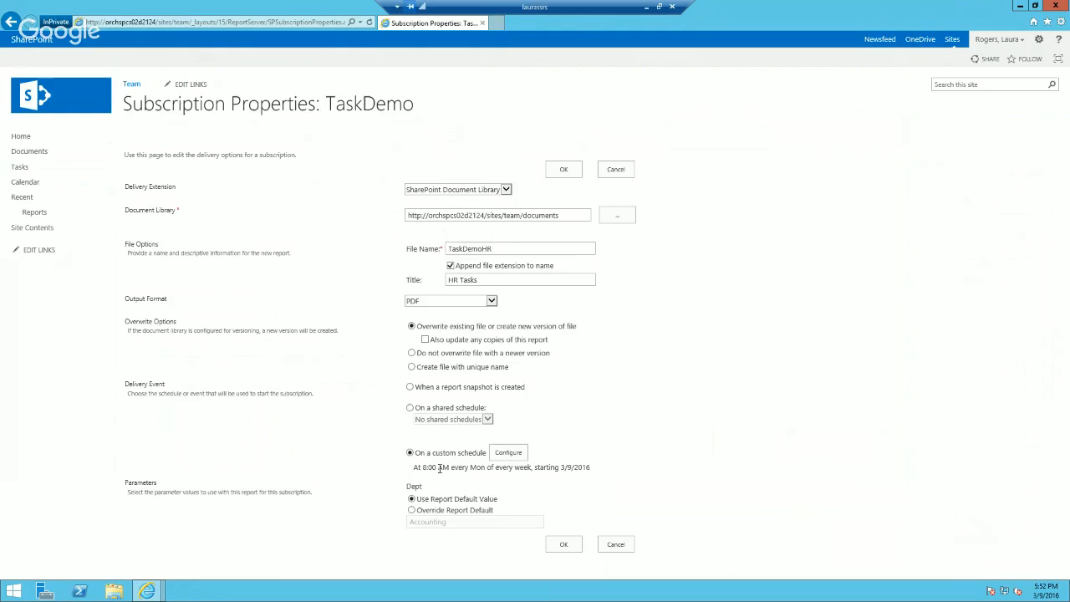
# Step: Override the report's default Dept parameter with Human Resources and submit the subscription
pyautogui.click(414, 511)
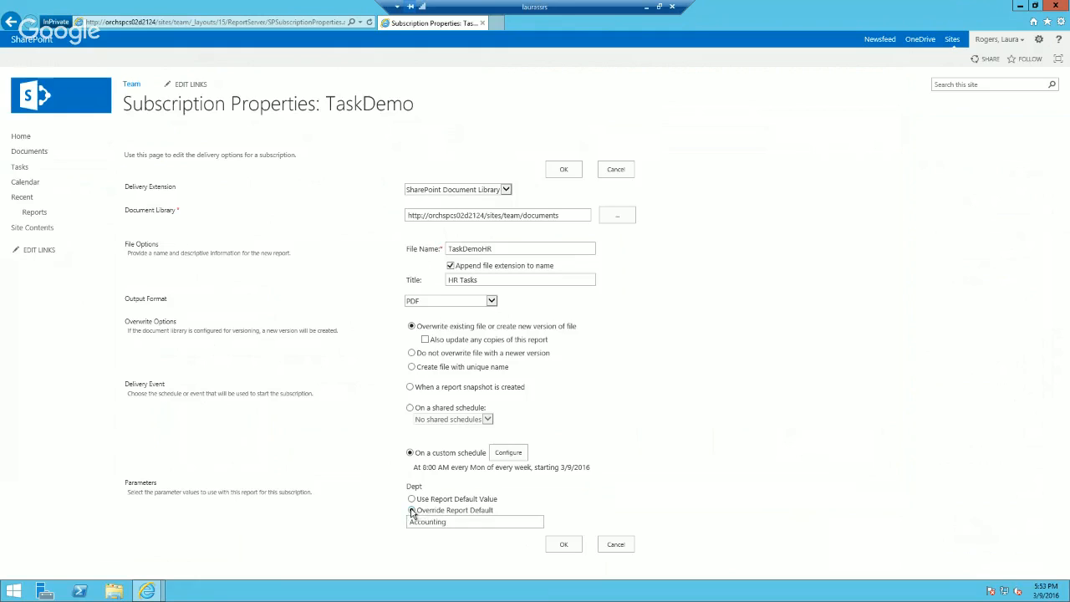
pyautogui.moveTo(472, 526); pyautogui.dragTo(387, 524)
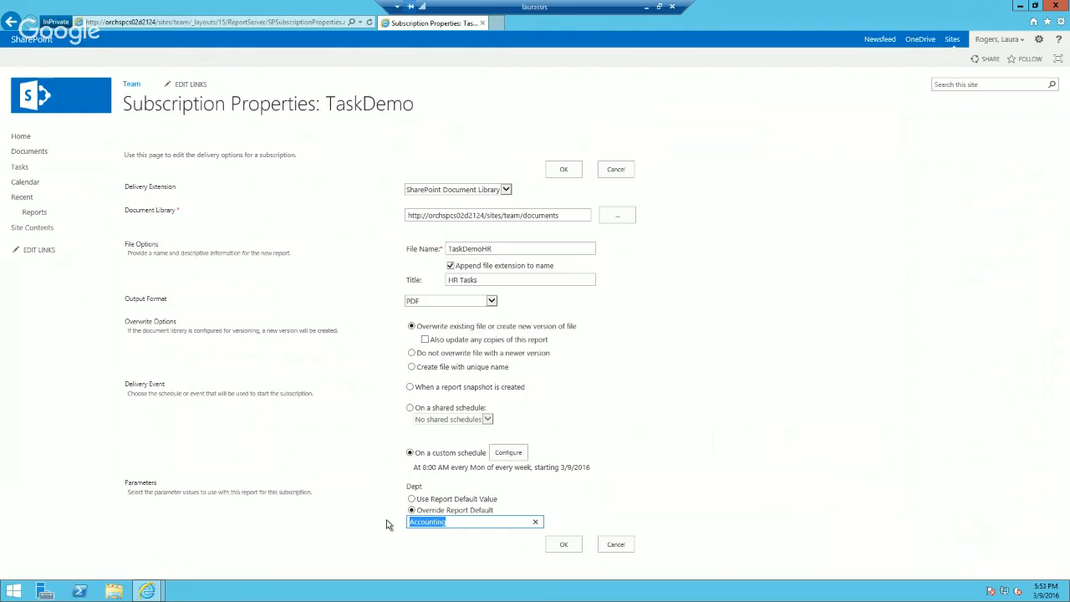
pyautogui.write('Human Resources')
pyautogui.click(564, 544)
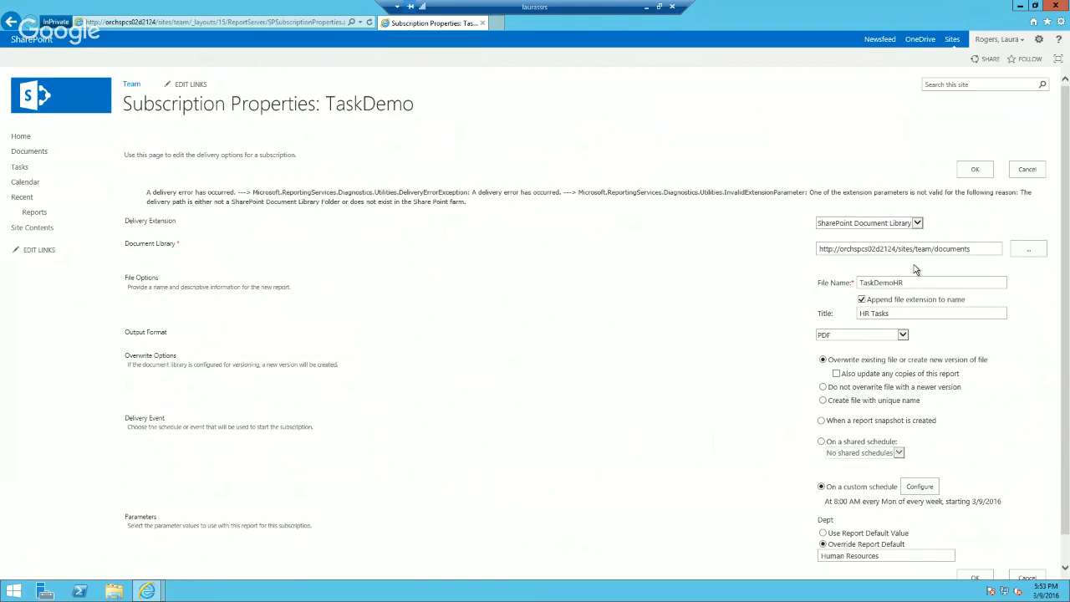
# Step: Correct the document library path to end in shared%20documents and resubmit the subscription
pyautogui.click(979, 248)
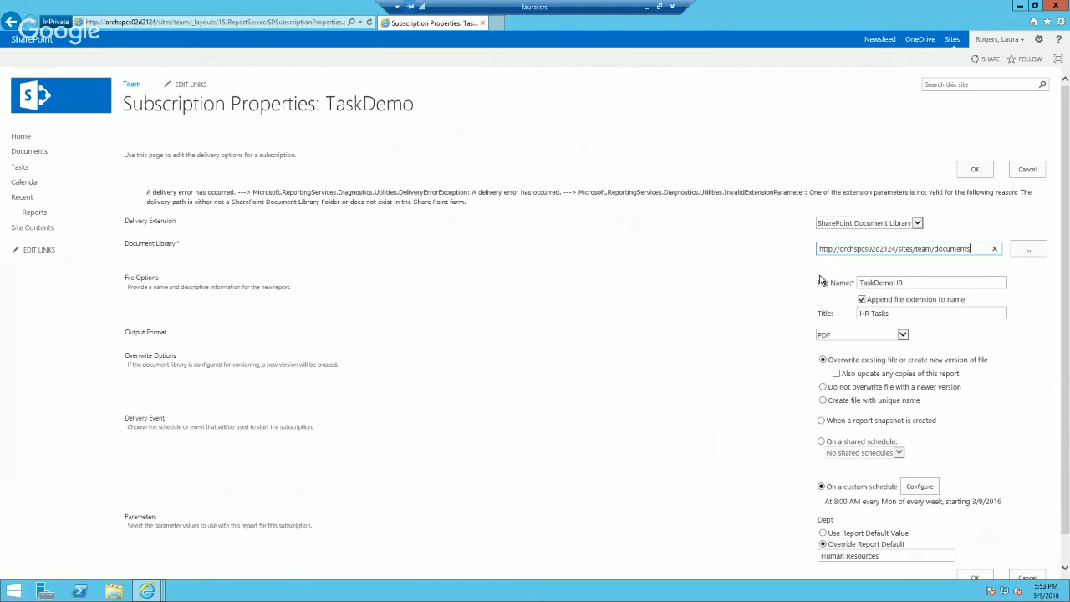
pyautogui.click(933, 249)
pyautogui.write('shared%20')
pyautogui.click(975, 168)
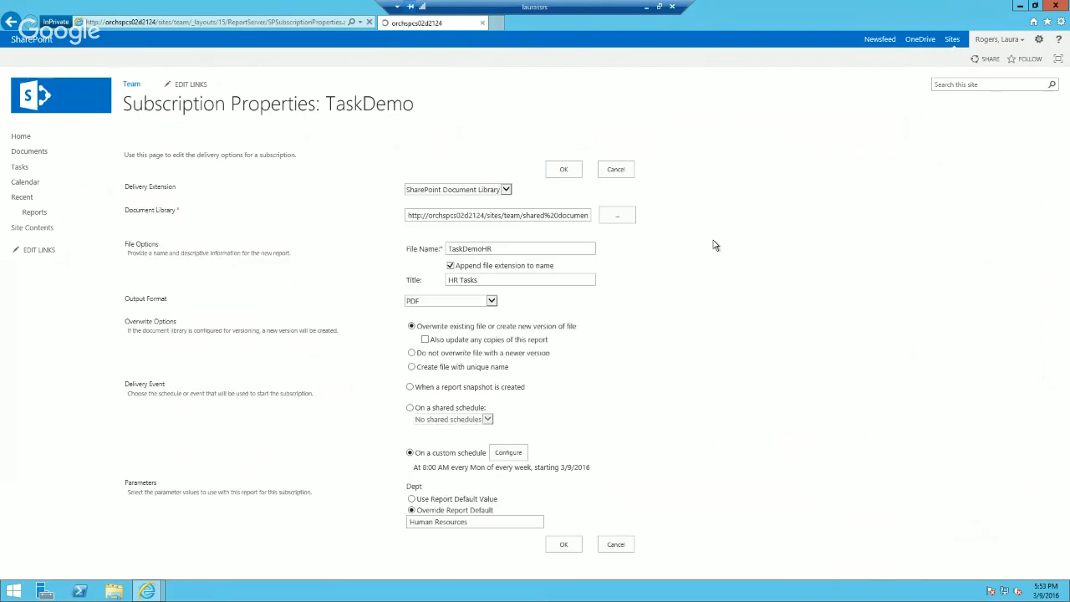